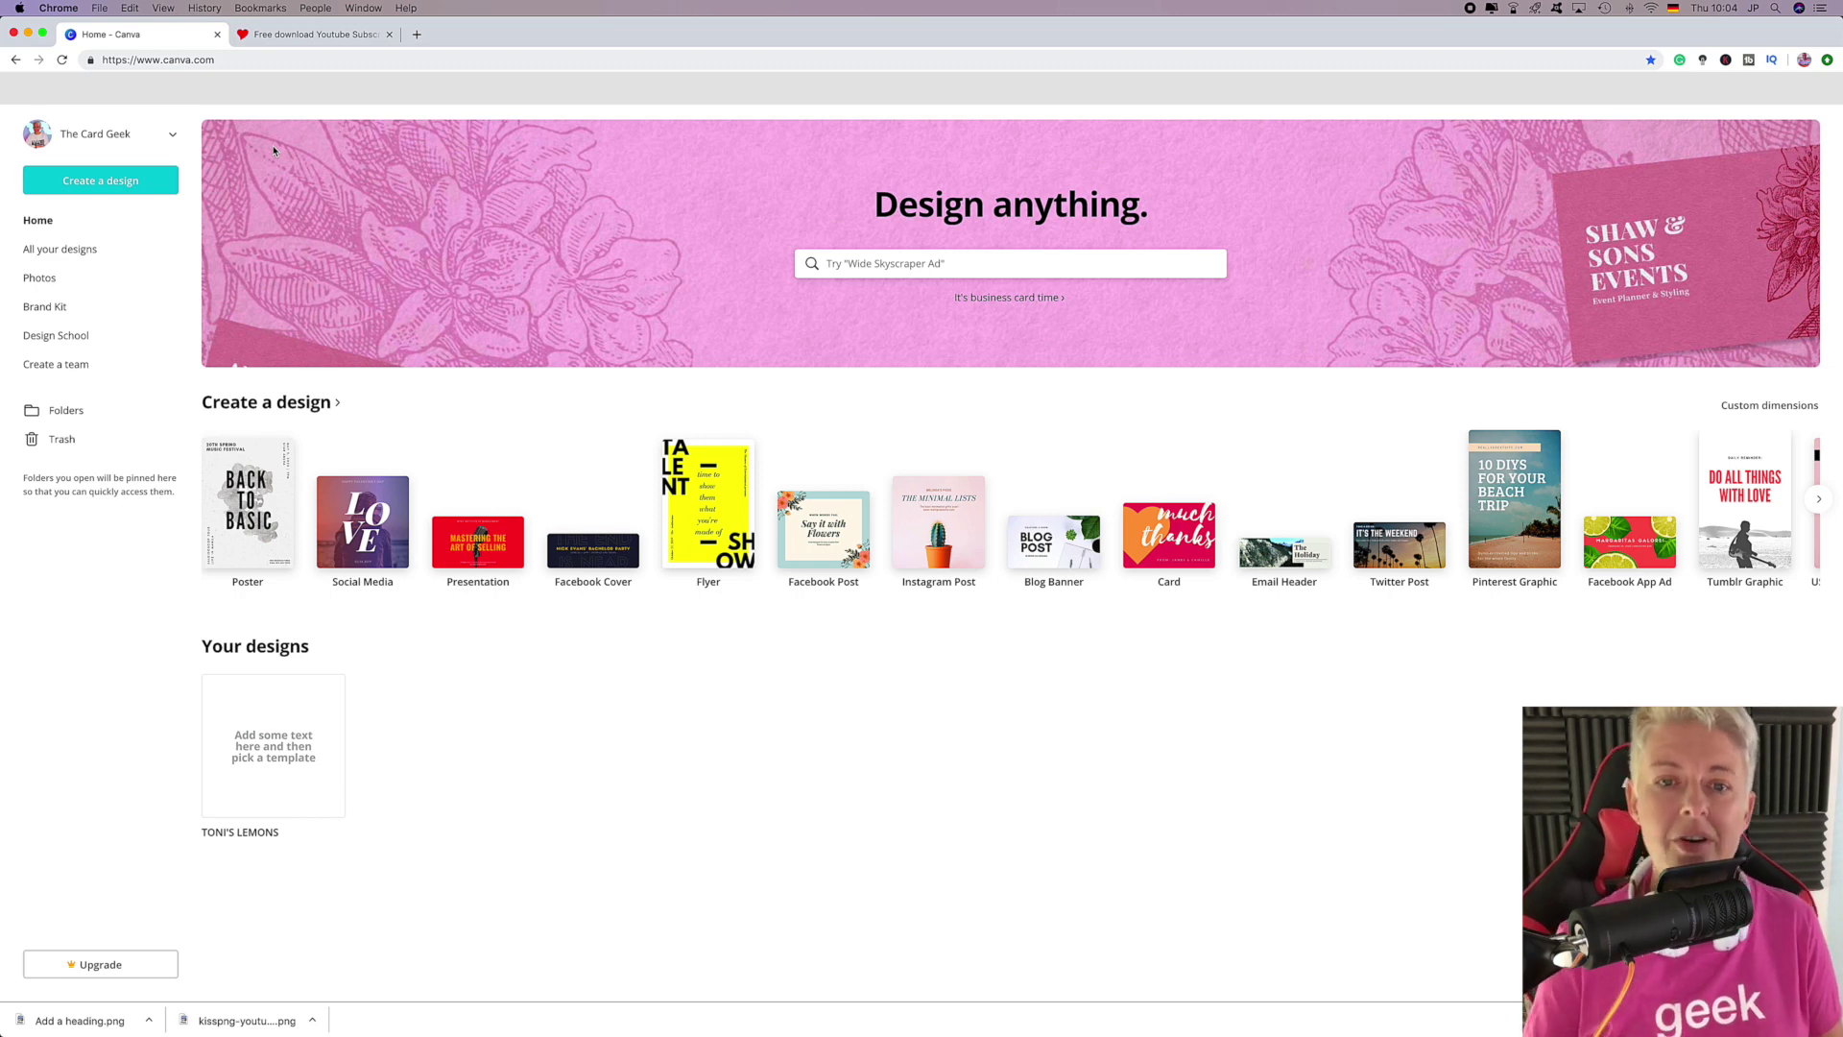
Search 'logo' and create a new blank 500 × 500 px logo design.
{"action": "left_click", "coordinate": [948, 262]}
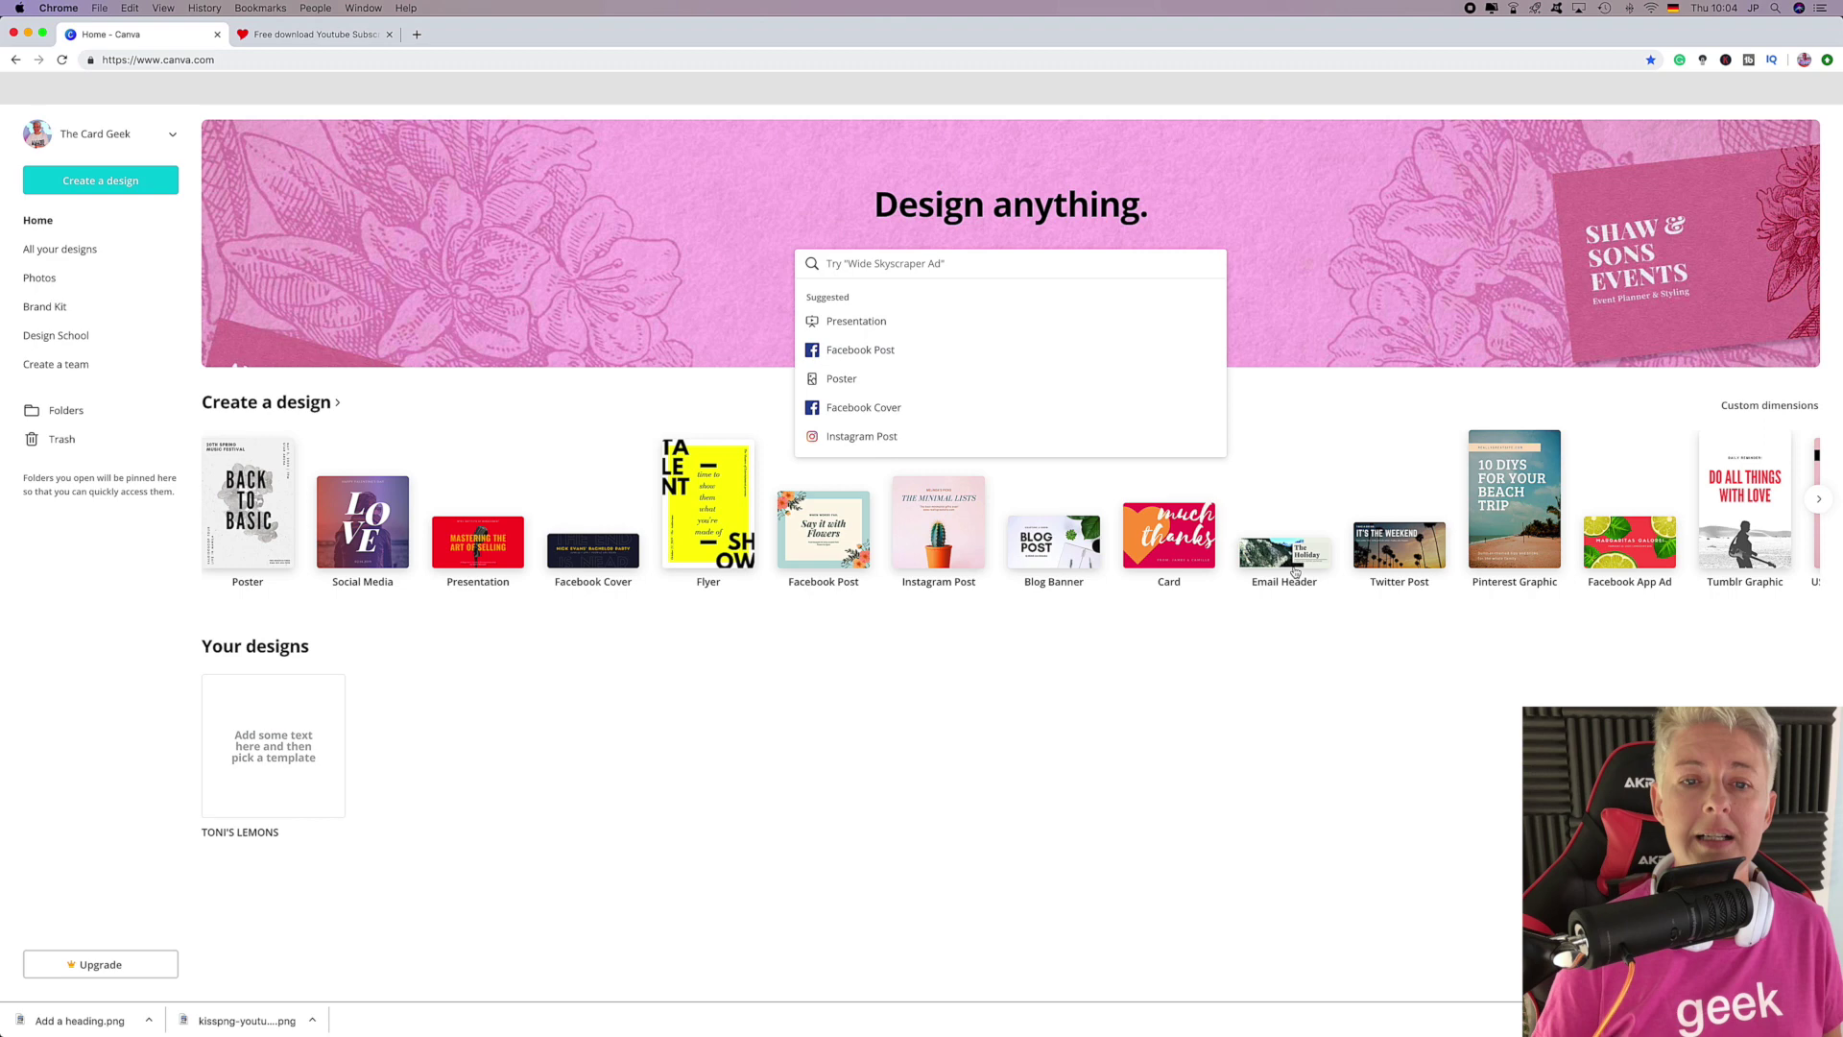
{"action": "type", "text": "logo"}
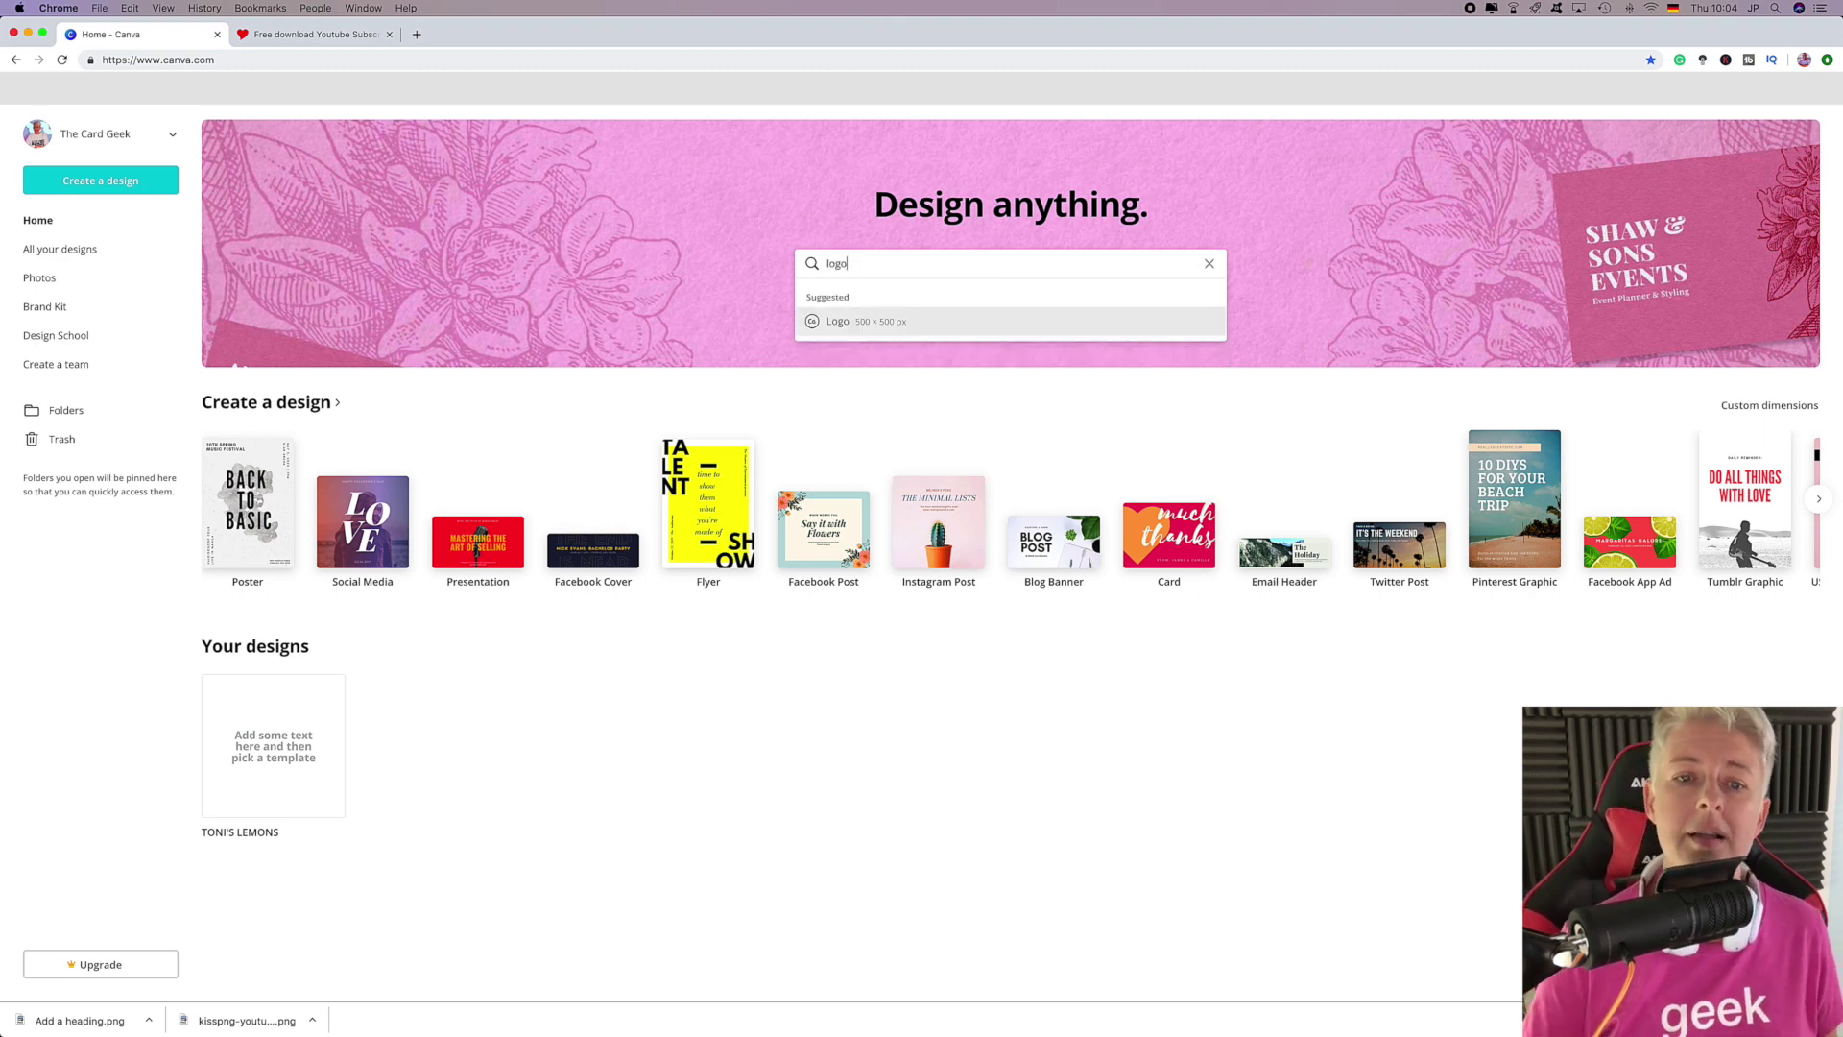
{"action": "left_click", "coordinate": [868, 324]}
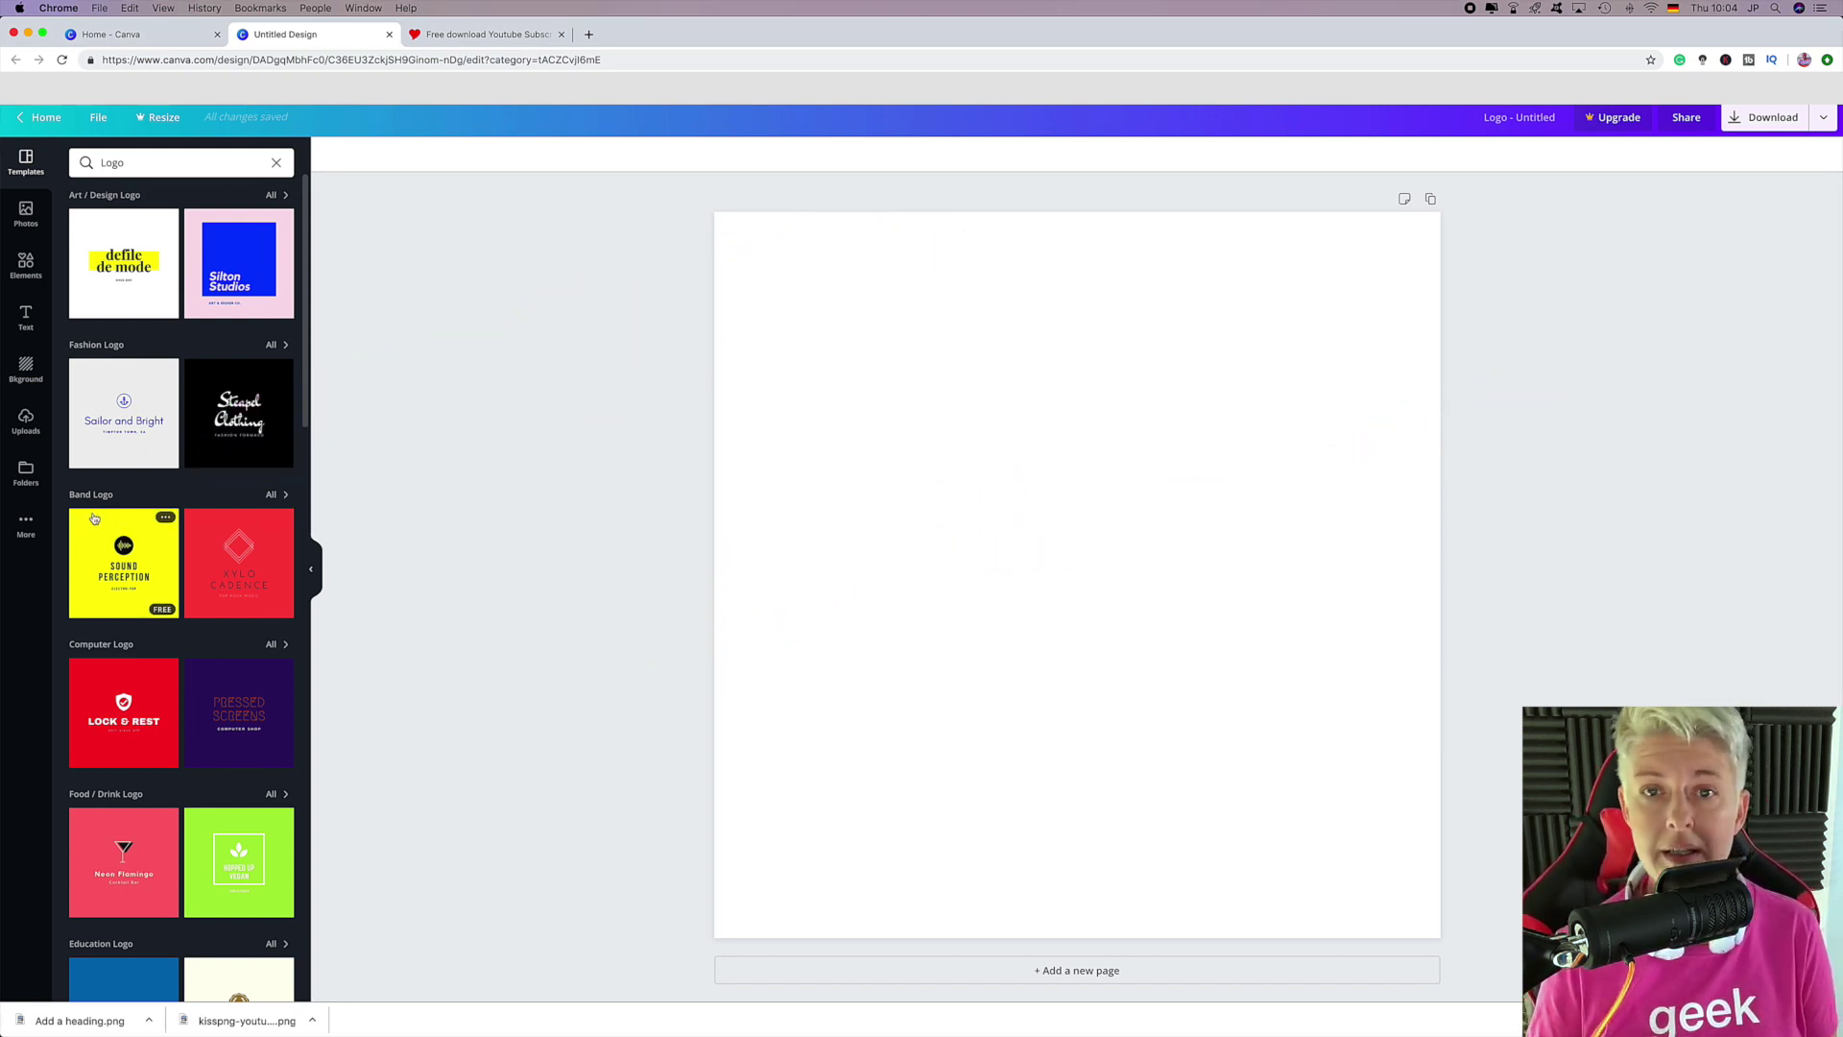
{"action": "scroll", "coordinate": [94, 519], "scroll_direction": "down", "scroll_amount": 3}
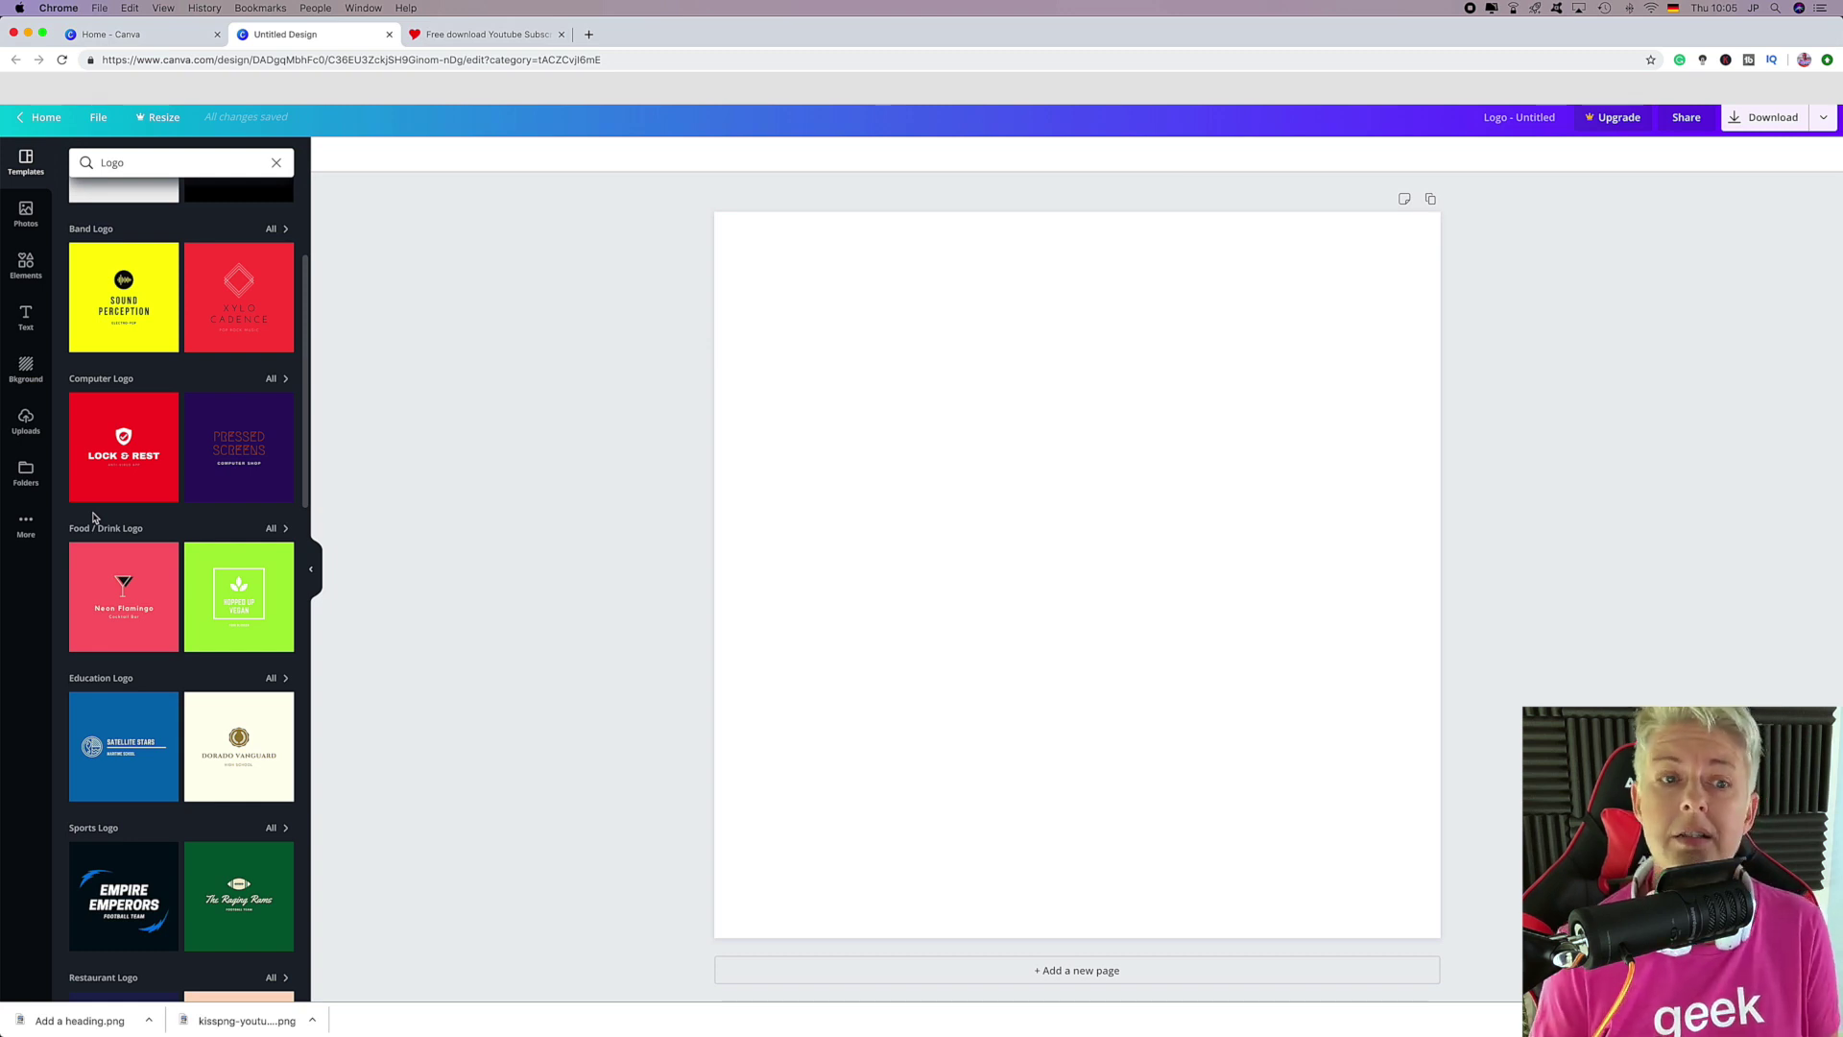
{"action": "scroll", "coordinate": [93, 518], "scroll_direction": "down", "scroll_amount": 3}
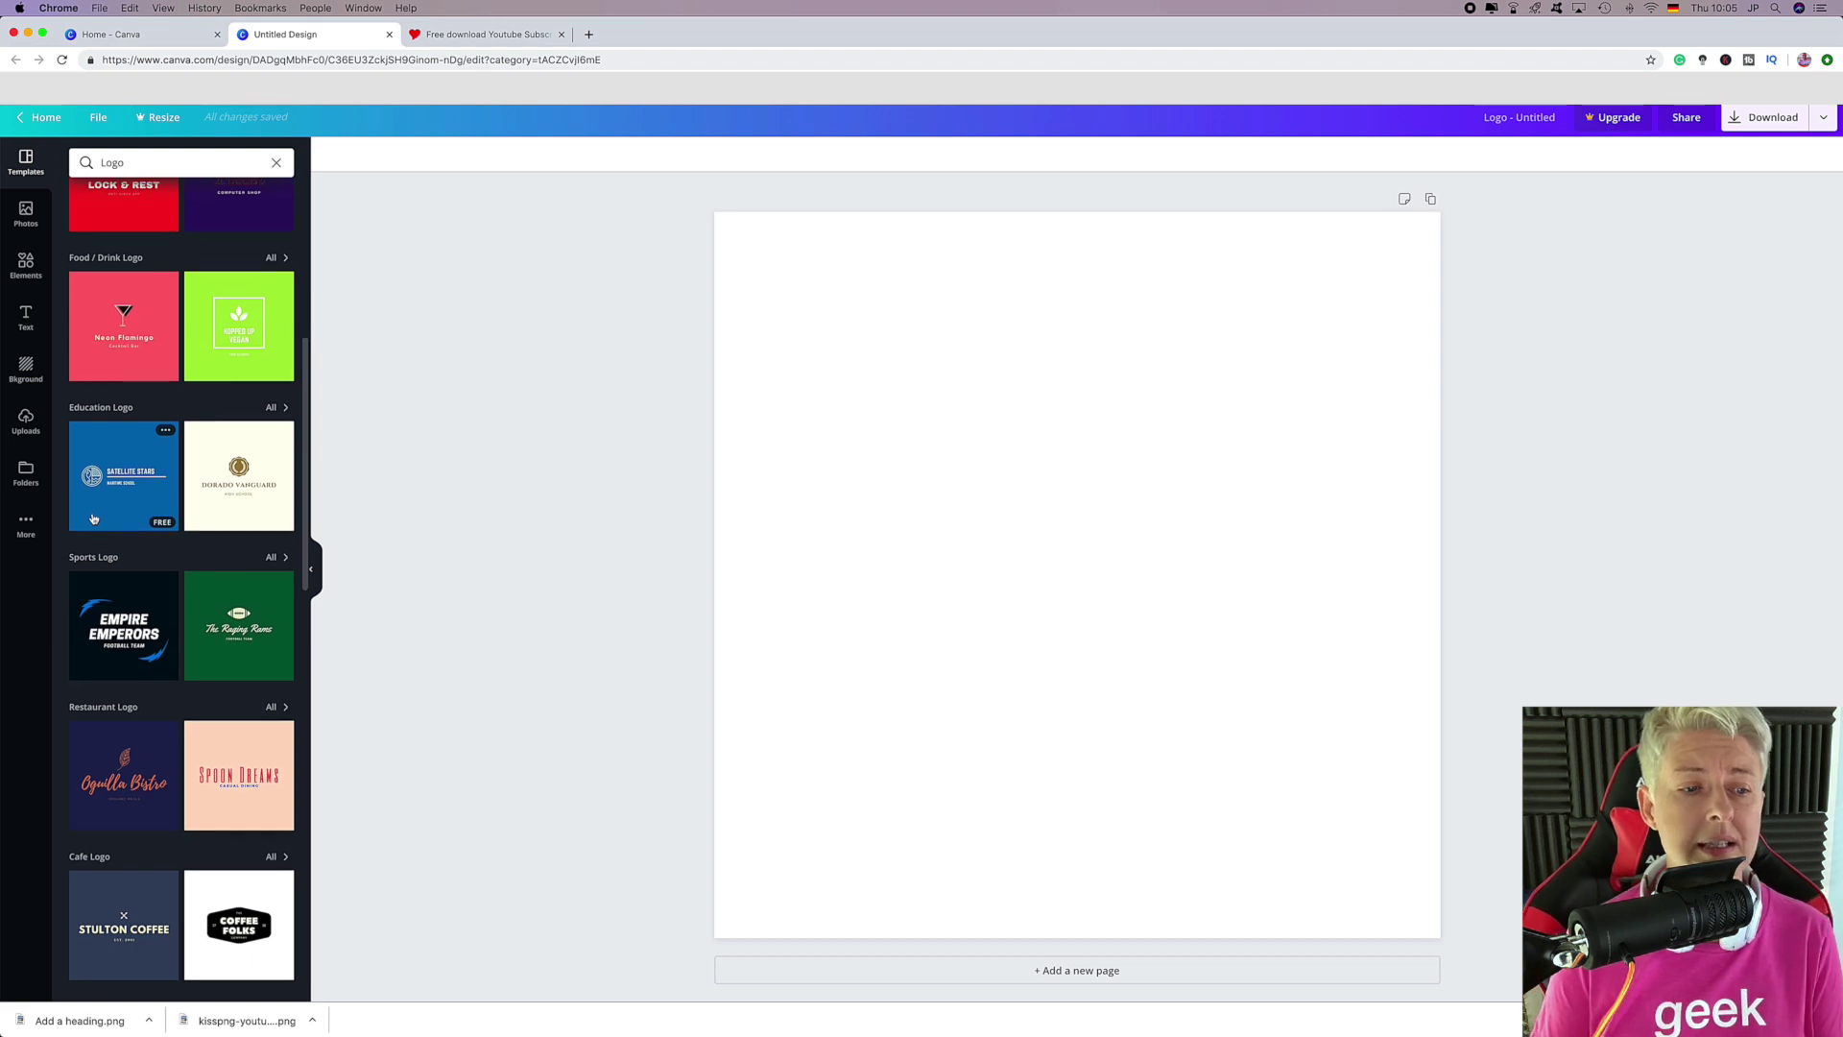
{"action": "scroll", "coordinate": [89, 604], "scroll_direction": "down", "scroll_amount": 2}
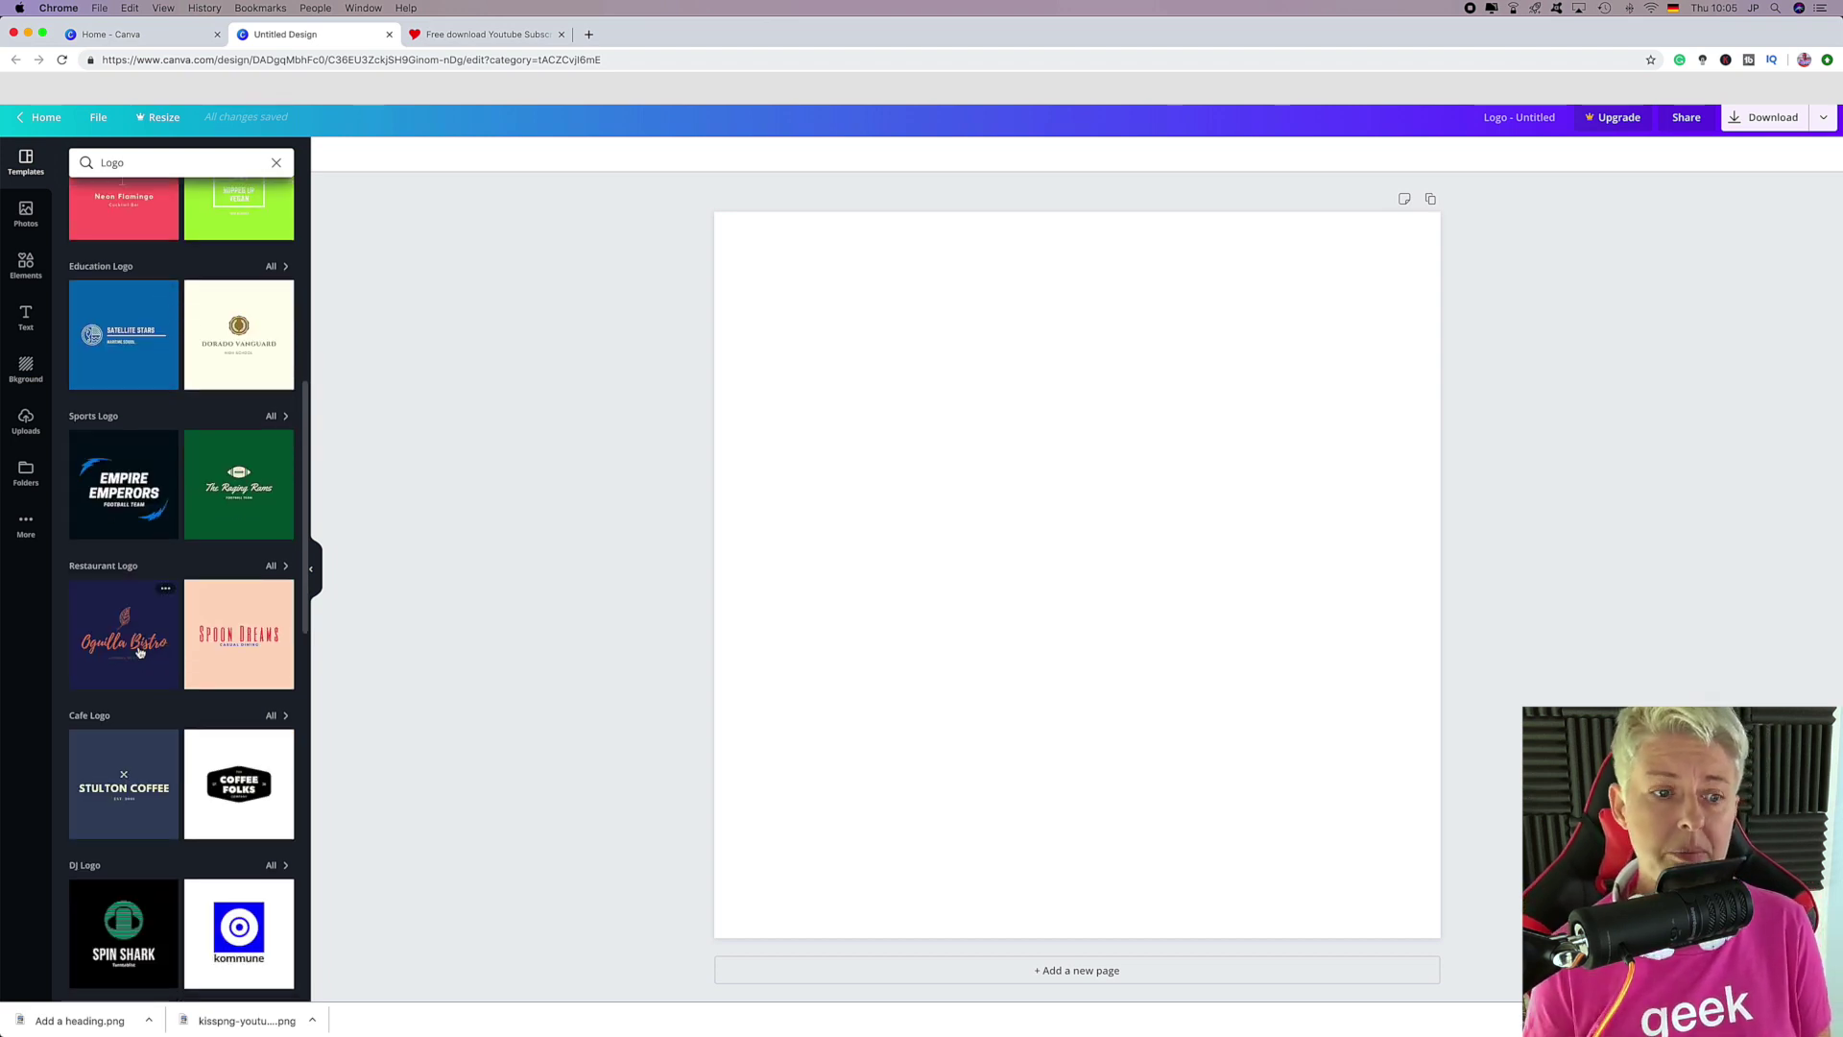
{"action": "scroll", "coordinate": [192, 614], "scroll_direction": "down", "scroll_amount": 1}
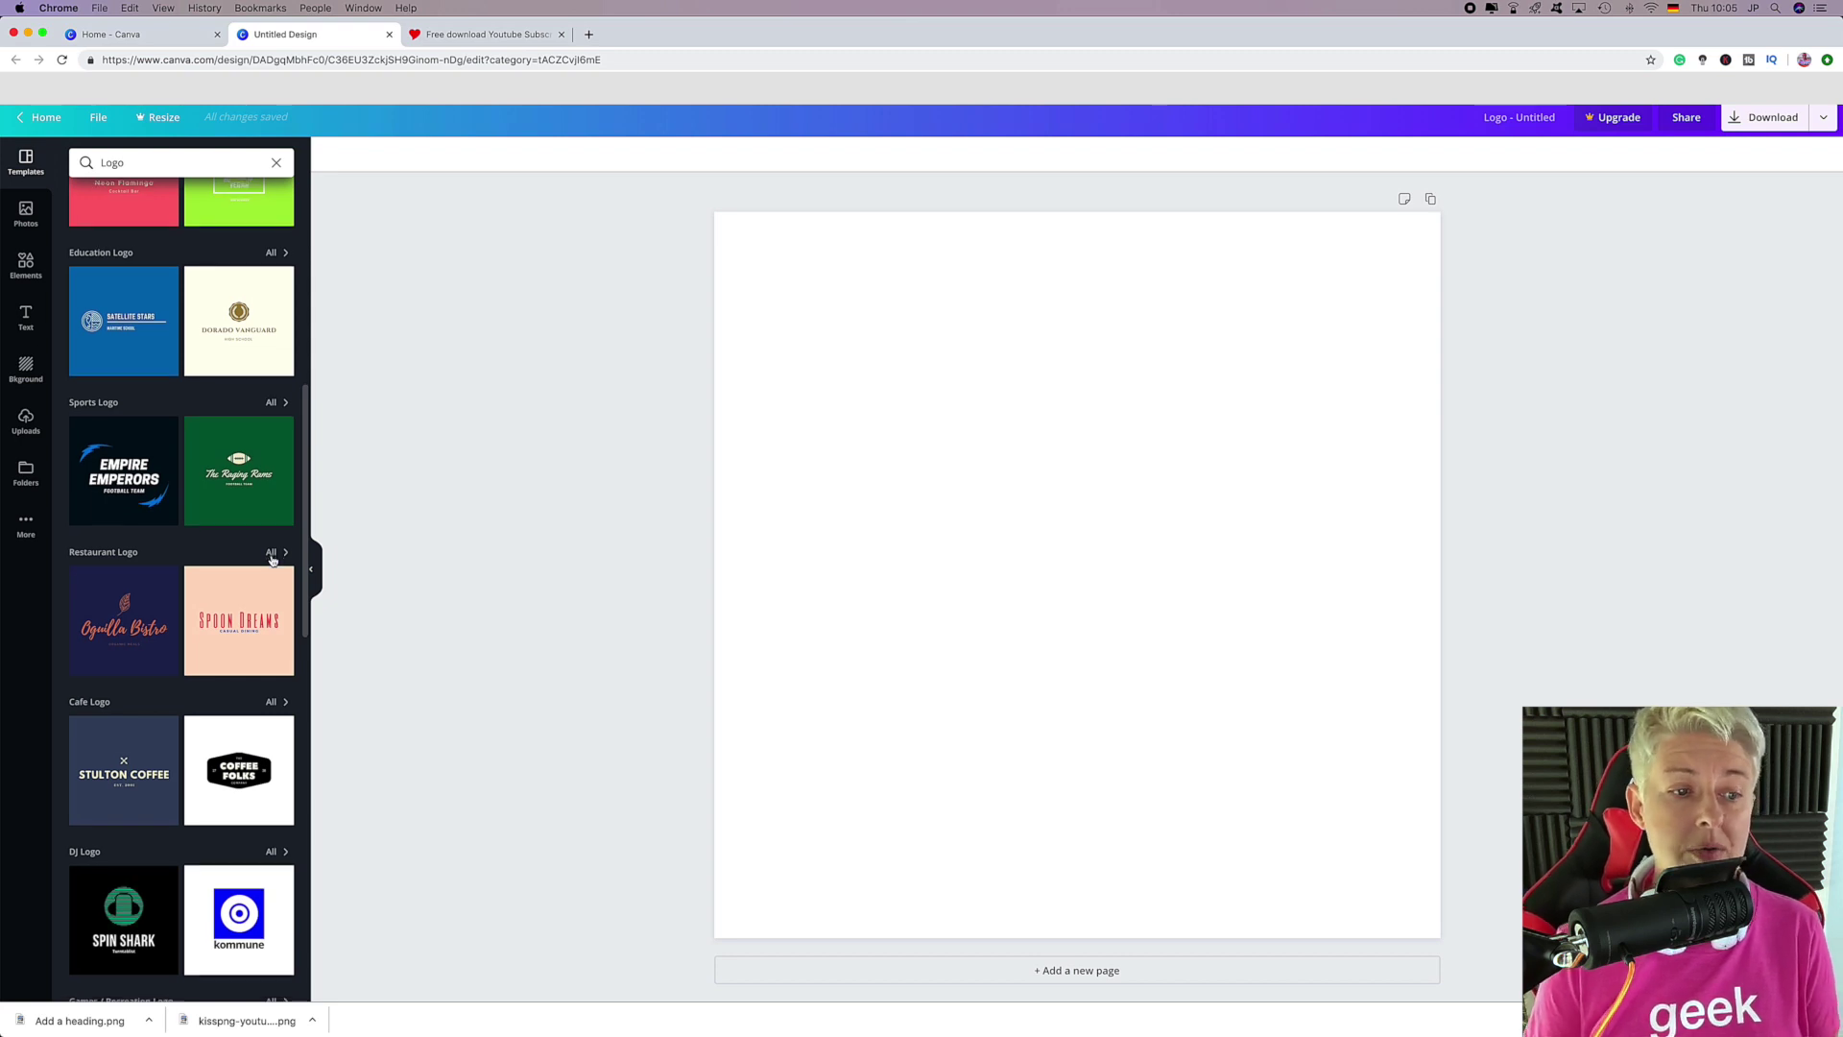
{"action": "scroll", "coordinate": [192, 575], "scroll_direction": "down", "scroll_amount": 3}
{"action": "scroll", "coordinate": [87, 614], "scroll_direction": "down", "scroll_amount": 4}
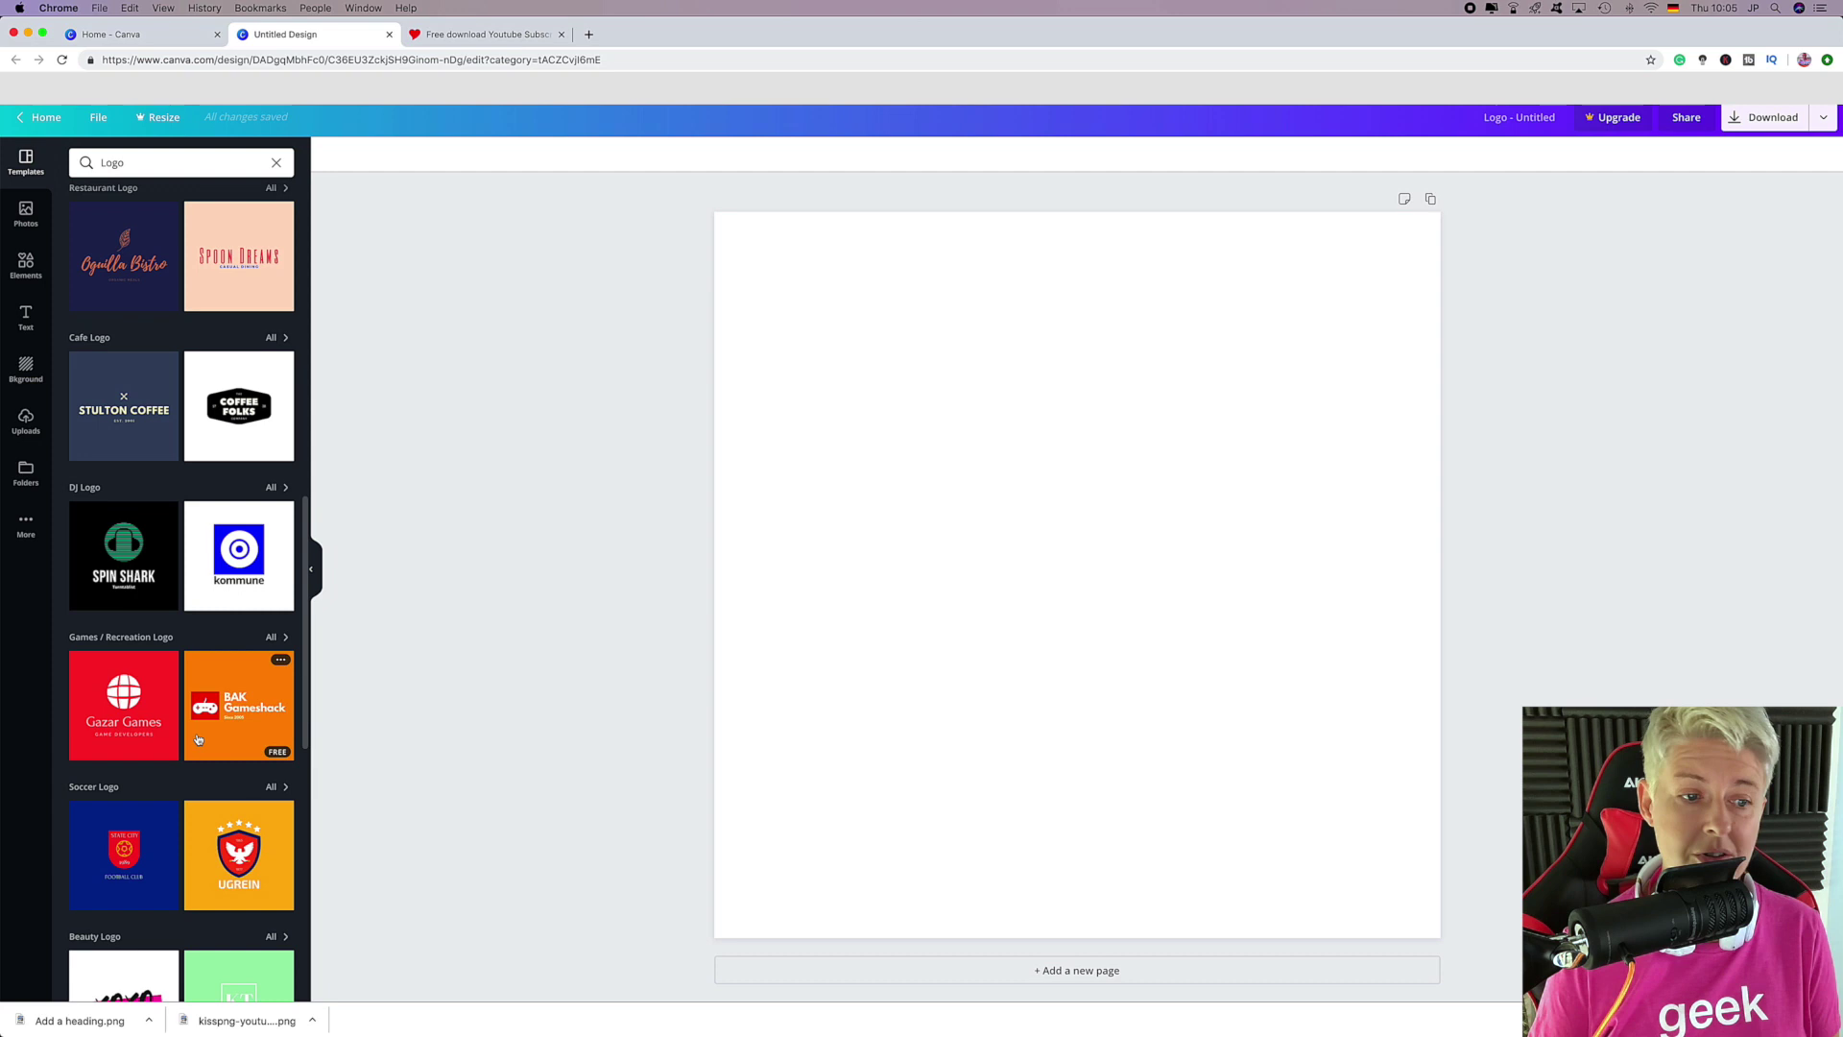
{"action": "scroll", "coordinate": [230, 655], "scroll_direction": "down", "scroll_amount": 5}
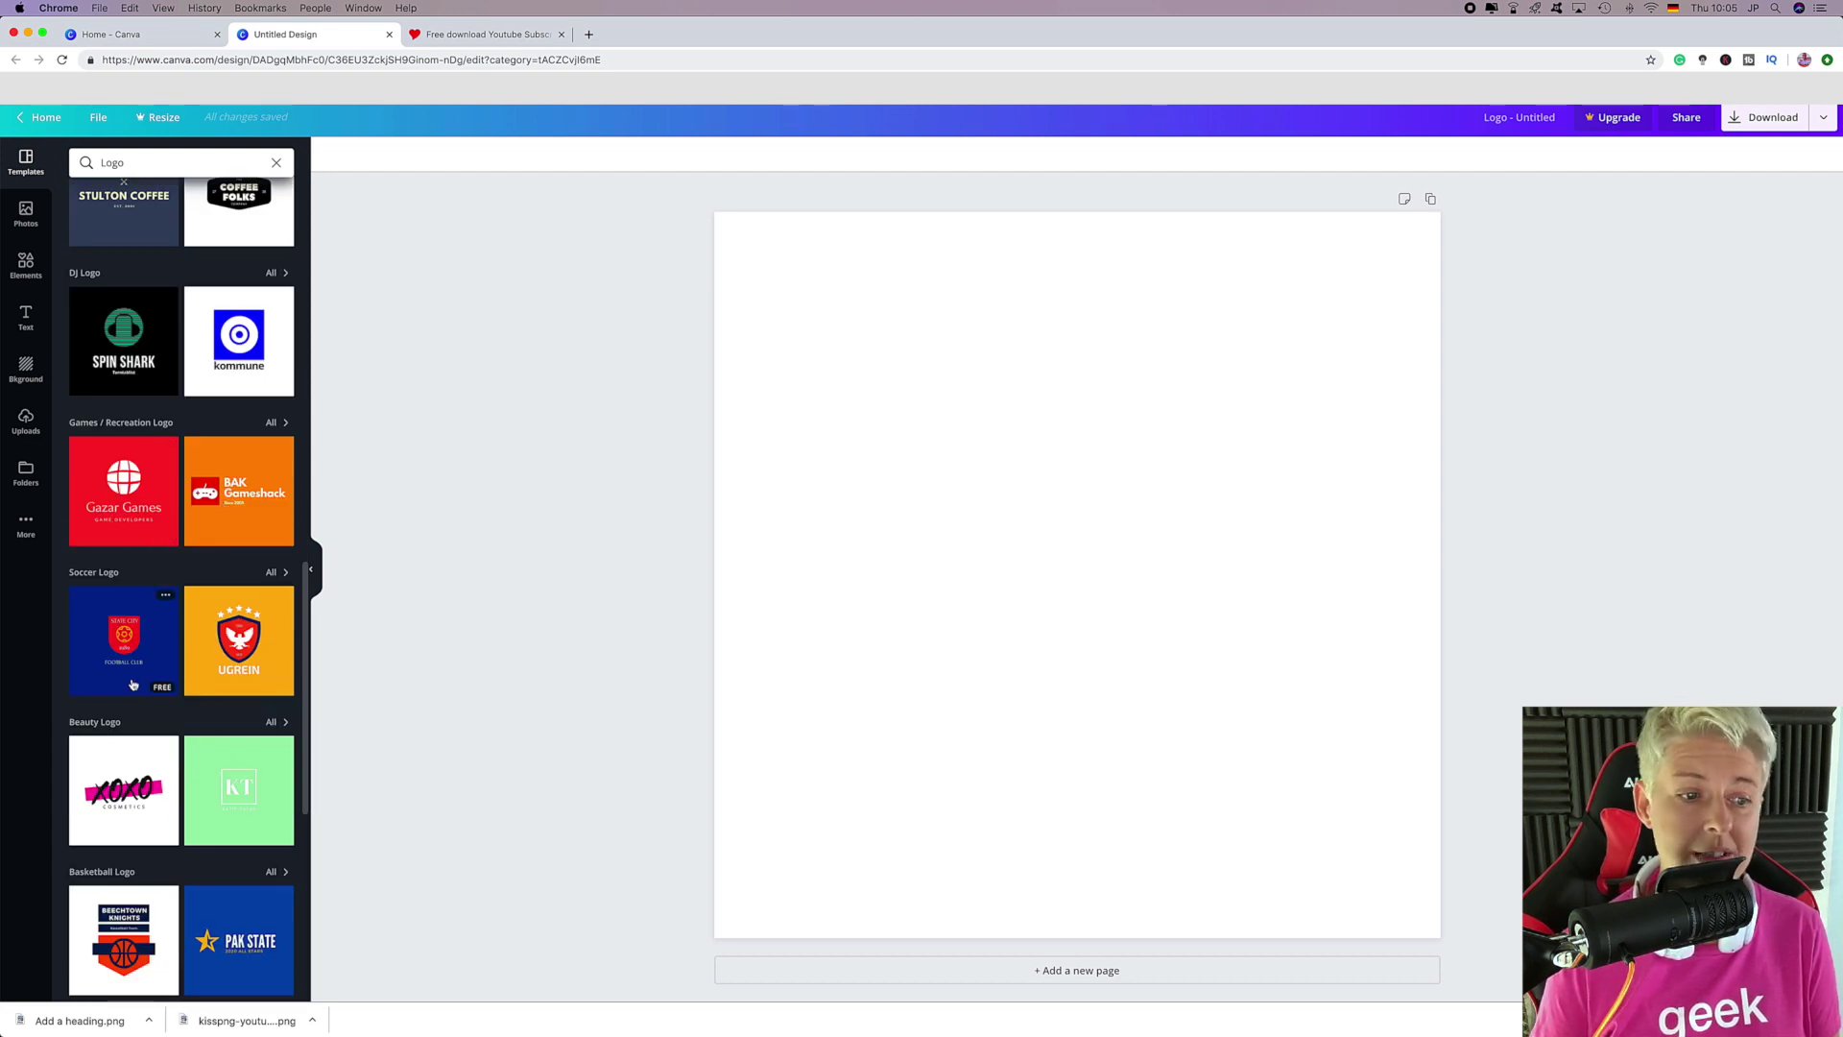
{"action": "scroll", "coordinate": [133, 683], "scroll_direction": "down", "scroll_amount": 5}
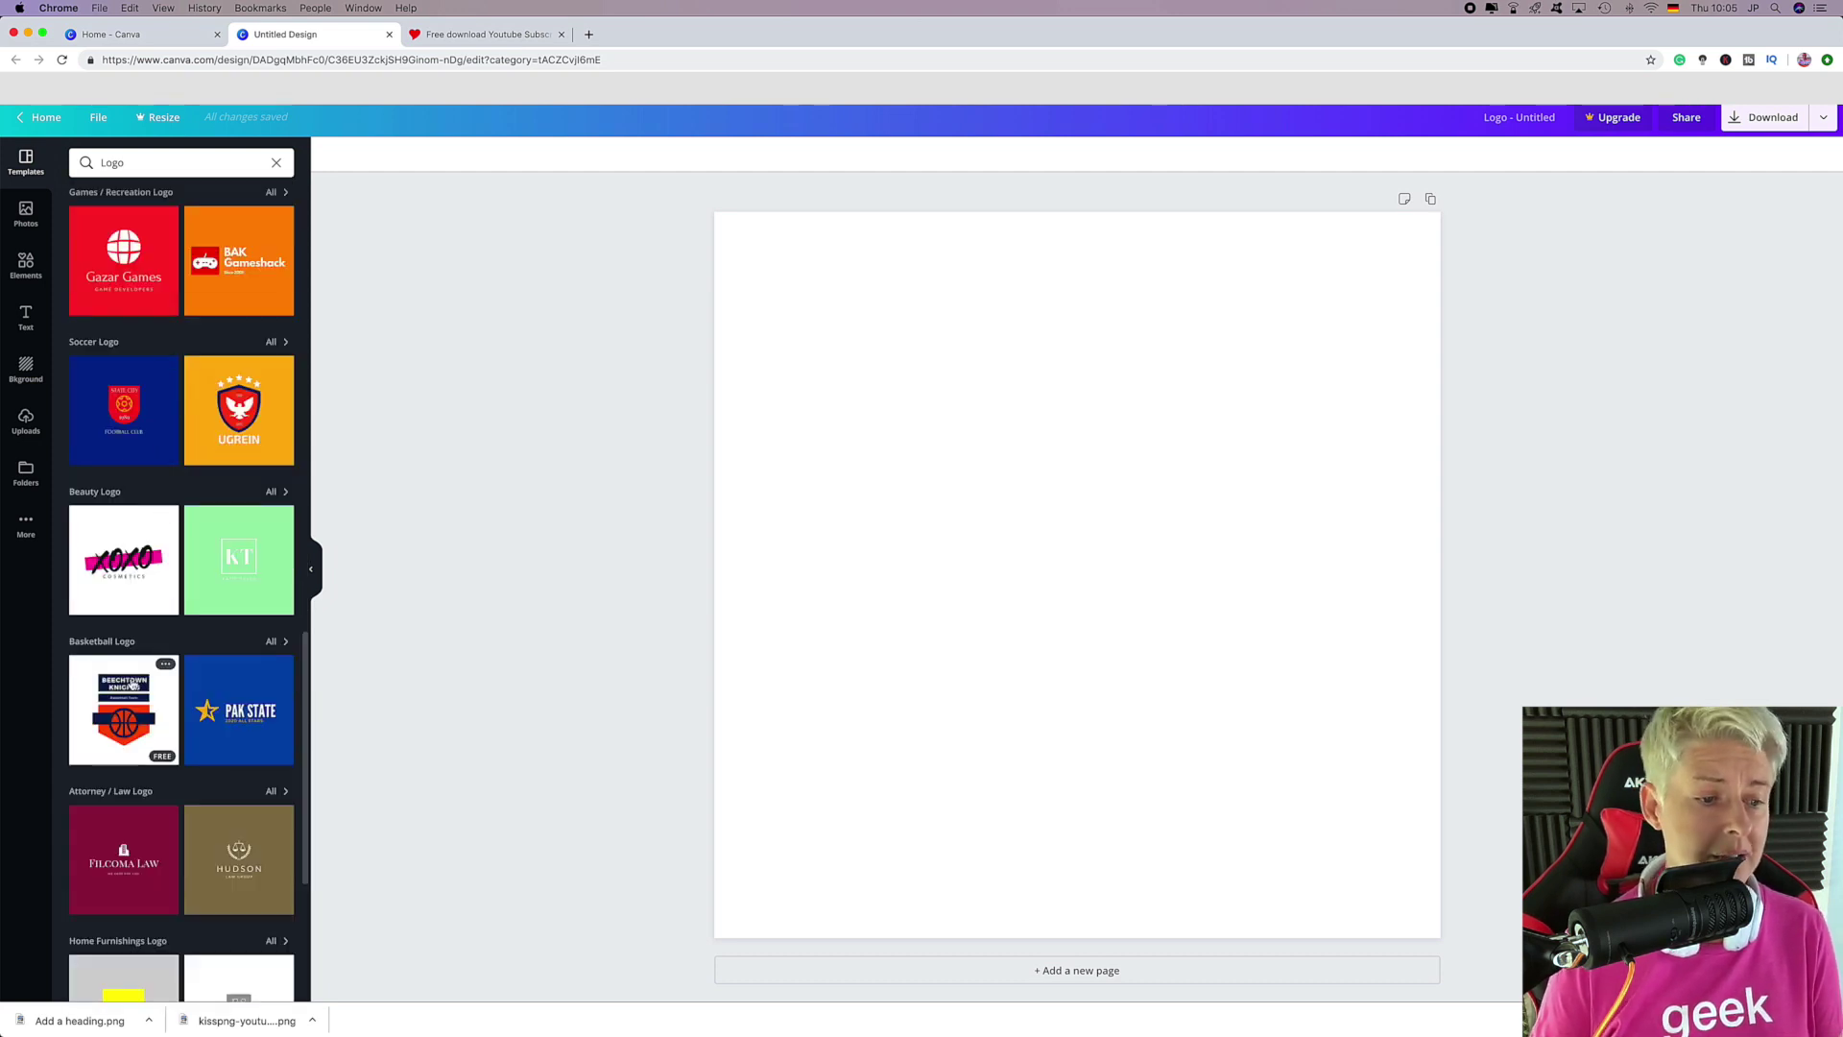
{"action": "scroll", "coordinate": [201, 739], "scroll_direction": "down", "scroll_amount": 3}
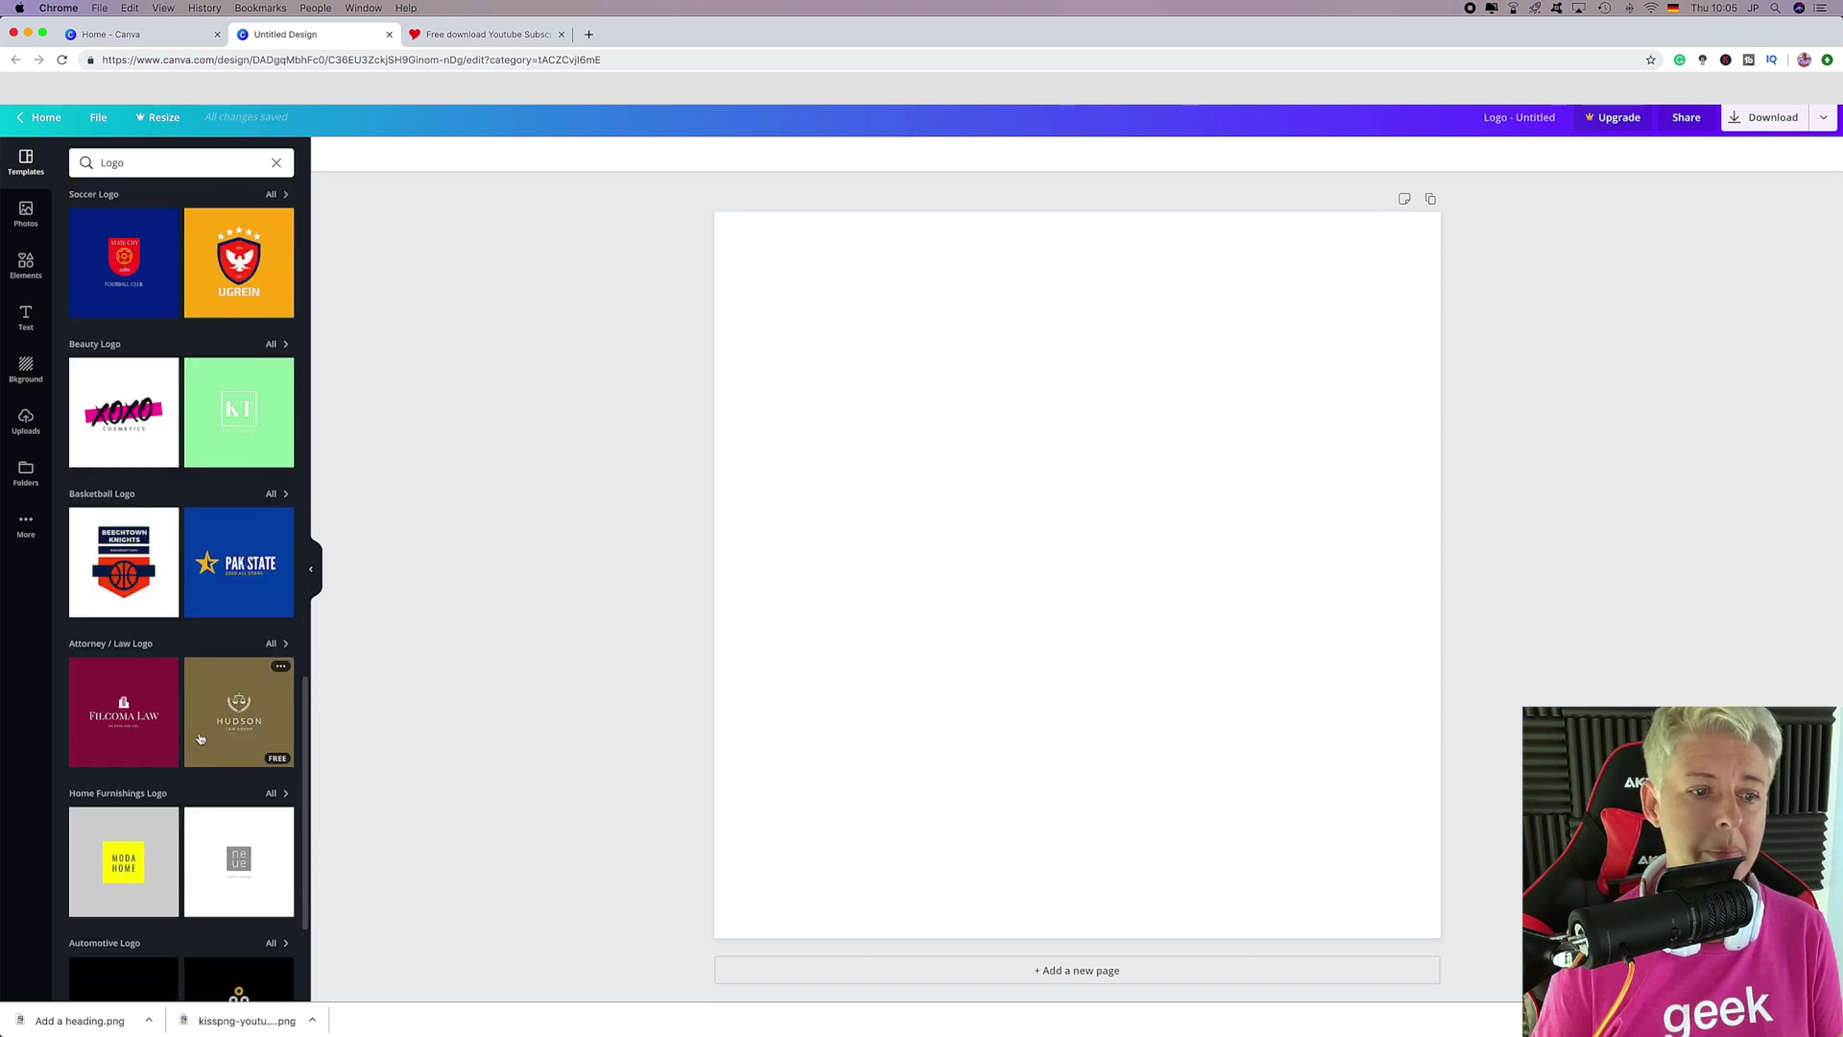
{"action": "scroll", "coordinate": [201, 739], "scroll_direction": "down", "scroll_amount": 10}
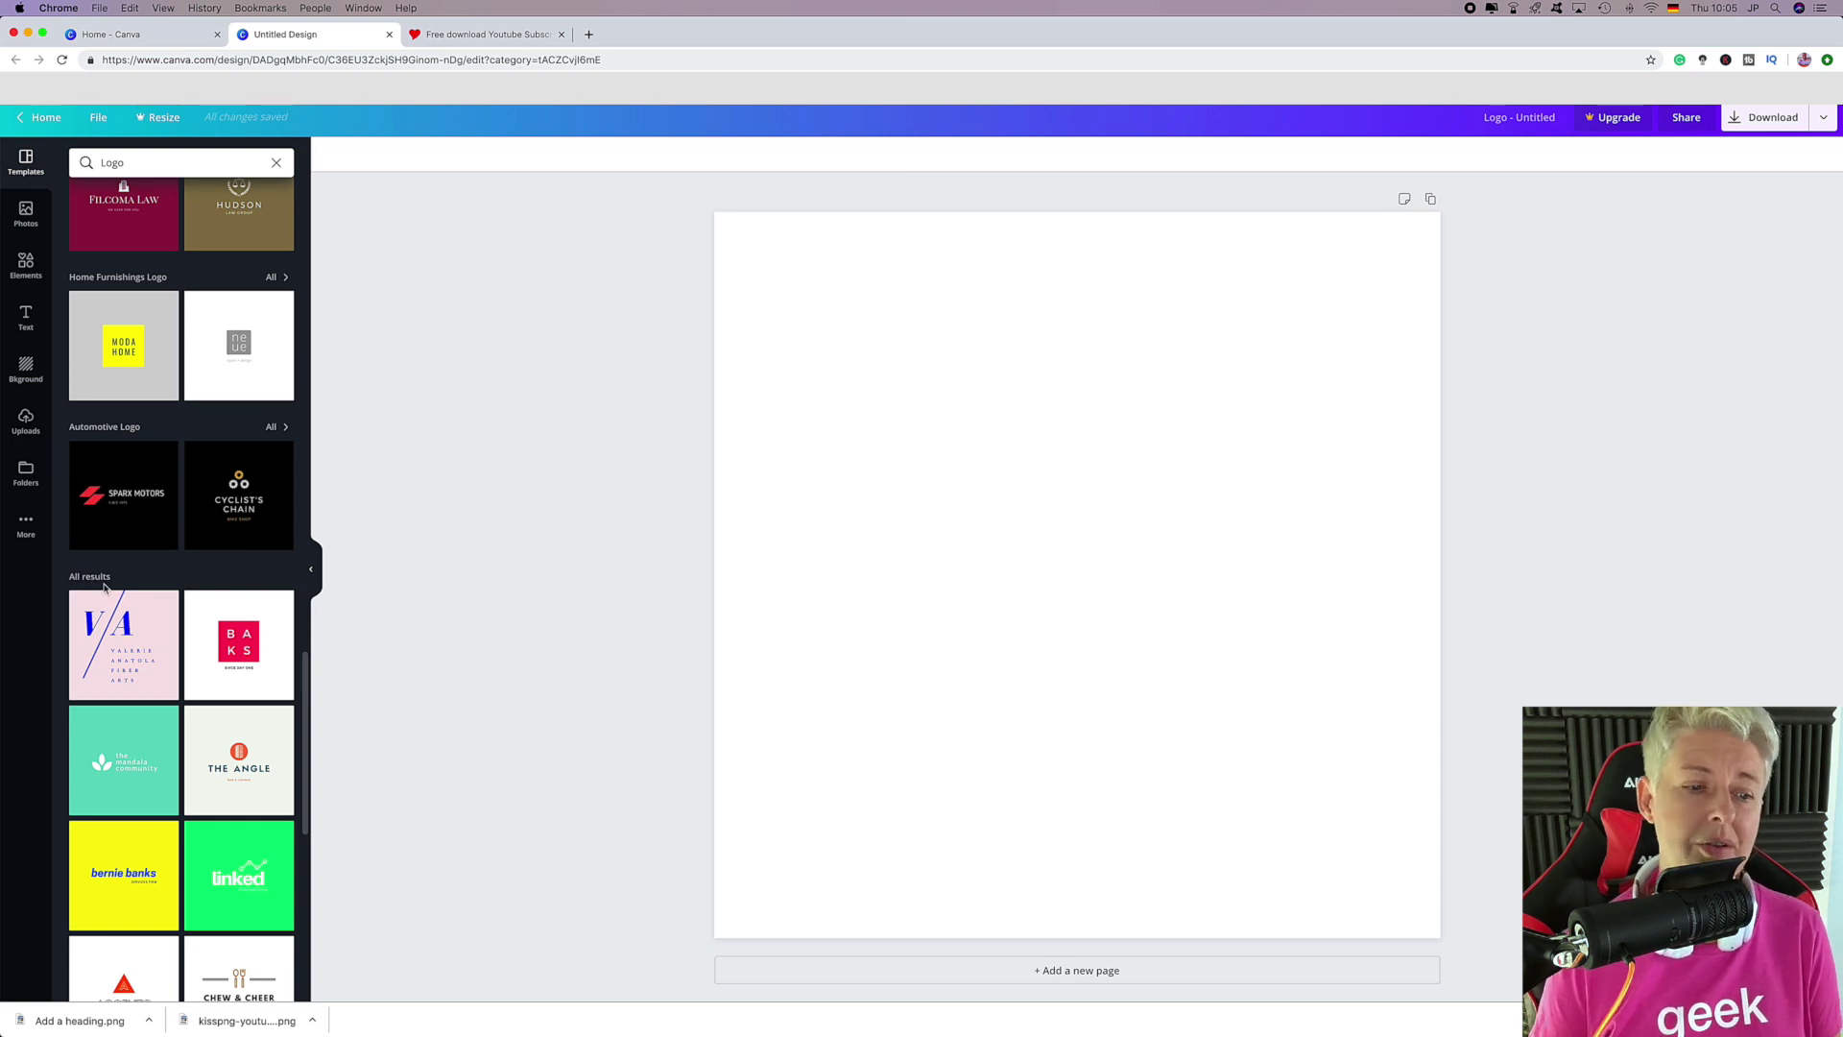
{"action": "scroll", "coordinate": [144, 749], "scroll_direction": "down", "scroll_amount": 8}
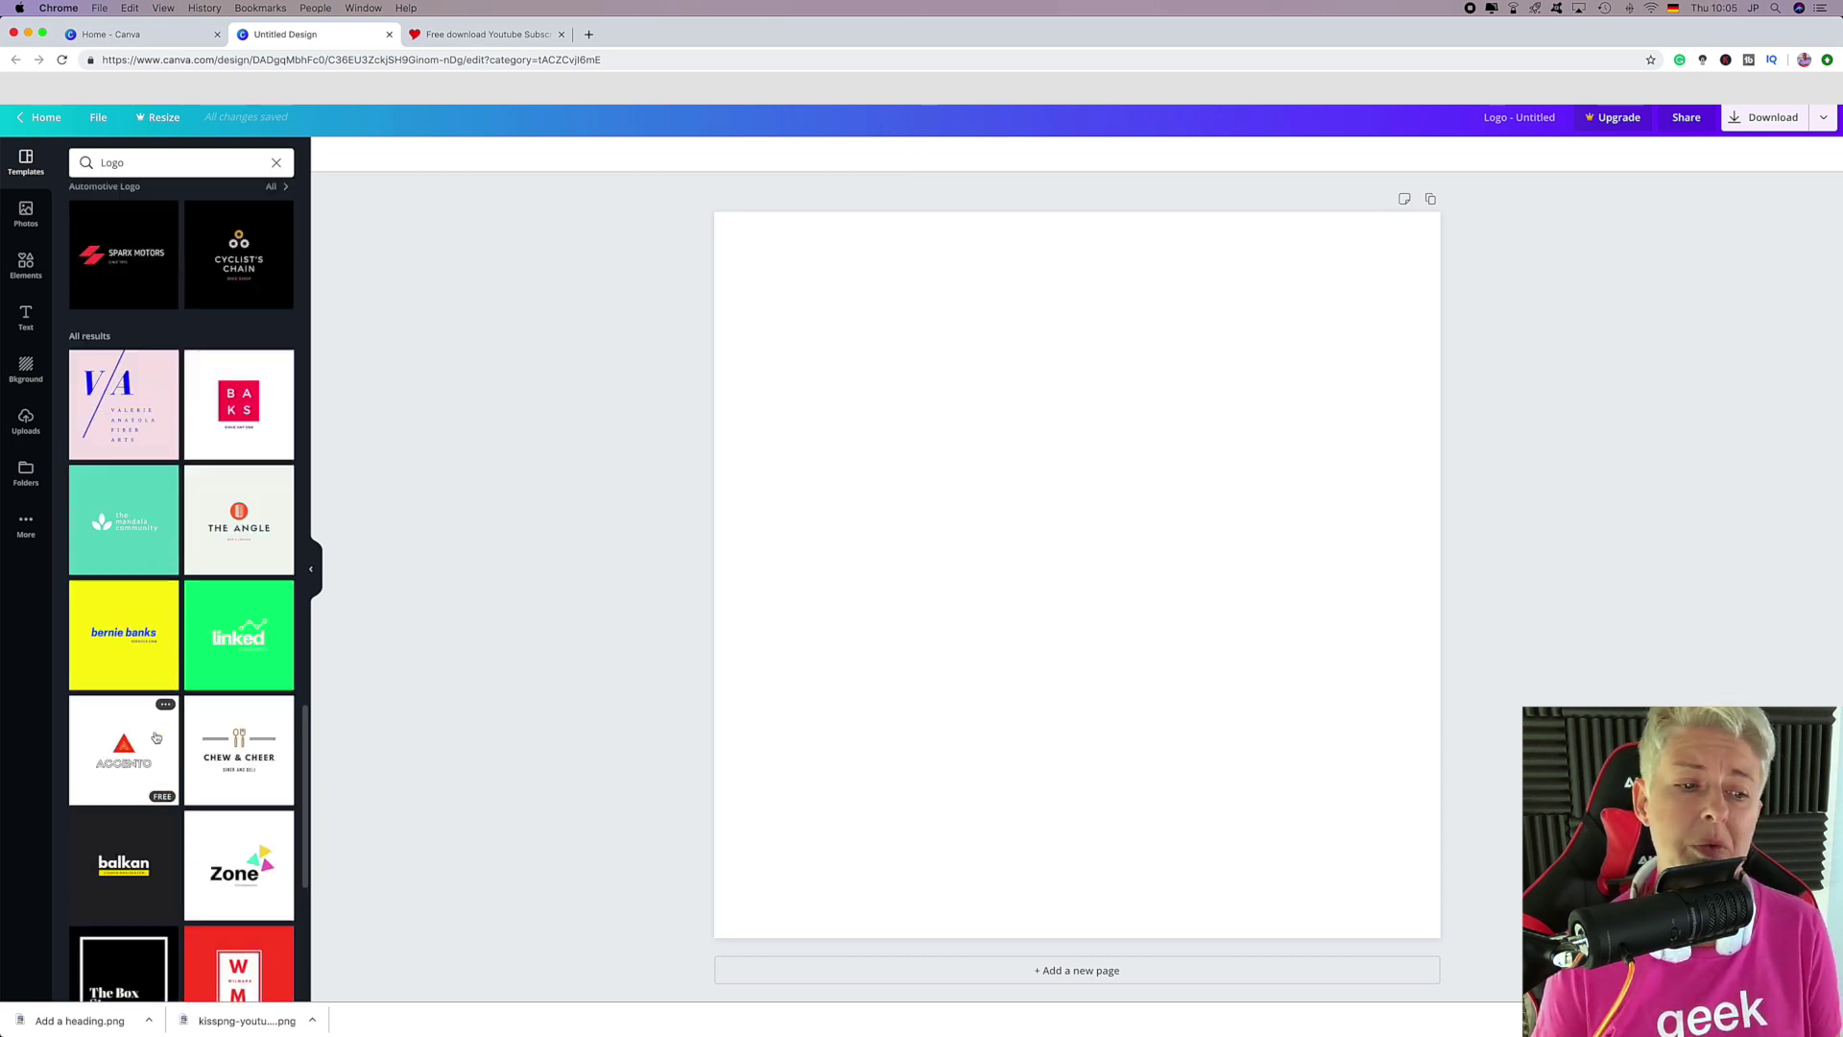
{"action": "scroll", "coordinate": [157, 738], "scroll_direction": "down", "scroll_amount": 3}
{"action": "scroll", "coordinate": [157, 737], "scroll_direction": "down", "scroll_amount": 3}
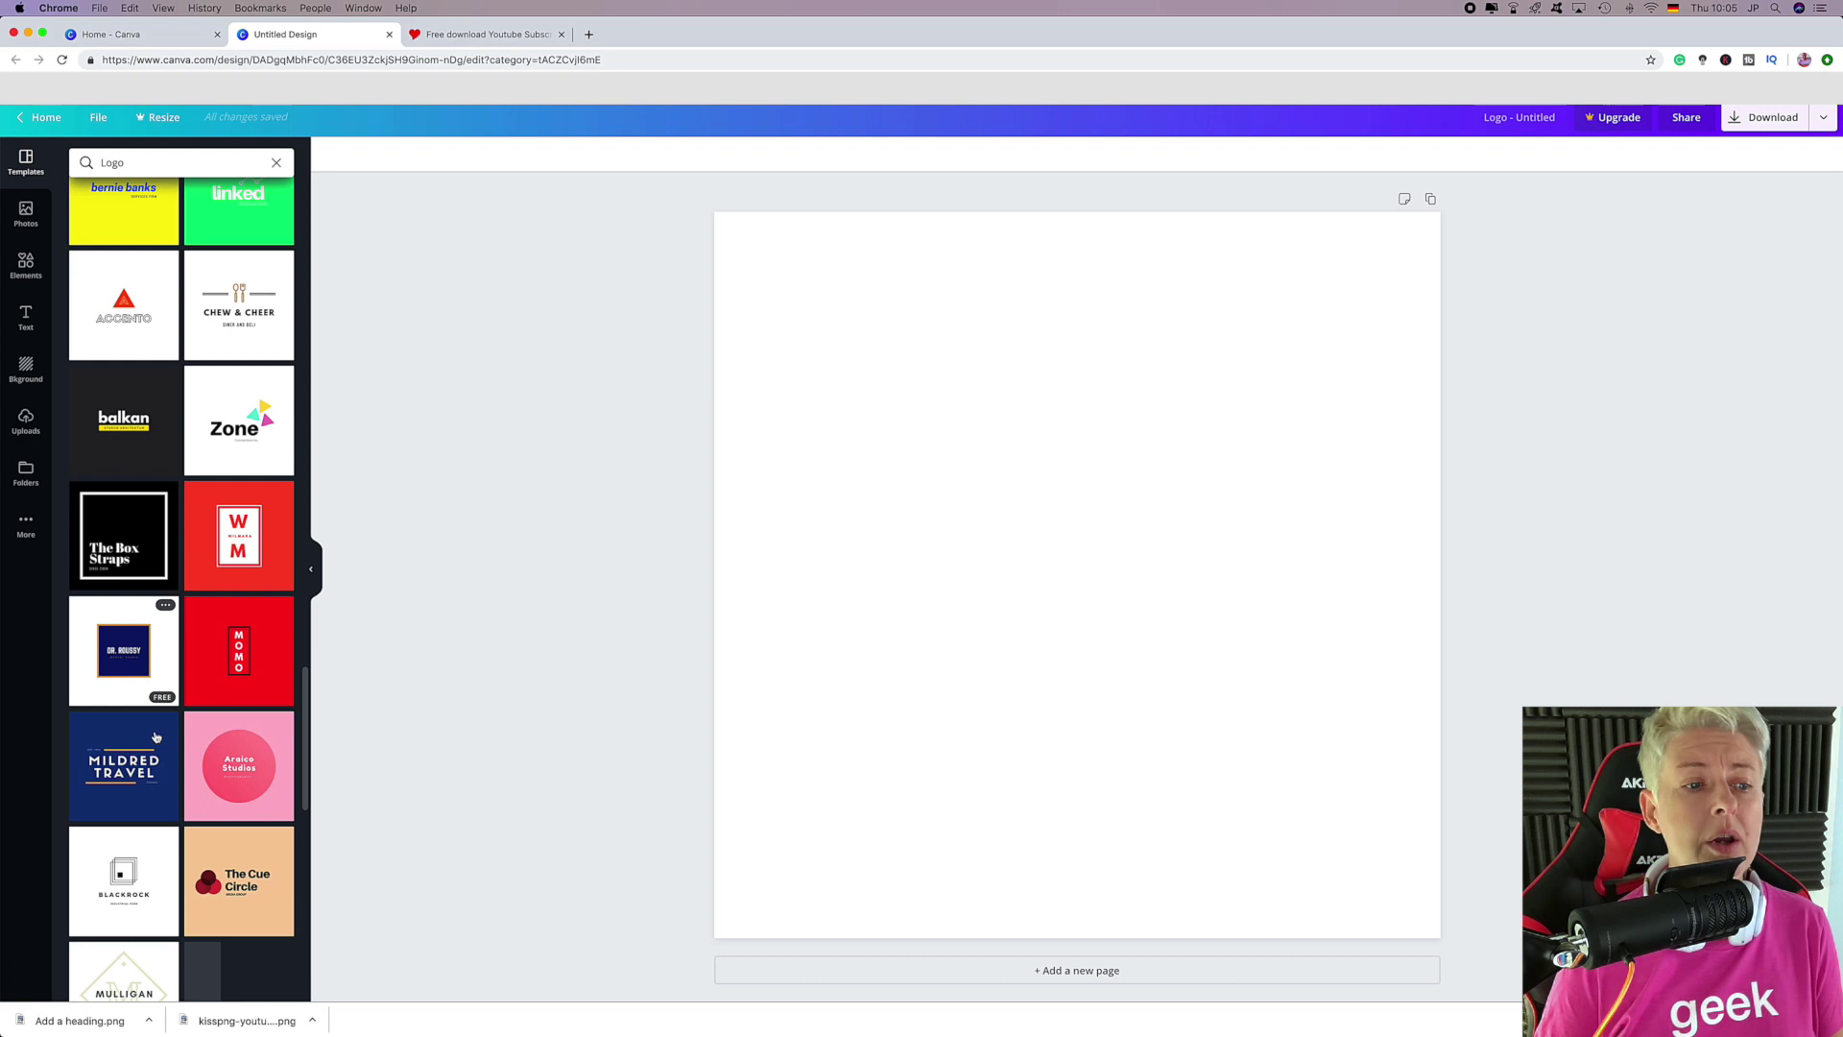
{"action": "scroll", "coordinate": [157, 737], "scroll_direction": "down", "scroll_amount": 5}
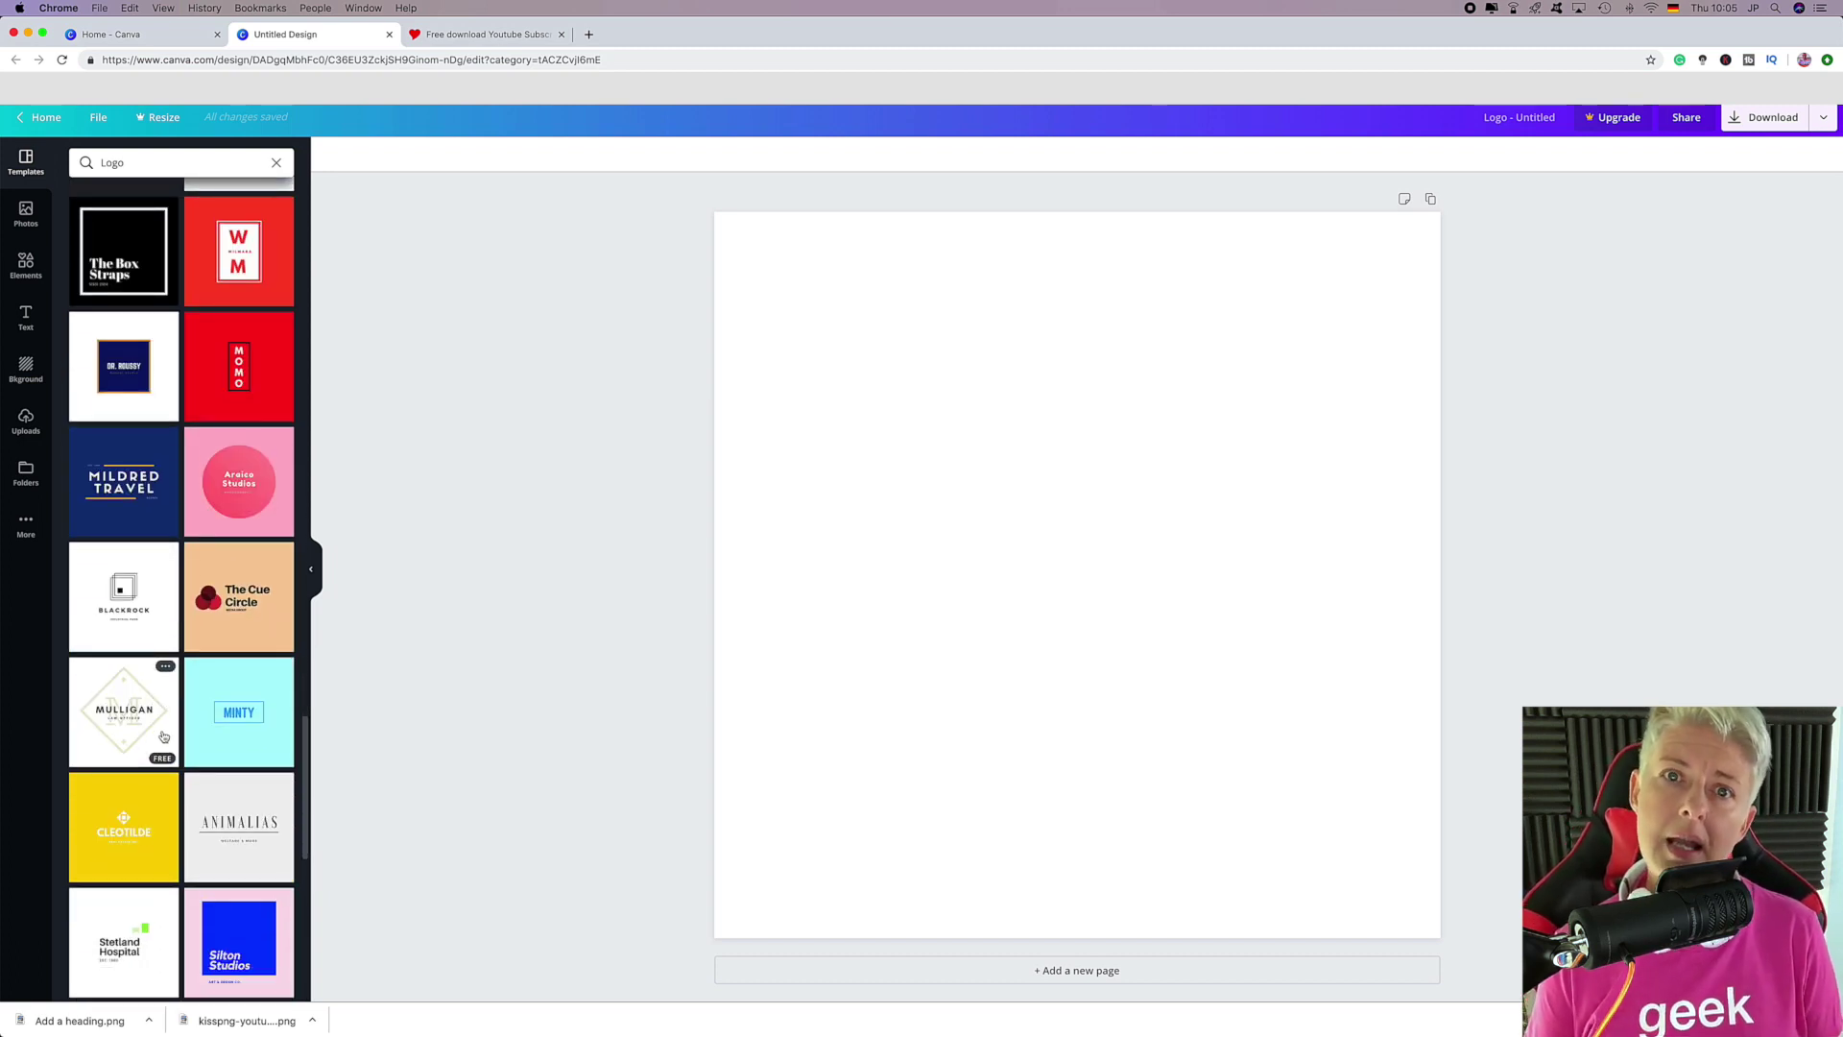
{"action": "scroll", "coordinate": [163, 736], "scroll_direction": "down", "scroll_amount": 2}
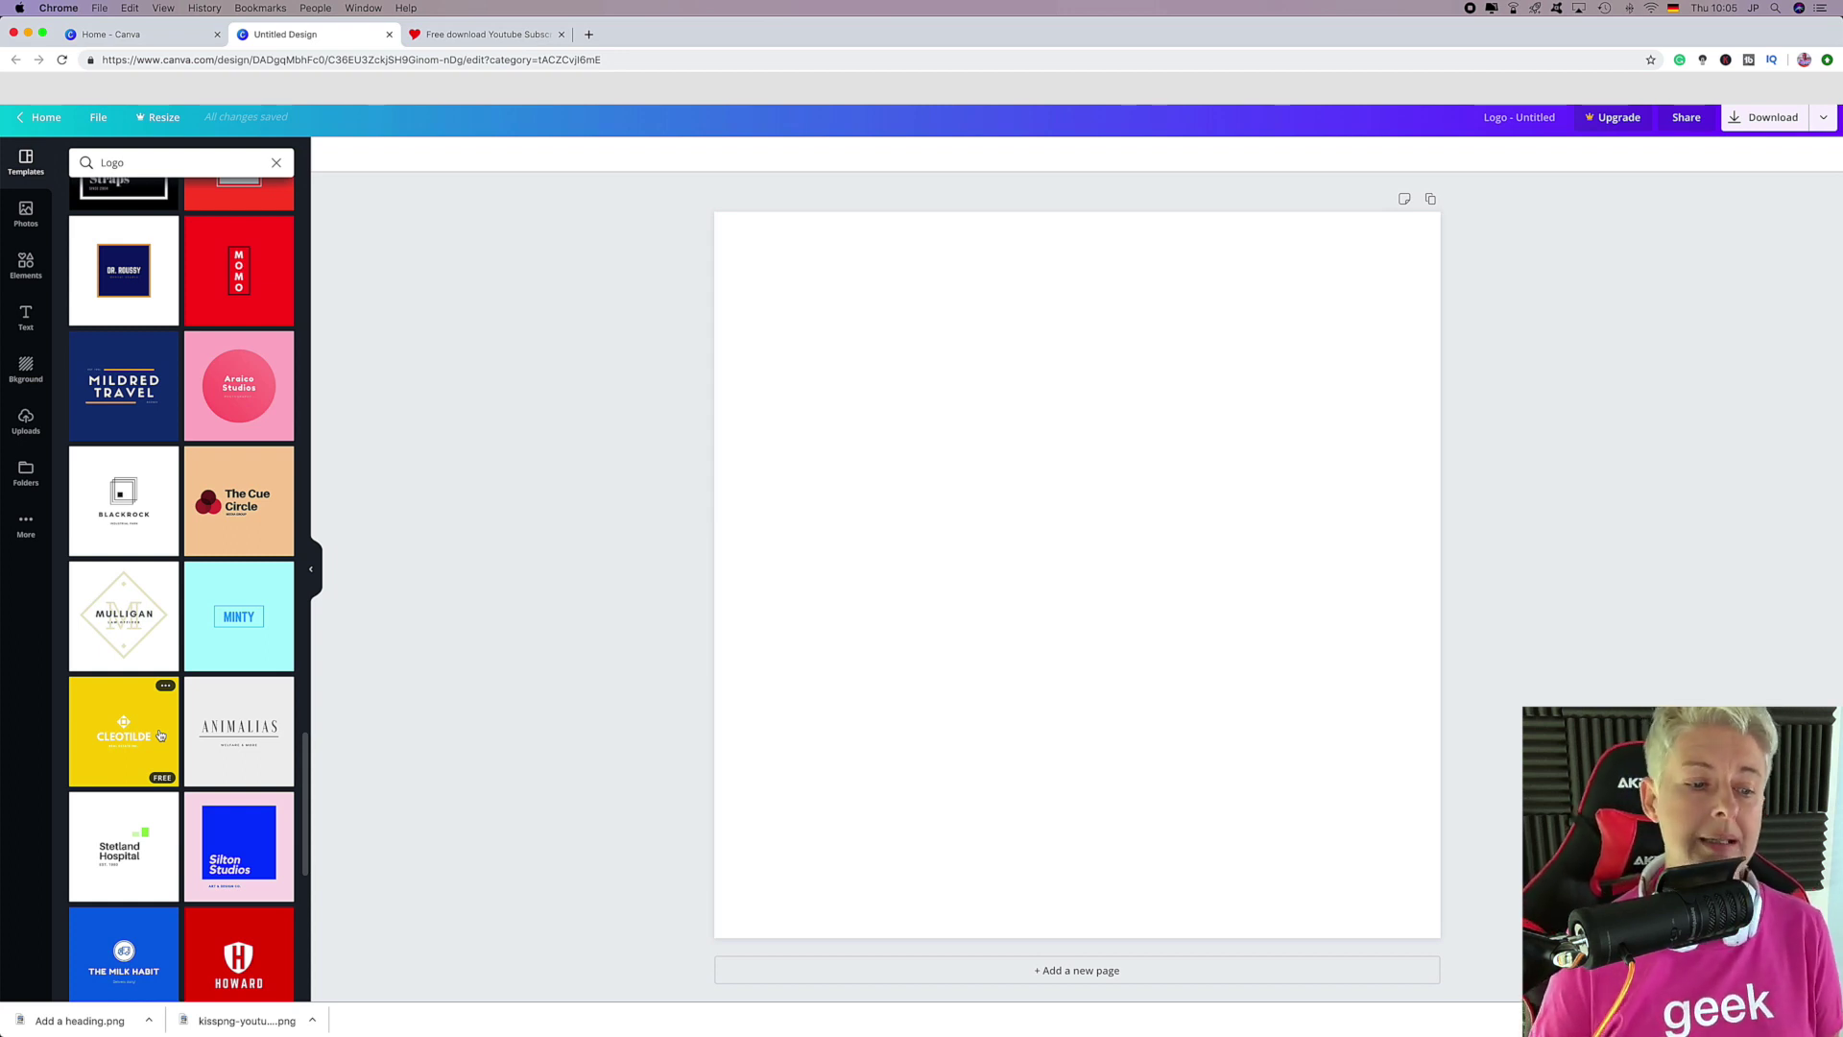
{"action": "scroll", "coordinate": [163, 739], "scroll_direction": "down", "scroll_amount": 3}
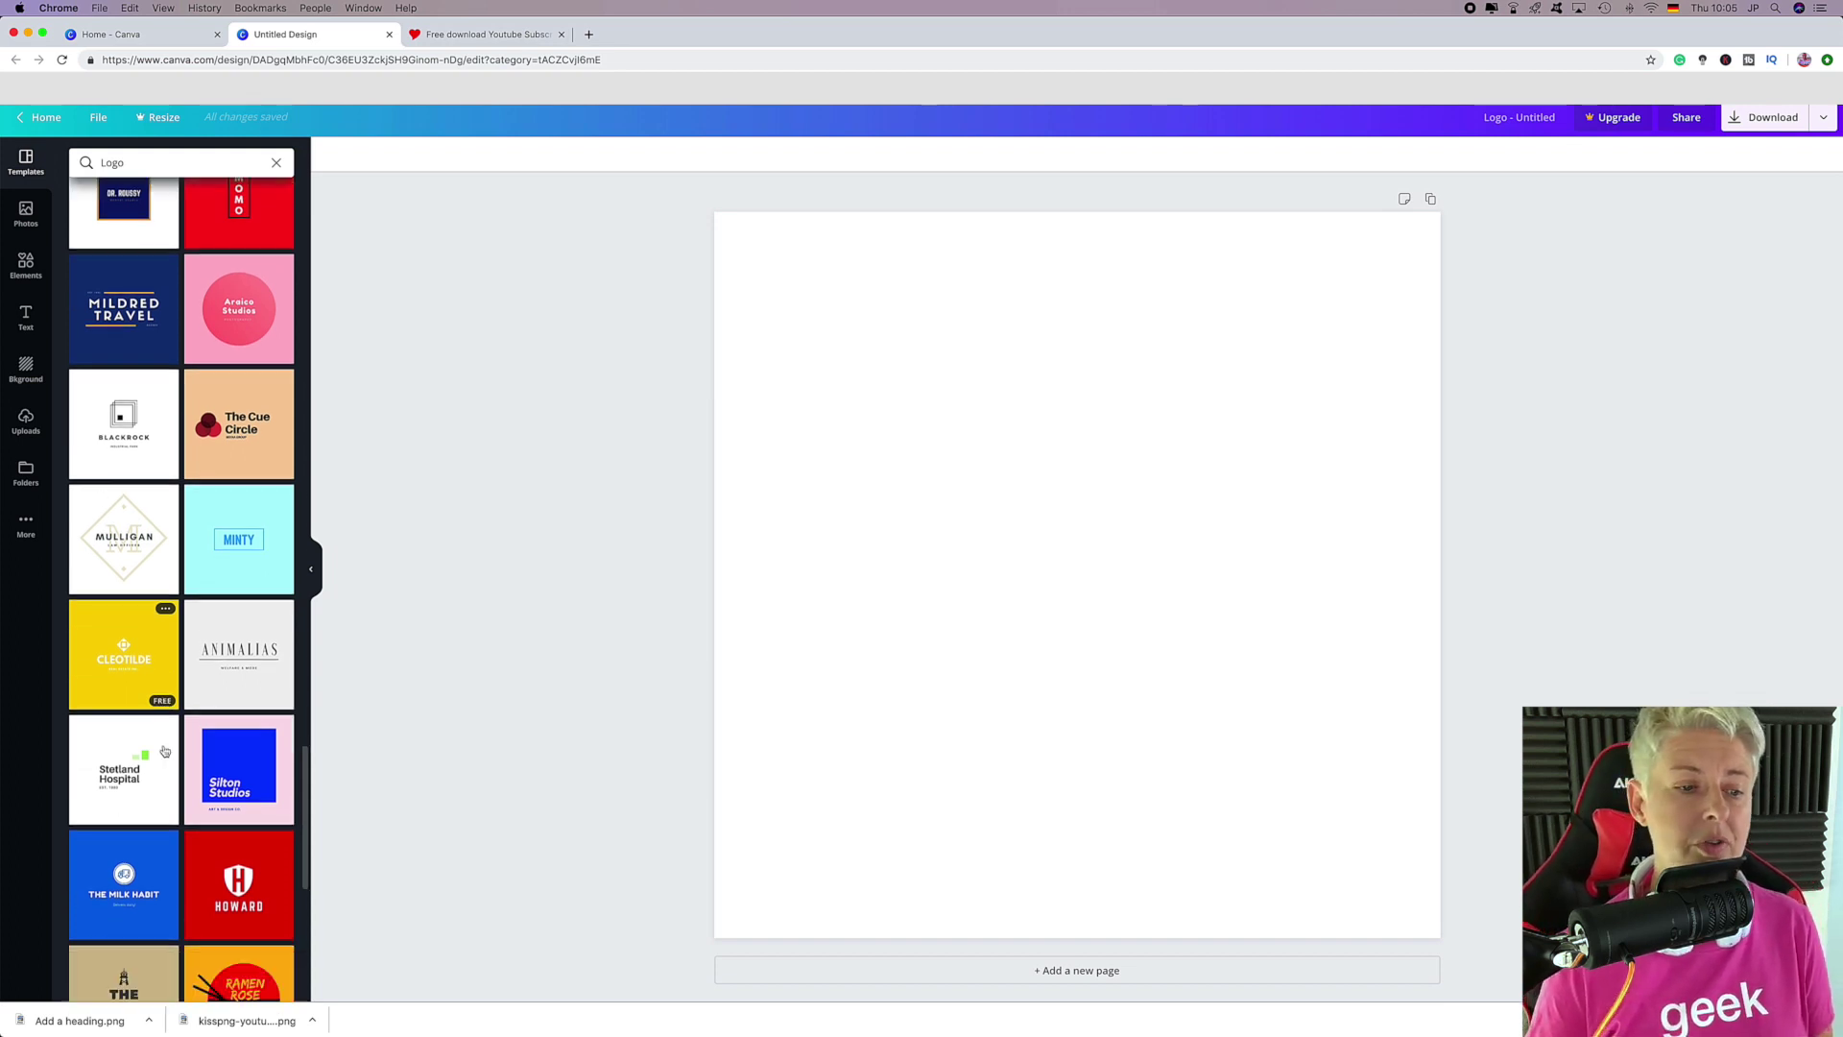
{"action": "scroll", "coordinate": [167, 747], "scroll_direction": "down", "scroll_amount": 3}
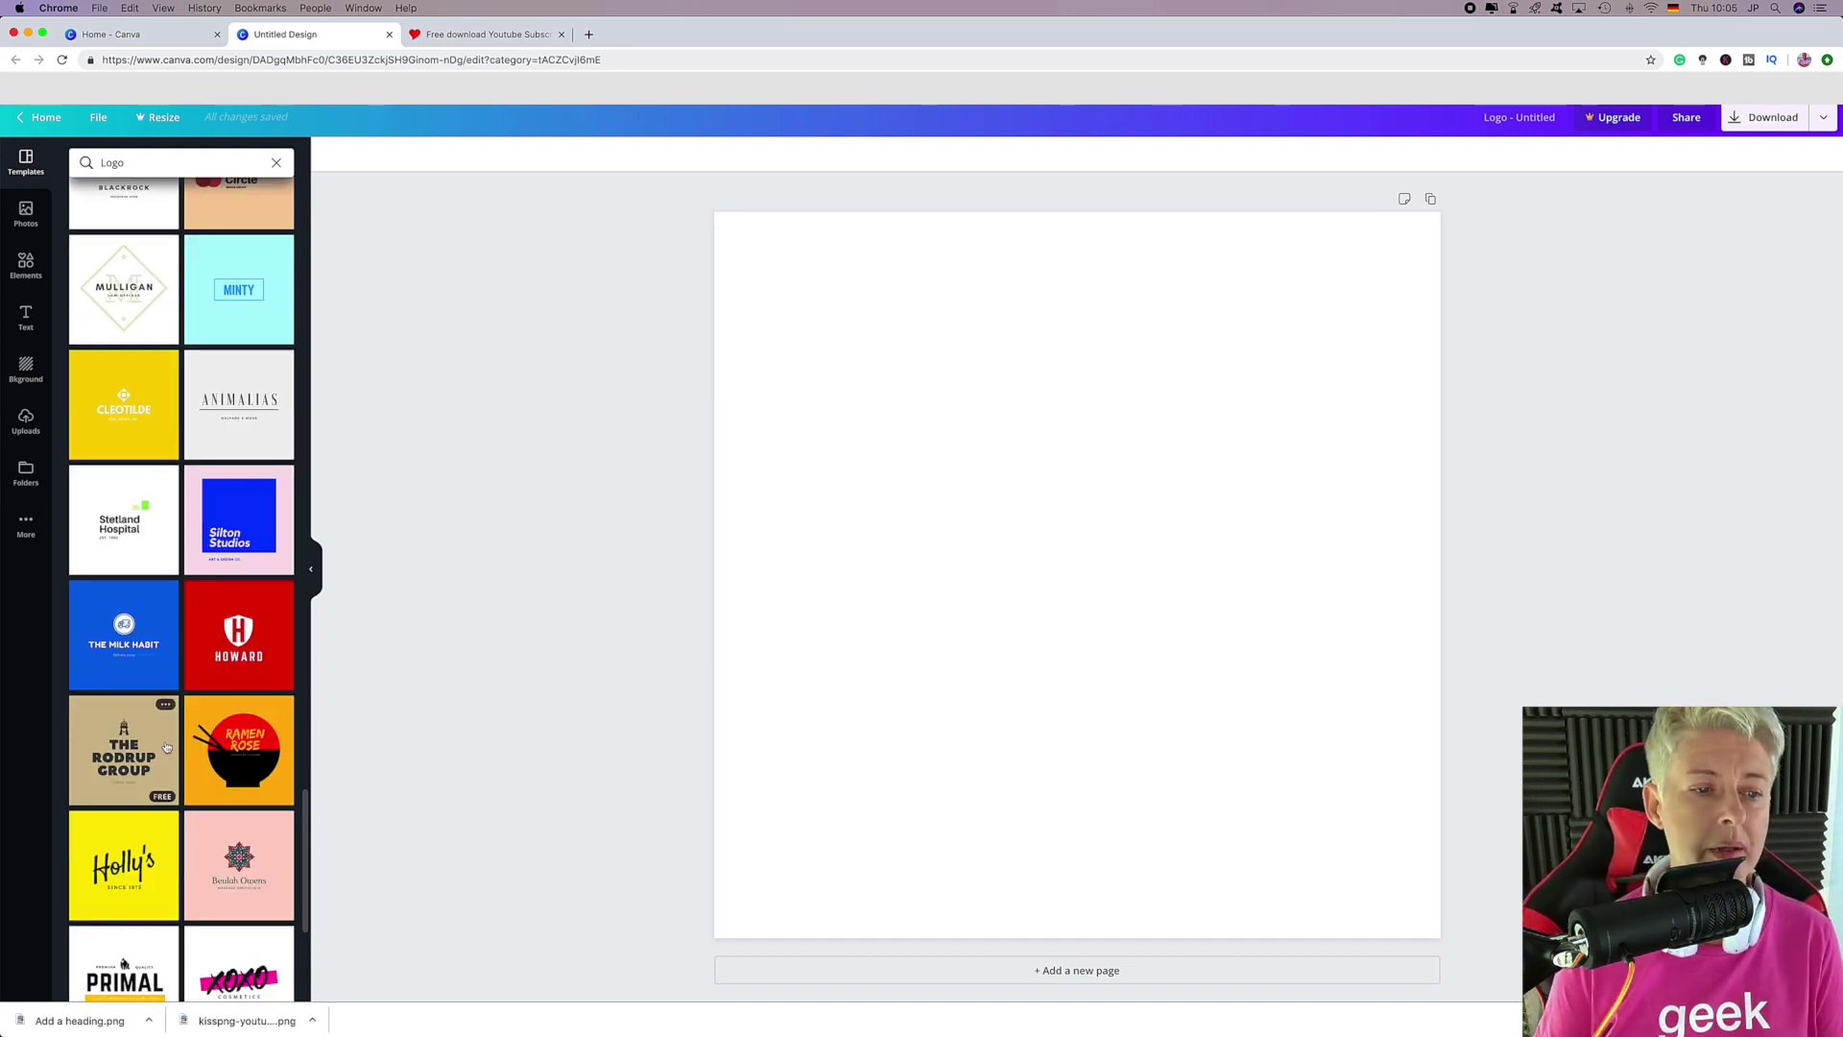
{"action": "scroll", "coordinate": [166, 748], "scroll_direction": "down", "scroll_amount": 6}
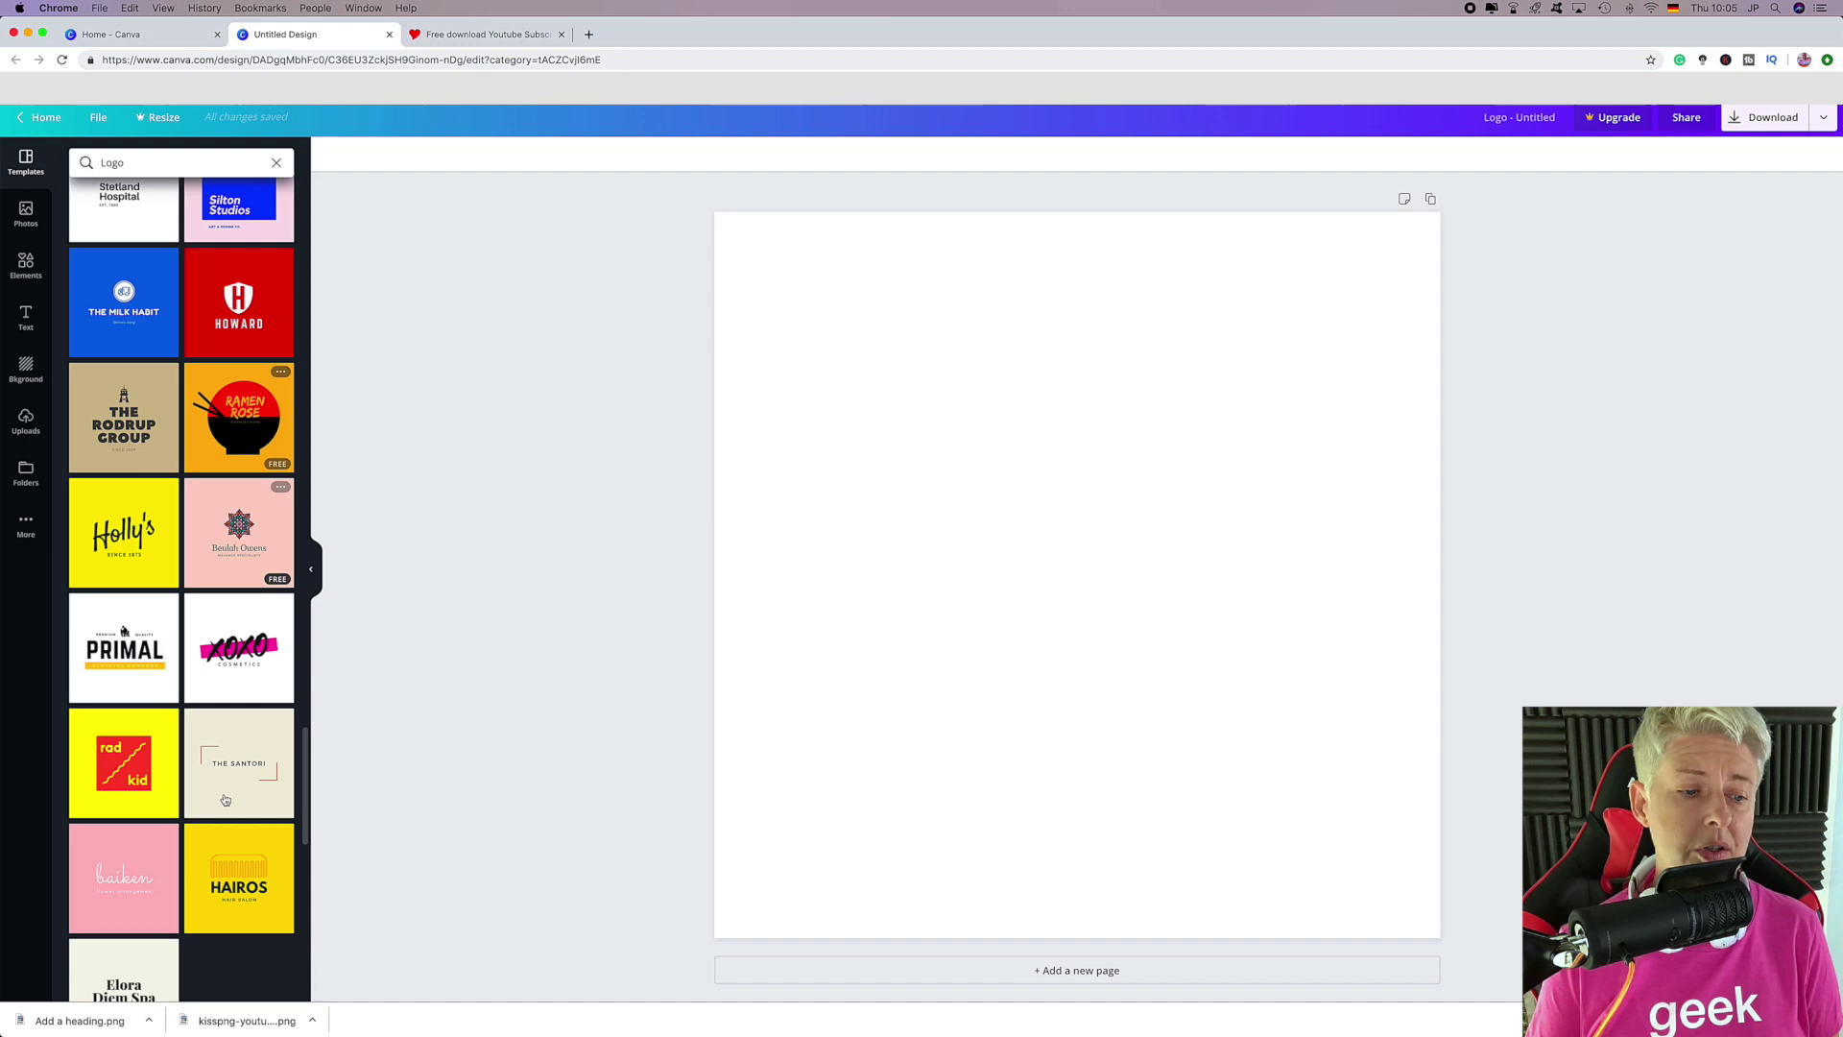
{"action": "scroll", "coordinate": [230, 686], "scroll_direction": "down", "scroll_amount": 18}
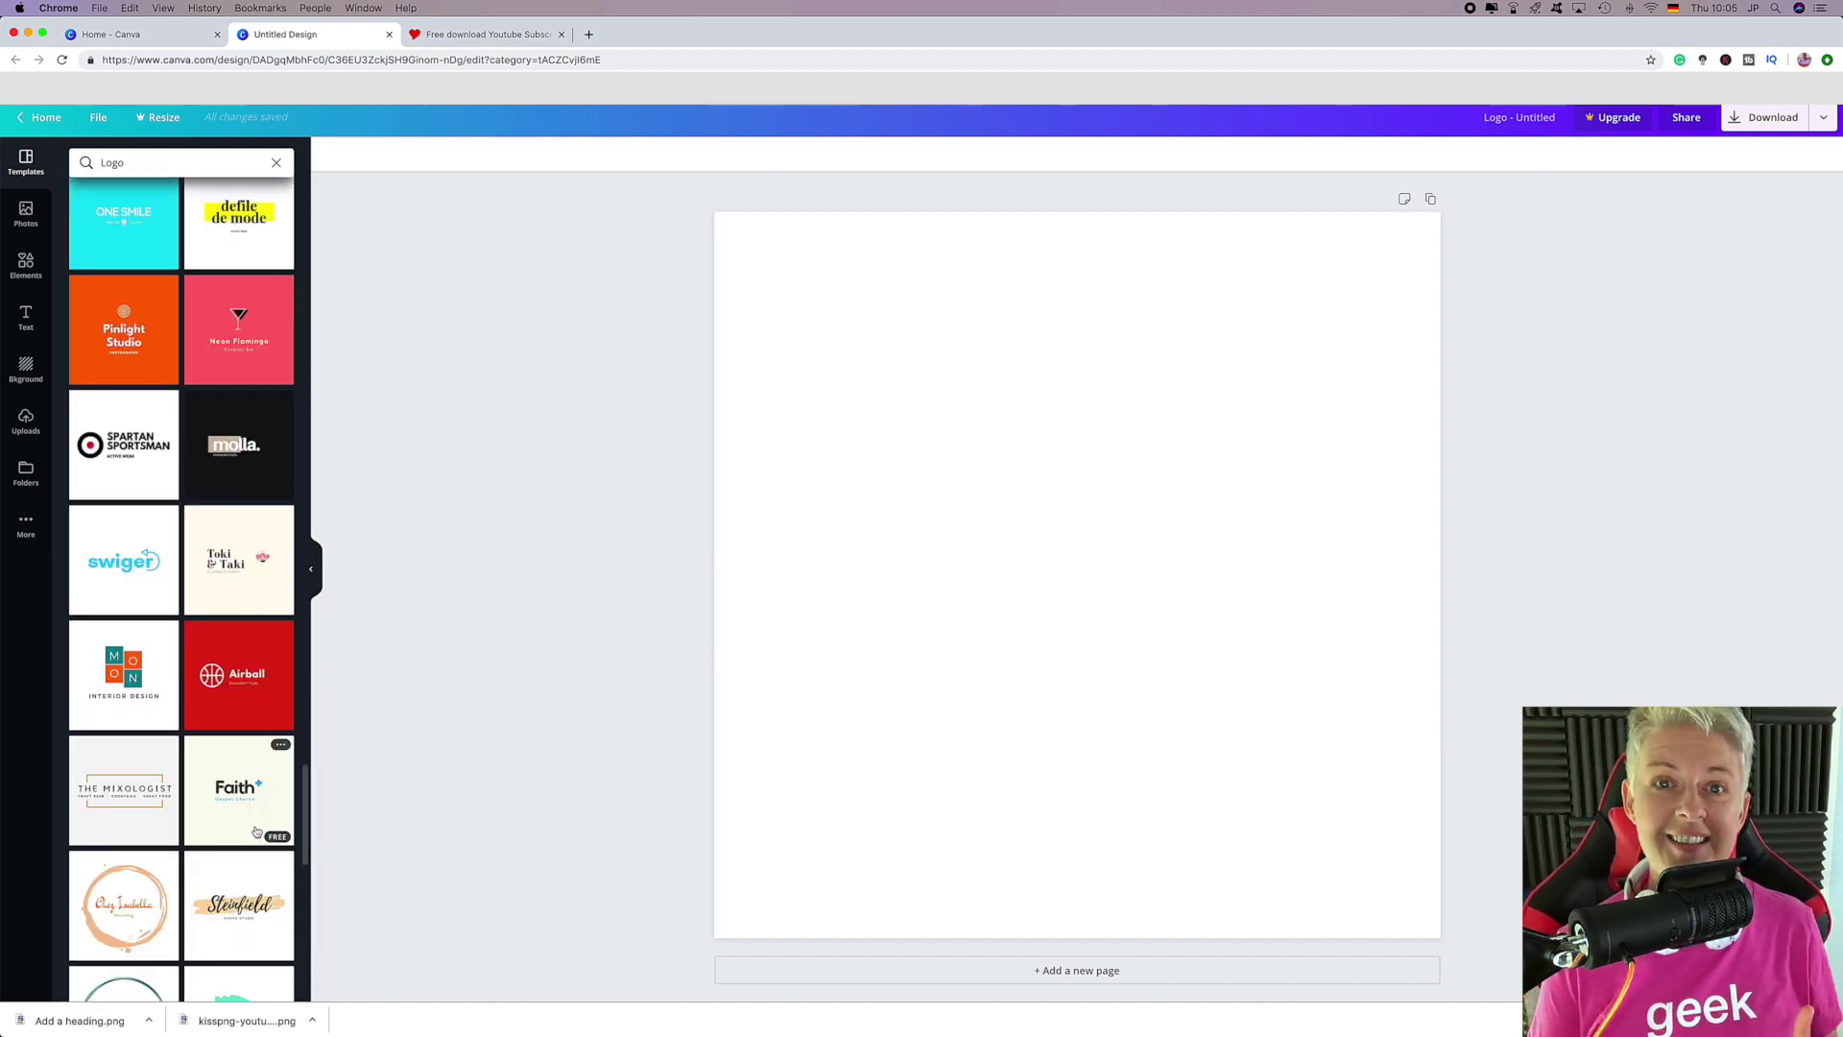
{"action": "scroll", "coordinate": [257, 831], "scroll_direction": "down", "scroll_amount": 2}
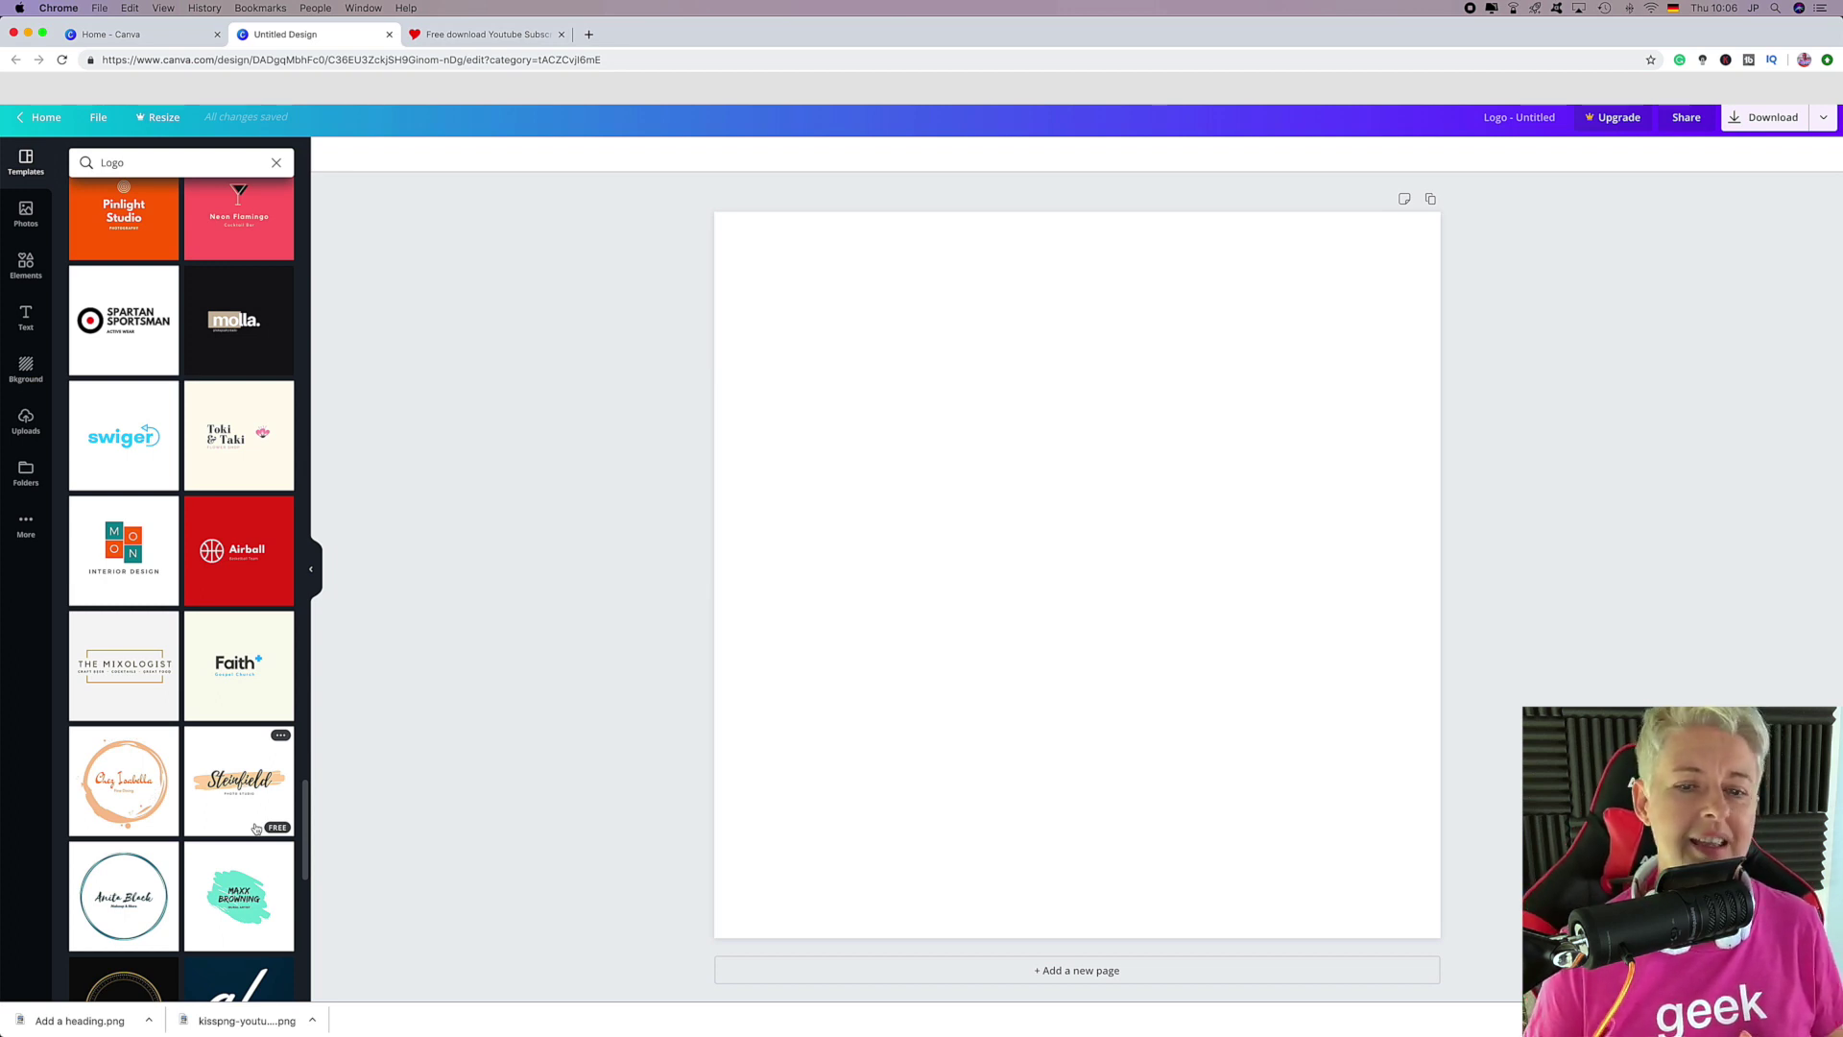
Preview the Fine Dining and Southeast Quay templates, then apply the teal Makeup & More logo.
{"action": "left_click", "coordinate": [133, 788]}
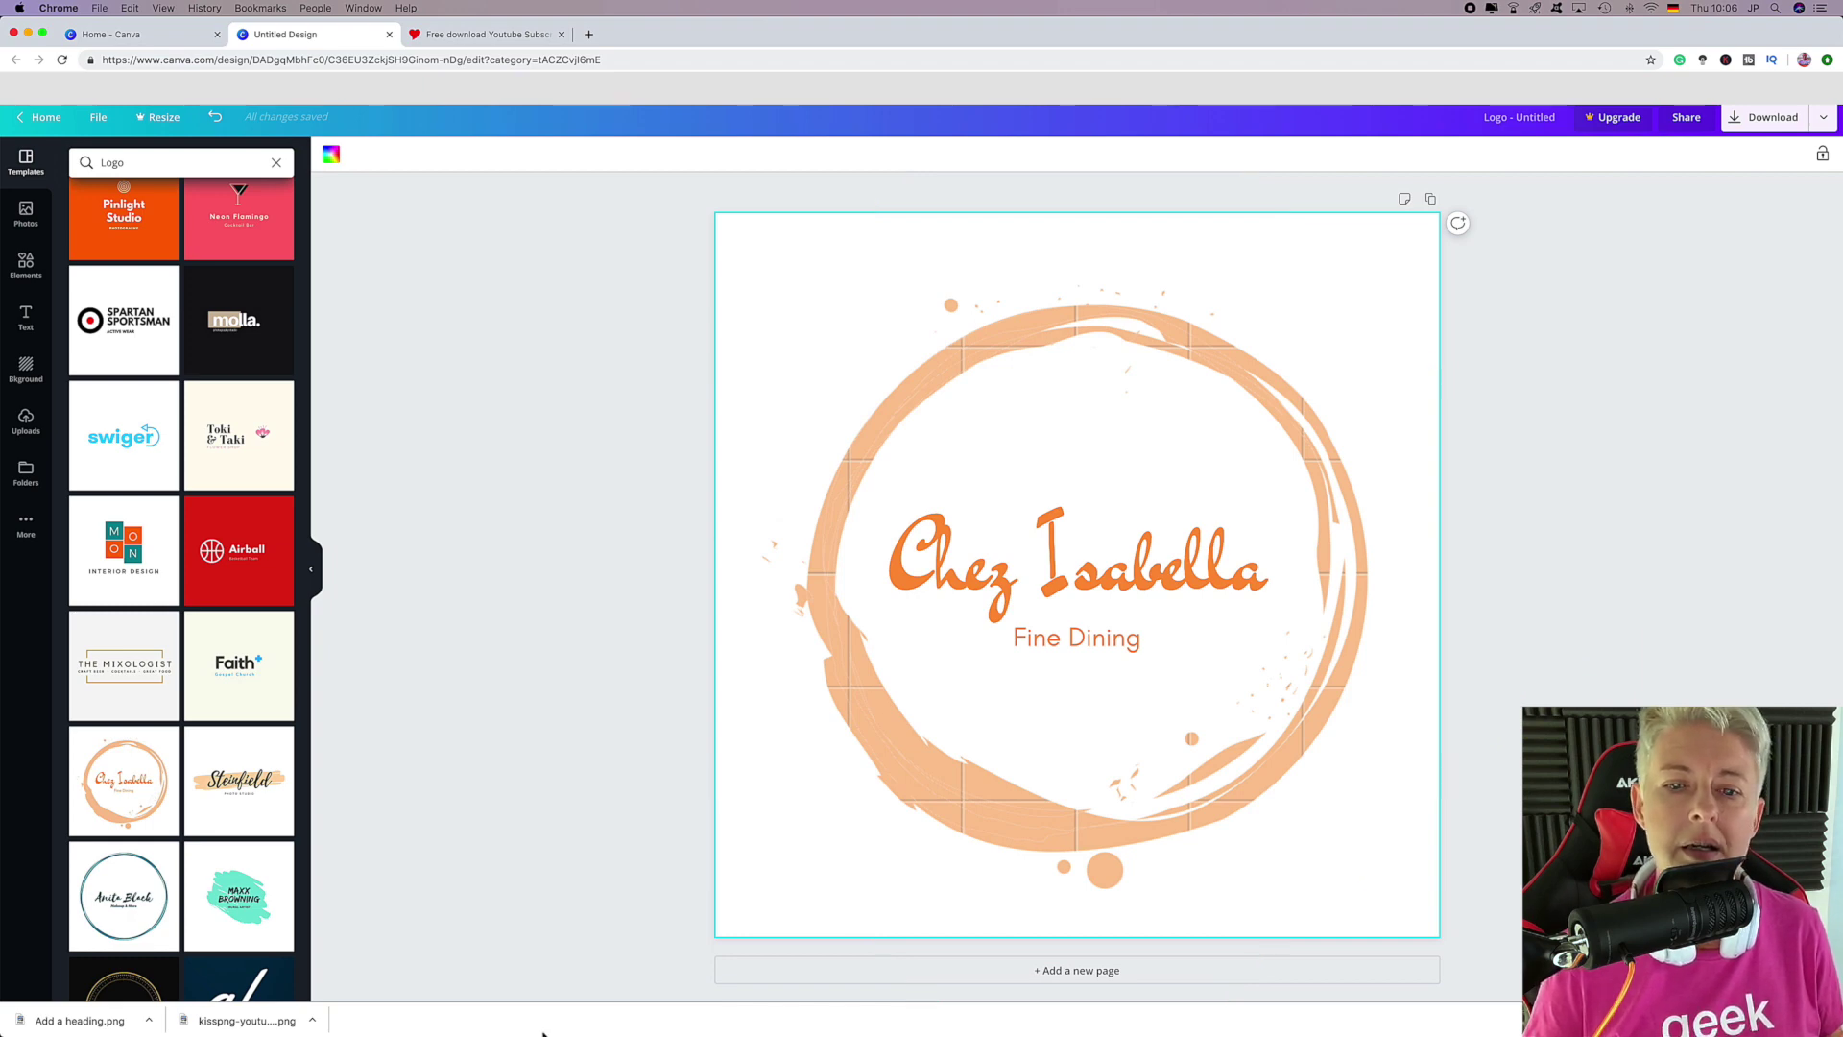
{"action": "left_click", "coordinate": [112, 893]}
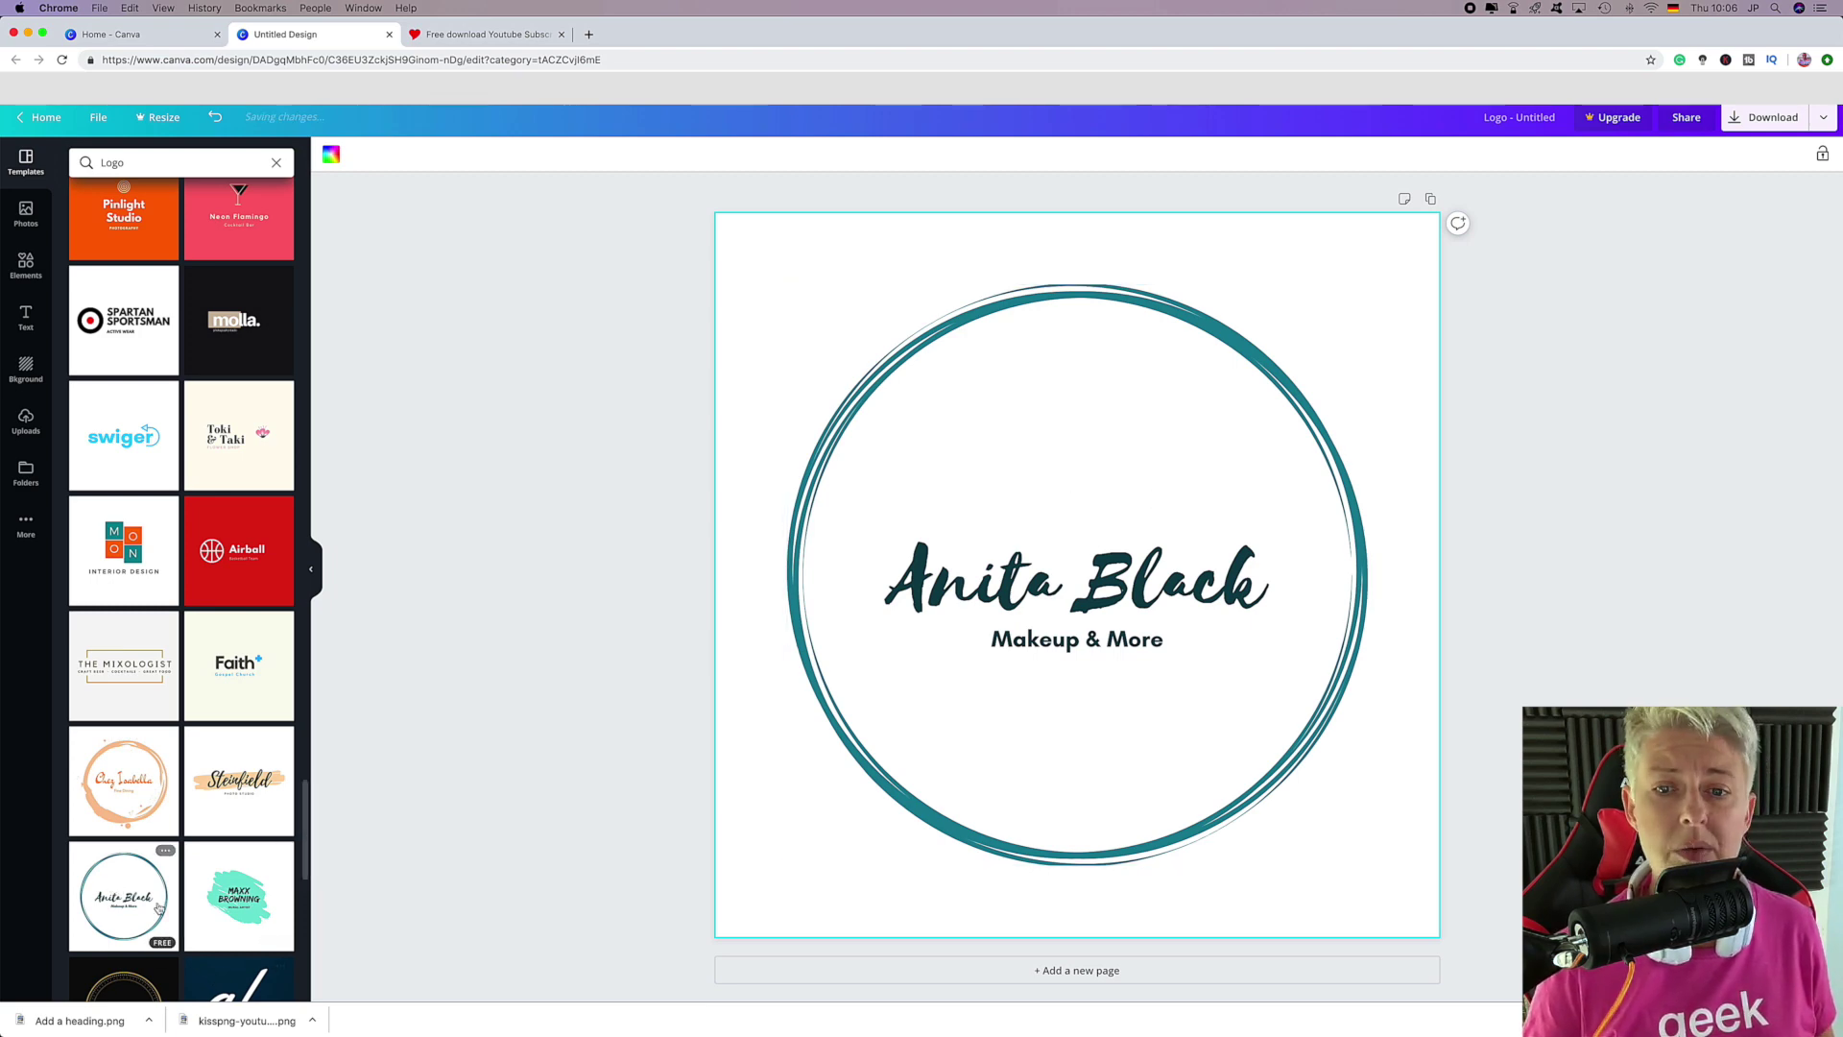
{"action": "scroll", "coordinate": [159, 907], "scroll_direction": "down", "scroll_amount": 3}
{"action": "left_click", "coordinate": [142, 858]}
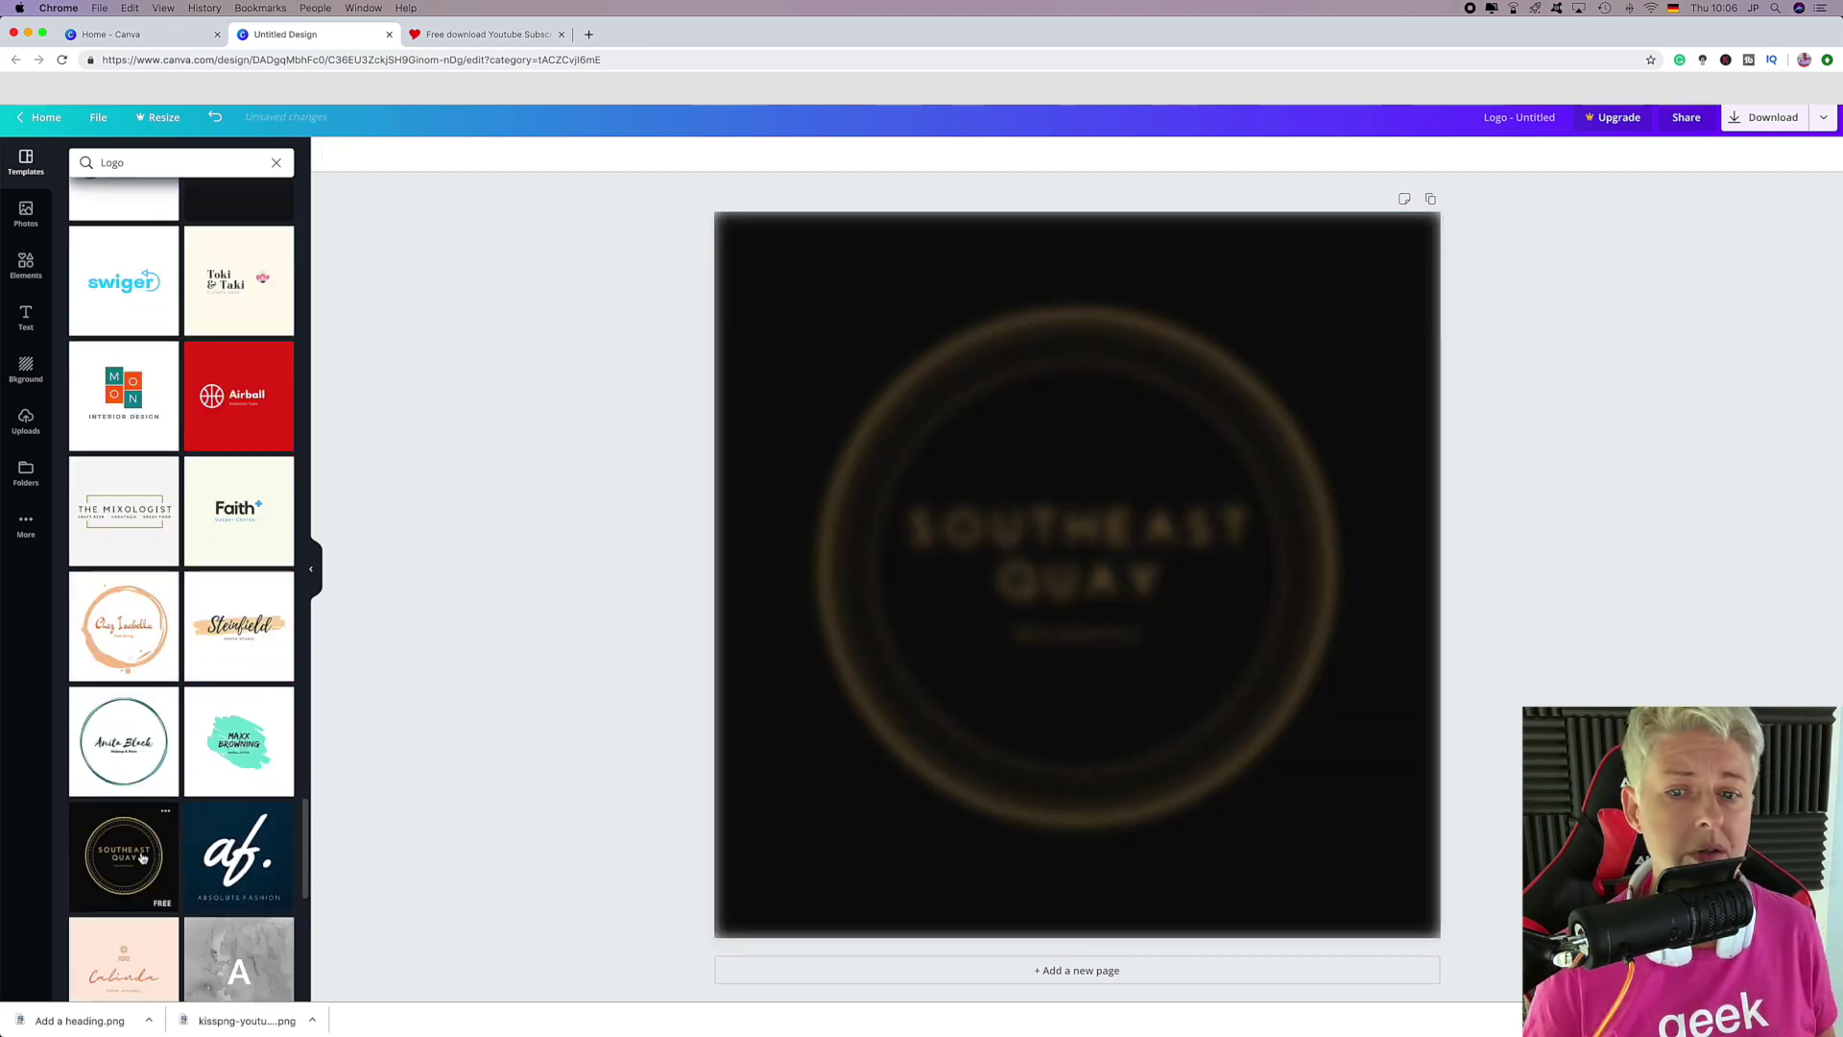
{"action": "left_click", "coordinate": [125, 744]}
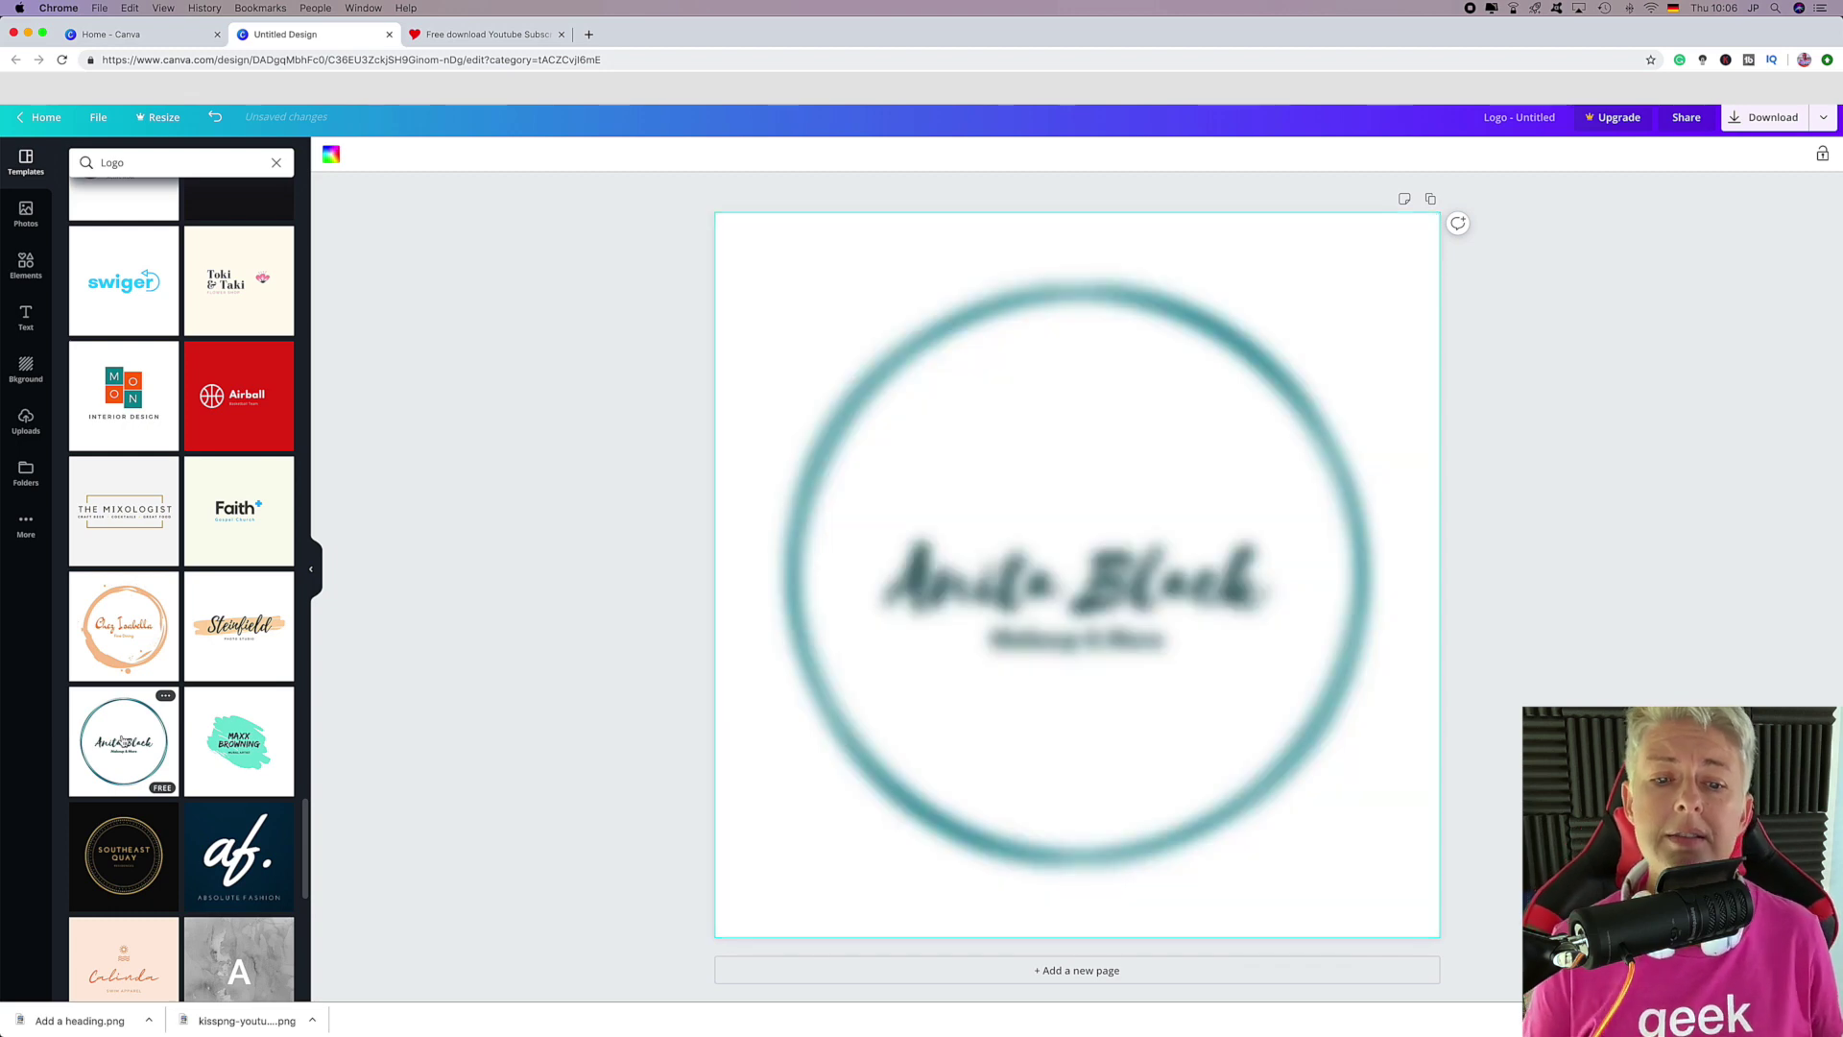
{"action": "left_click", "coordinate": [138, 628]}
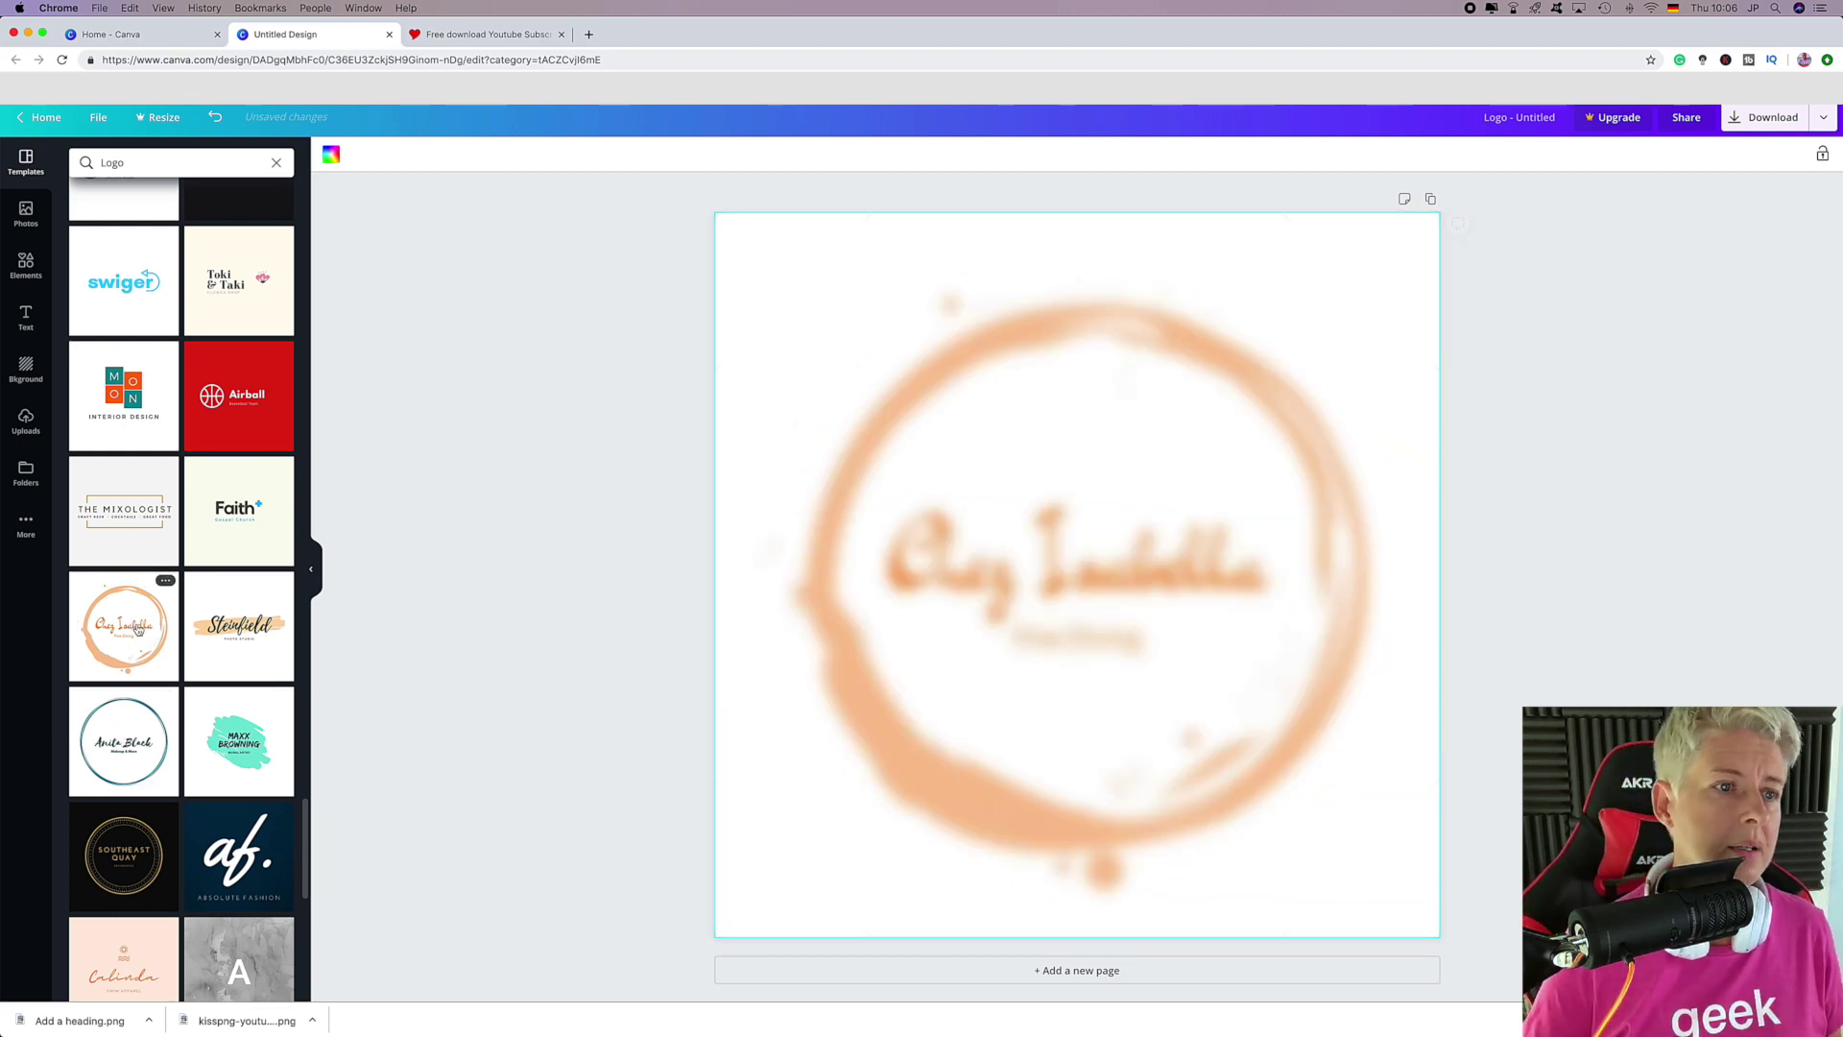
{"action": "left_click", "coordinate": [122, 725]}
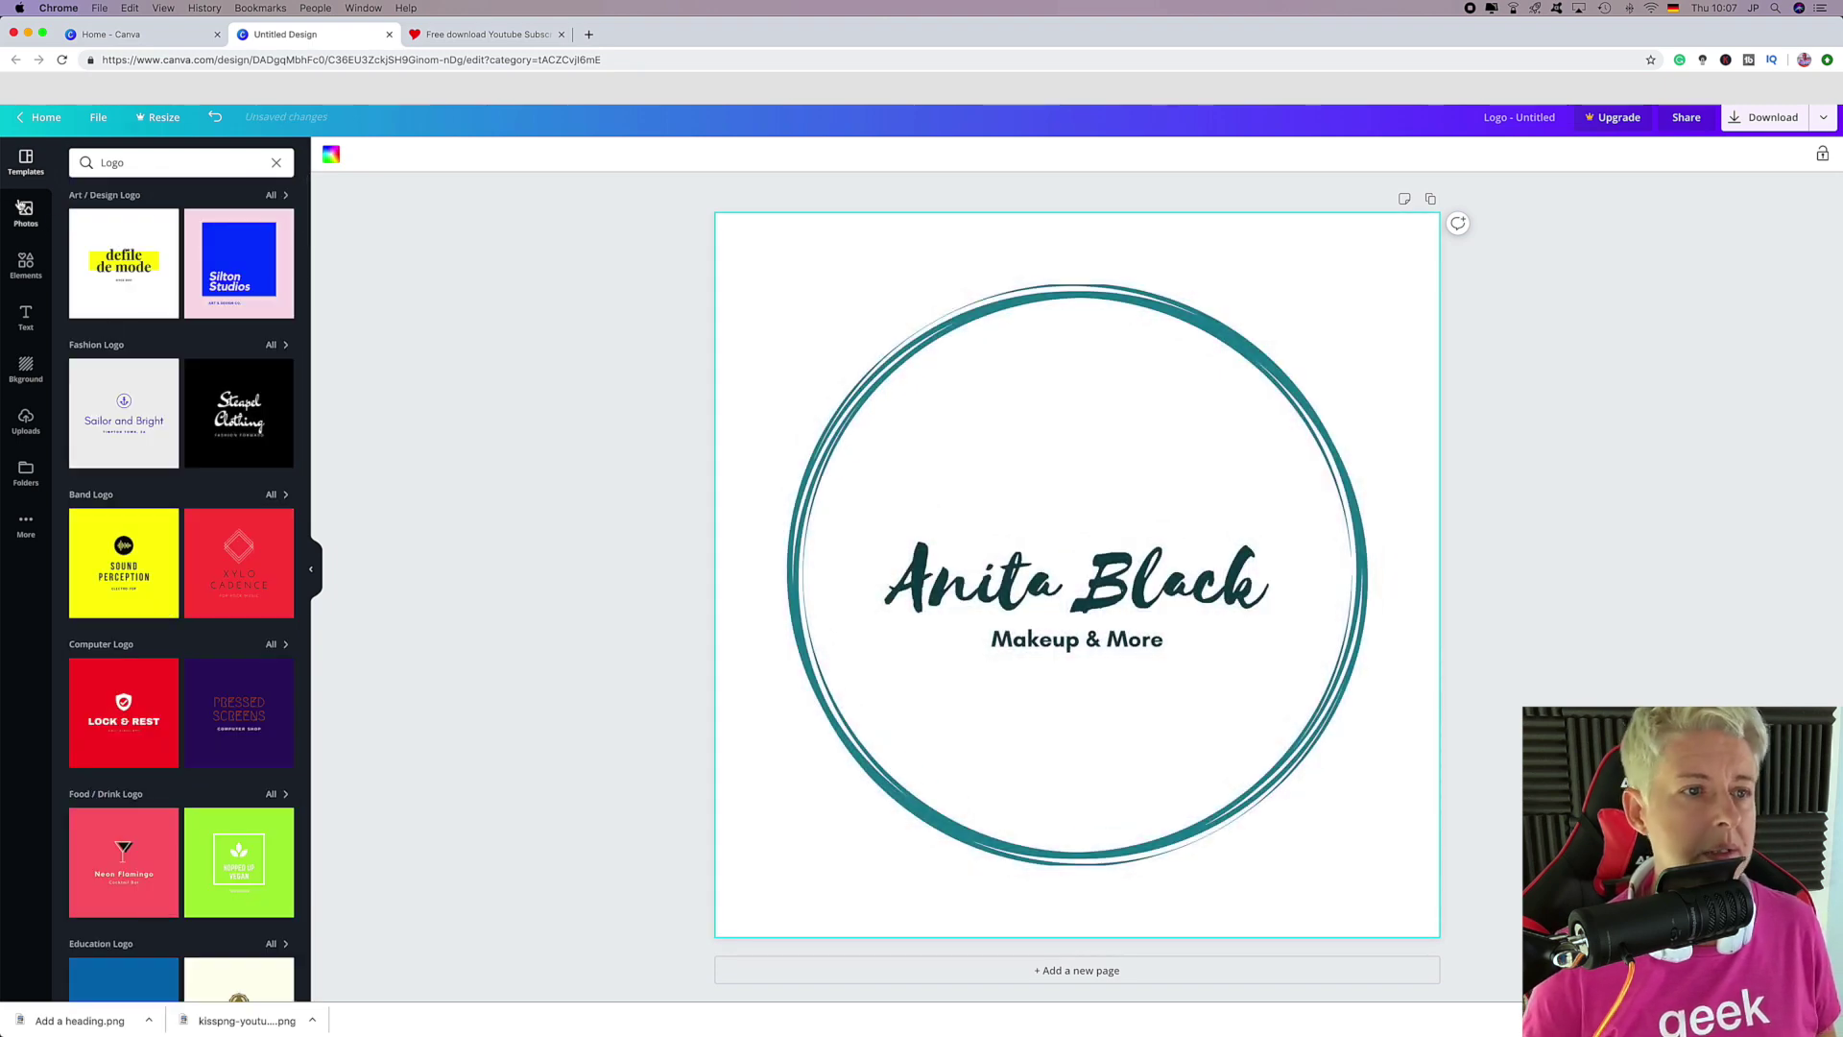
{"action": "left_click", "coordinate": [29, 265]}
{"action": "type", "text": "cicle"}
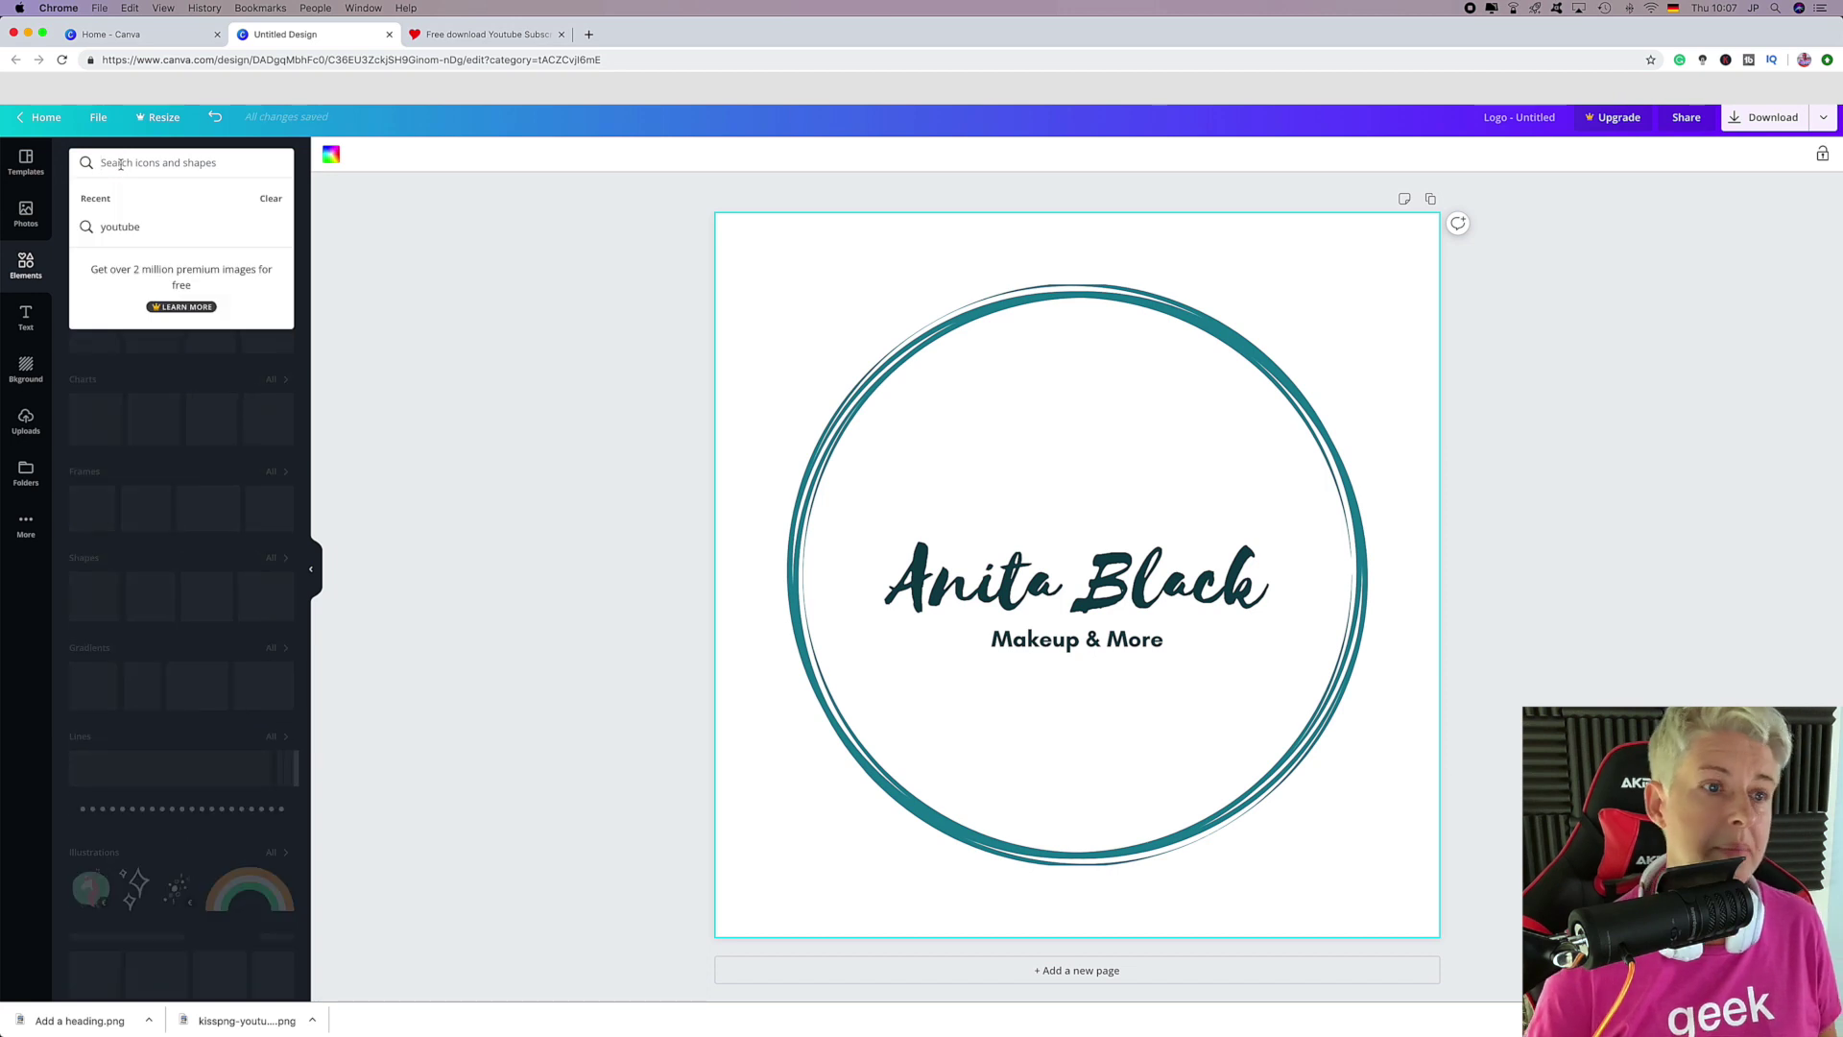
{"action": "key", "text": "Return"}
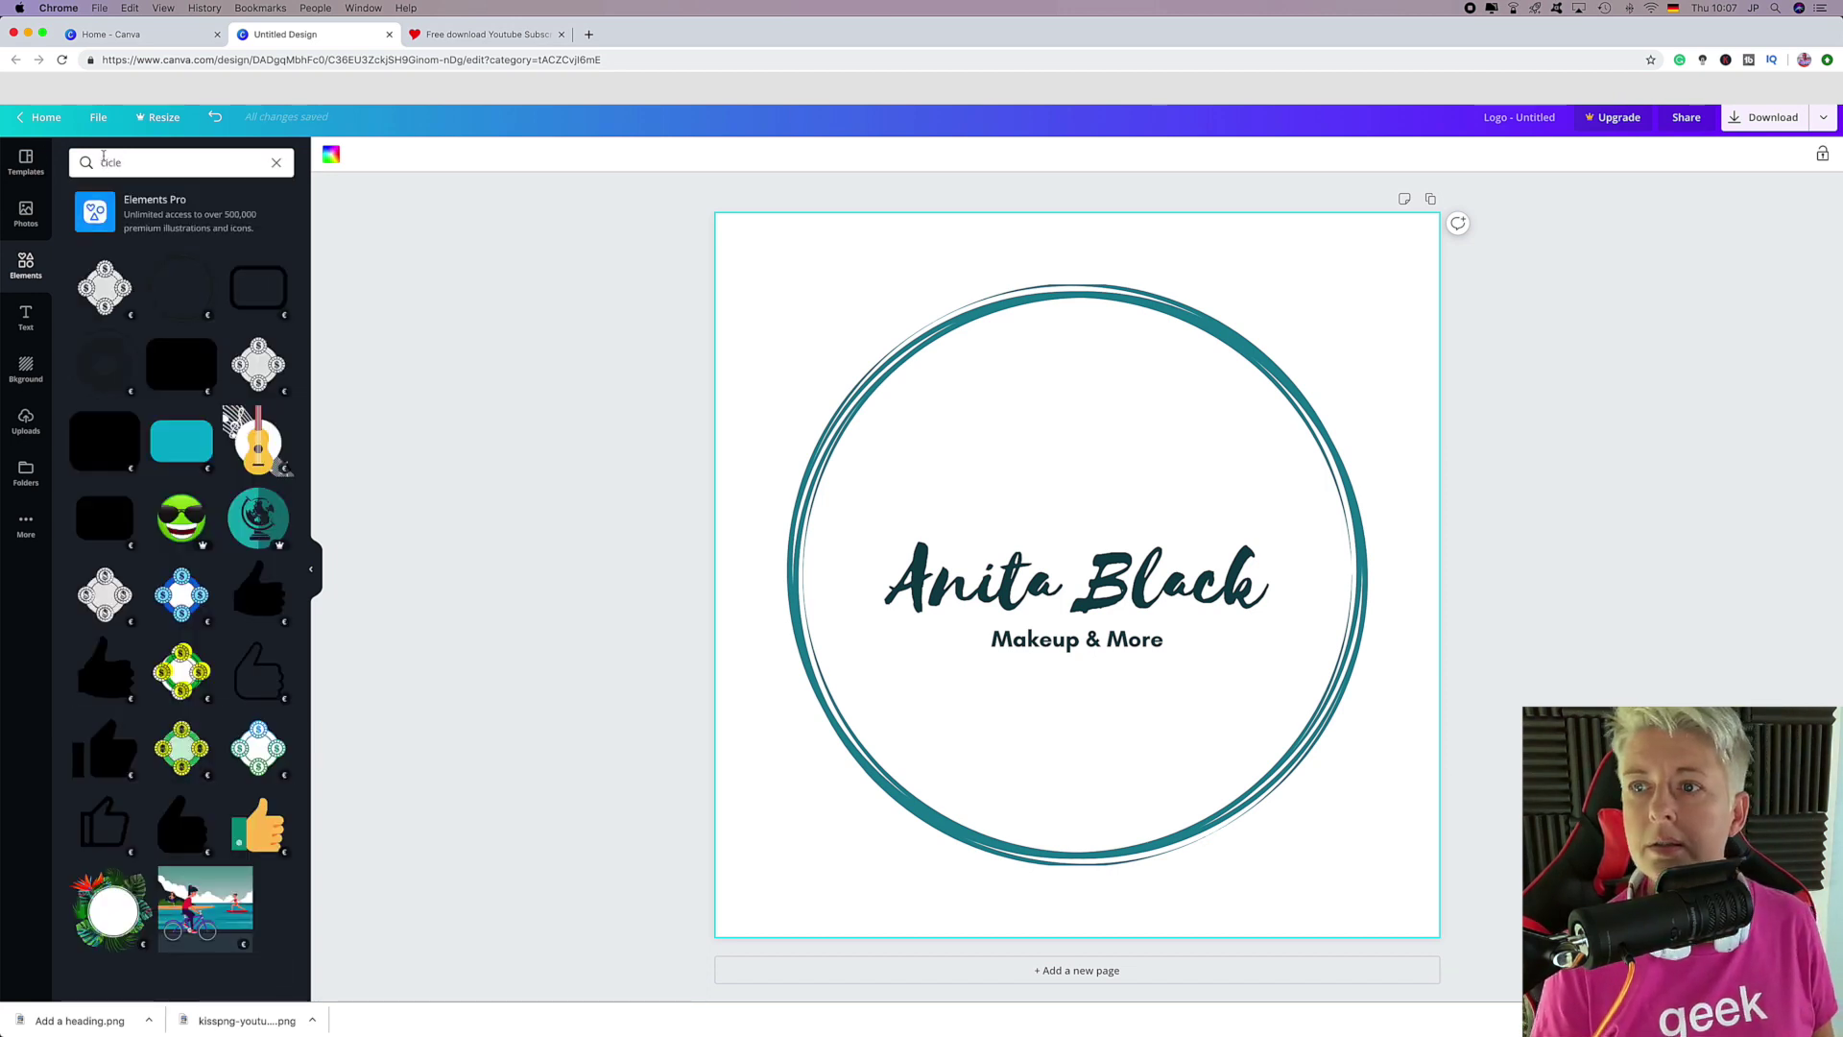
{"action": "left_click", "coordinate": [72, 162]}
{"action": "key", "text": "super+a"}
{"action": "type", "text": "clrcle"}
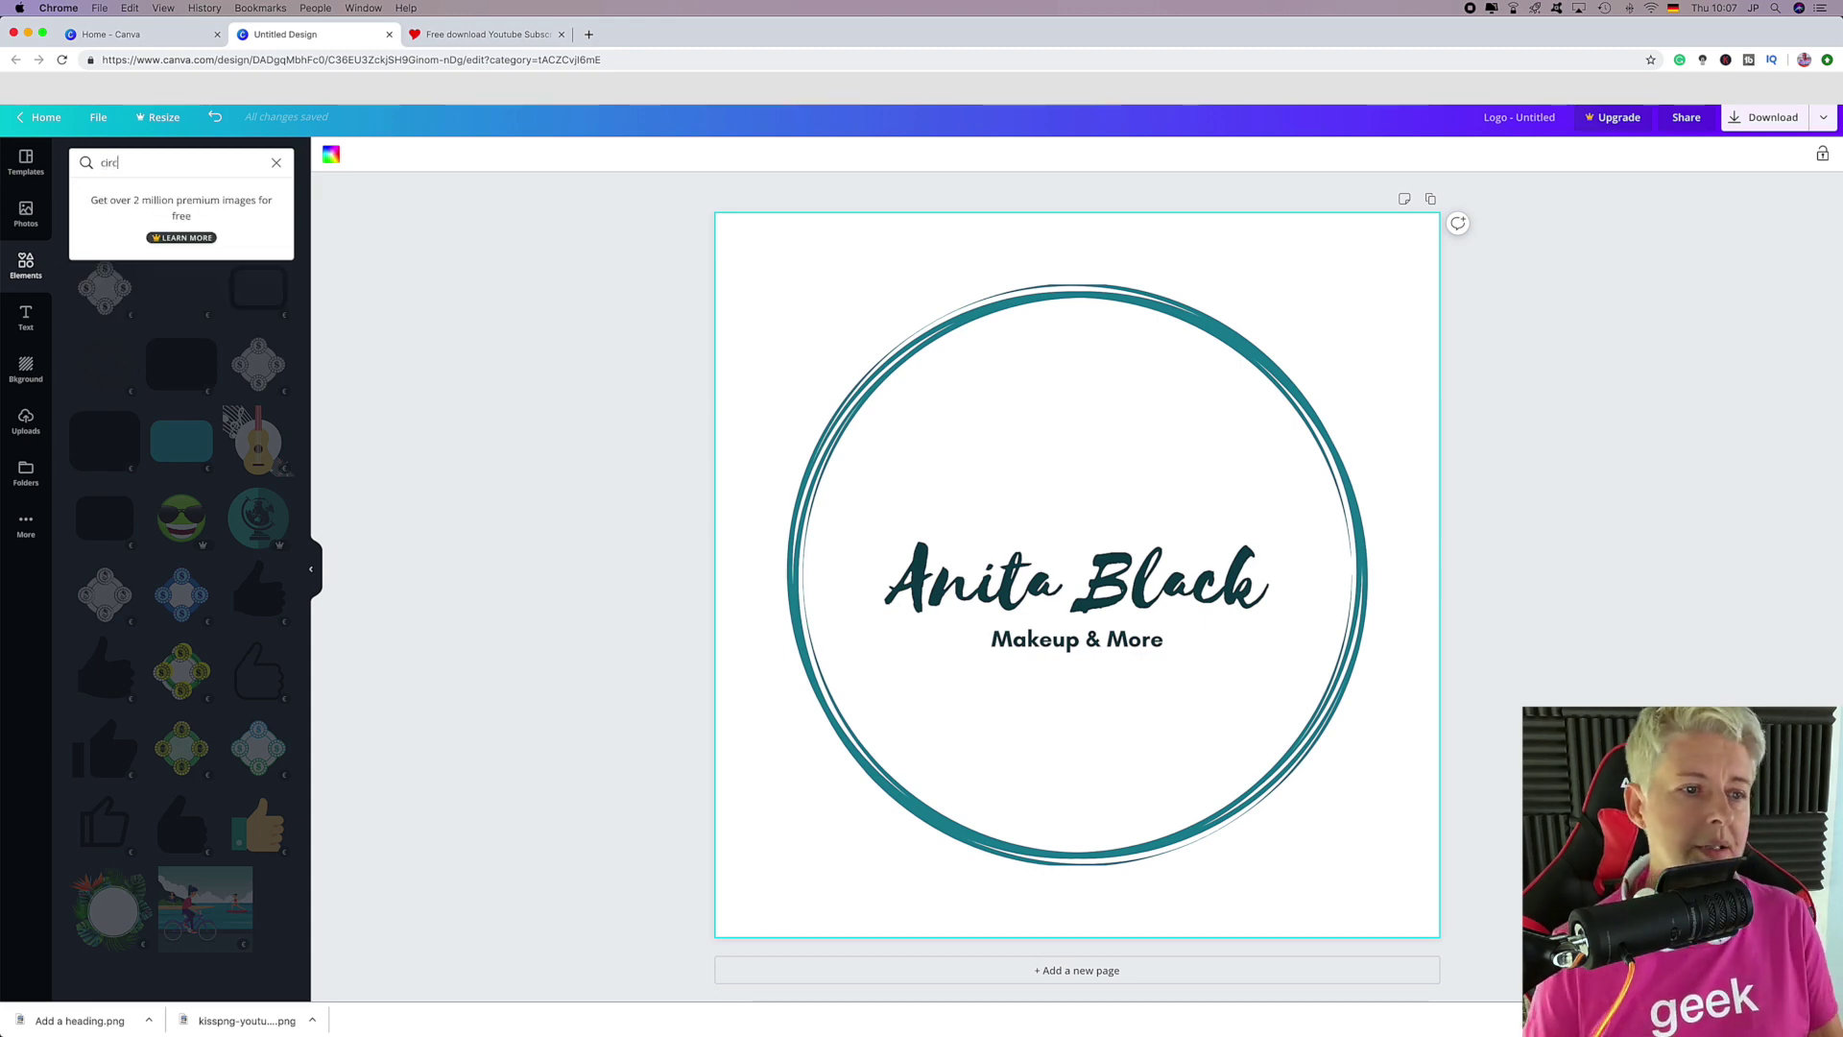
{"action": "key", "text": "Return"}
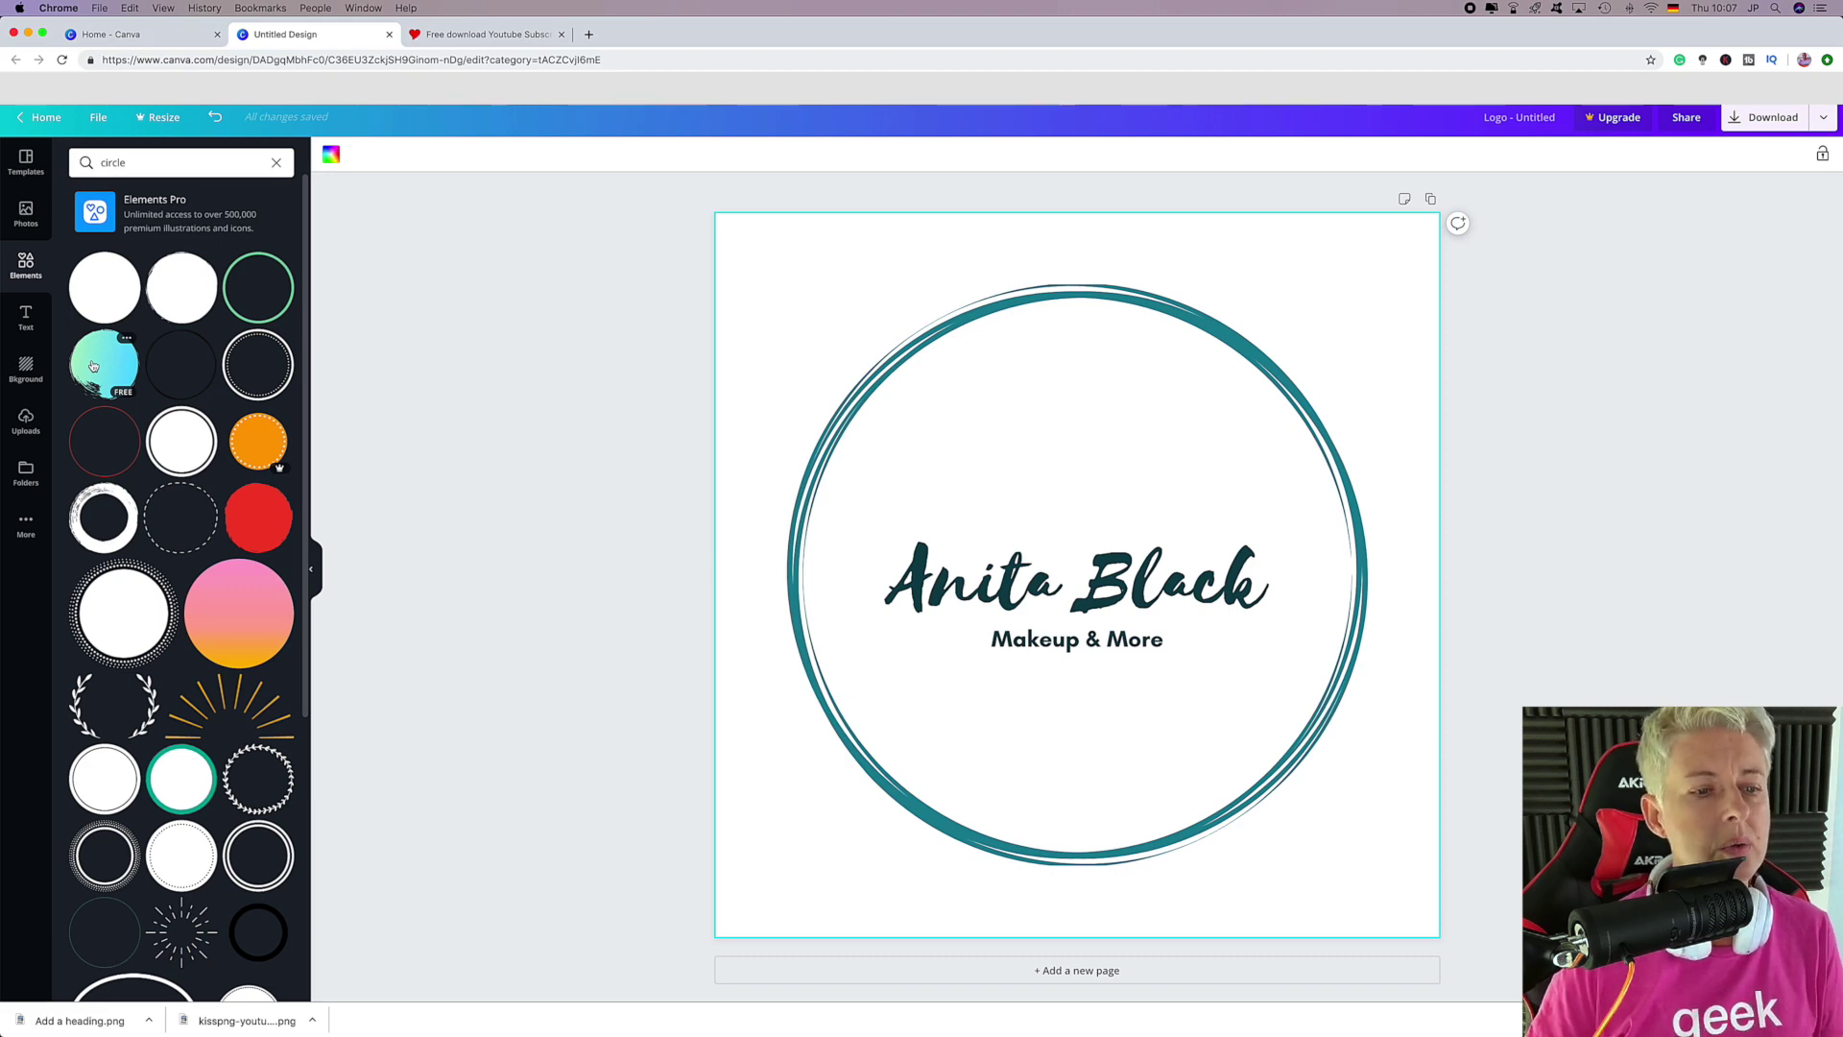
{"action": "scroll", "coordinate": [187, 480], "scroll_direction": "down", "scroll_amount": 6}
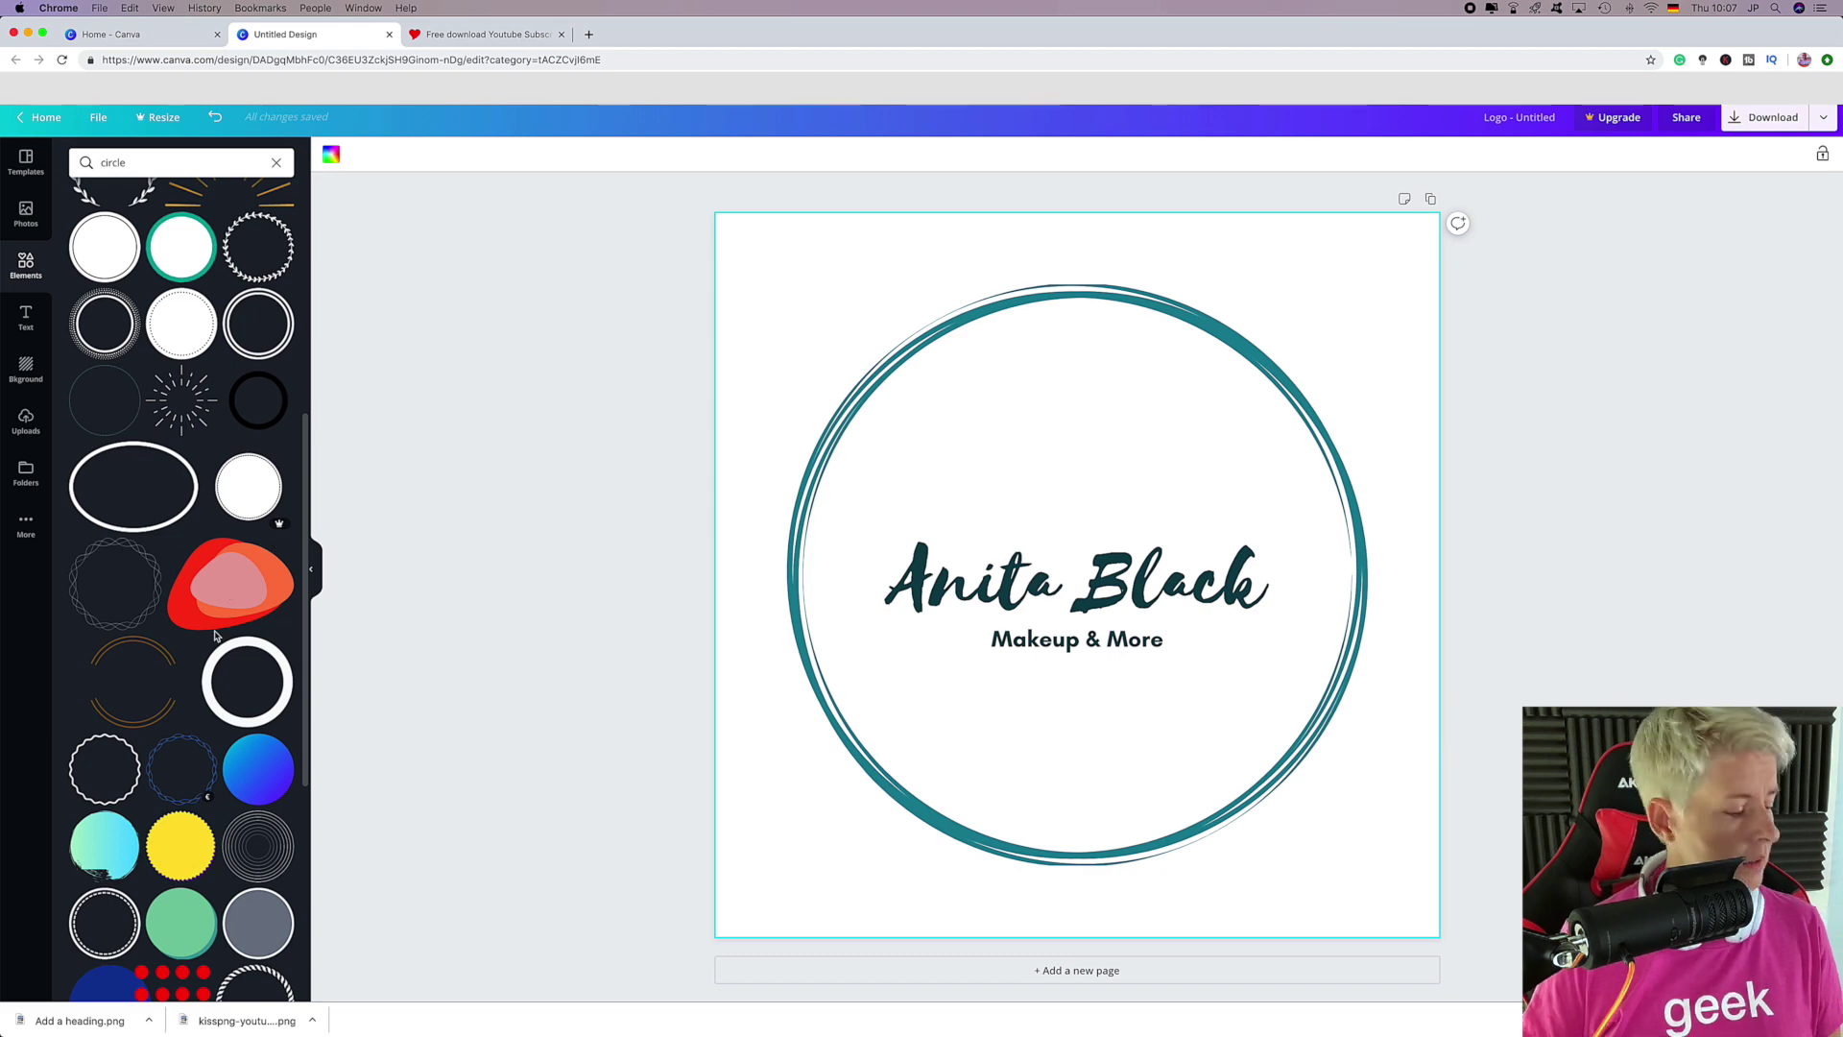
{"action": "scroll", "coordinate": [215, 635], "scroll_direction": "down", "scroll_amount": 3}
{"action": "scroll", "coordinate": [215, 635], "scroll_direction": "down", "scroll_amount": 3}
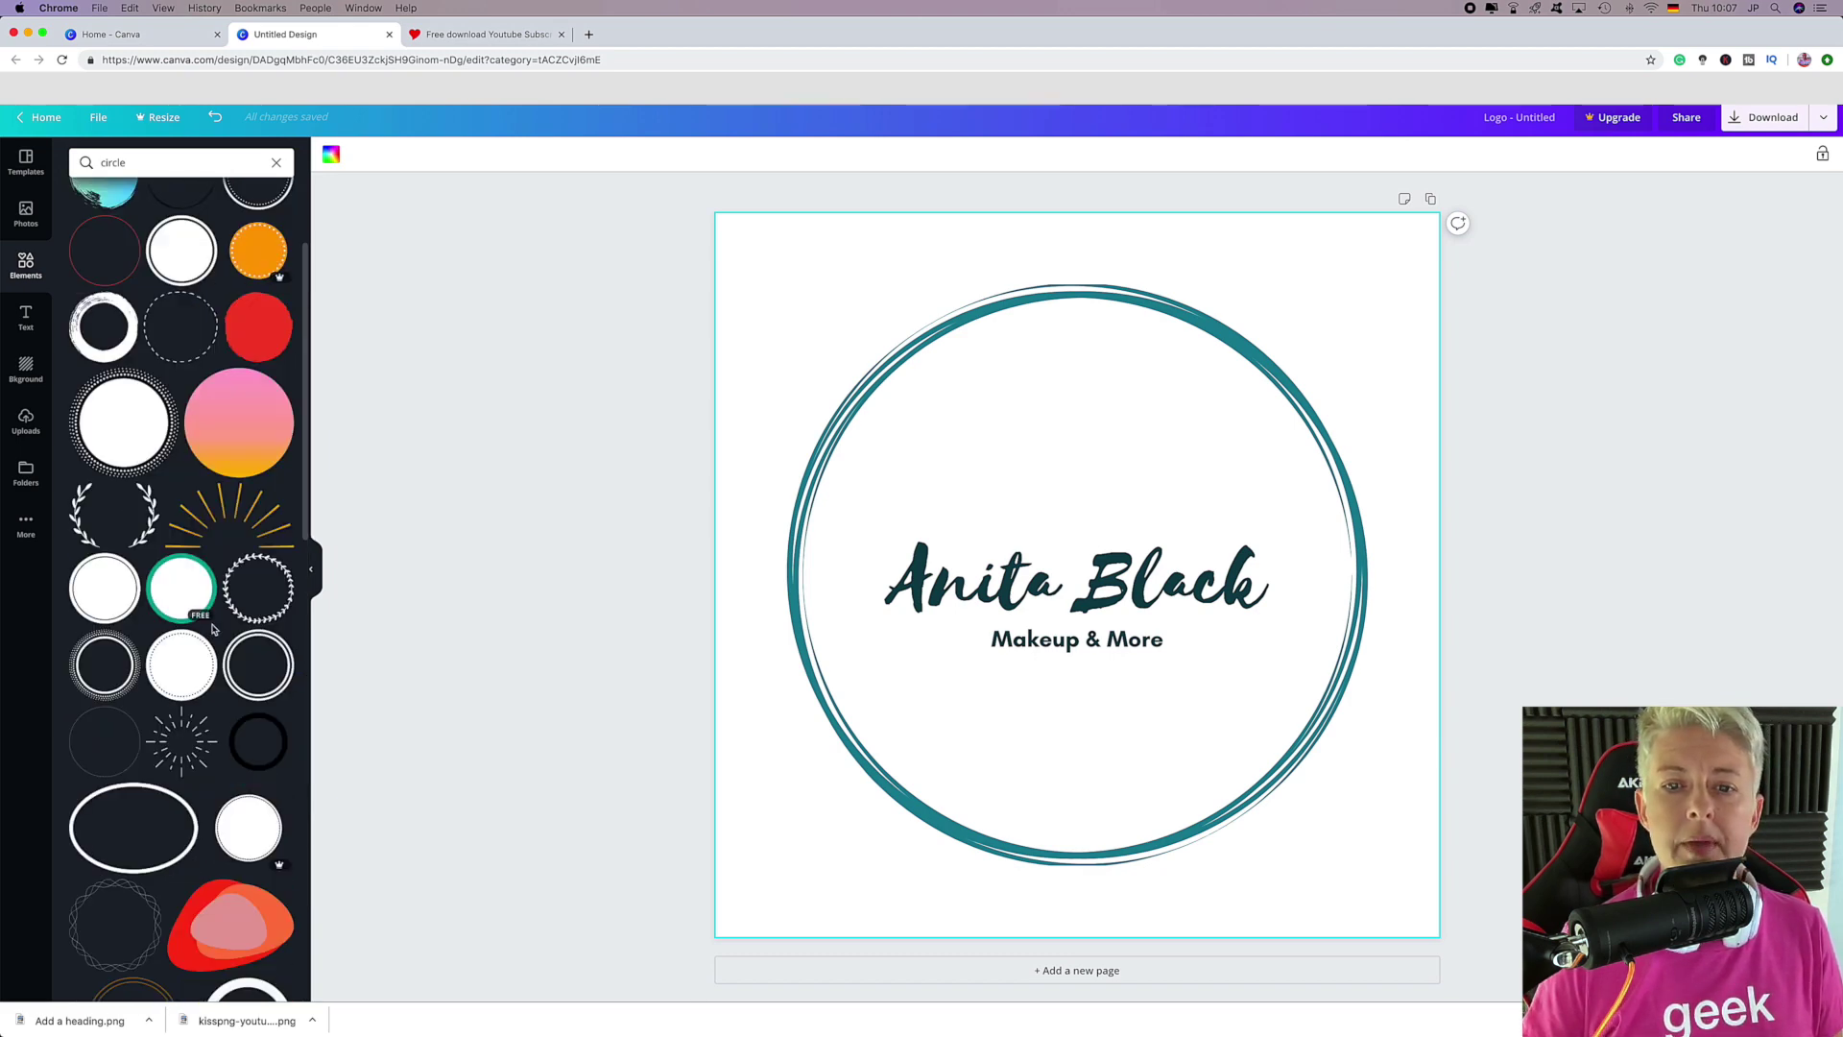
{"action": "scroll", "coordinate": [213, 629], "scroll_direction": "up", "scroll_amount": 2}
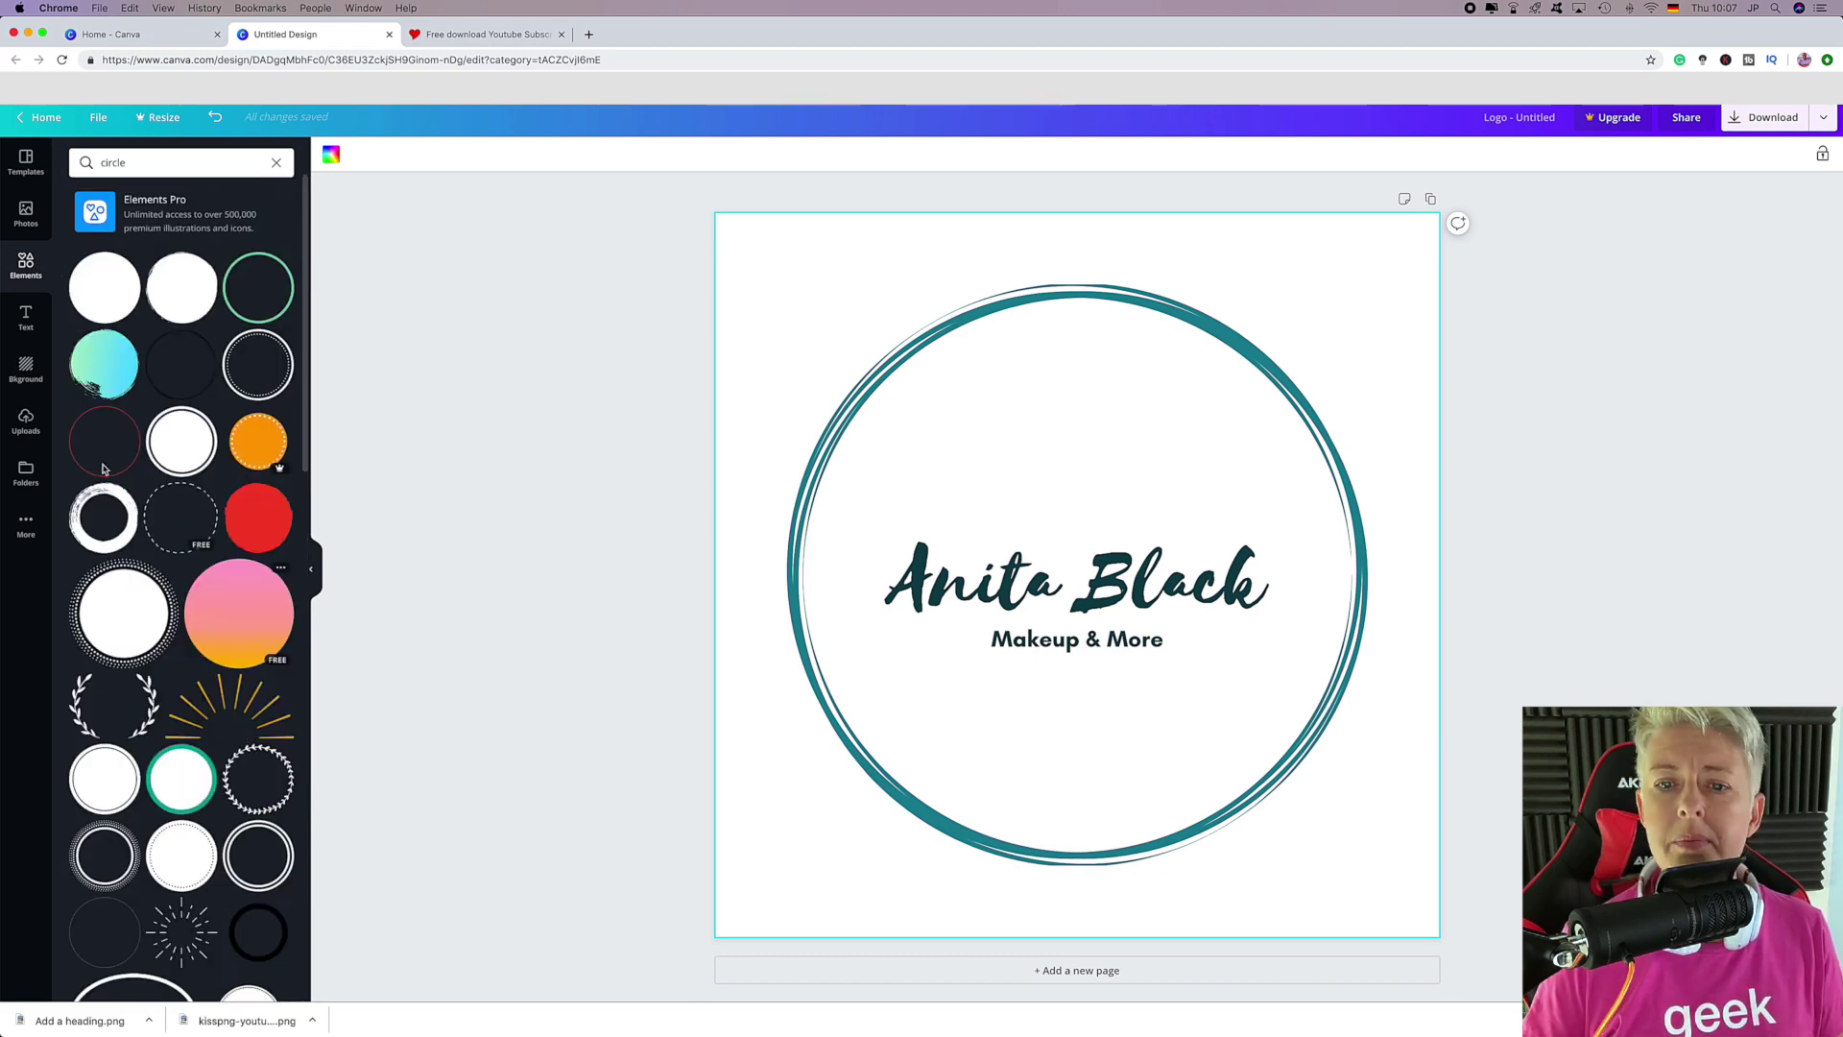
{"action": "left_click", "coordinate": [107, 369]}
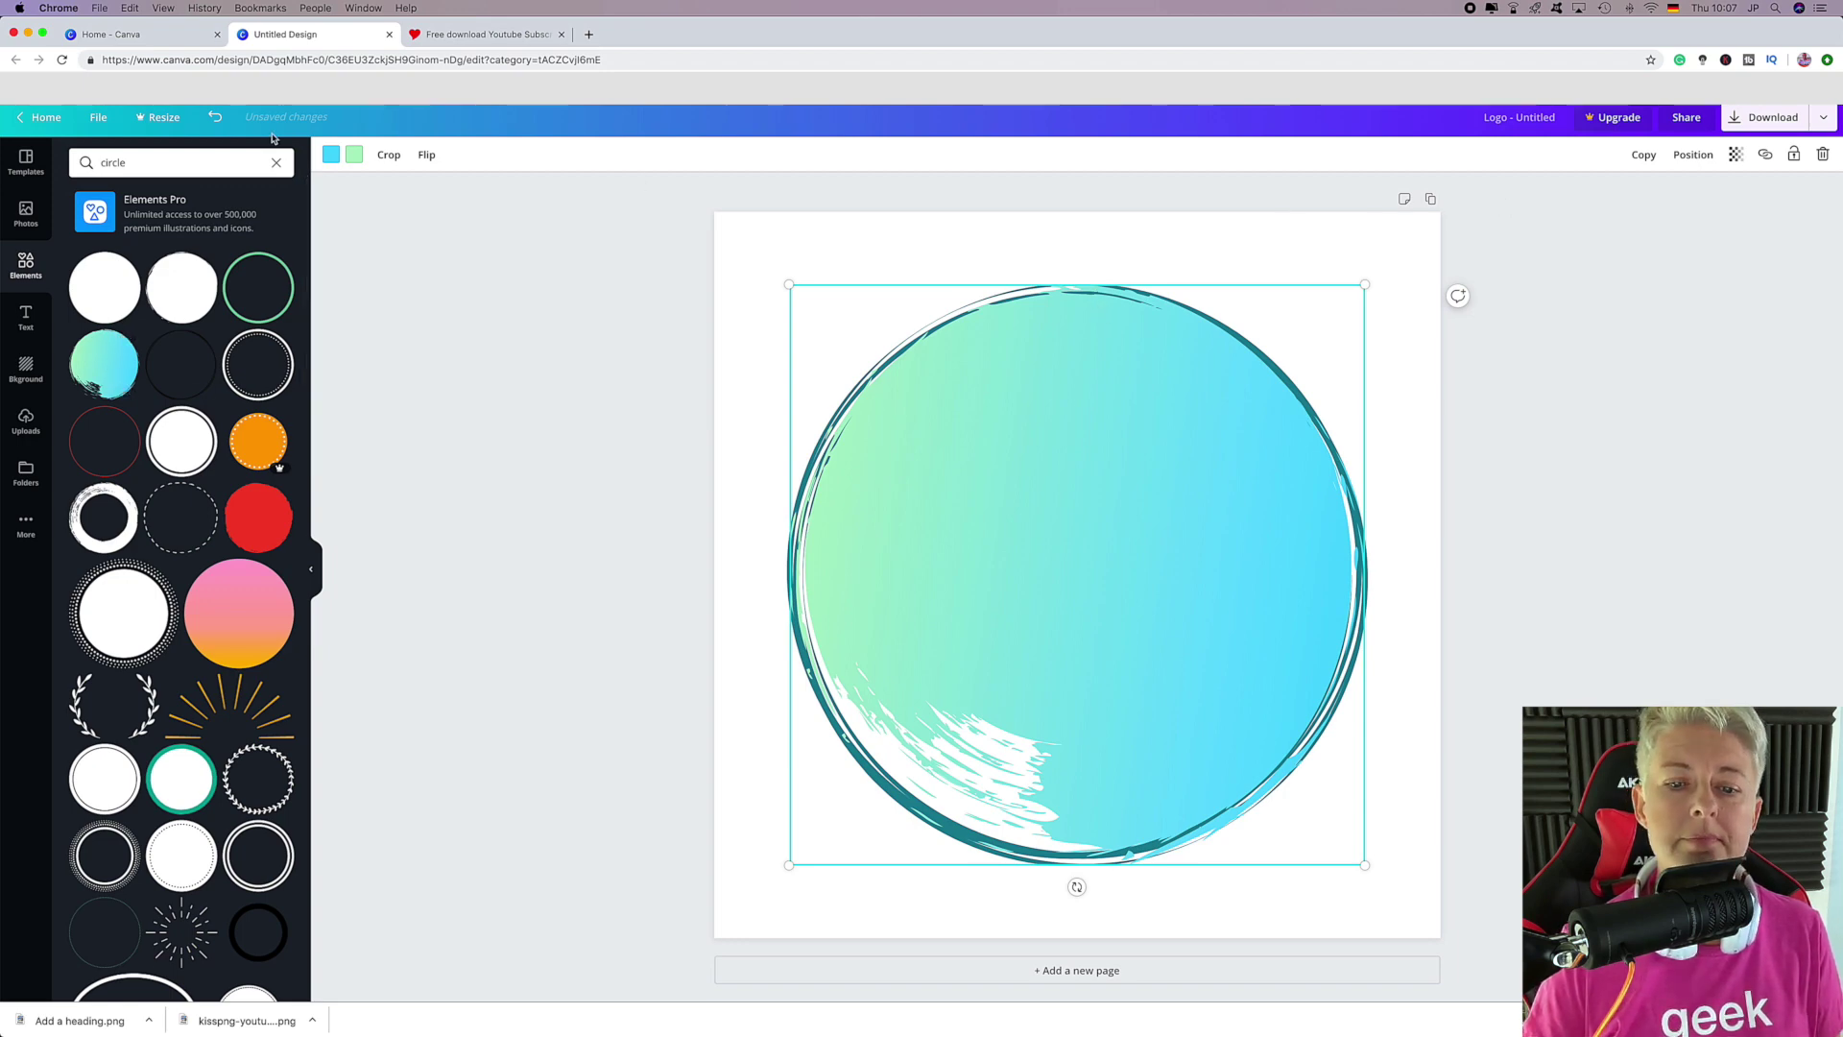
{"action": "left_click", "coordinate": [215, 116]}
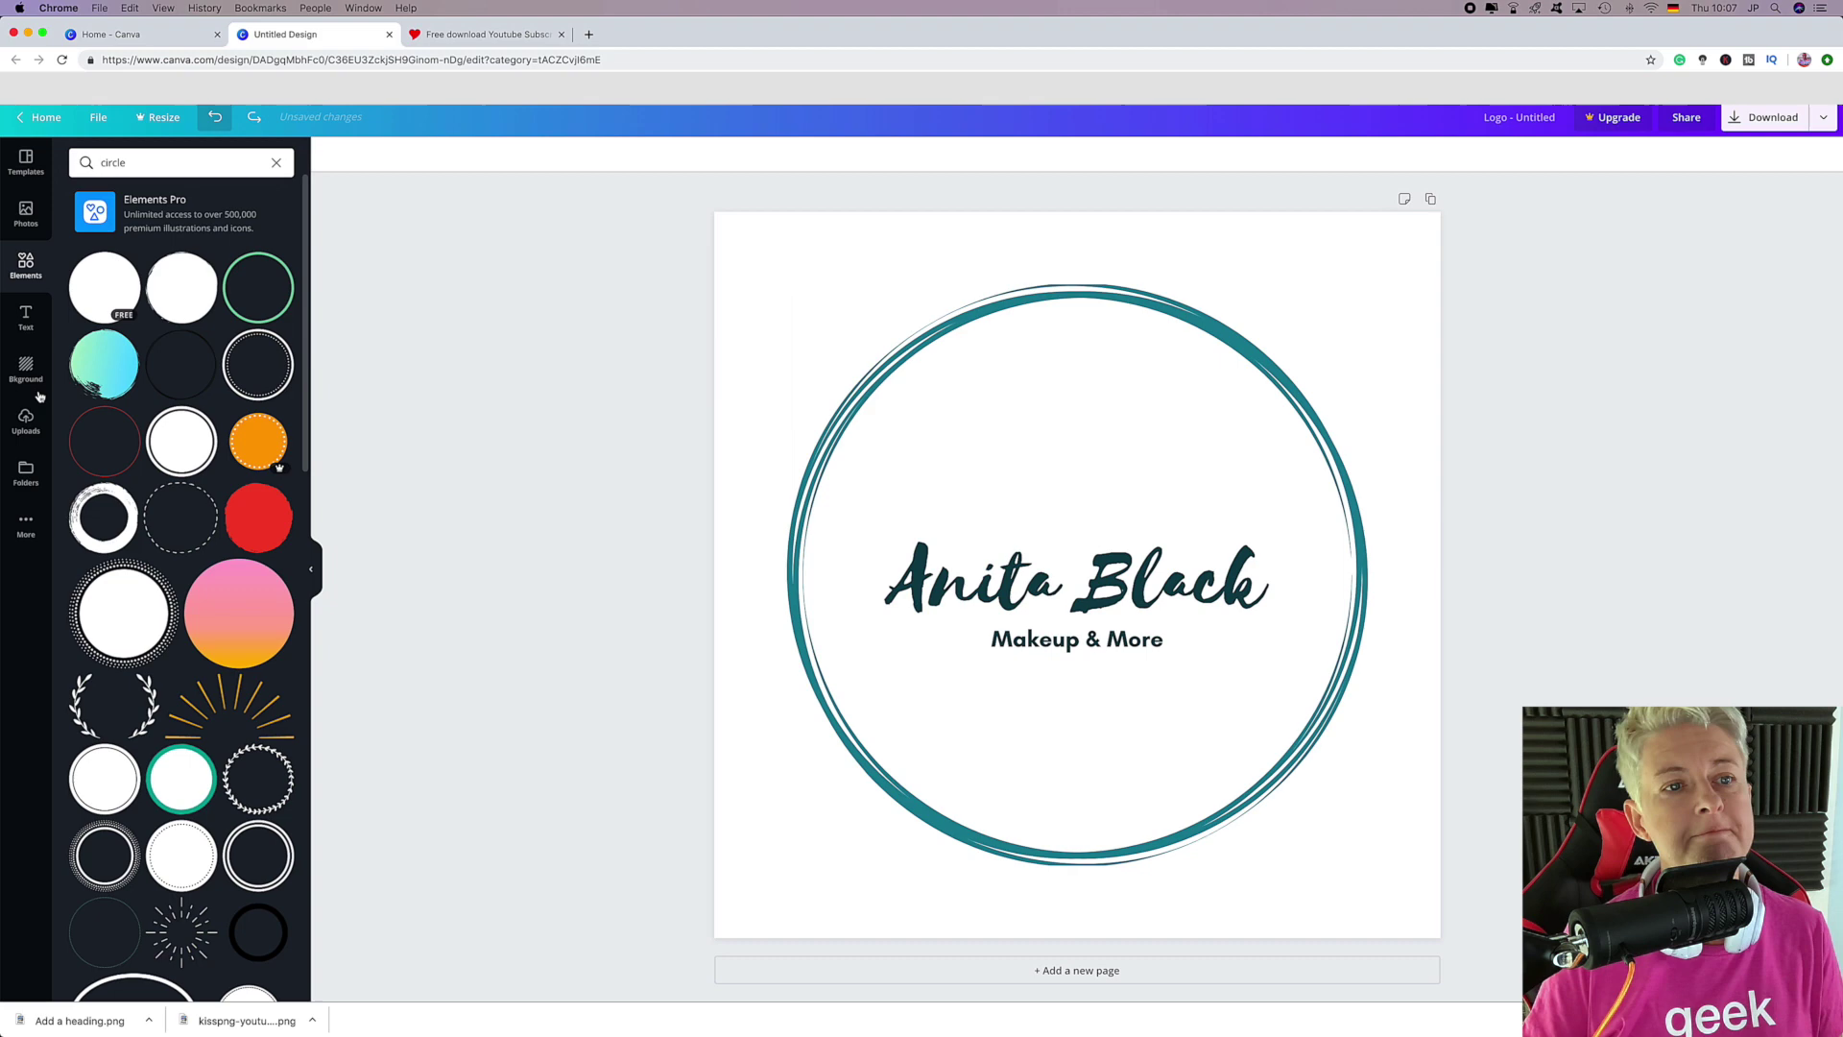
{"action": "left_click", "coordinate": [93, 372]}
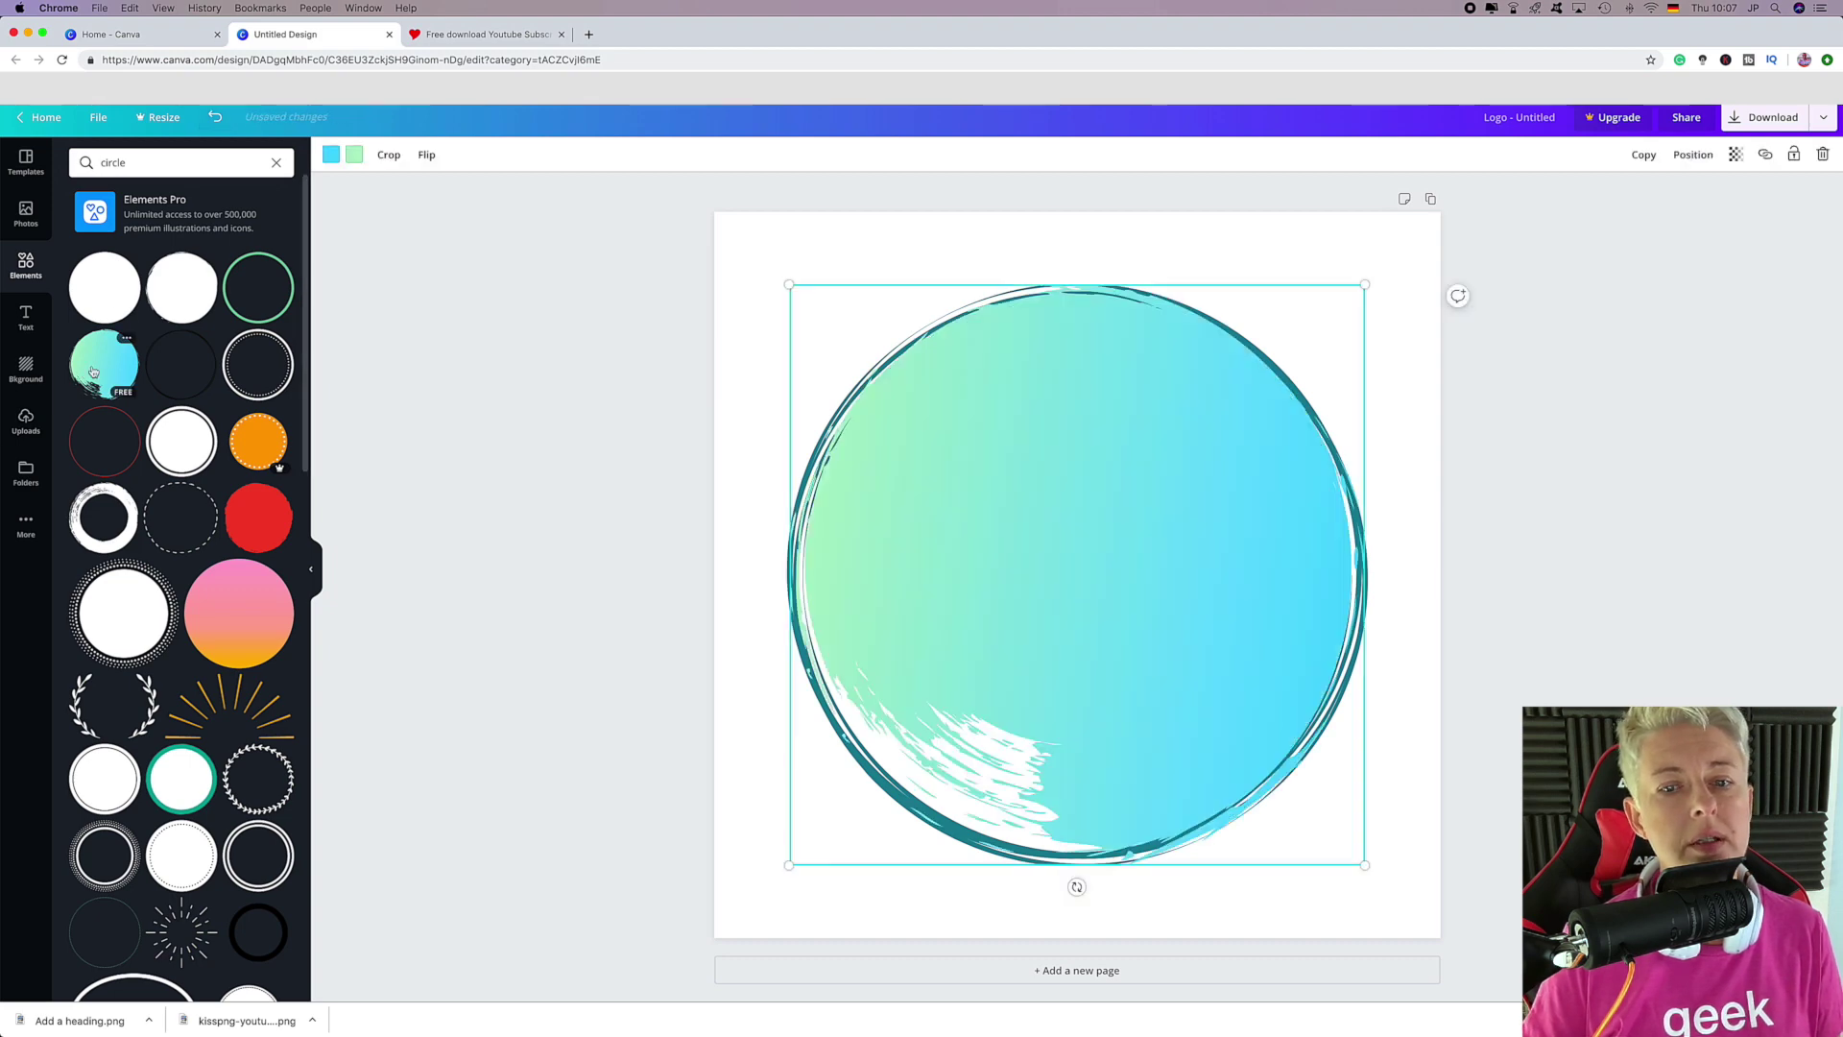
{"action": "left_click", "coordinate": [332, 157]}
{"action": "left_click", "coordinate": [121, 317]}
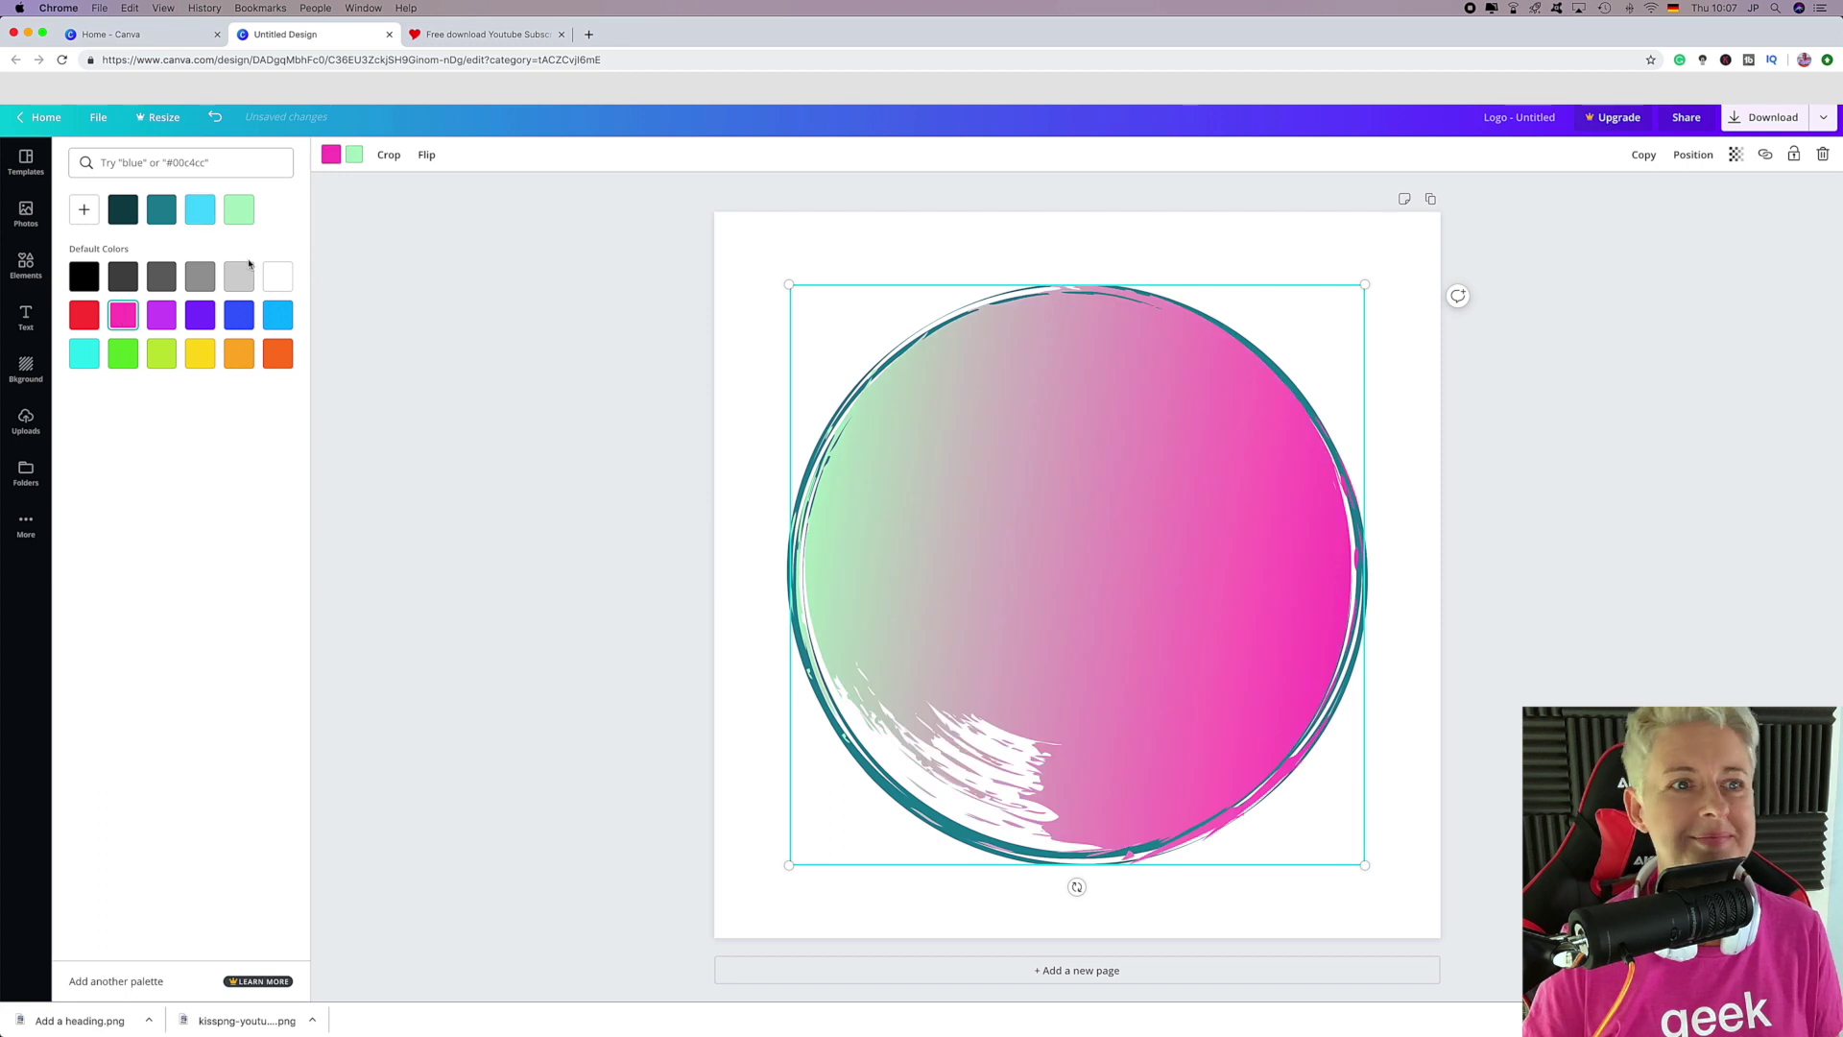
{"action": "left_click", "coordinate": [276, 318]}
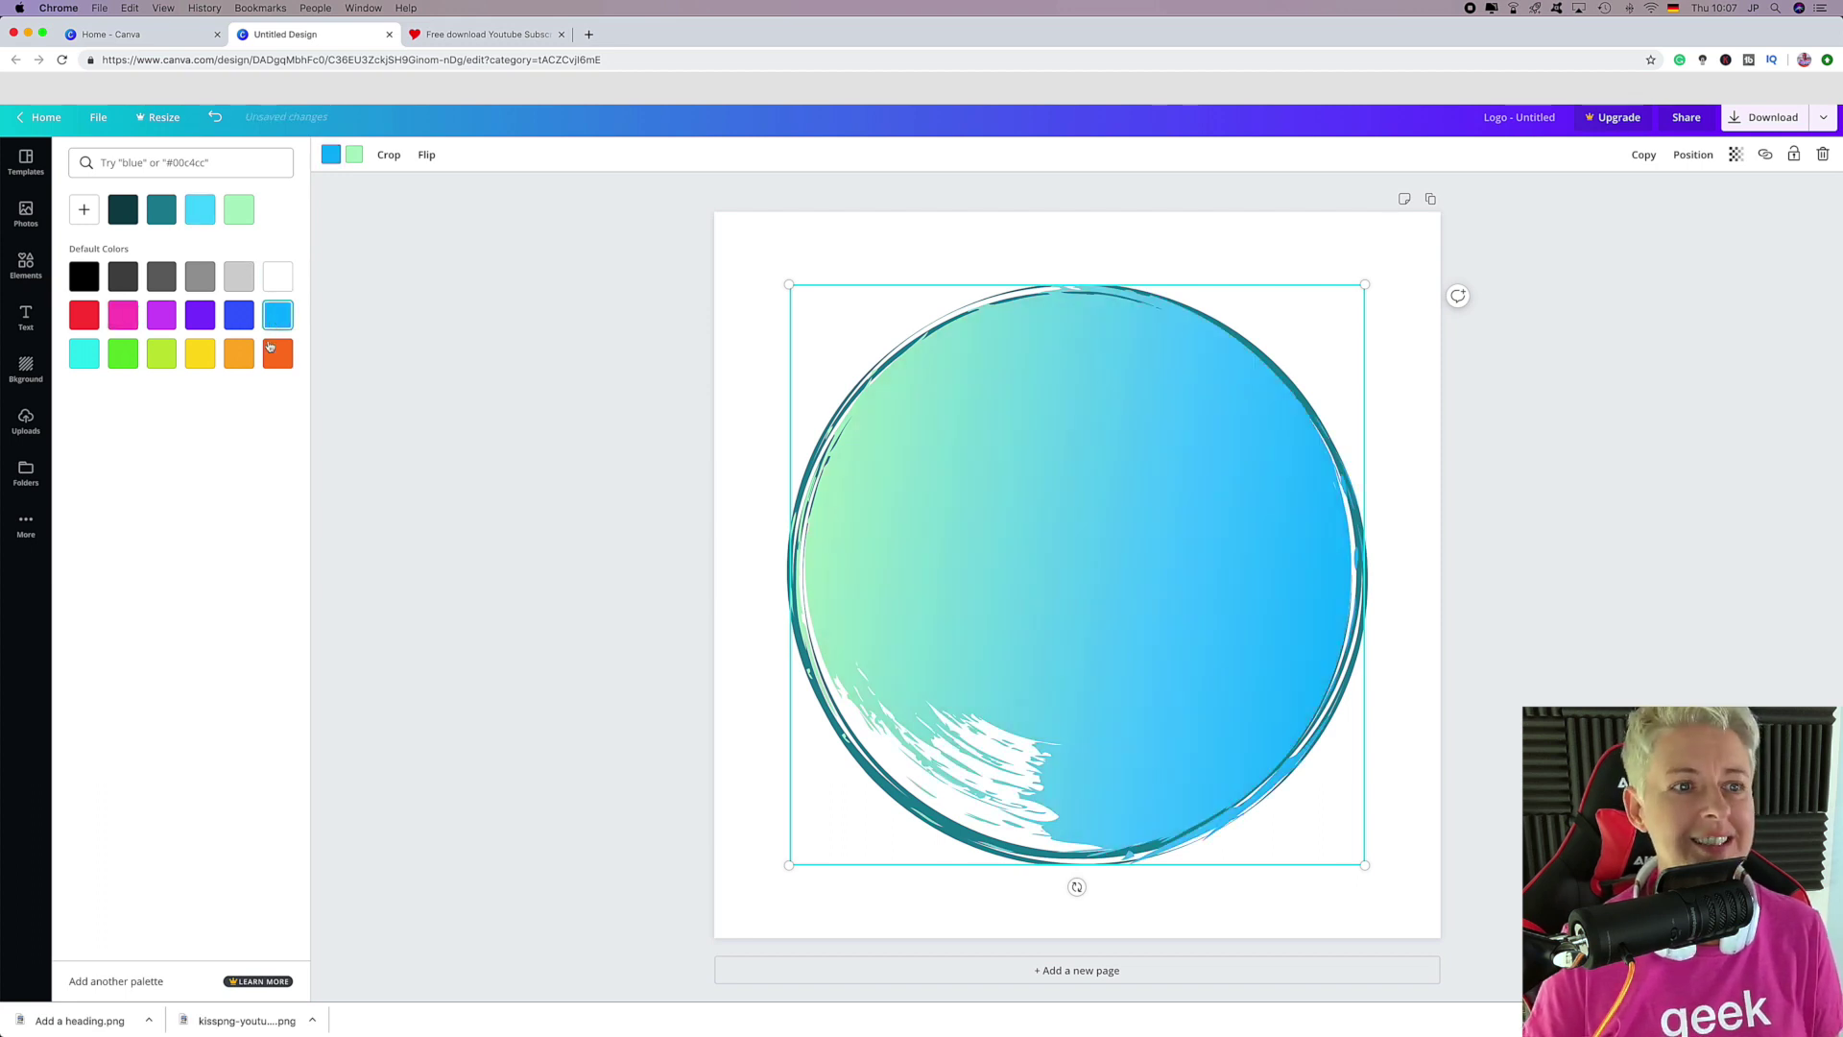
{"action": "left_click", "coordinate": [240, 353]}
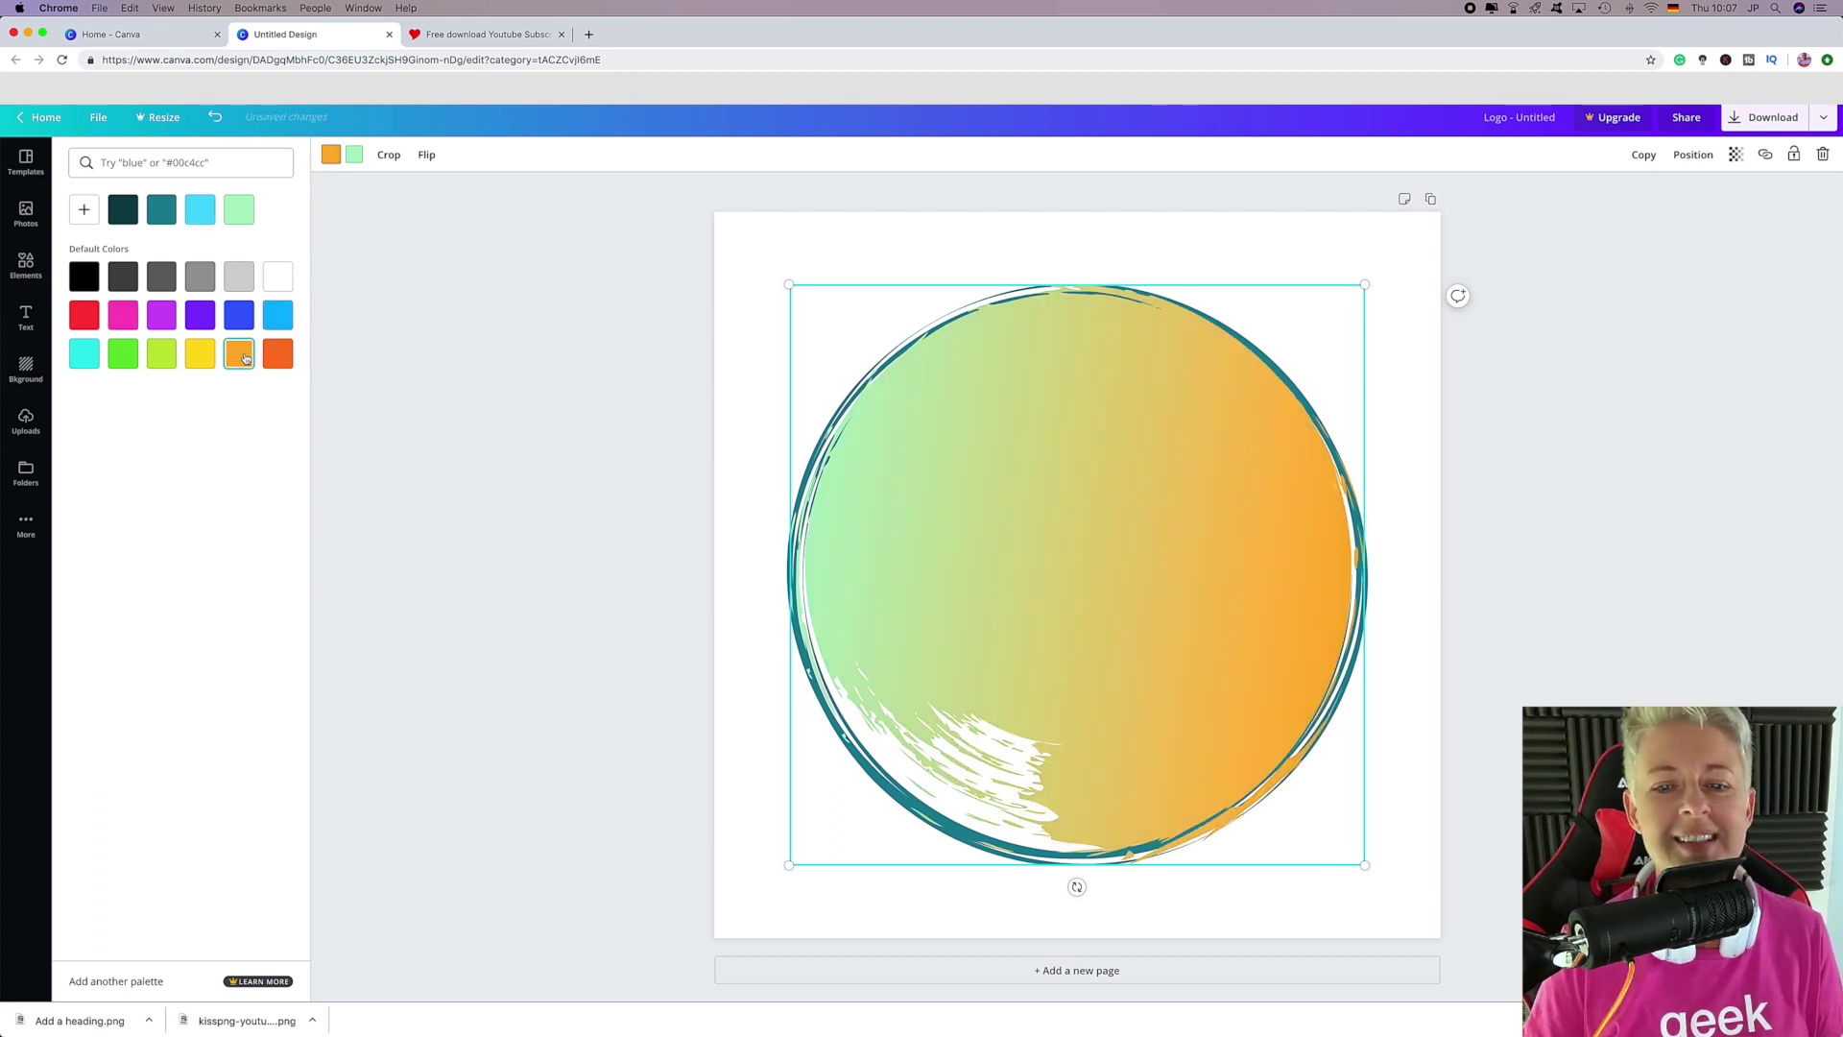
{"action": "left_click", "coordinate": [212, 117]}
{"action": "left_click", "coordinate": [215, 117]}
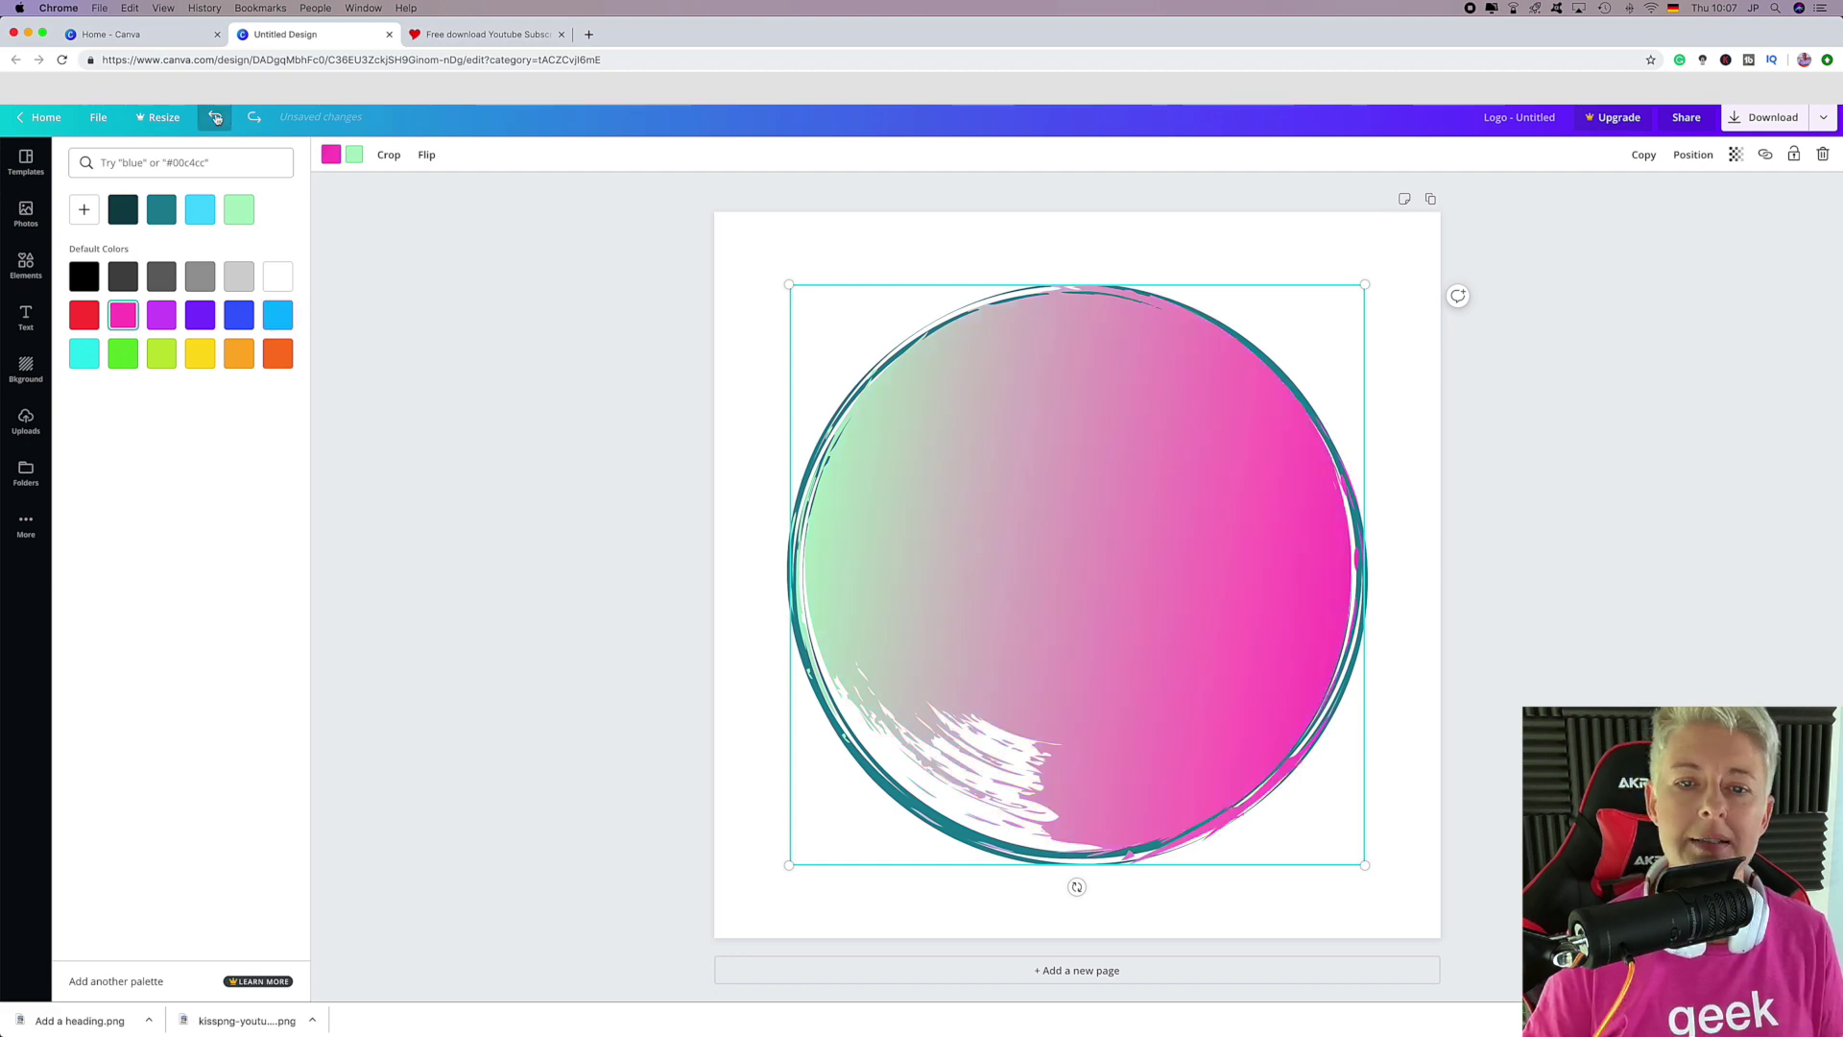
{"action": "left_click", "coordinate": [215, 117]}
Delete the gradient circle and select the logo's double ring.
{"action": "left_click", "coordinate": [215, 118]}
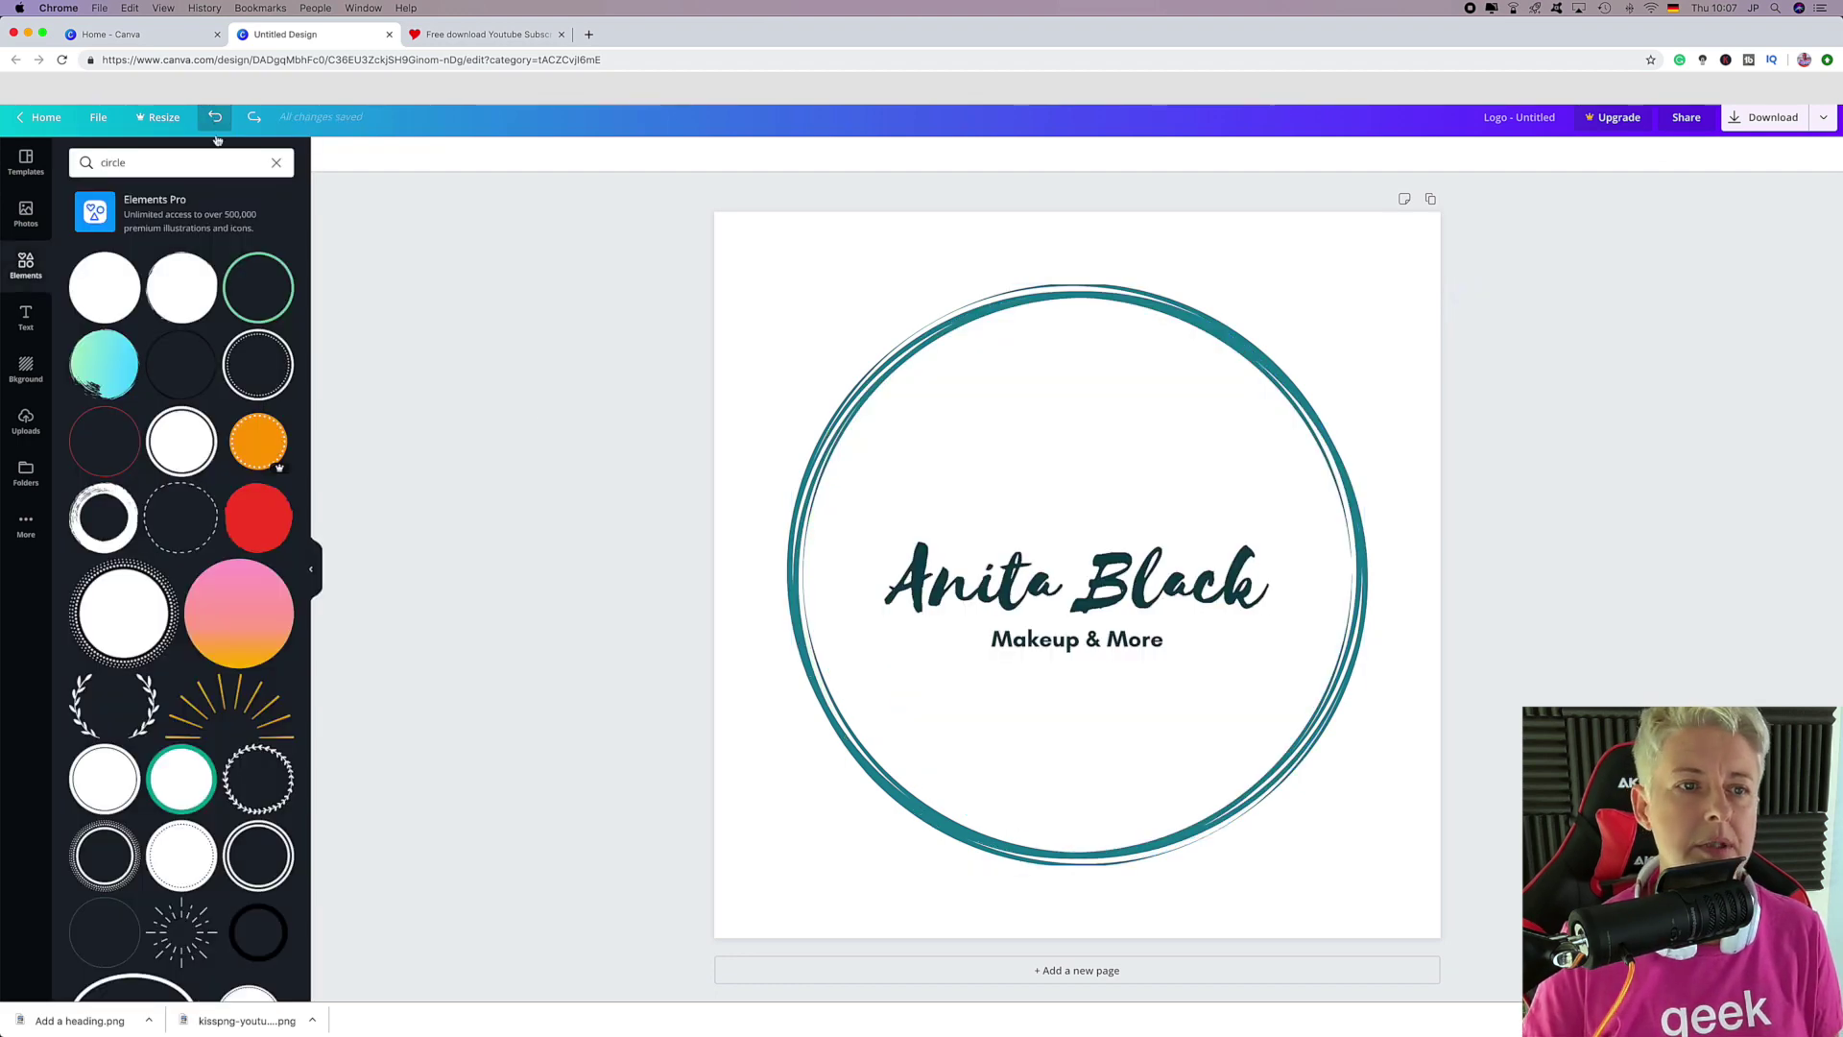
{"action": "double_click", "coordinate": [1040, 304]}
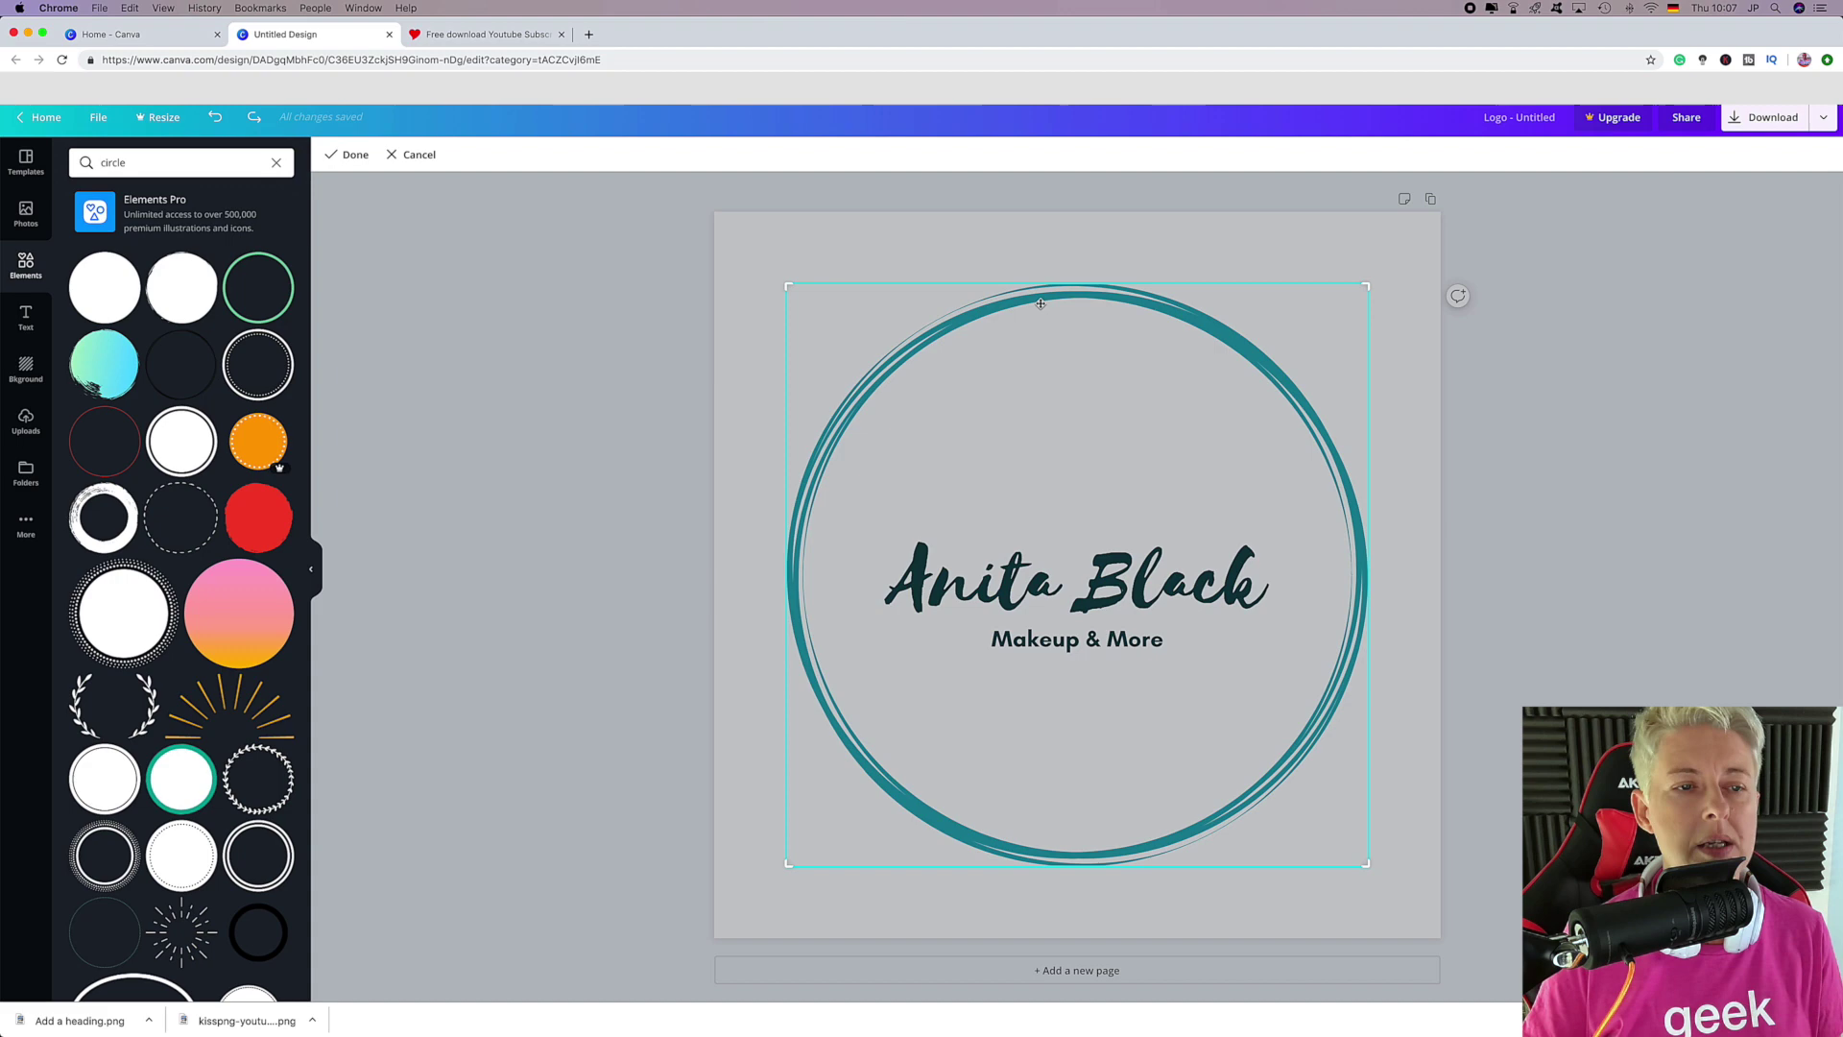
{"action": "left_click", "coordinate": [349, 155]}
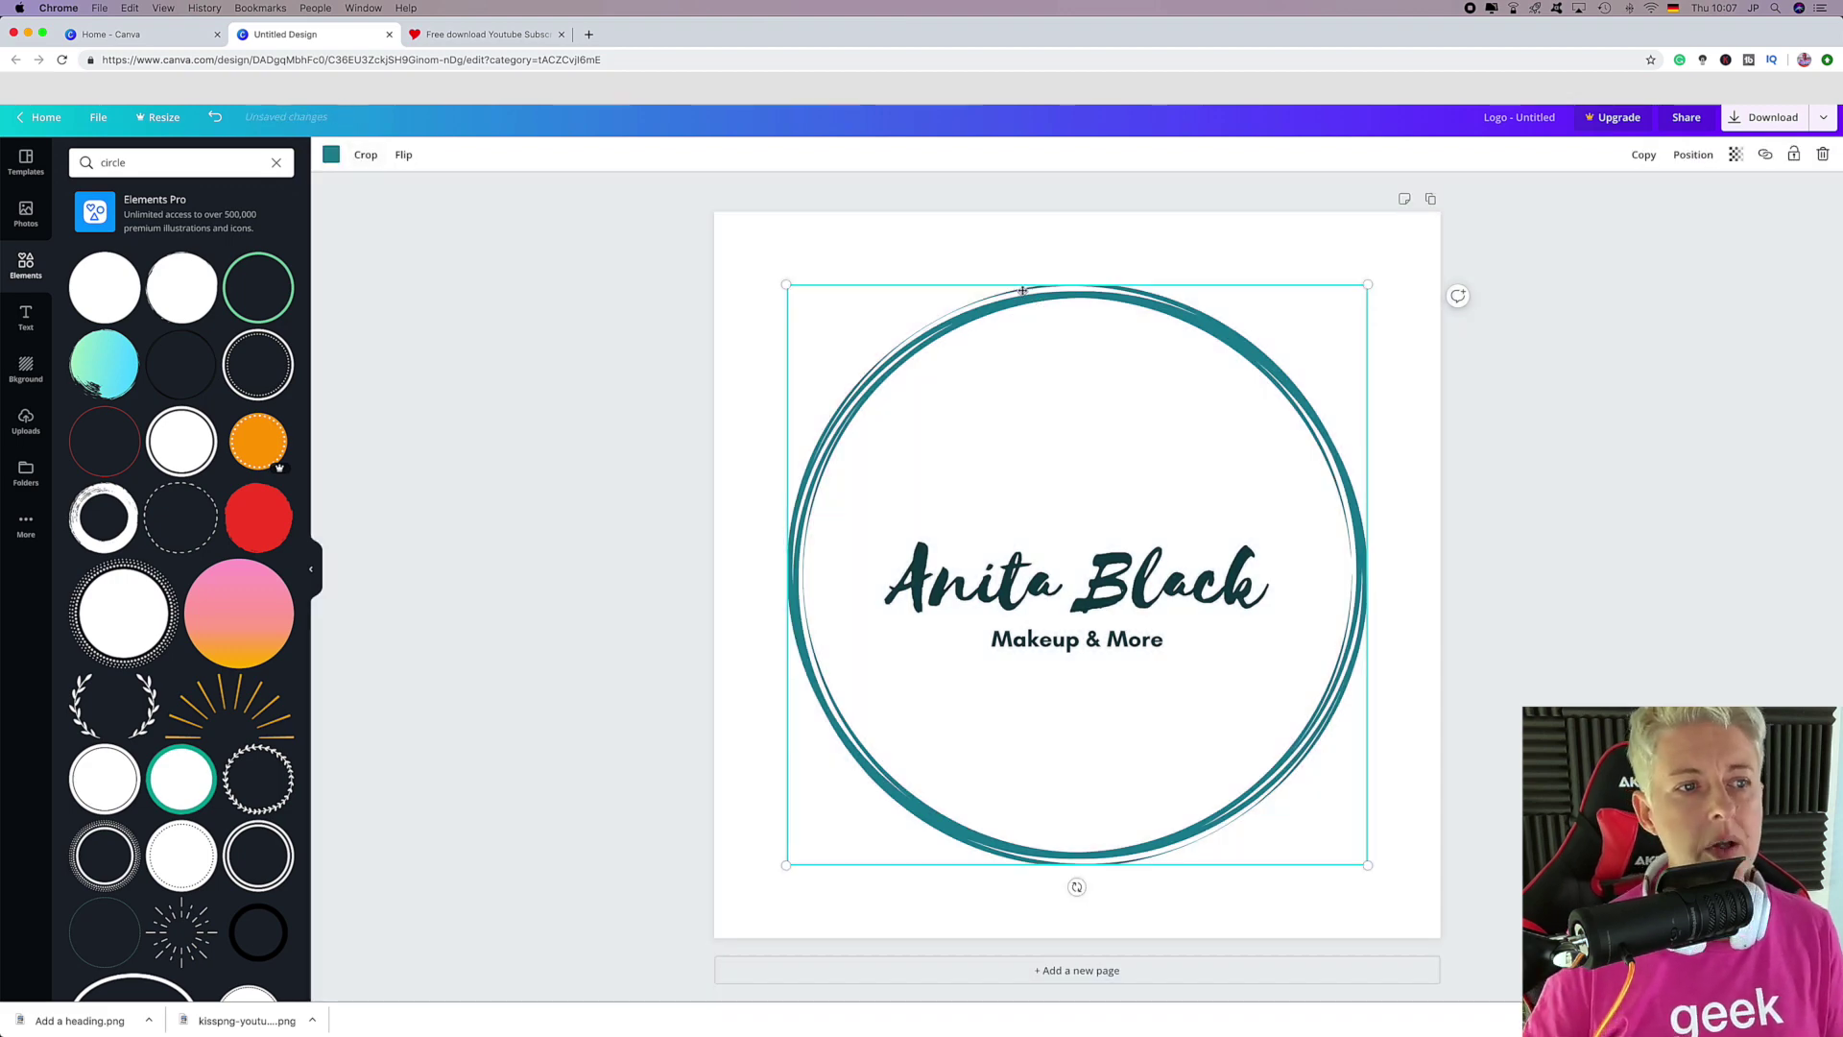
Recolour the double ring with a custom light gold, #cbab59.
{"action": "left_click", "coordinate": [331, 156]}
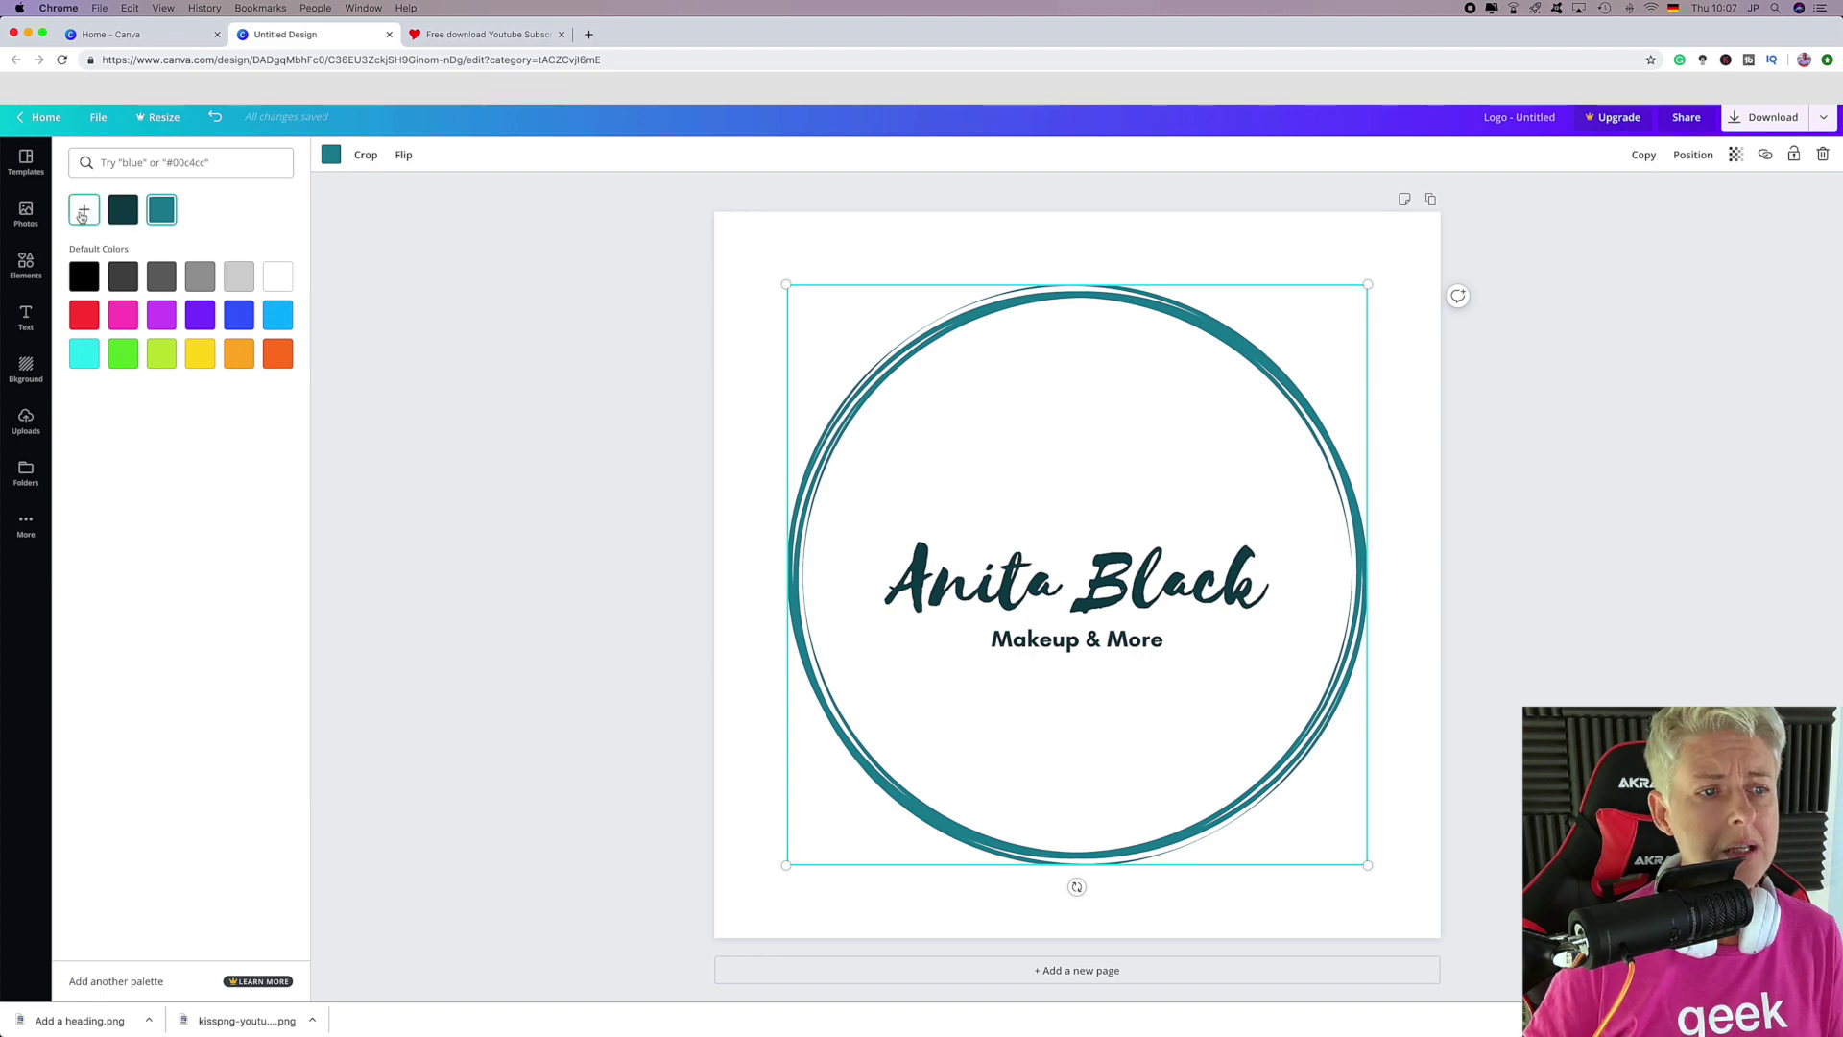
{"action": "left_click", "coordinate": [82, 211]}
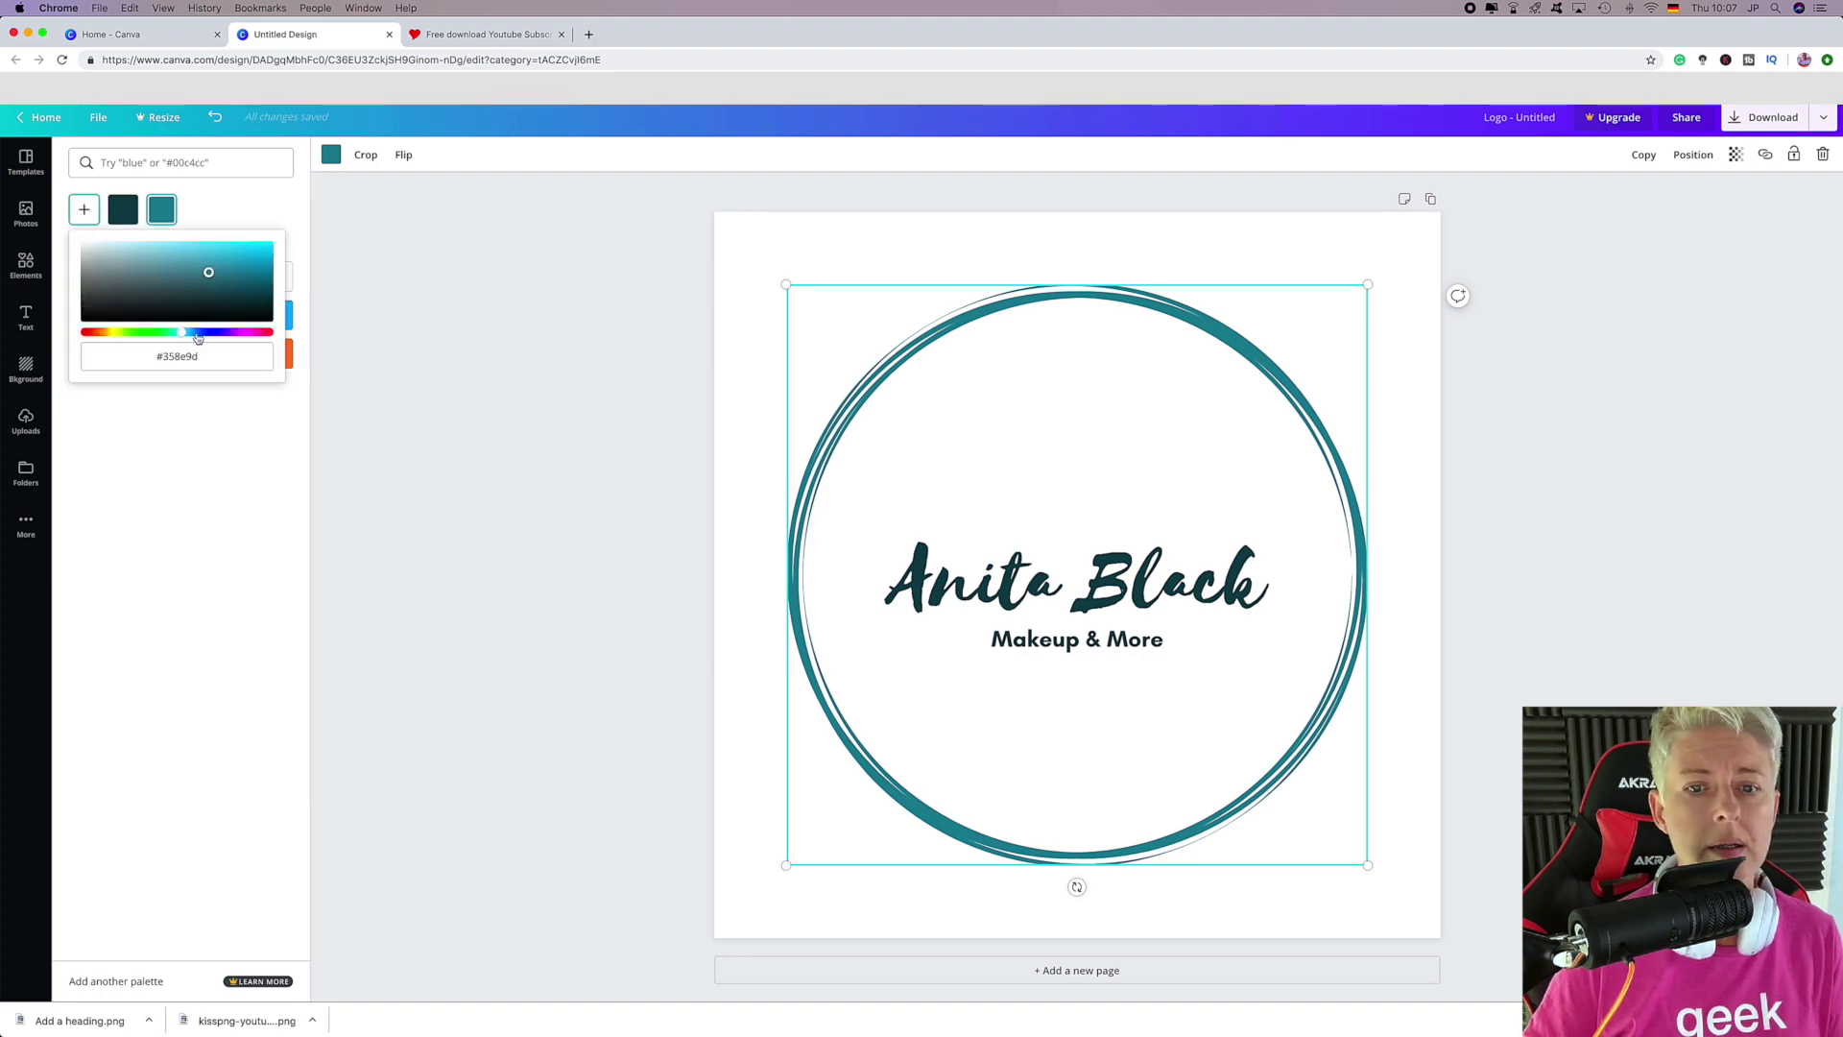
{"action": "left_click_drag", "start_coordinate": [186, 334], "coordinate": [106, 332]}
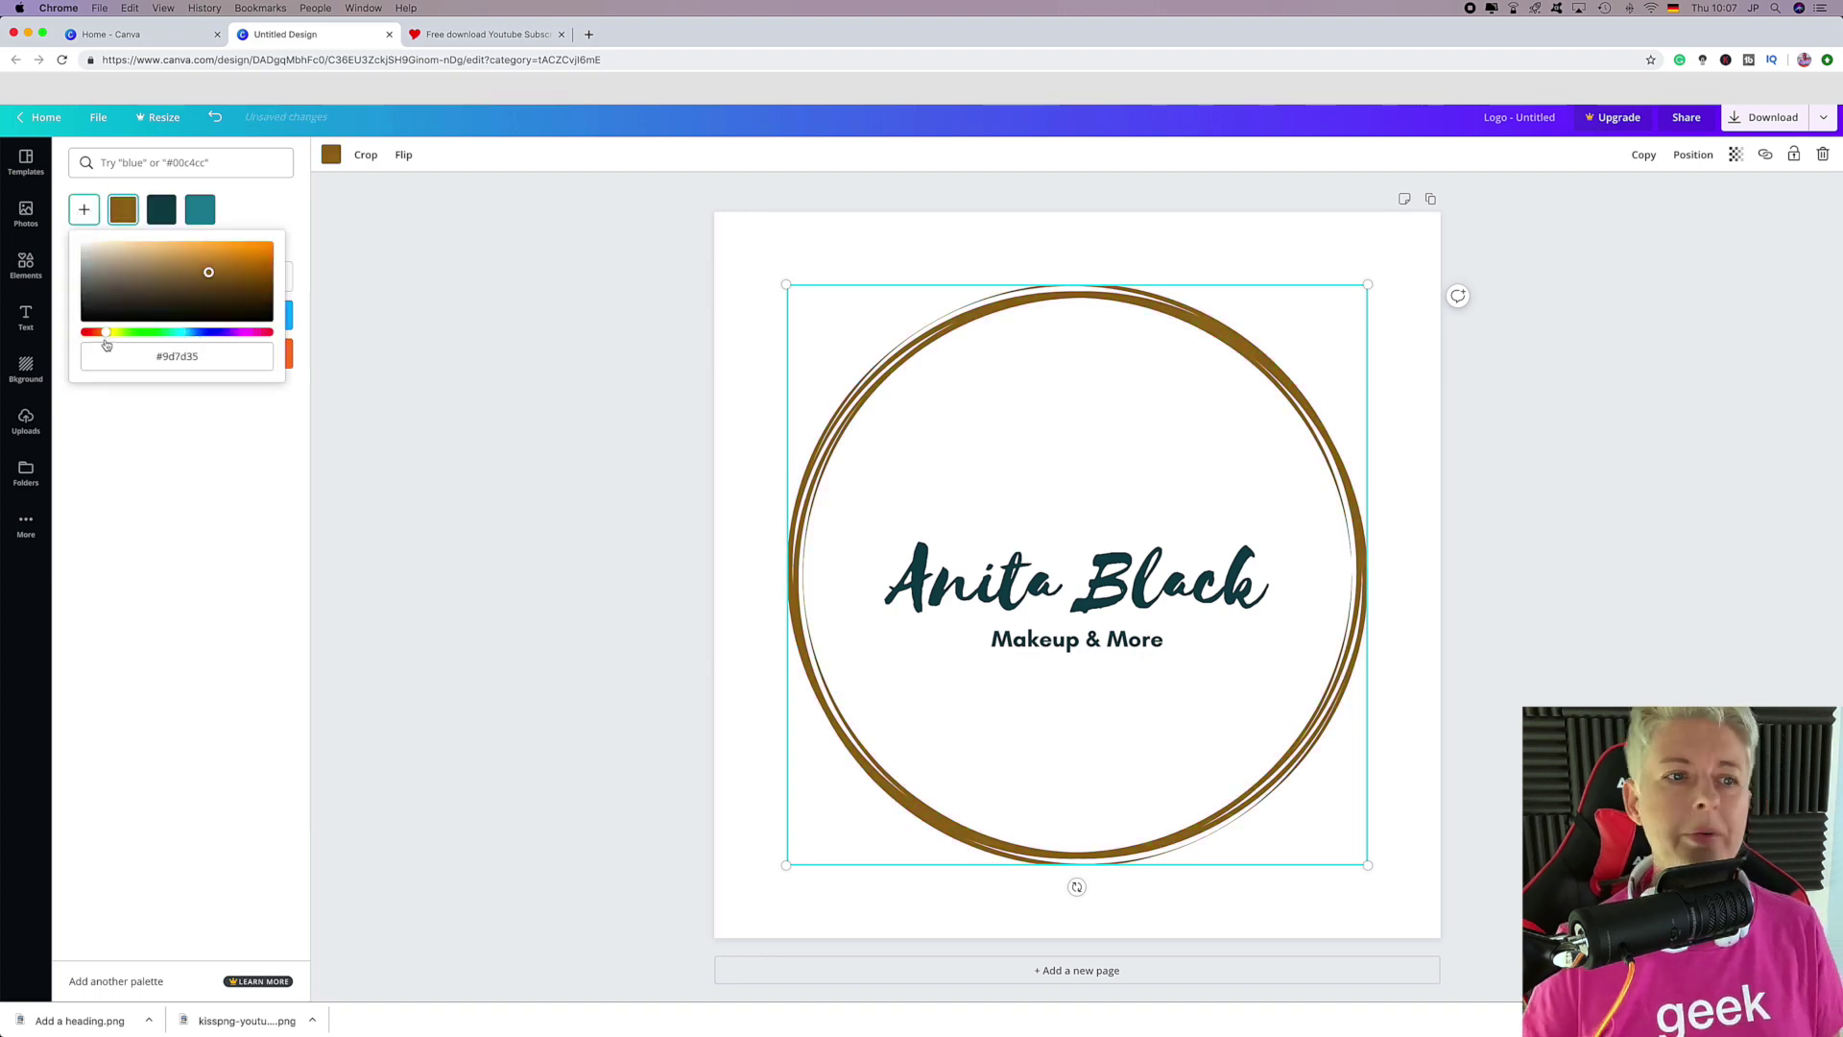
{"action": "left_click", "coordinate": [189, 260]}
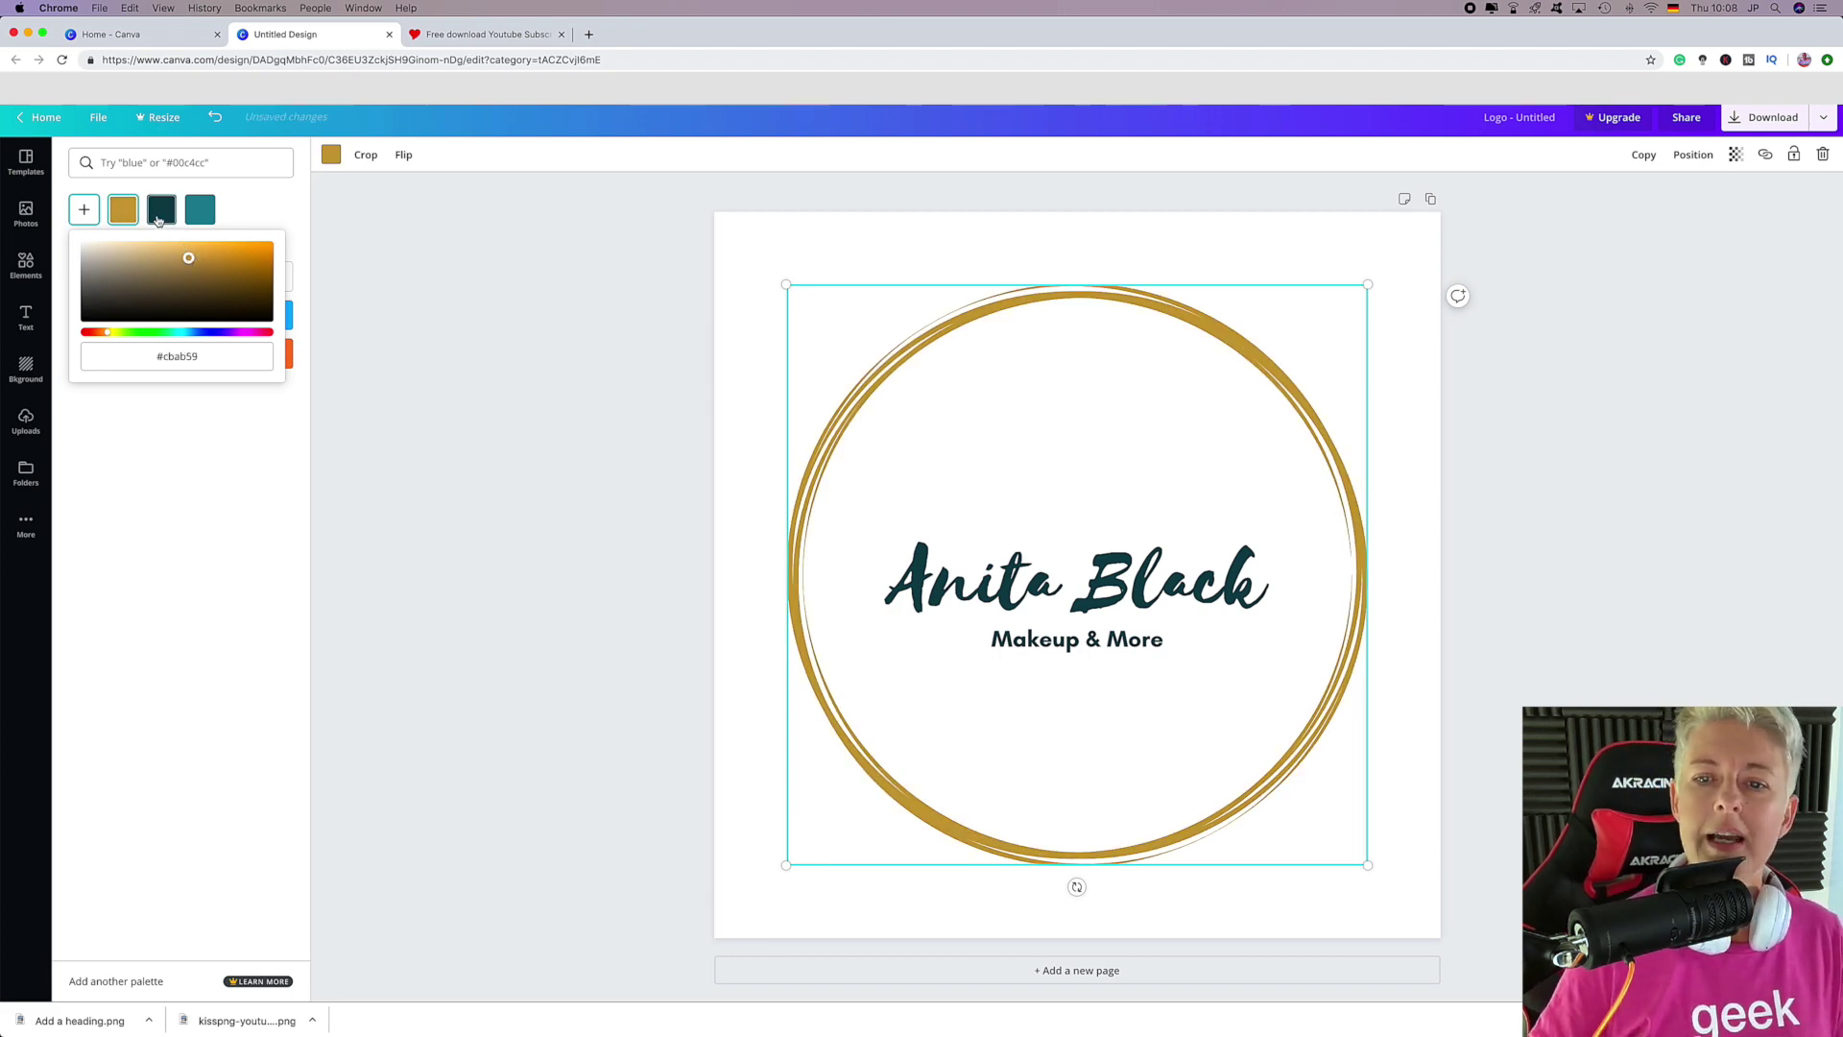
{"action": "left_click", "coordinate": [417, 284]}
{"action": "left_click", "coordinate": [539, 370]}
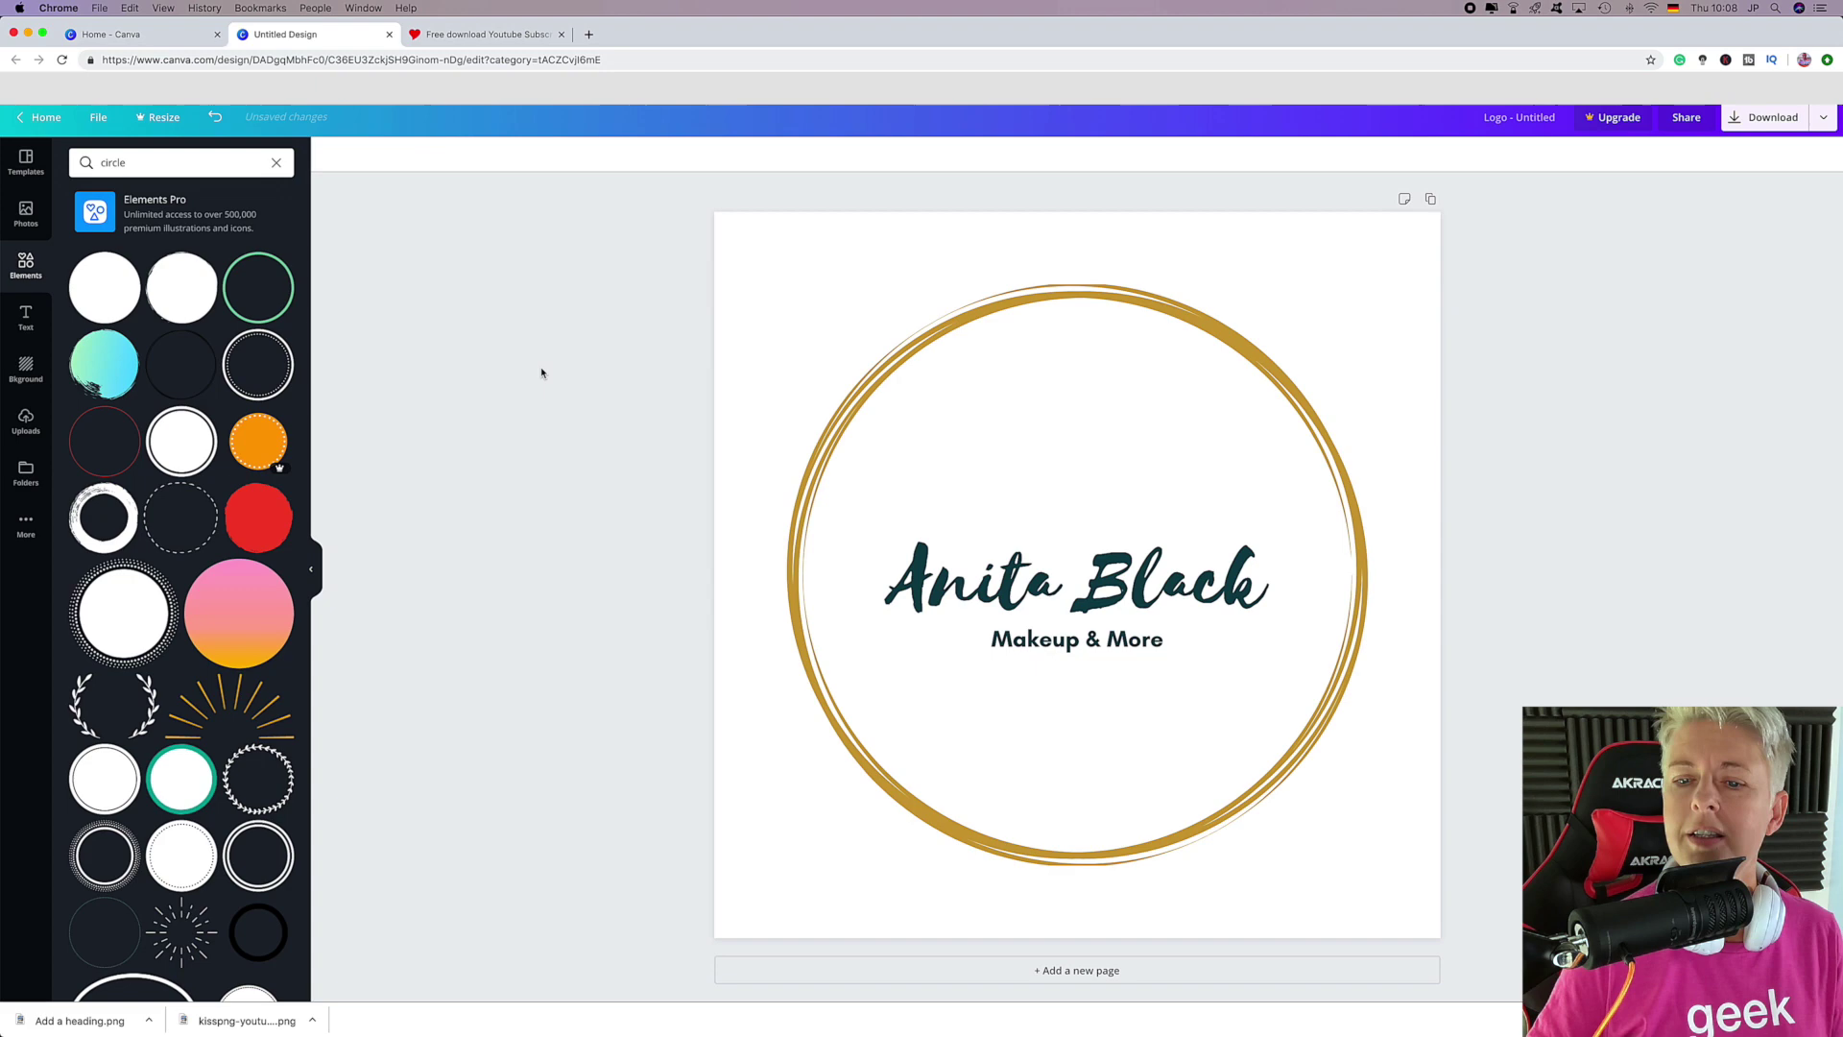
Enlarge the gold ring and centre it on the page.
{"action": "left_click", "coordinate": [1185, 305]}
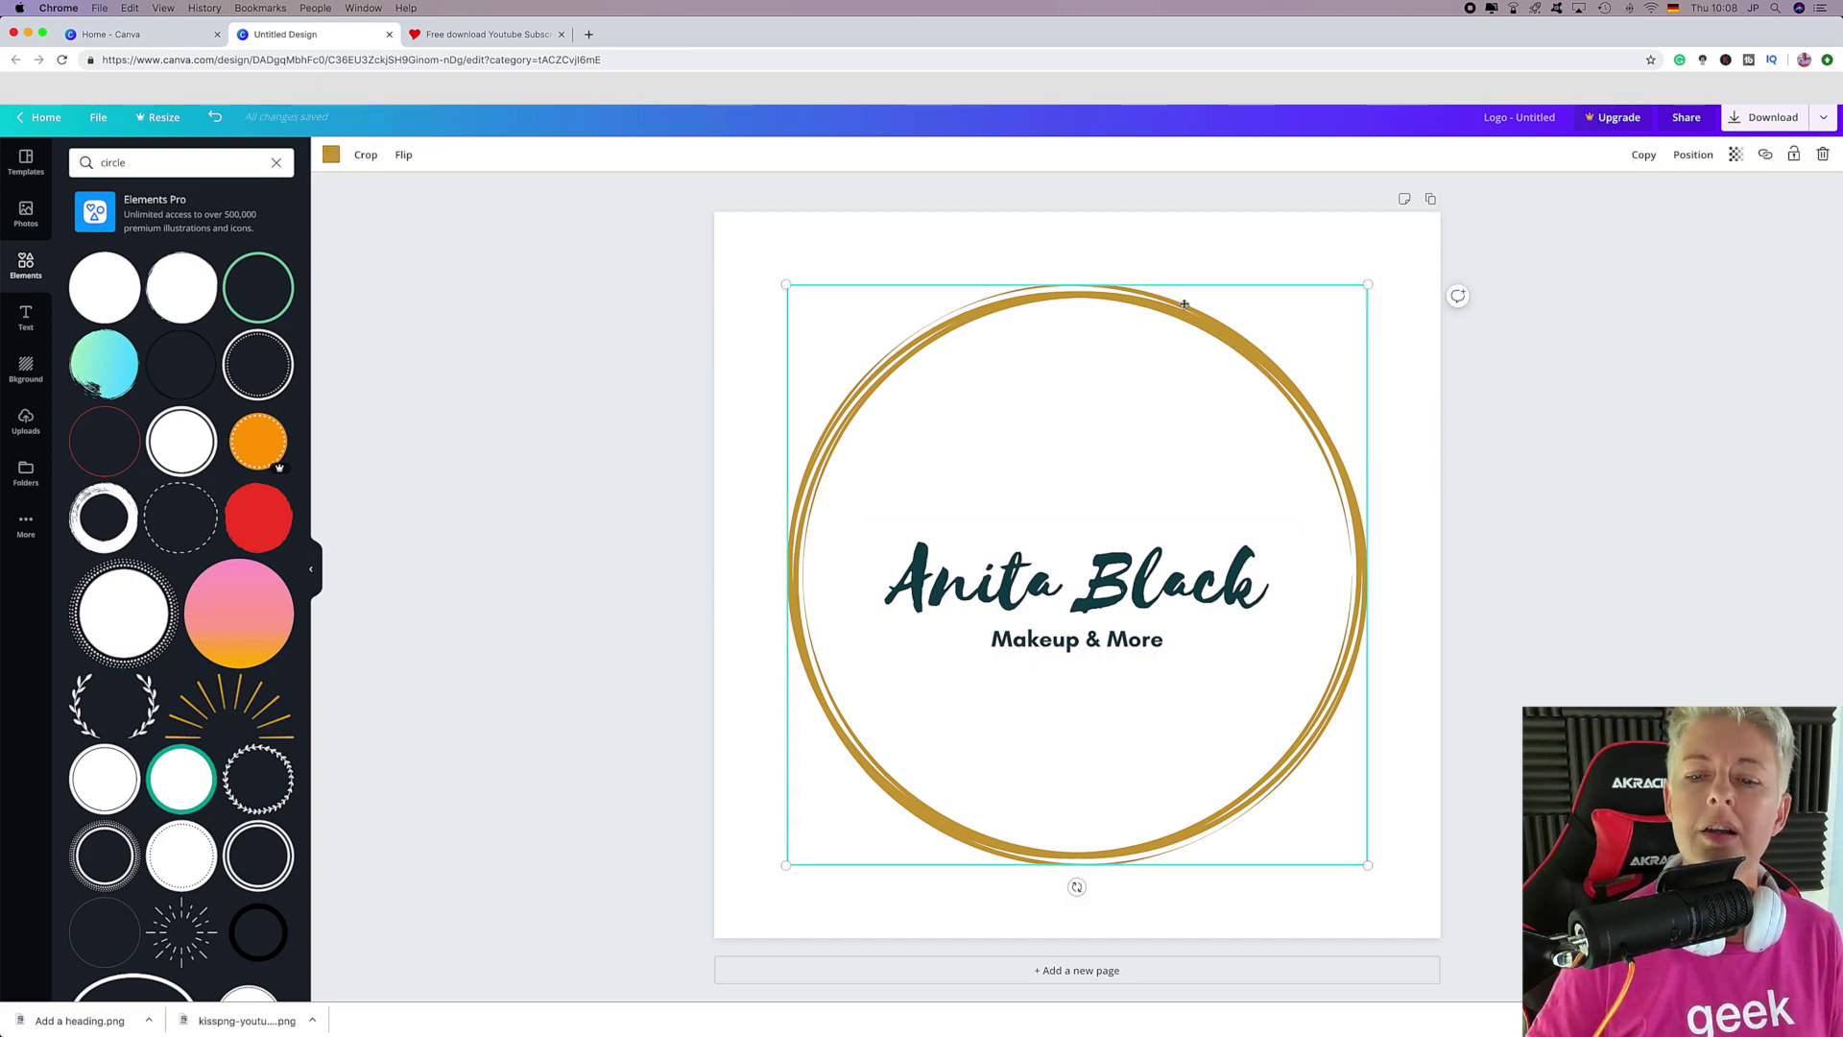
{"action": "left_click_drag", "start_coordinate": [1370, 279], "coordinate": [1440, 239]}
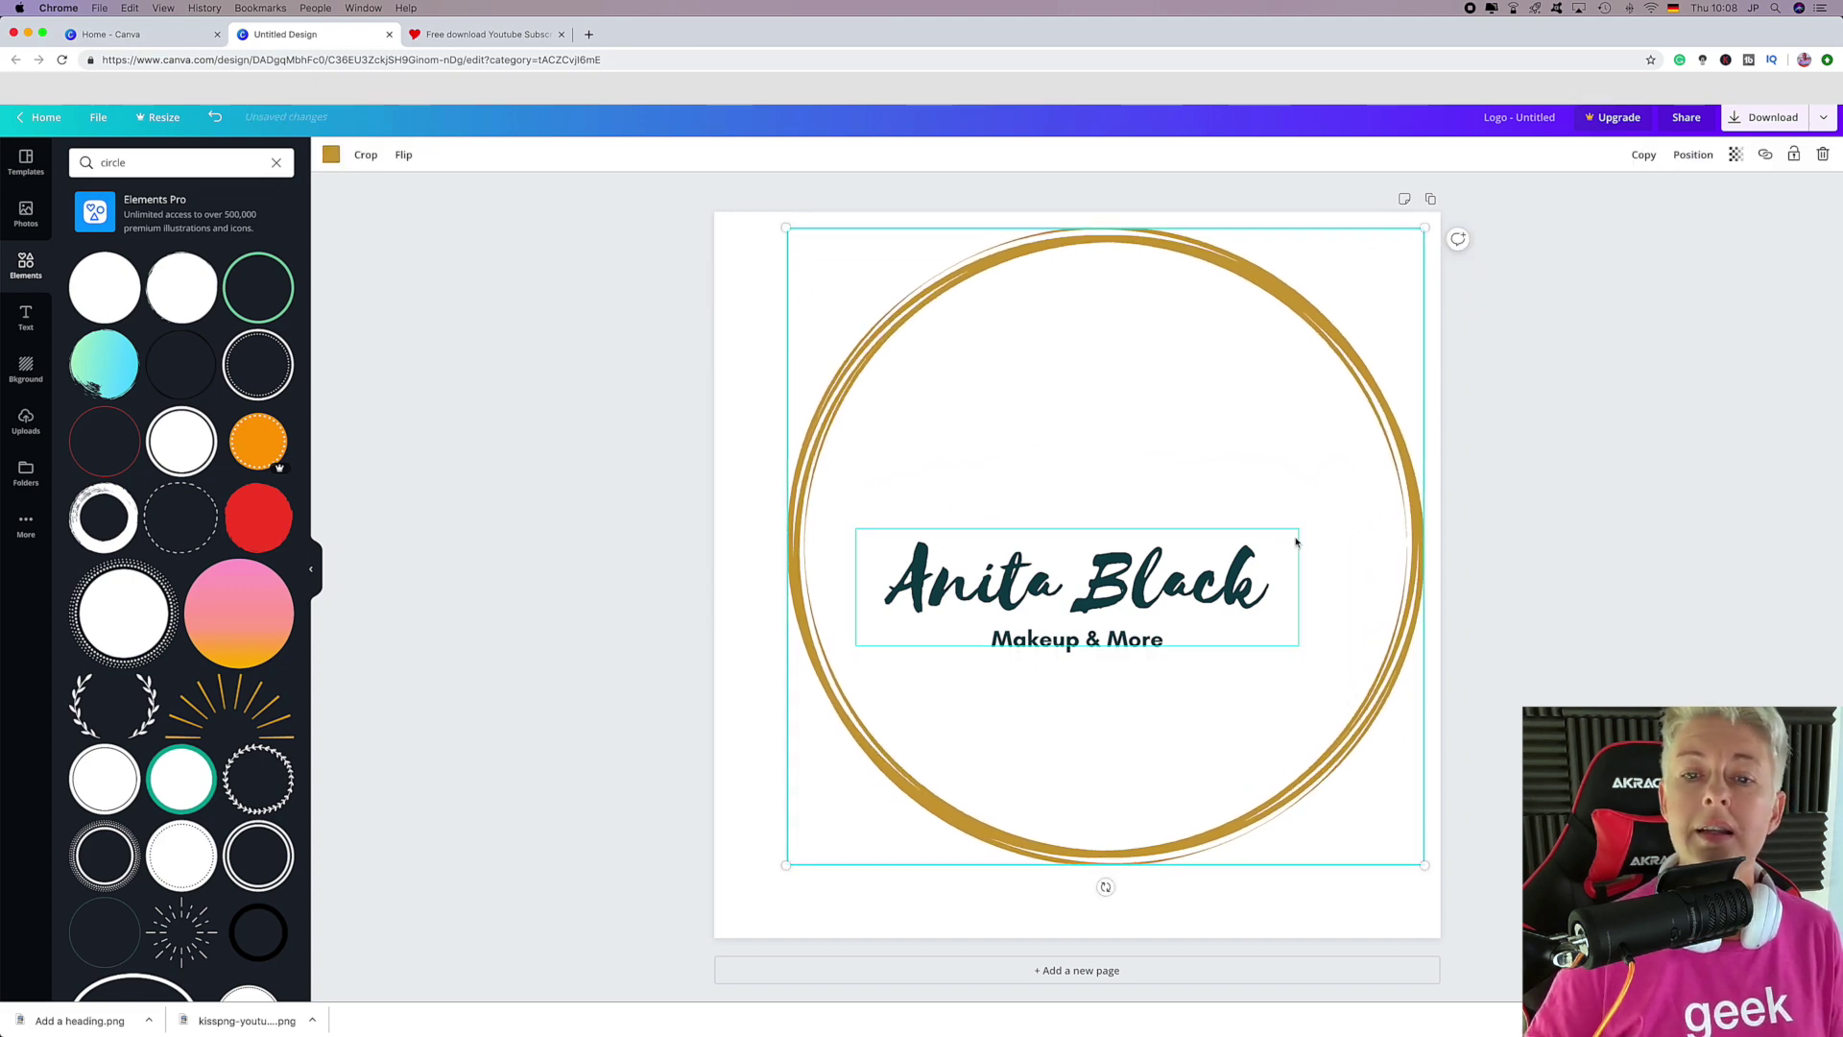
{"action": "left_click_drag", "start_coordinate": [1294, 540], "coordinate": [1320, 462]}
{"action": "left_click_drag", "start_coordinate": [1316, 638], "coordinate": [1309, 710]}
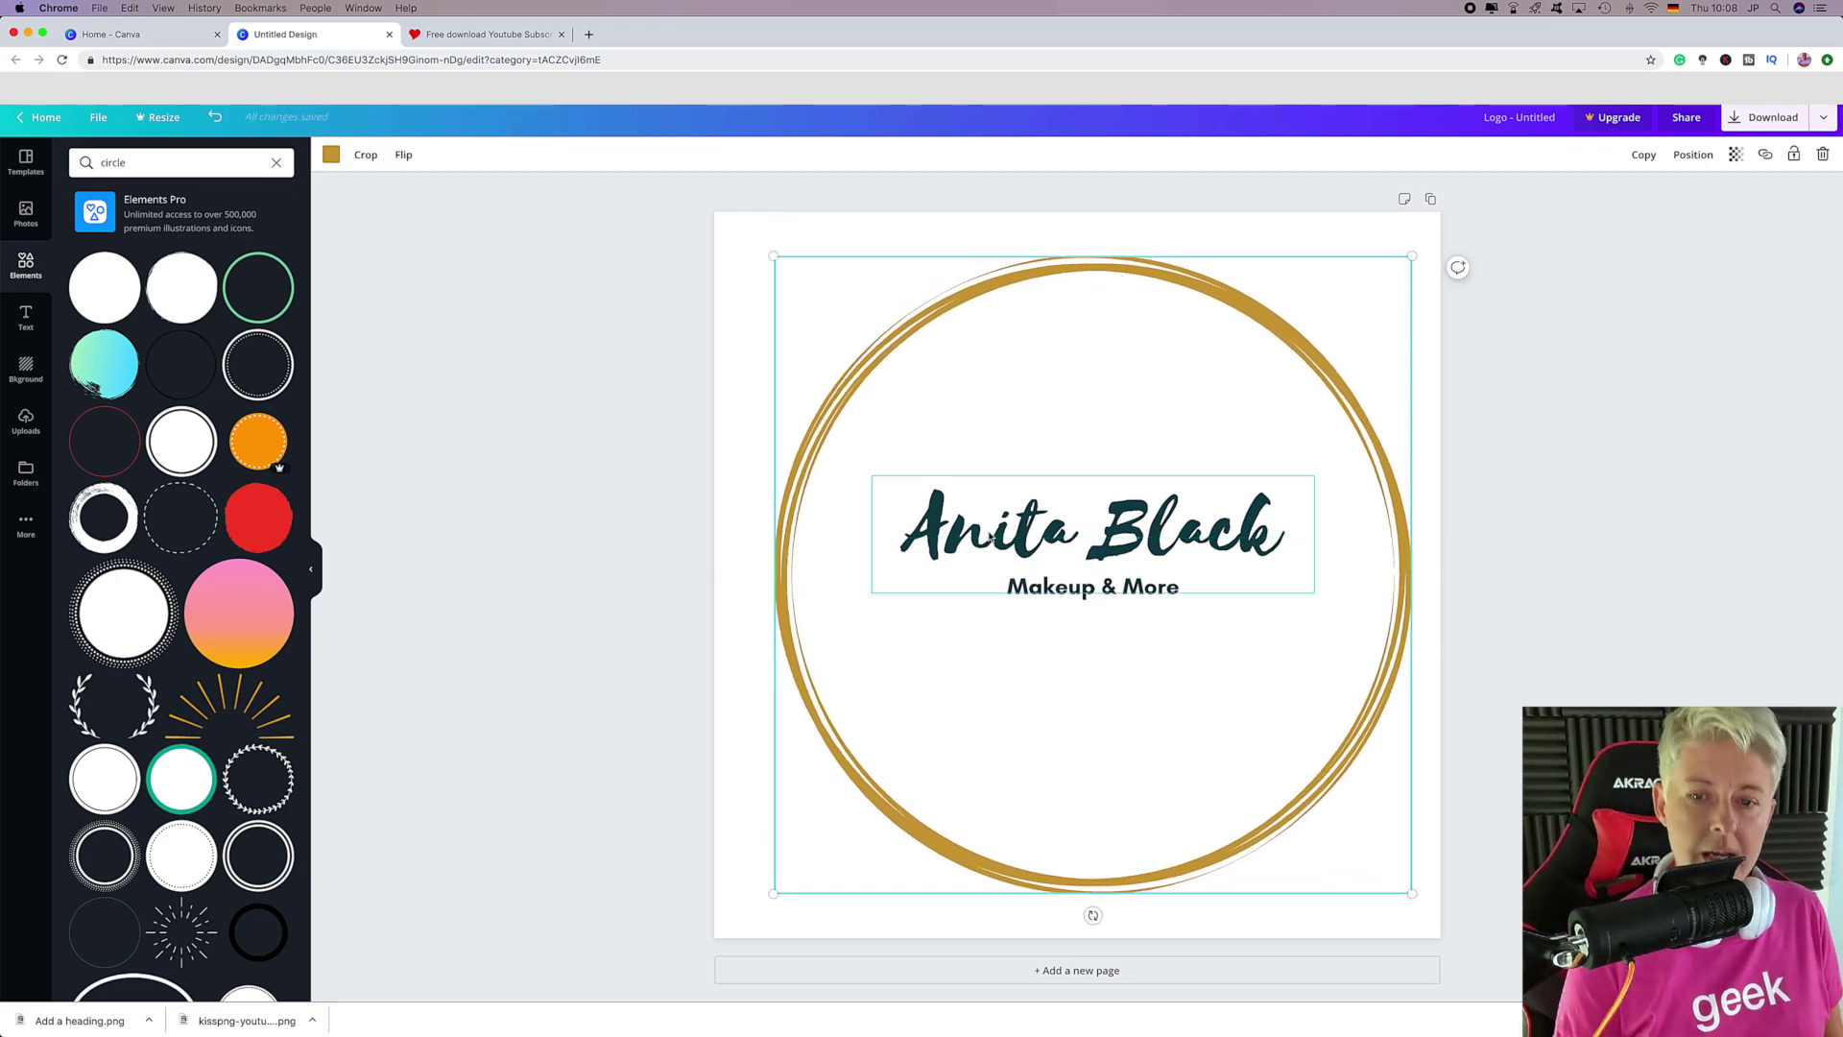
Replace the template's script heading with the new person's full name.
{"action": "left_click", "coordinate": [999, 580]}
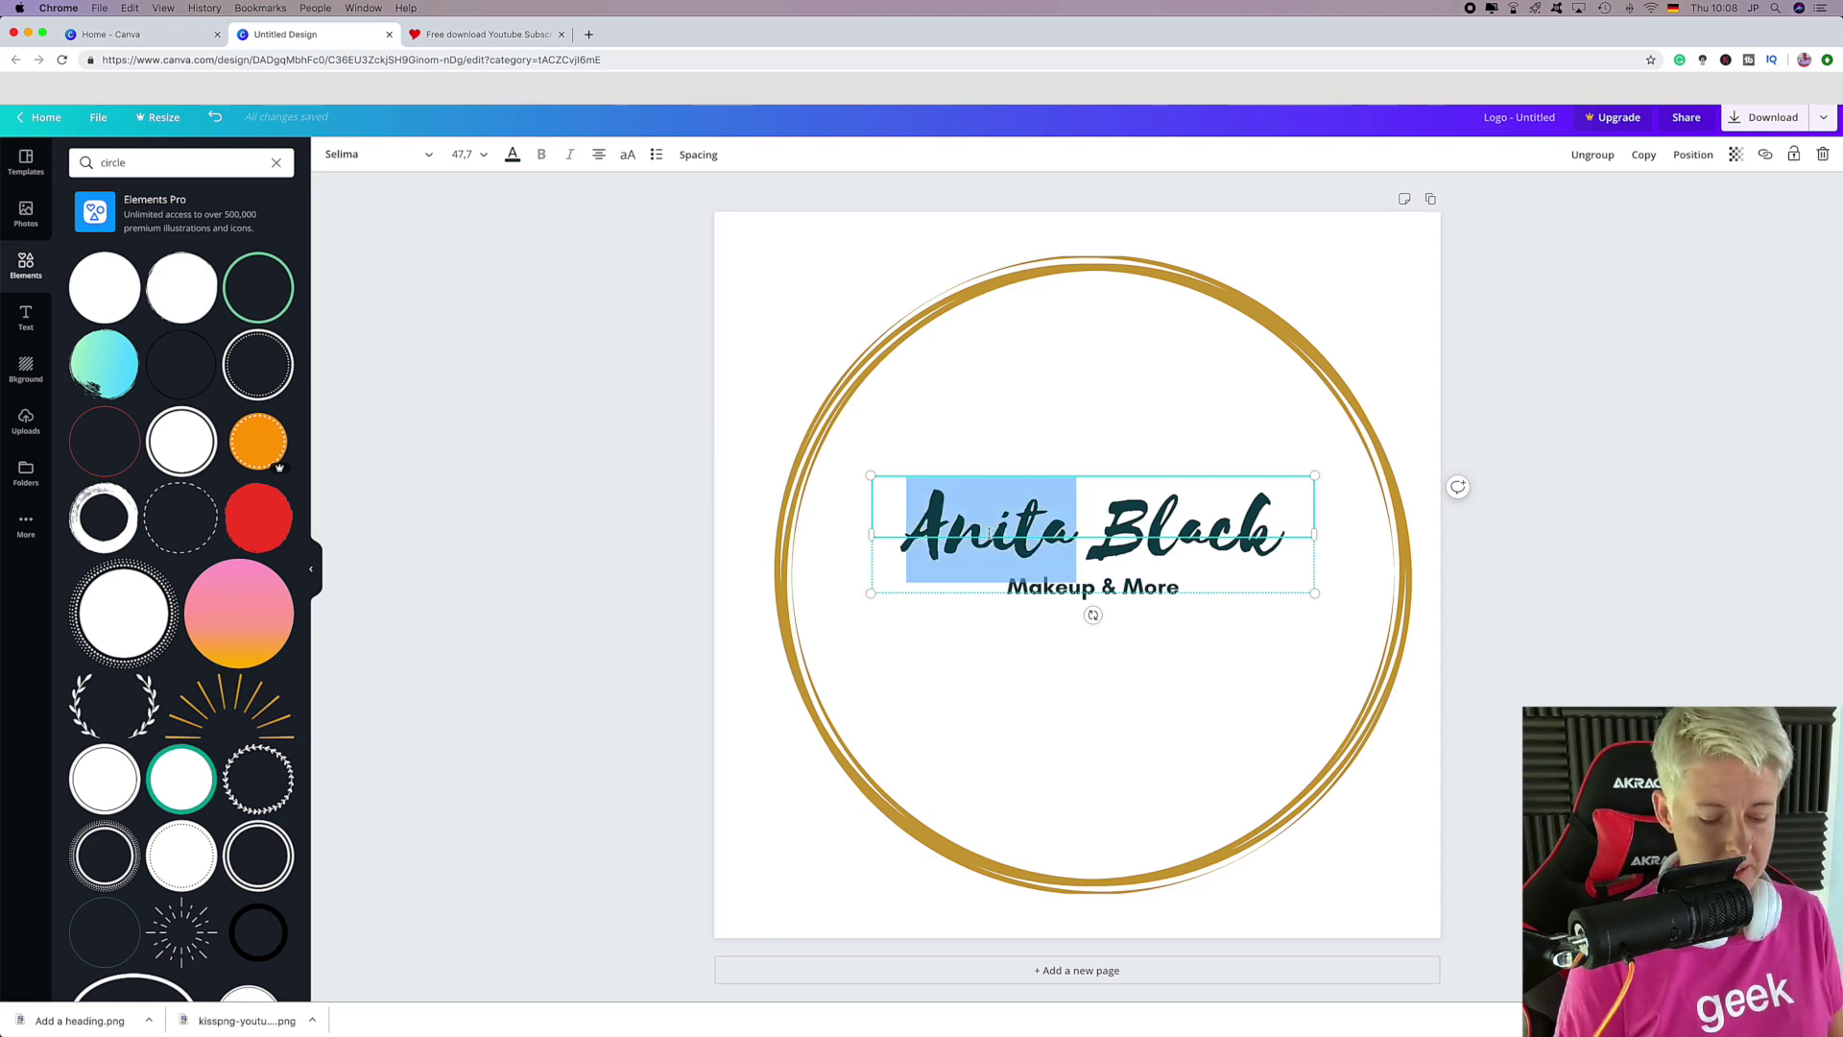
{"action": "triple_click", "coordinate": [988, 533]}
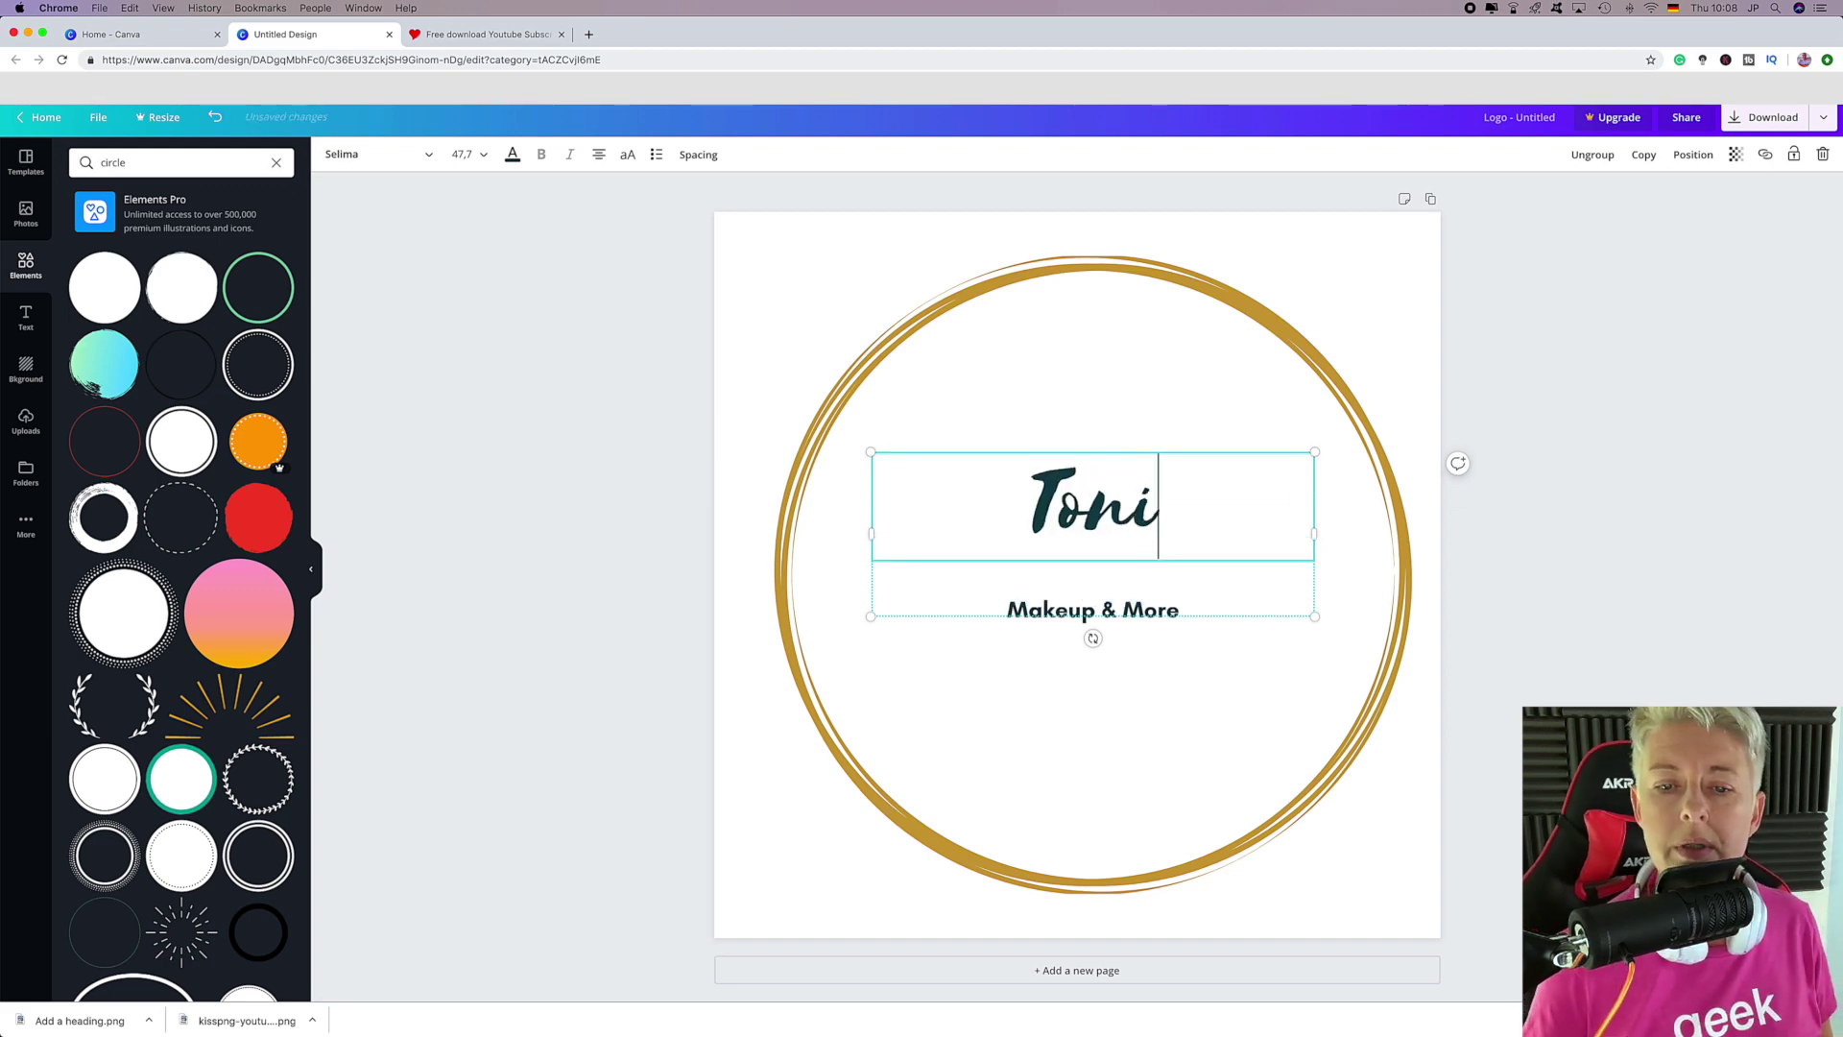
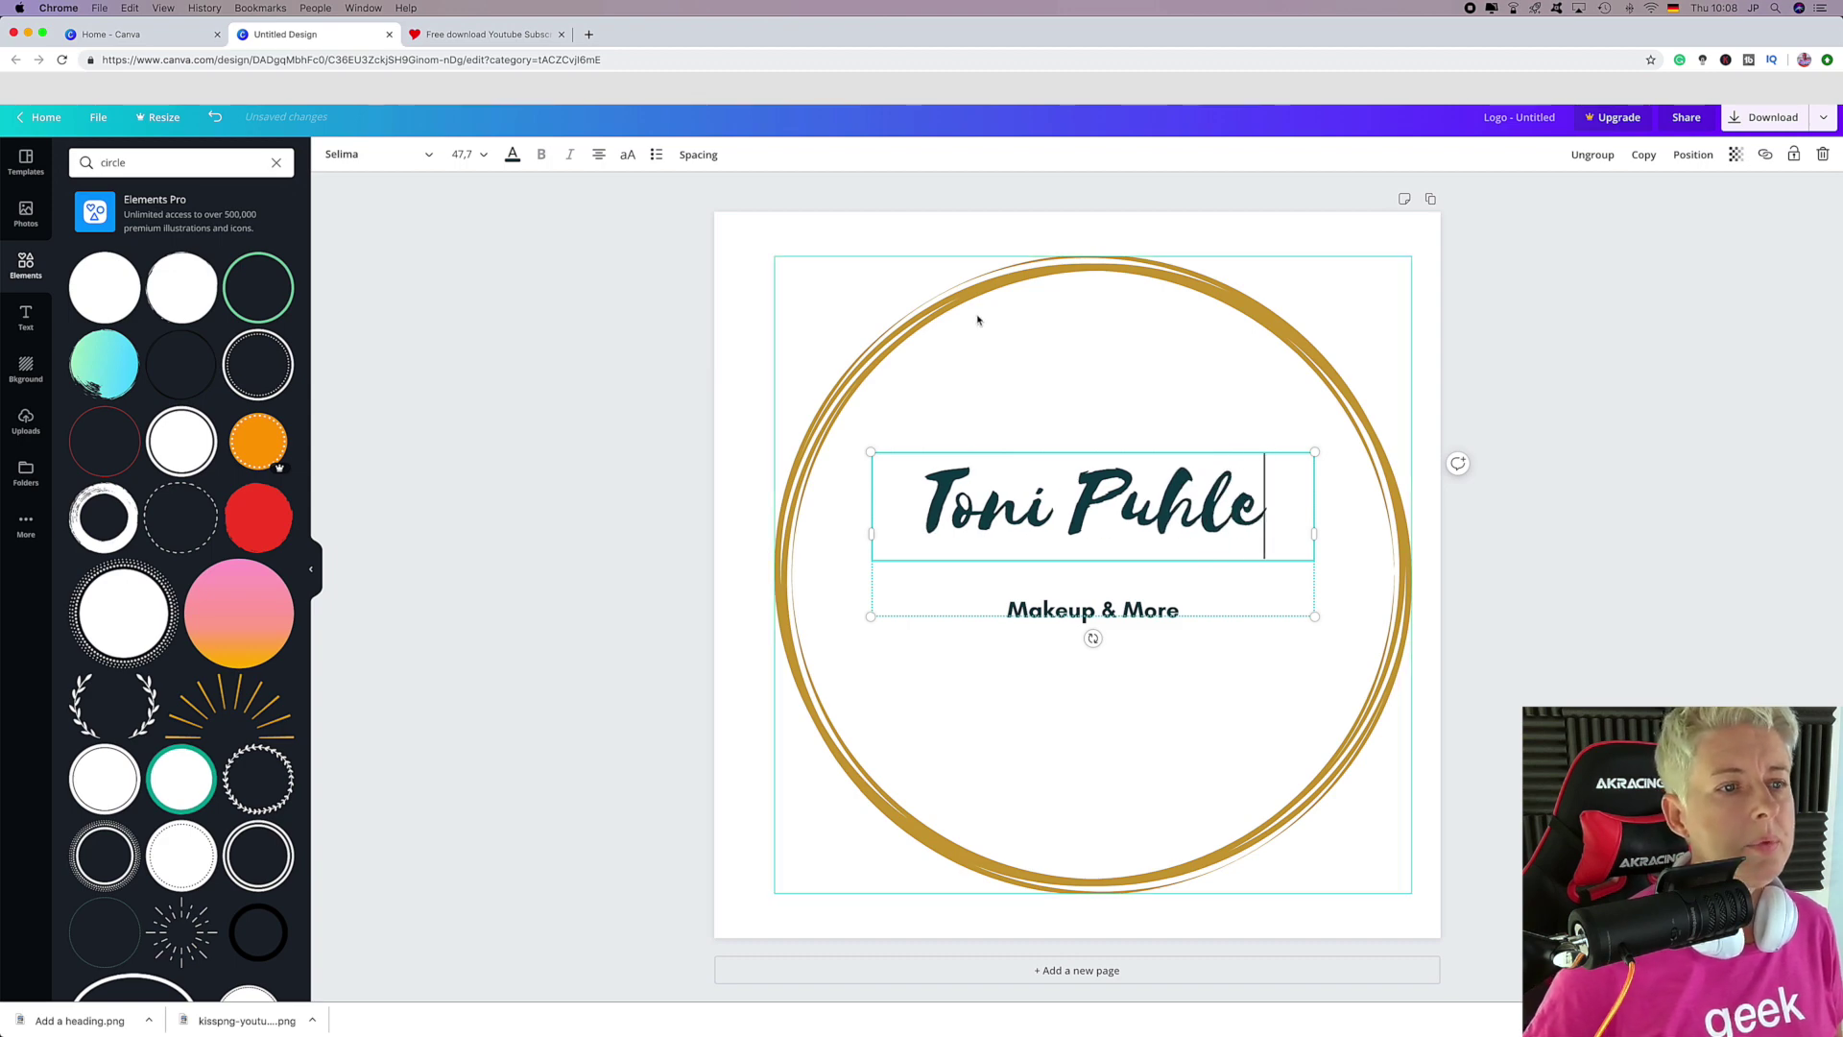
{"action": "key", "text": "super+a"}
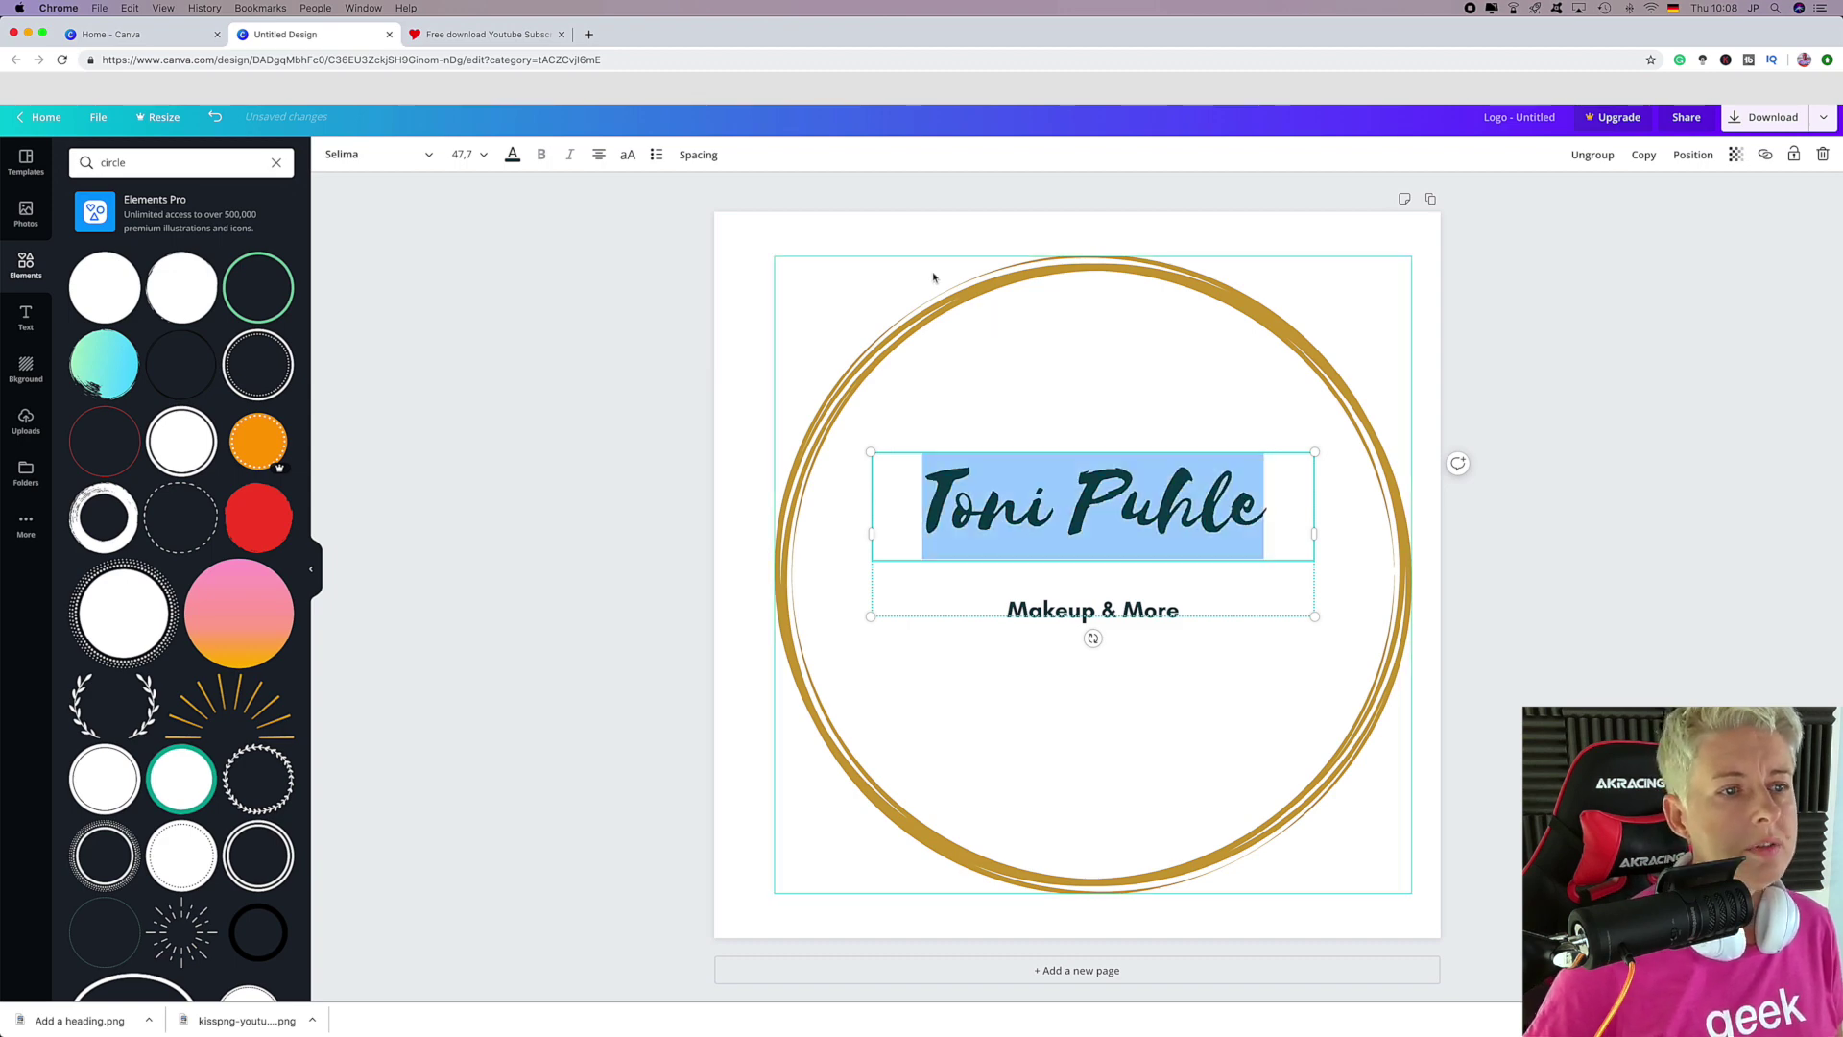
{"action": "left_click", "coordinate": [385, 155]}
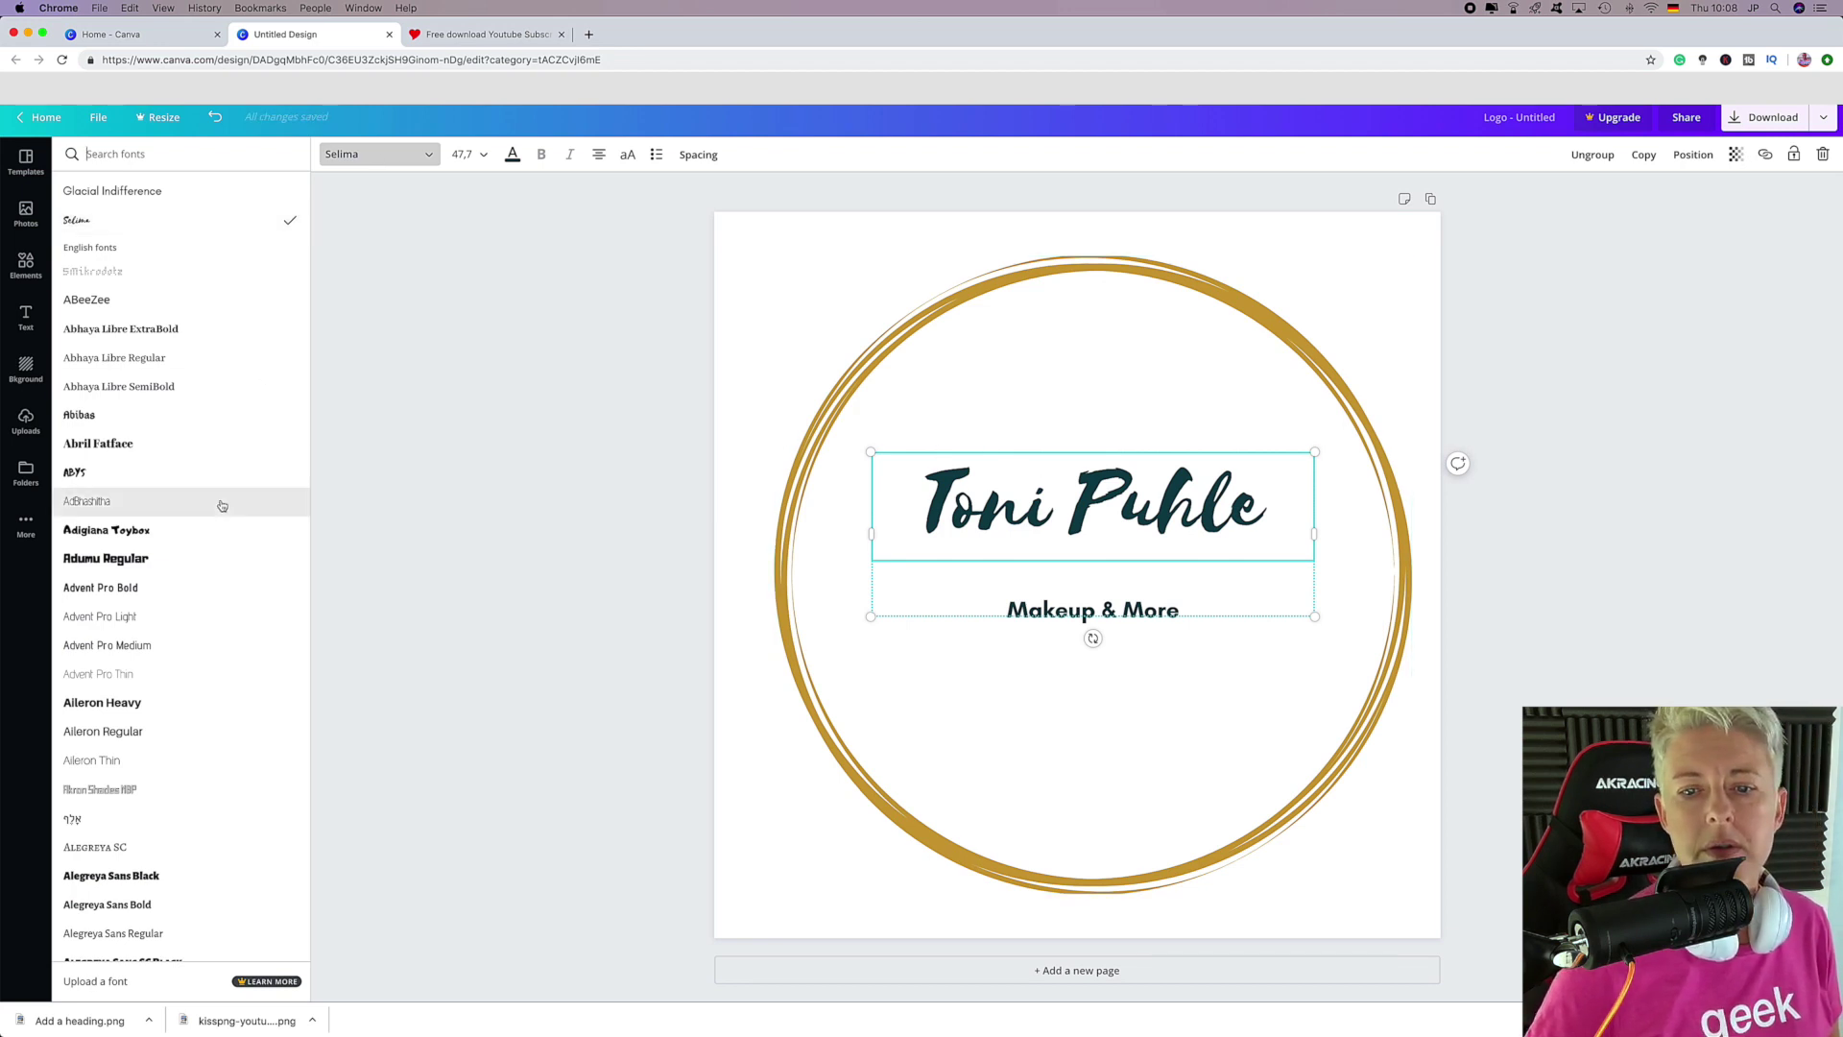
{"action": "left_click", "coordinate": [206, 472]}
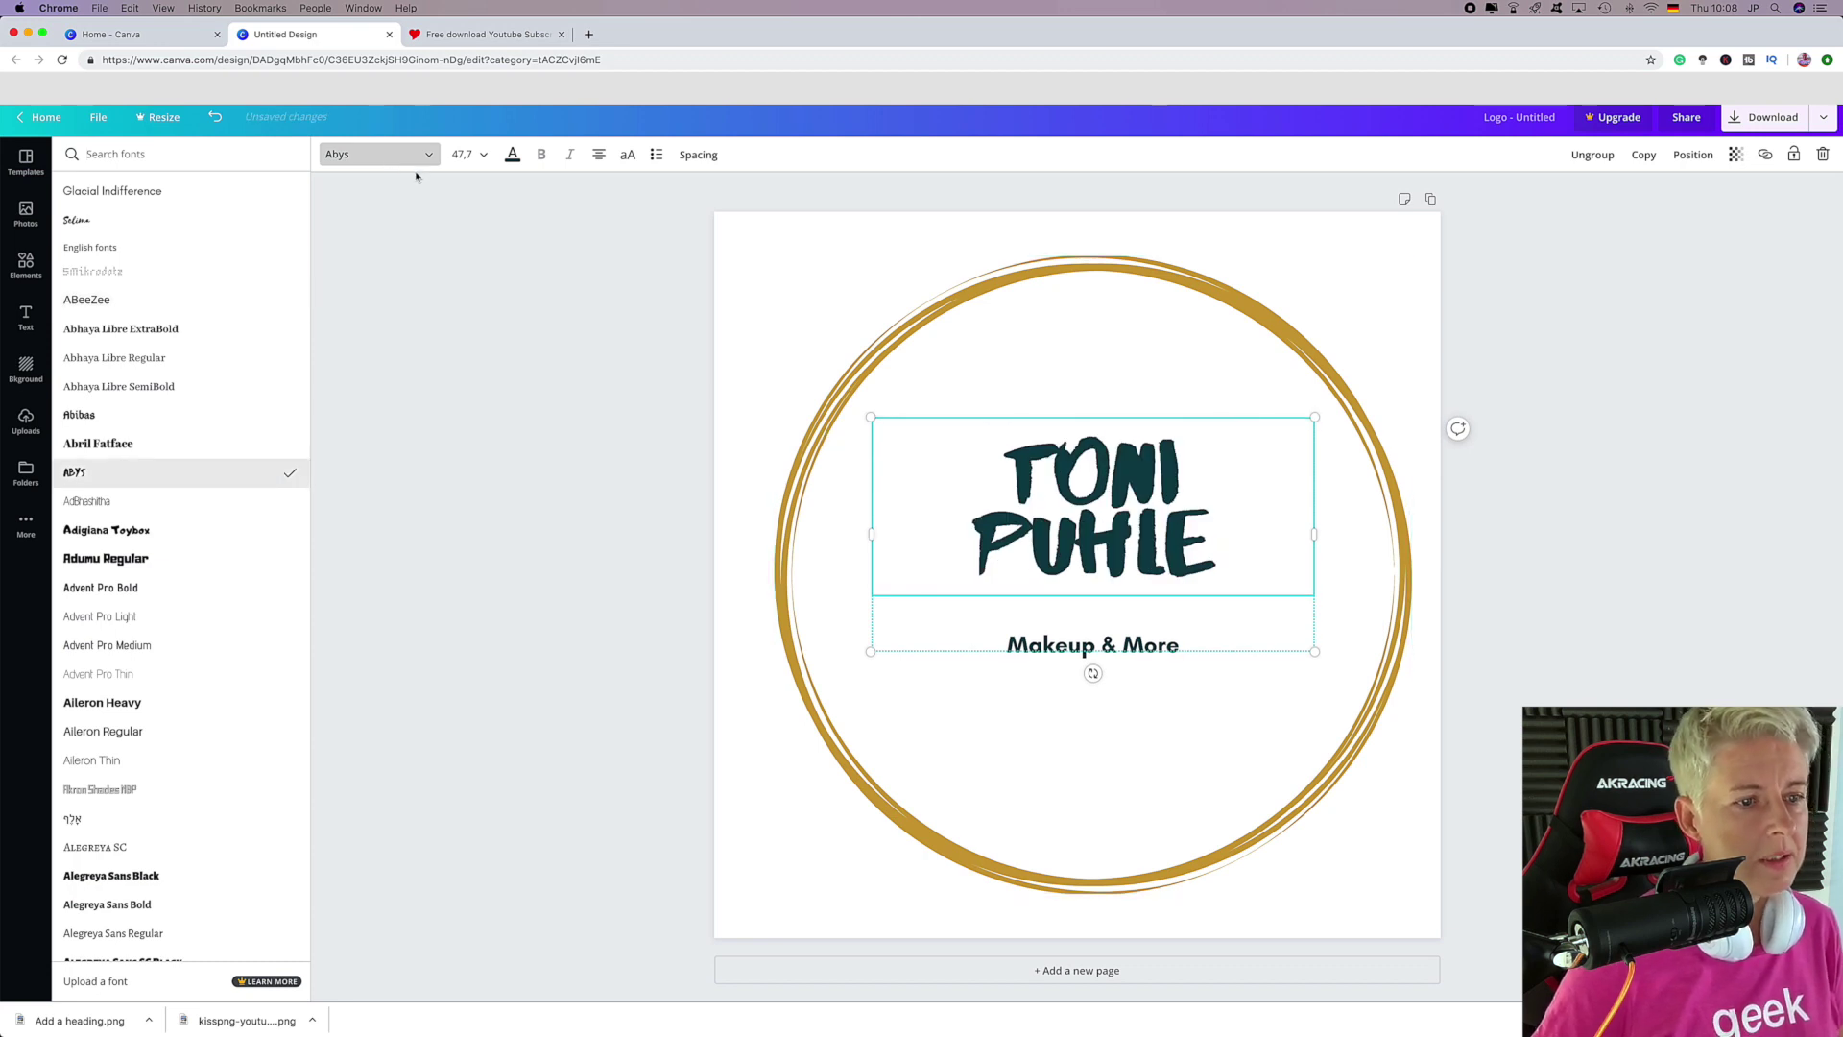
{"action": "left_click", "coordinate": [420, 157]}
{"action": "left_click", "coordinate": [430, 158]}
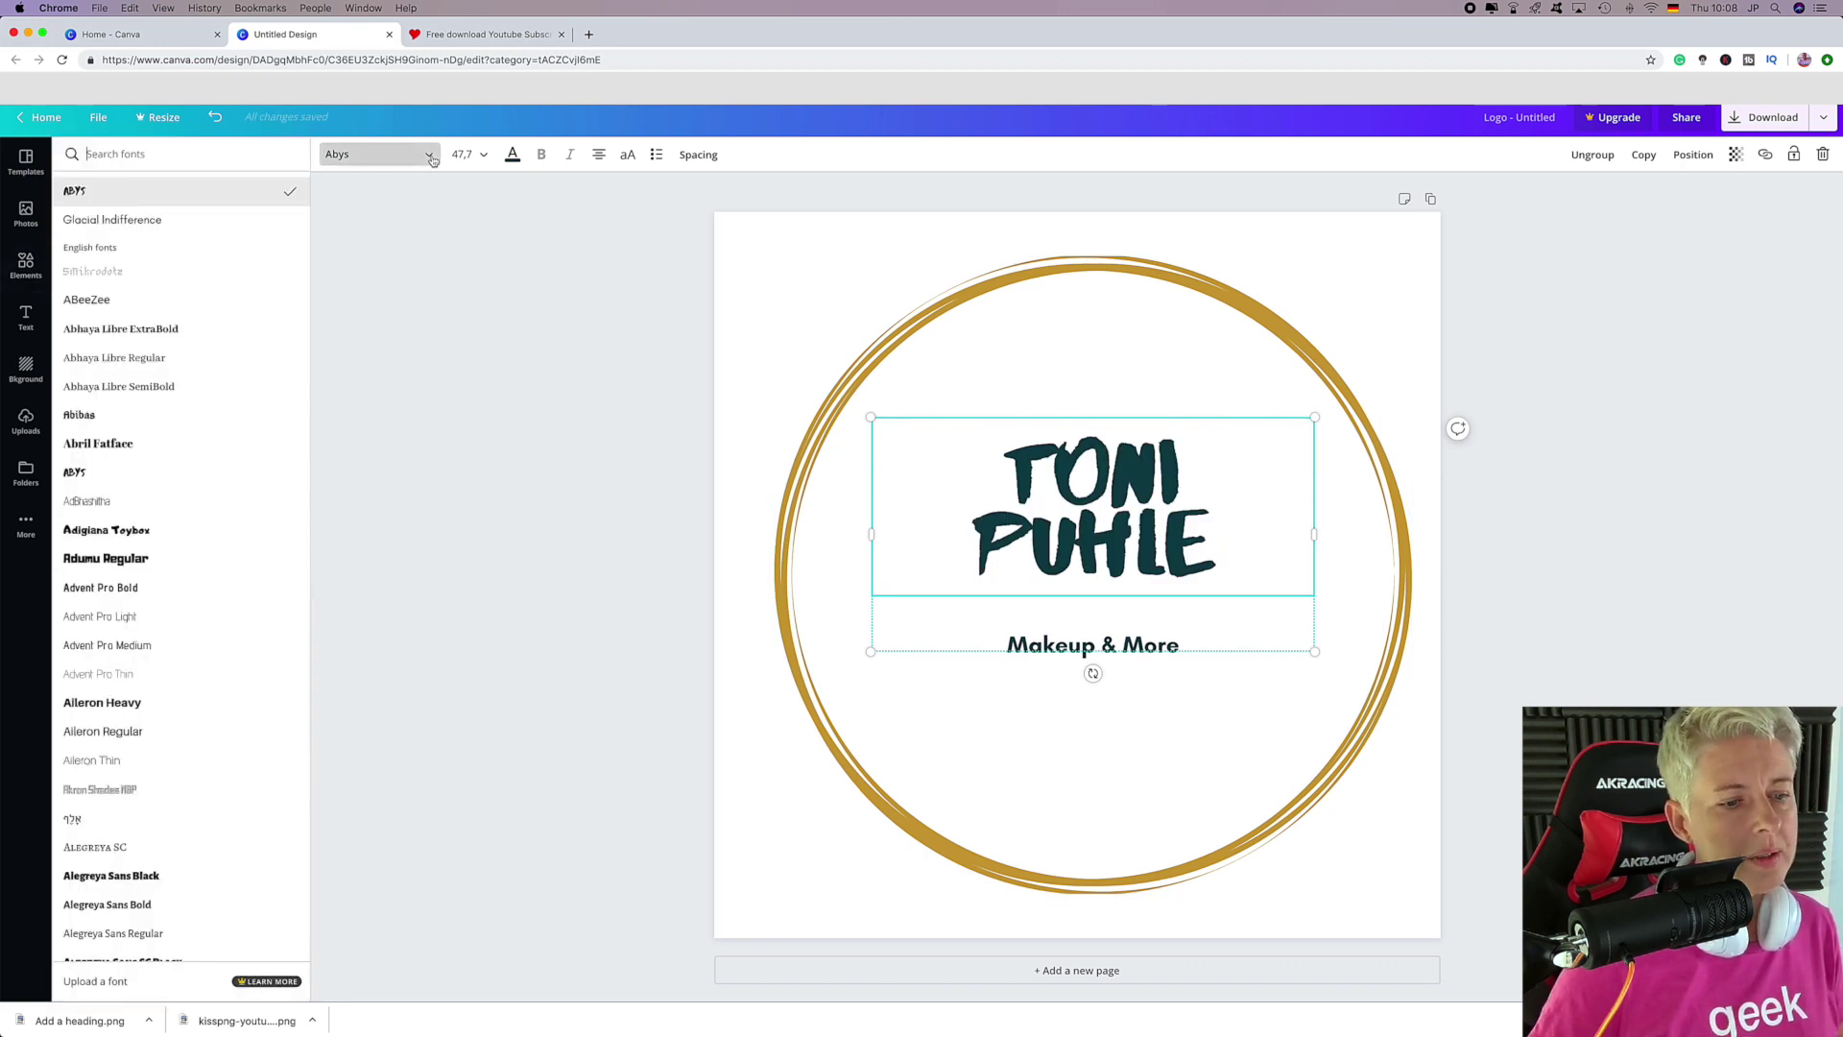
{"action": "scroll", "coordinate": [208, 699], "scroll_direction": "down", "scroll_amount": 15}
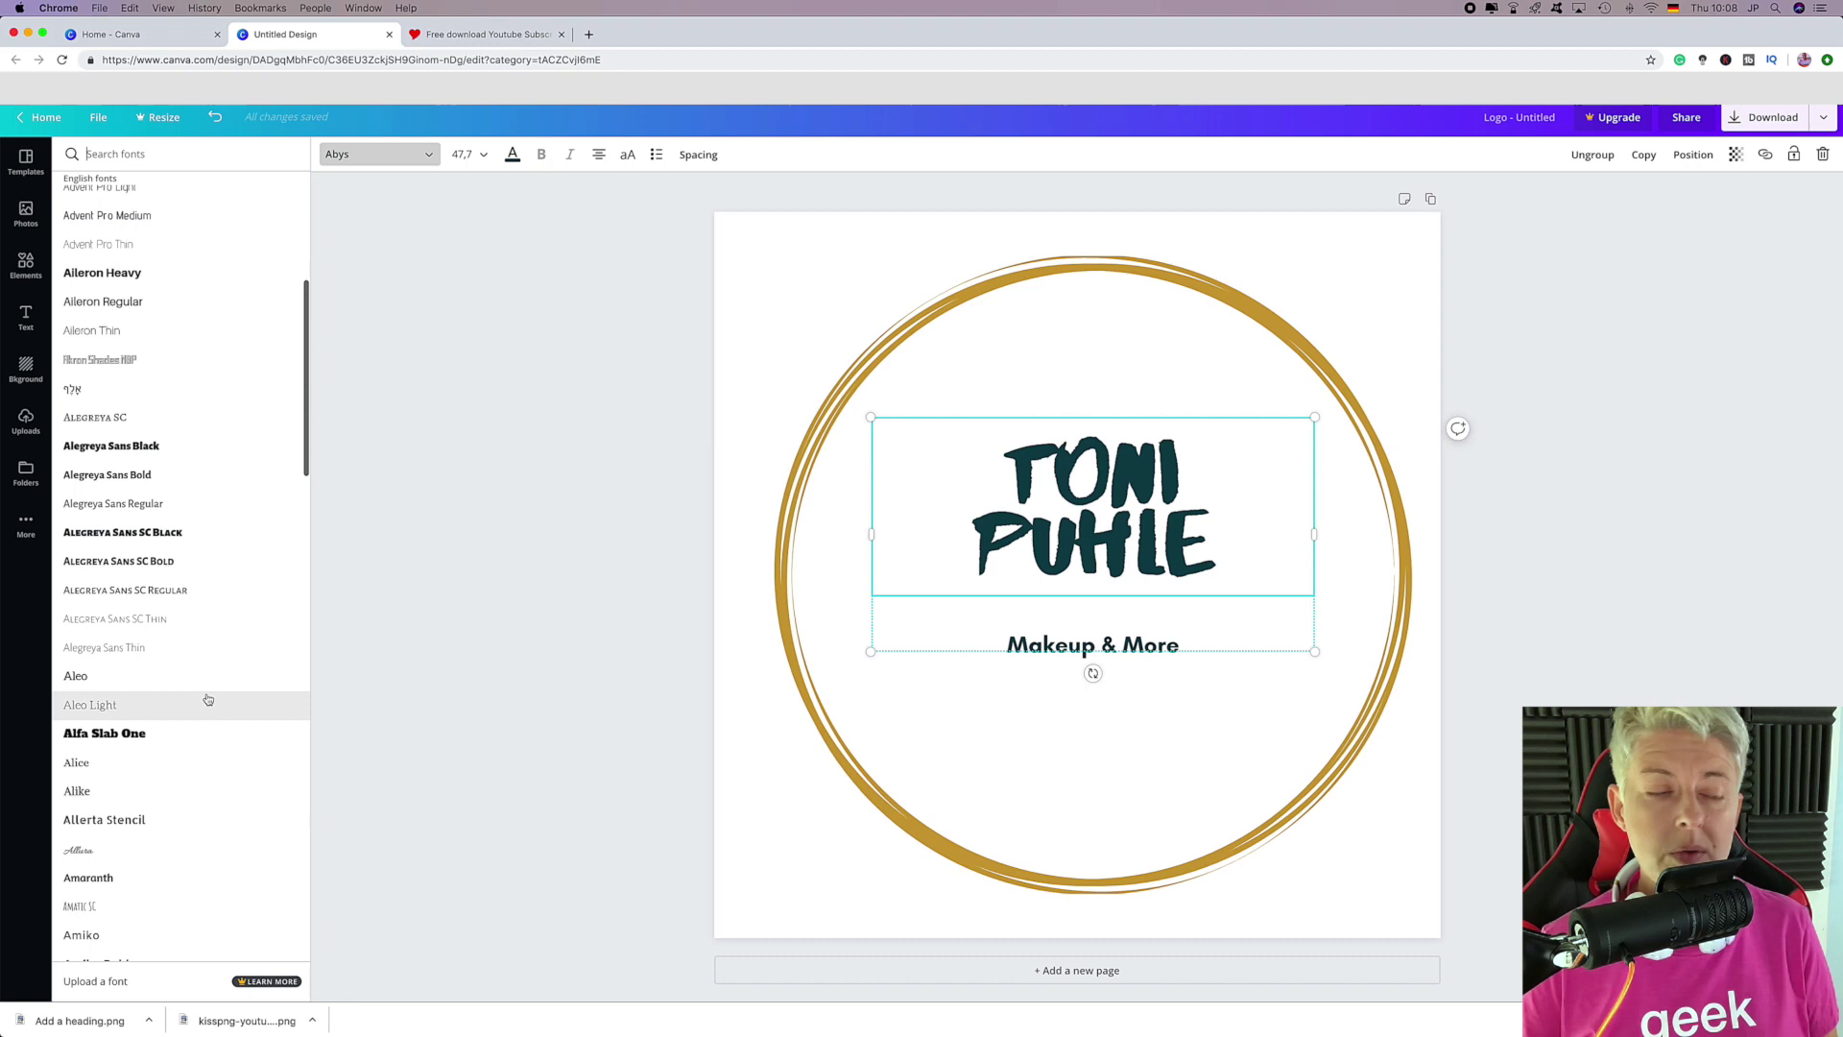
{"action": "scroll", "coordinate": [207, 699], "scroll_direction": "down", "scroll_amount": 5}
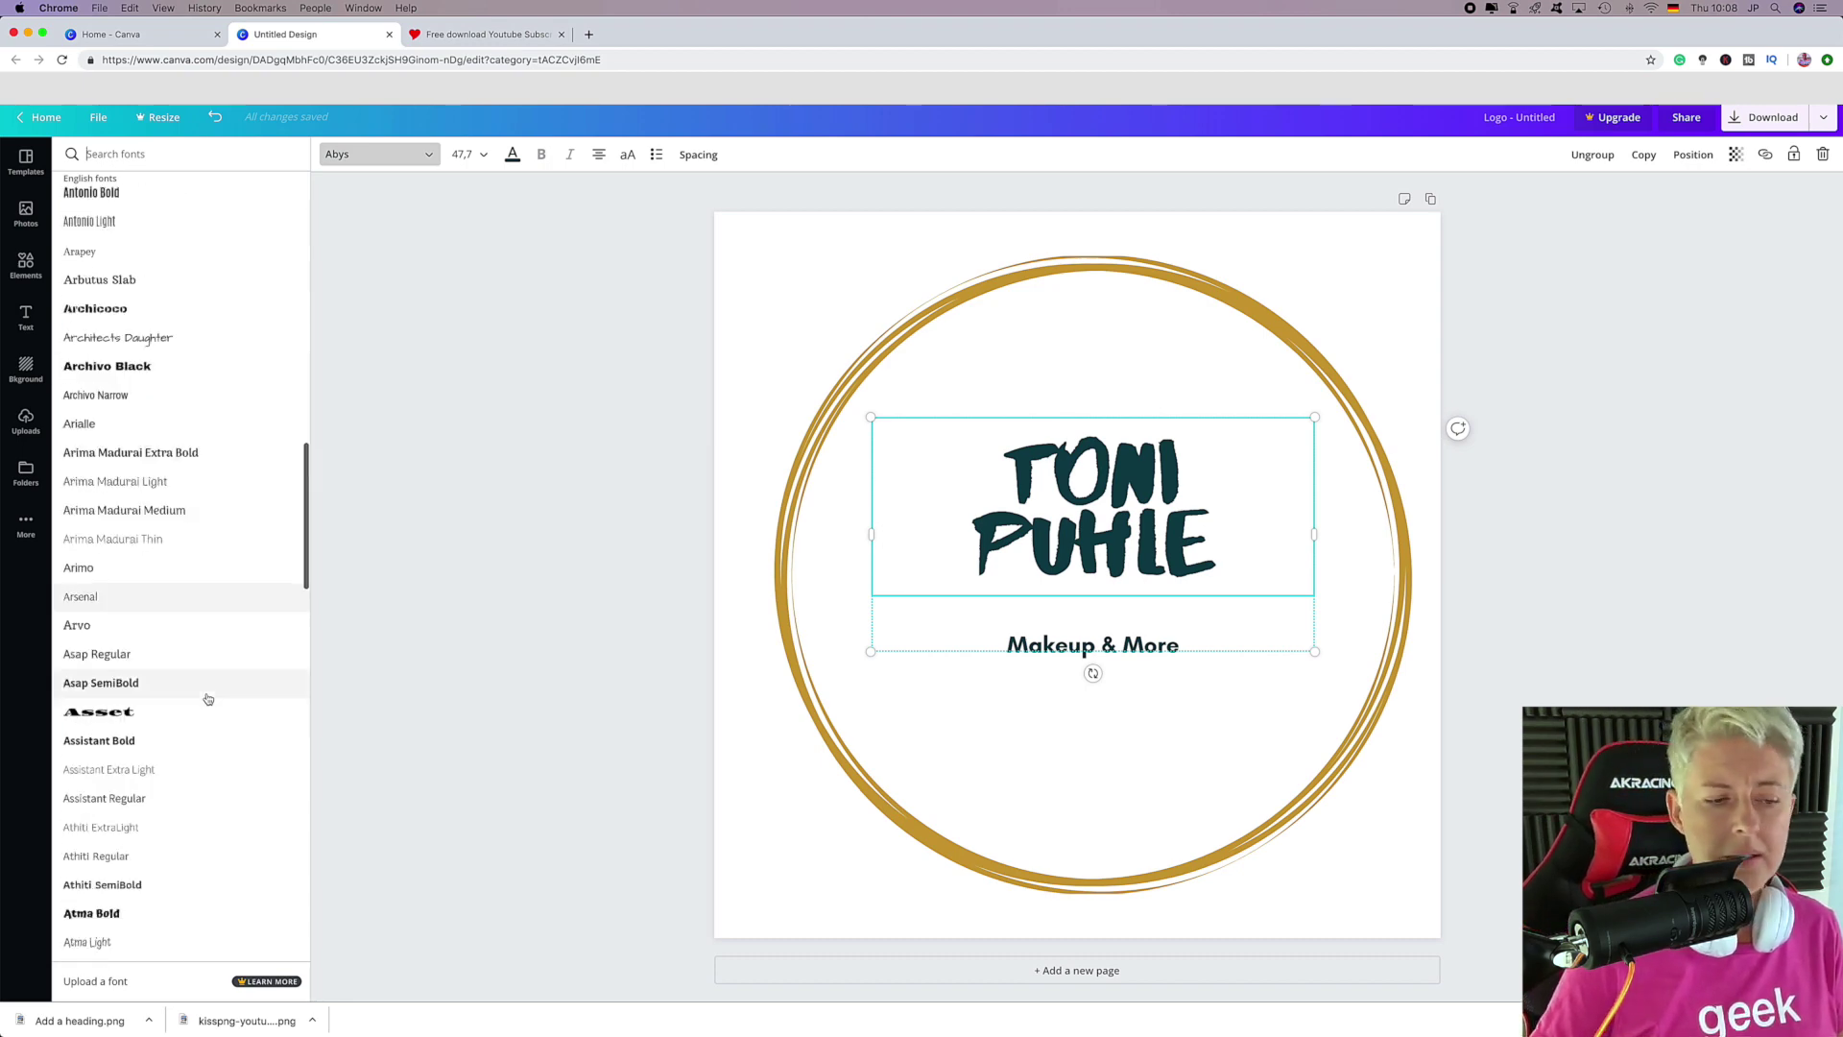
{"action": "scroll", "coordinate": [207, 699], "scroll_direction": "down", "scroll_amount": 5}
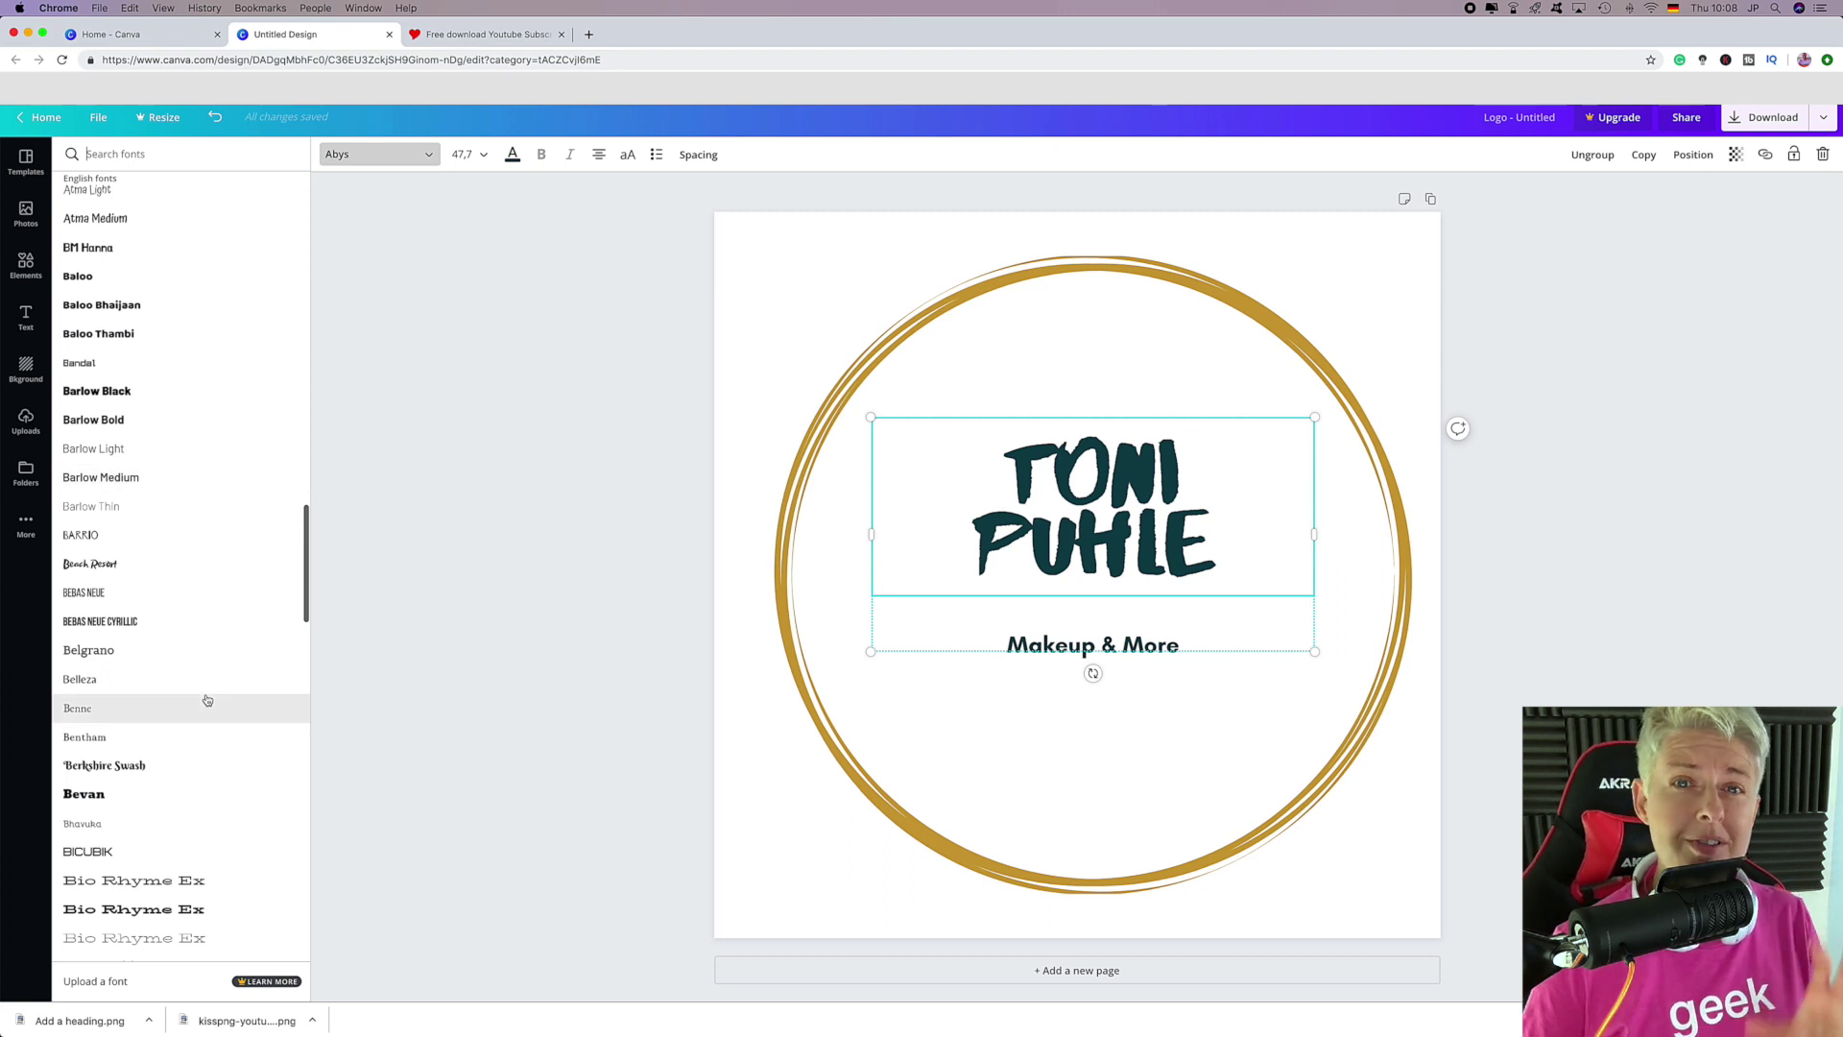
{"action": "scroll", "coordinate": [208, 700], "scroll_direction": "down", "scroll_amount": 5}
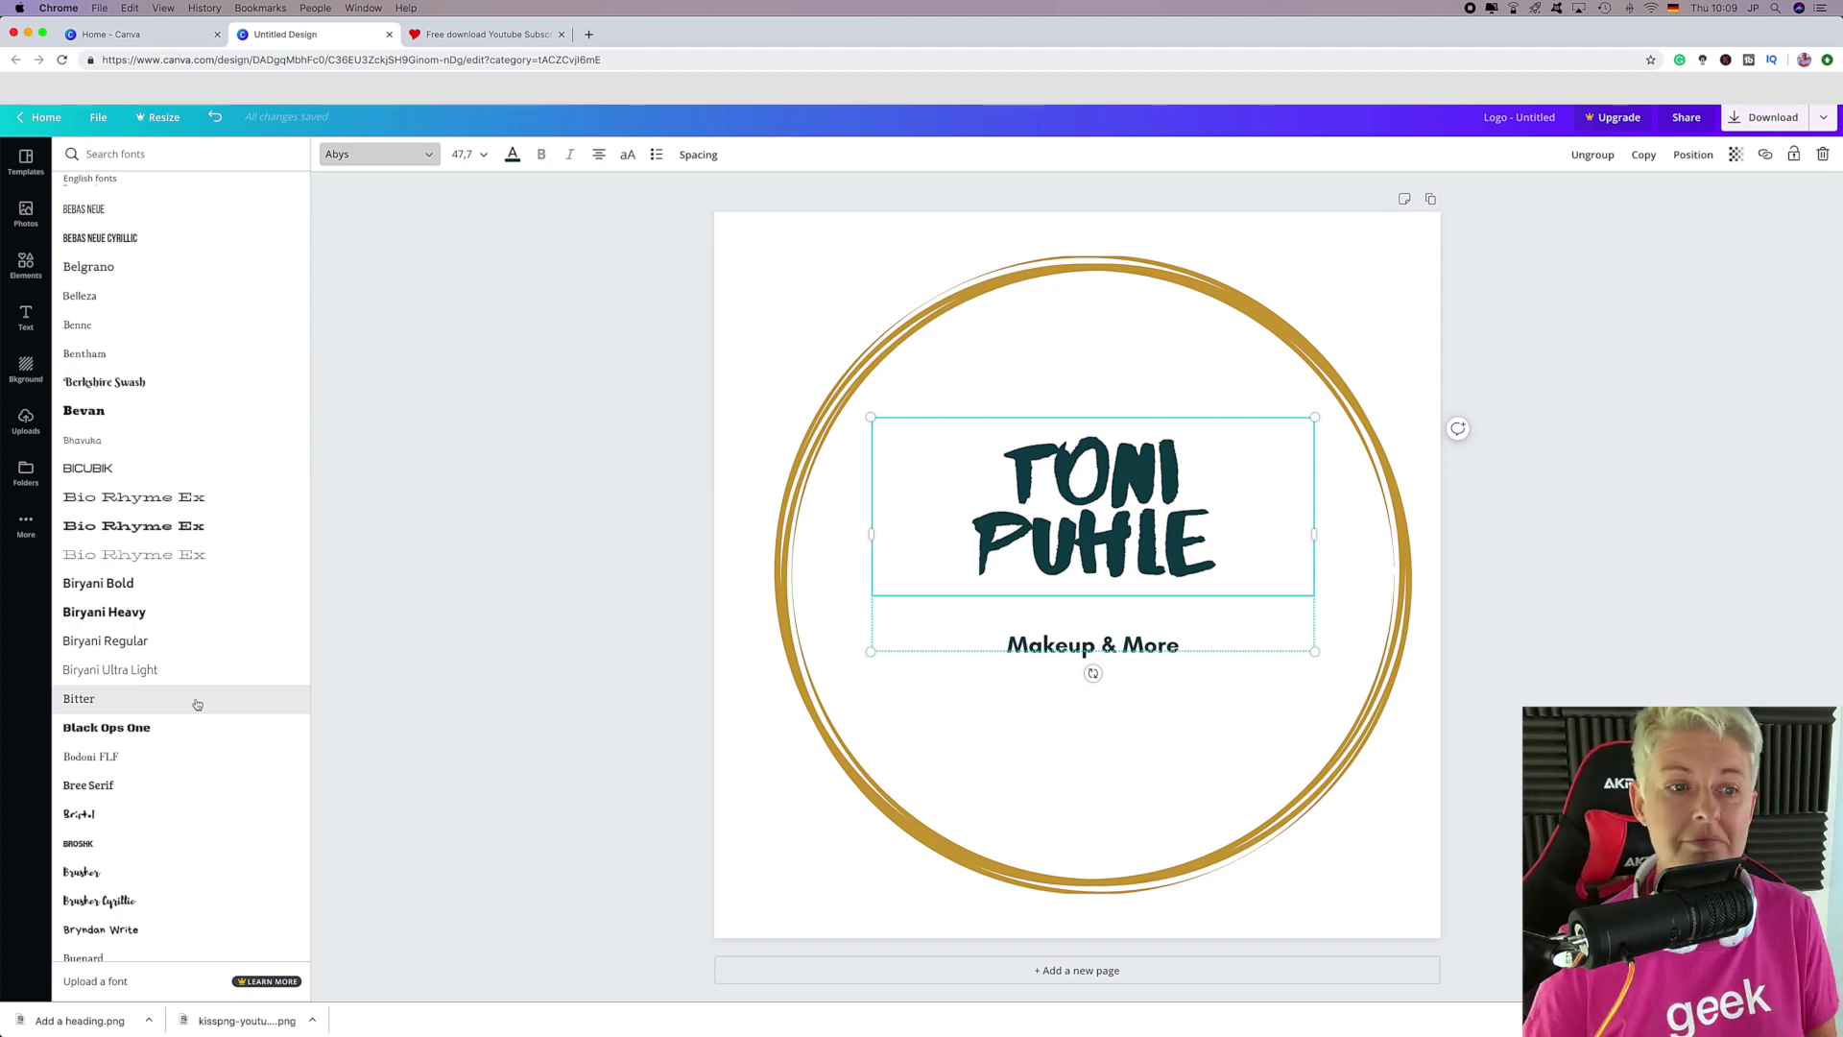
{"action": "scroll", "coordinate": [197, 704], "scroll_direction": "down", "scroll_amount": 20}
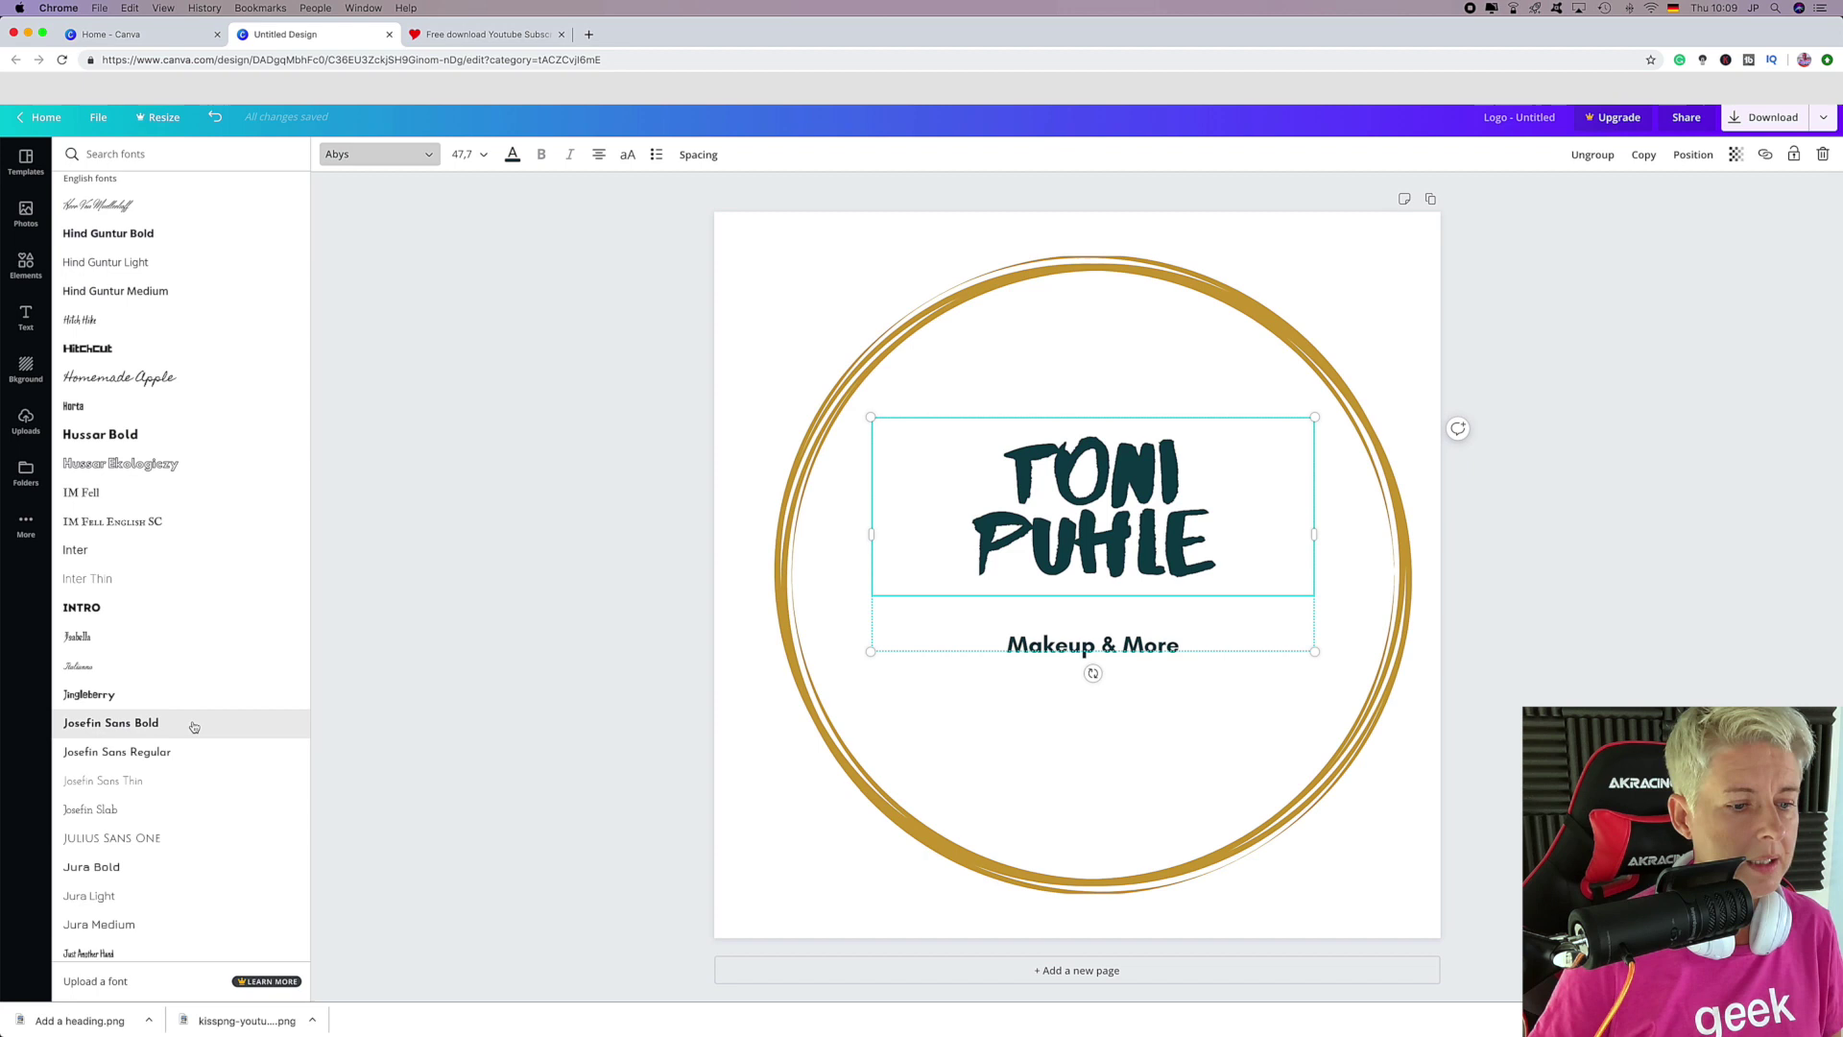
{"action": "scroll", "coordinate": [194, 726], "scroll_direction": "down", "scroll_amount": 12}
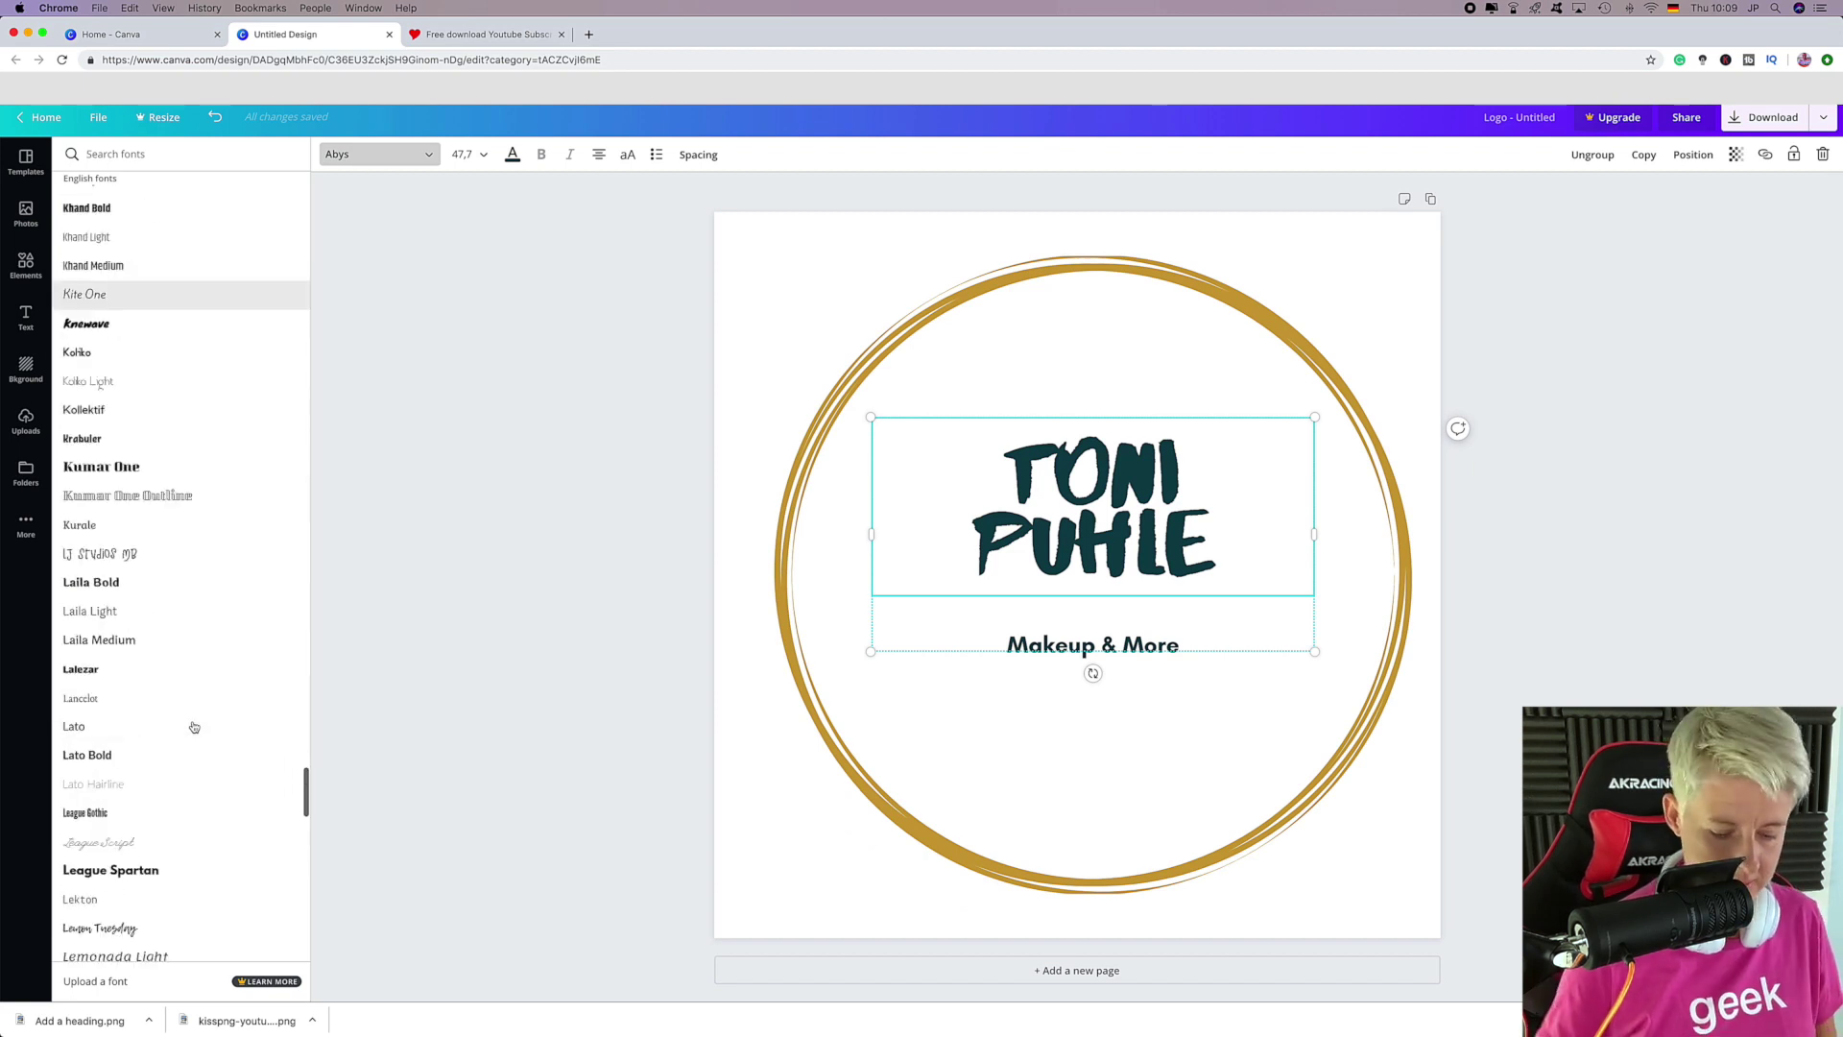
{"action": "scroll", "coordinate": [194, 726], "scroll_direction": "down", "scroll_amount": 2}
{"action": "scroll", "coordinate": [193, 726], "scroll_direction": "down", "scroll_amount": 15}
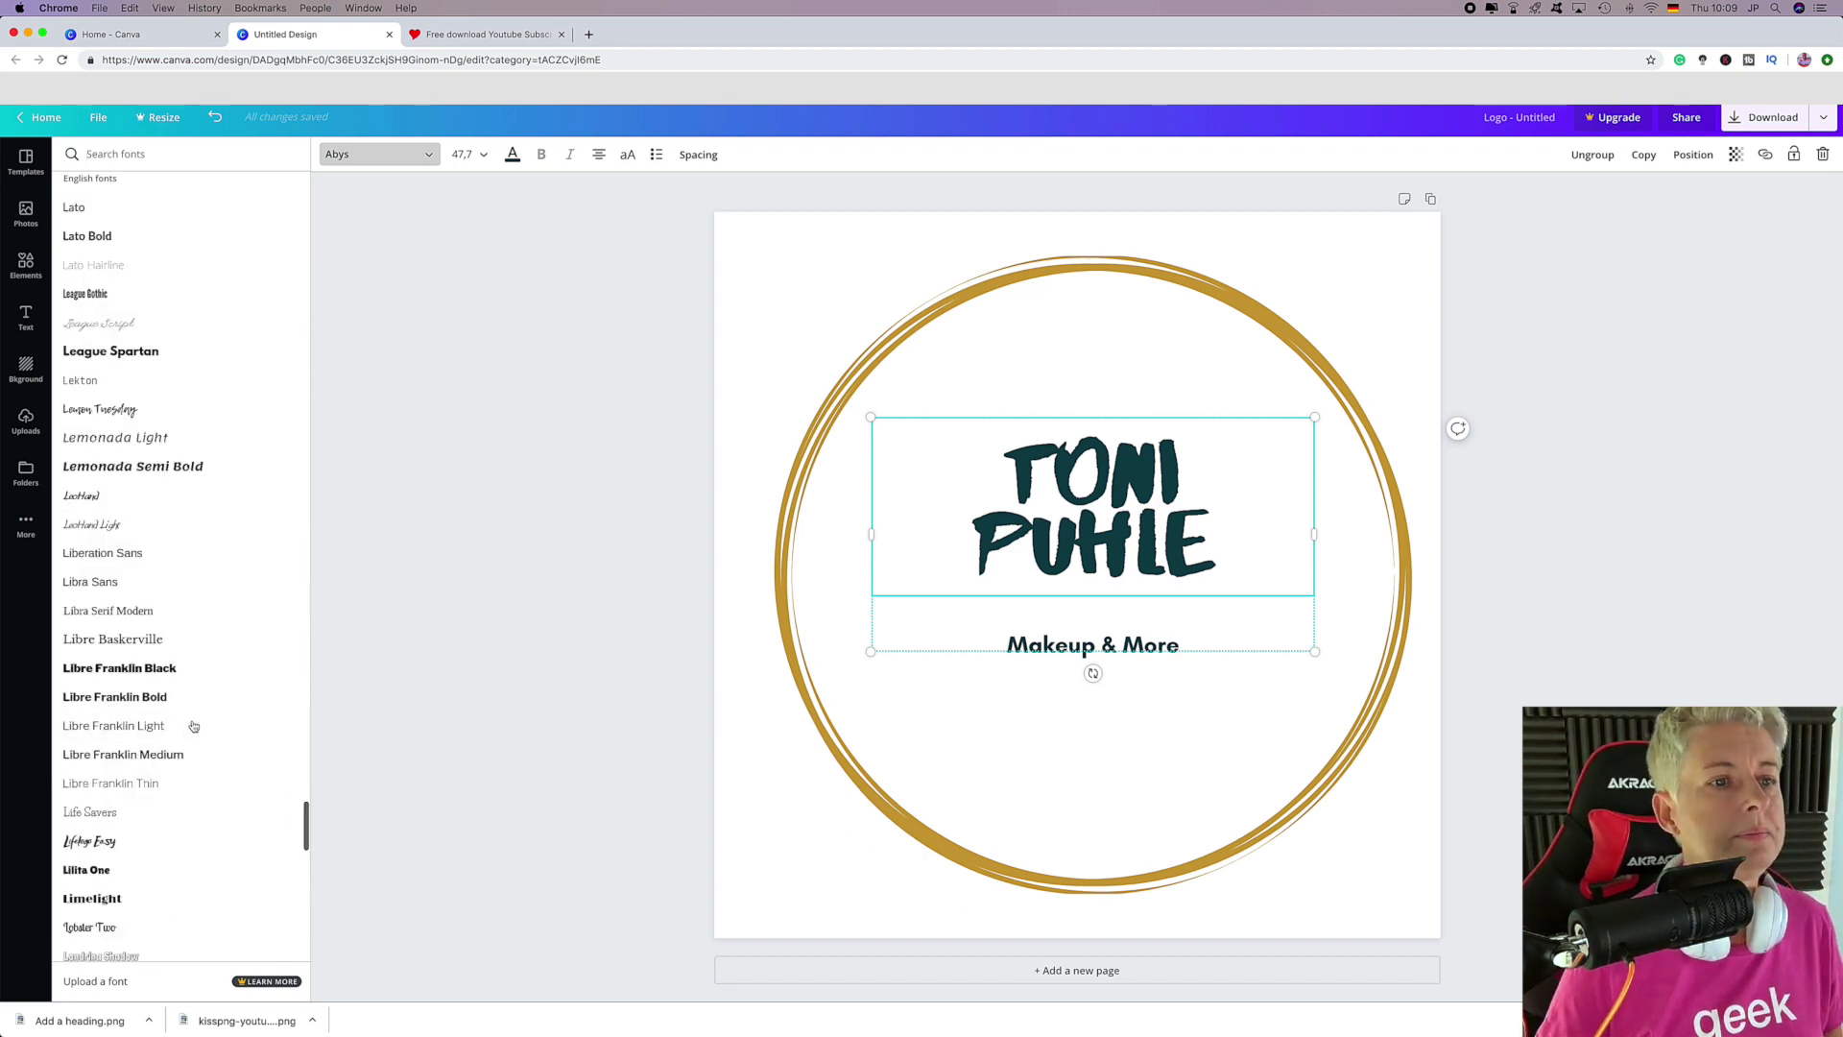
Apply the Playlist Script font to the name heading.
{"action": "left_click", "coordinate": [111, 153]}
{"action": "type", "text": "play"}
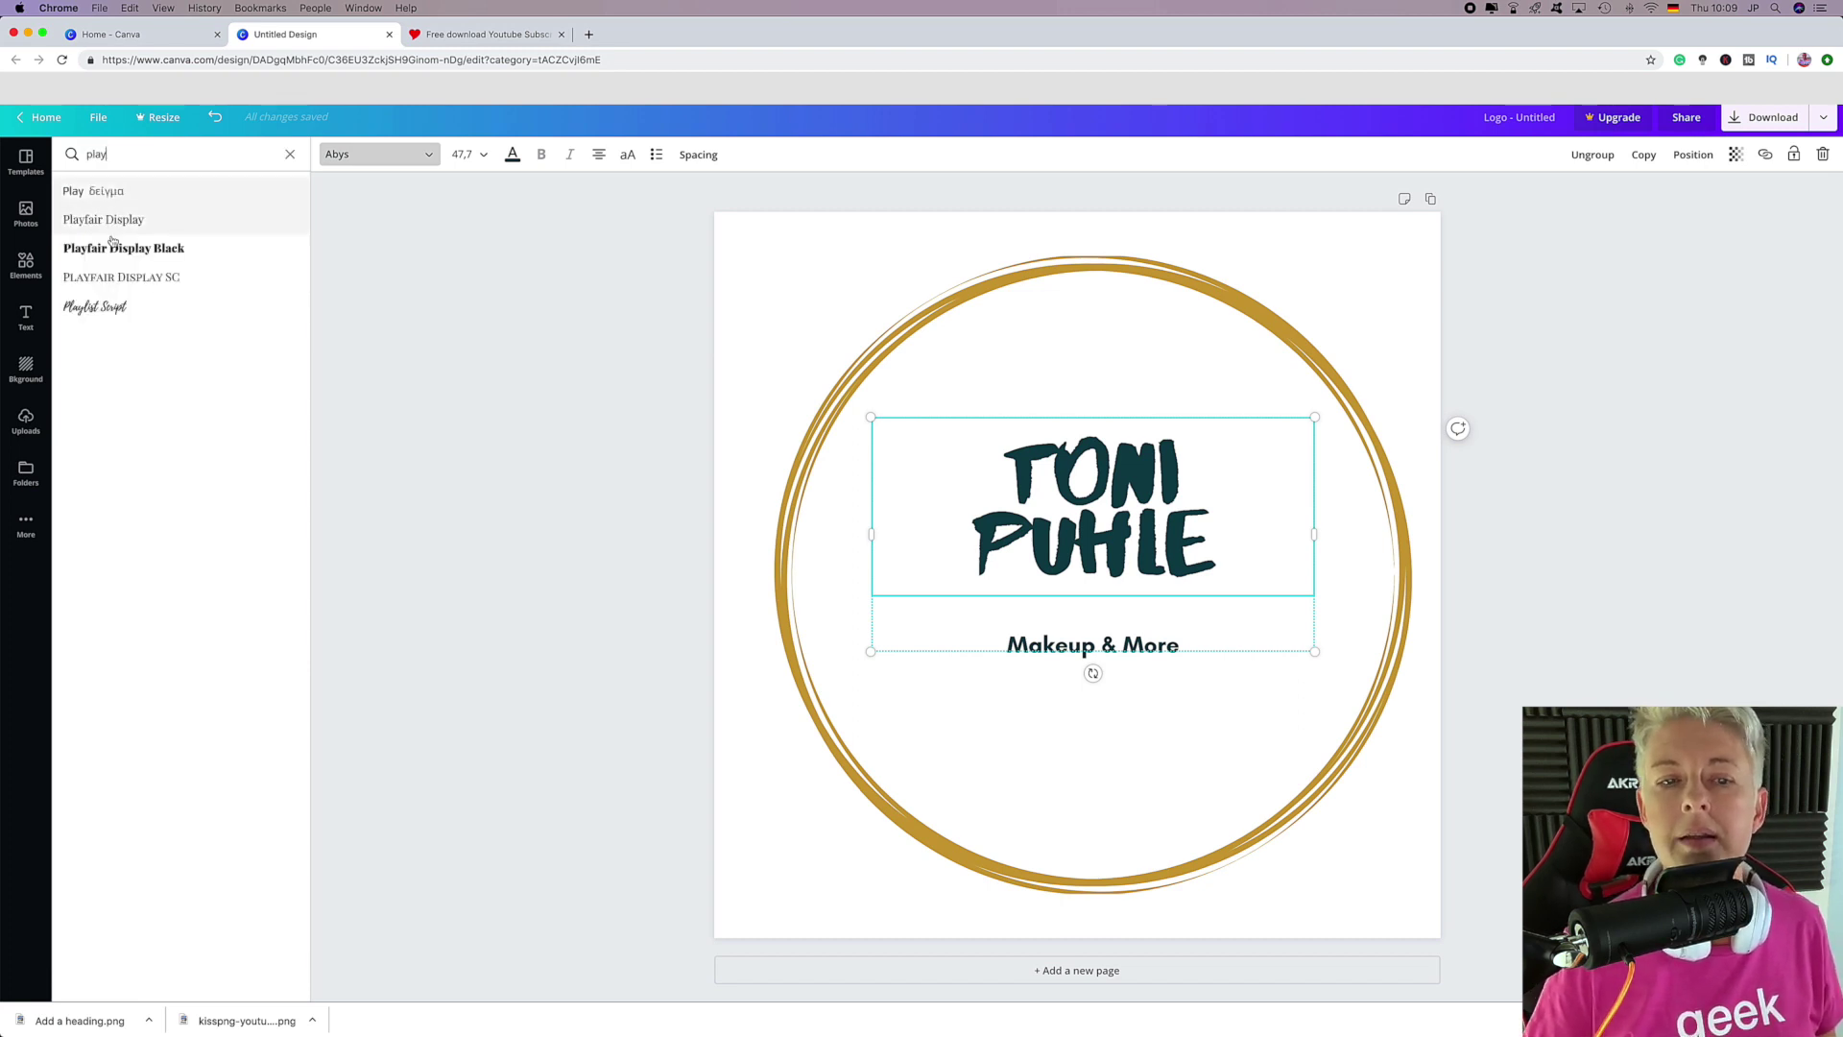
{"action": "left_click", "coordinate": [106, 306]}
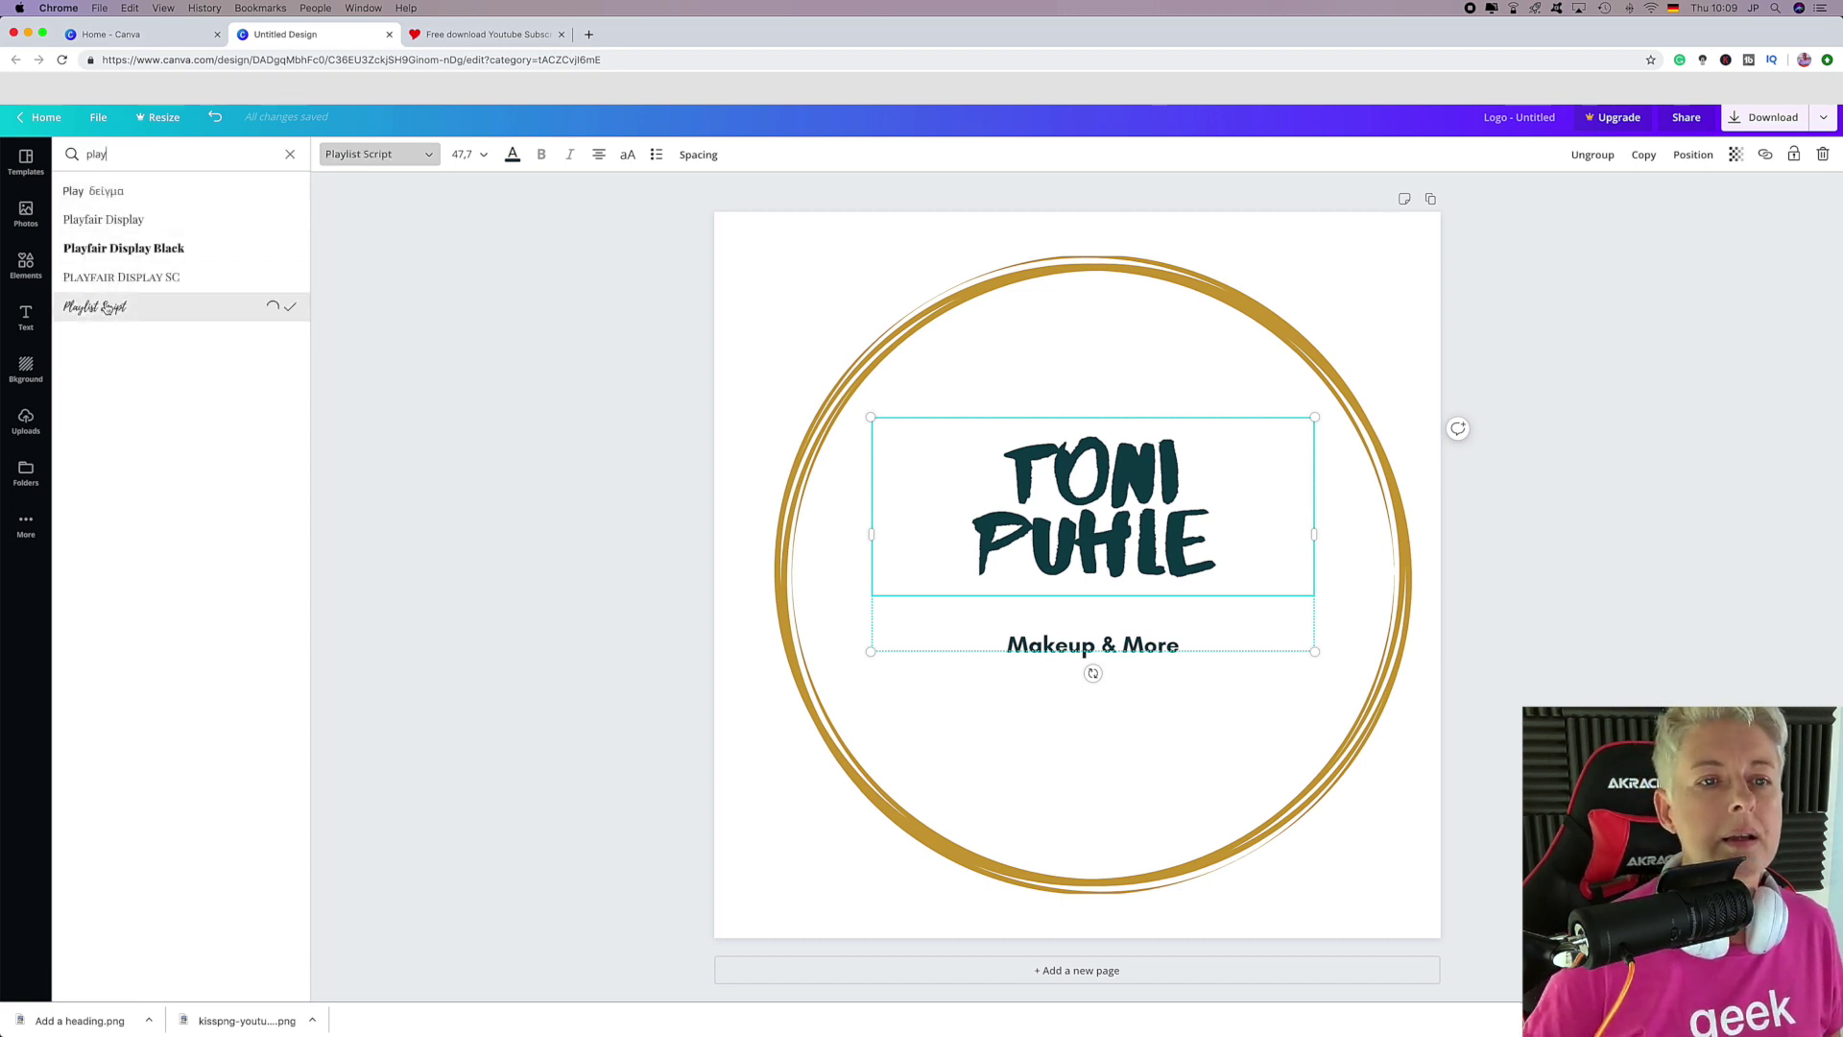
Set the whole name heading to font size 56.
{"action": "left_click", "coordinate": [1032, 499]}
{"action": "key", "text": "super+a"}
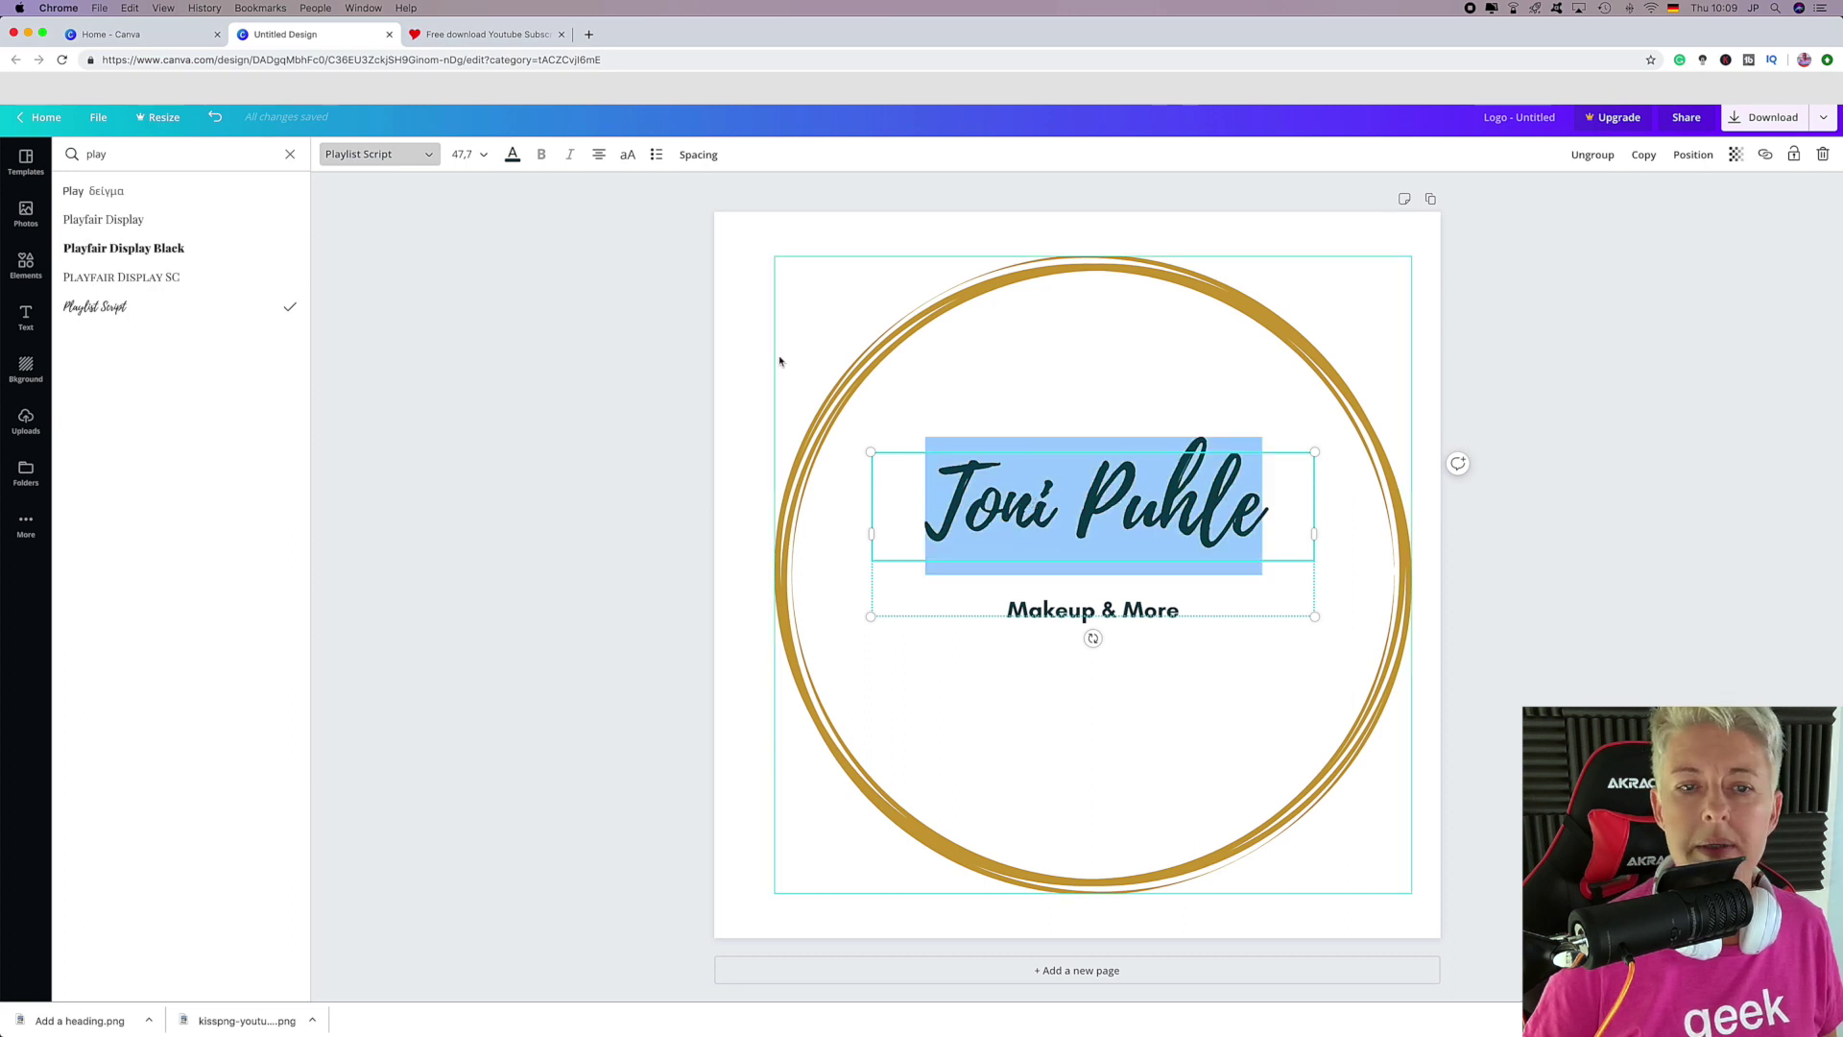
{"action": "left_click", "coordinate": [463, 155]}
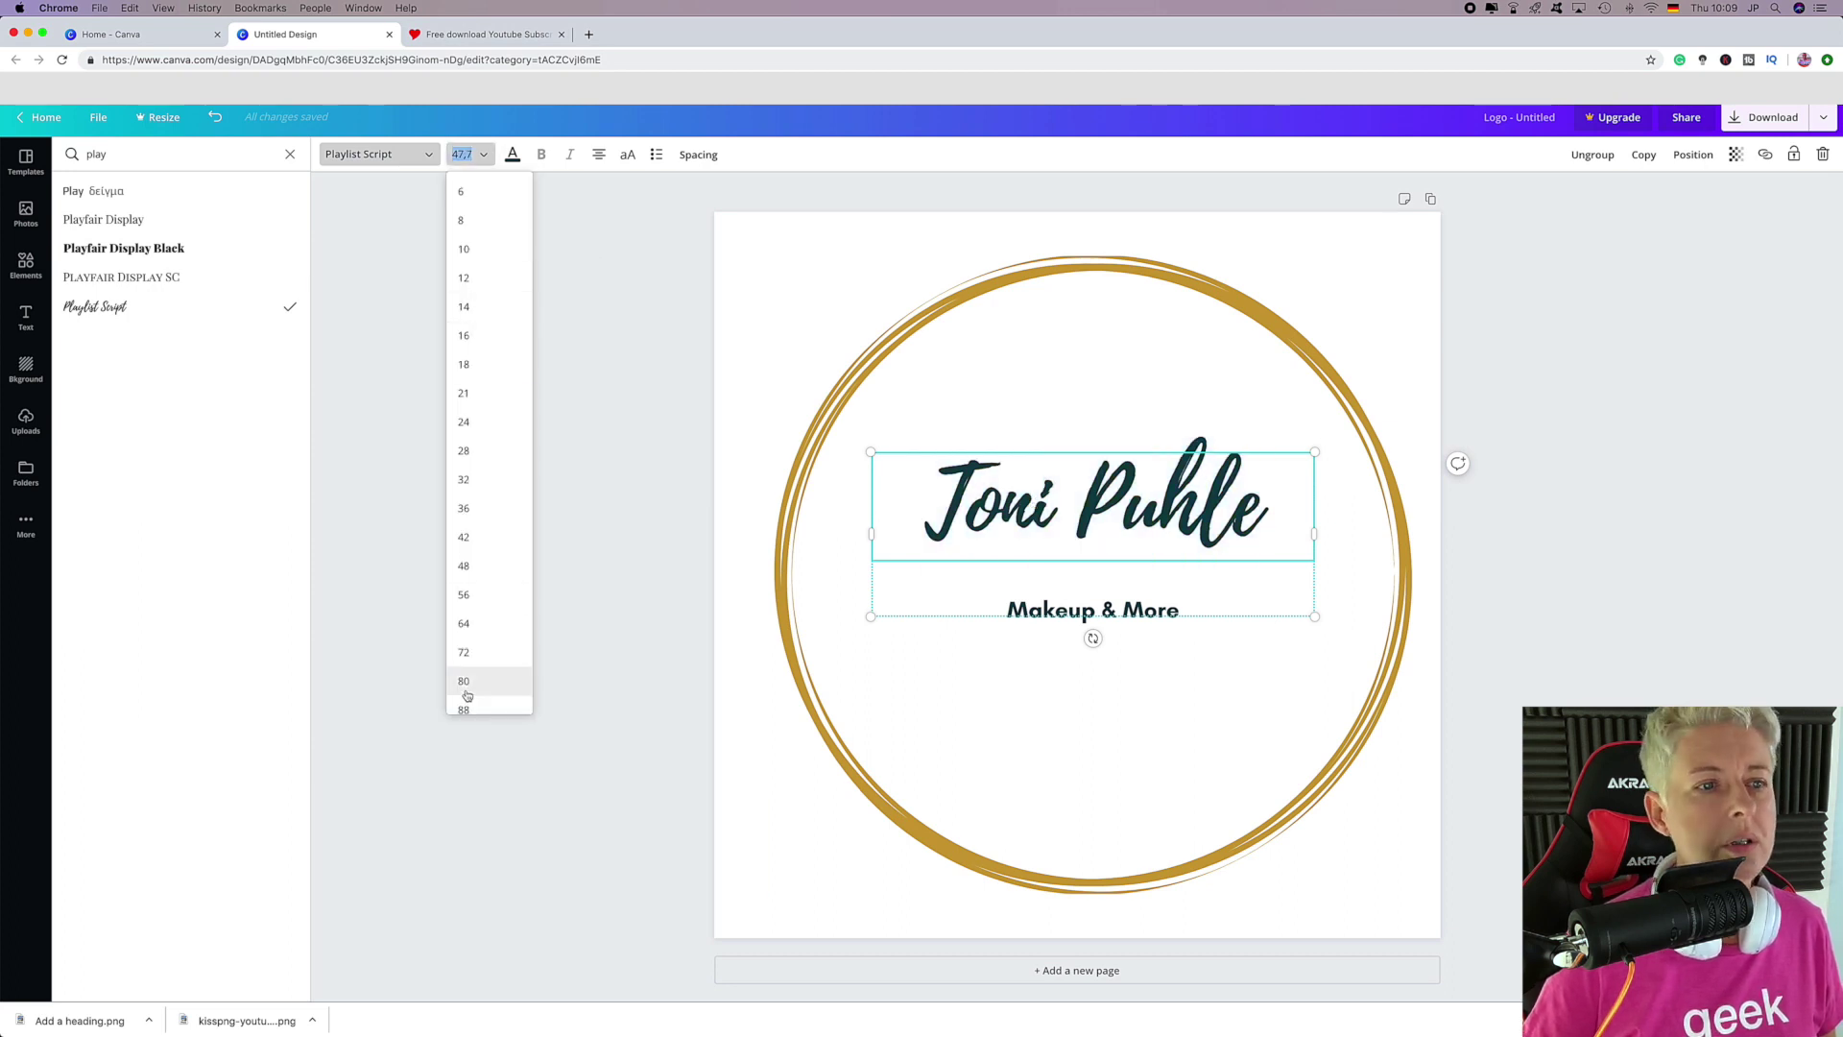
{"action": "left_click", "coordinate": [477, 595]}
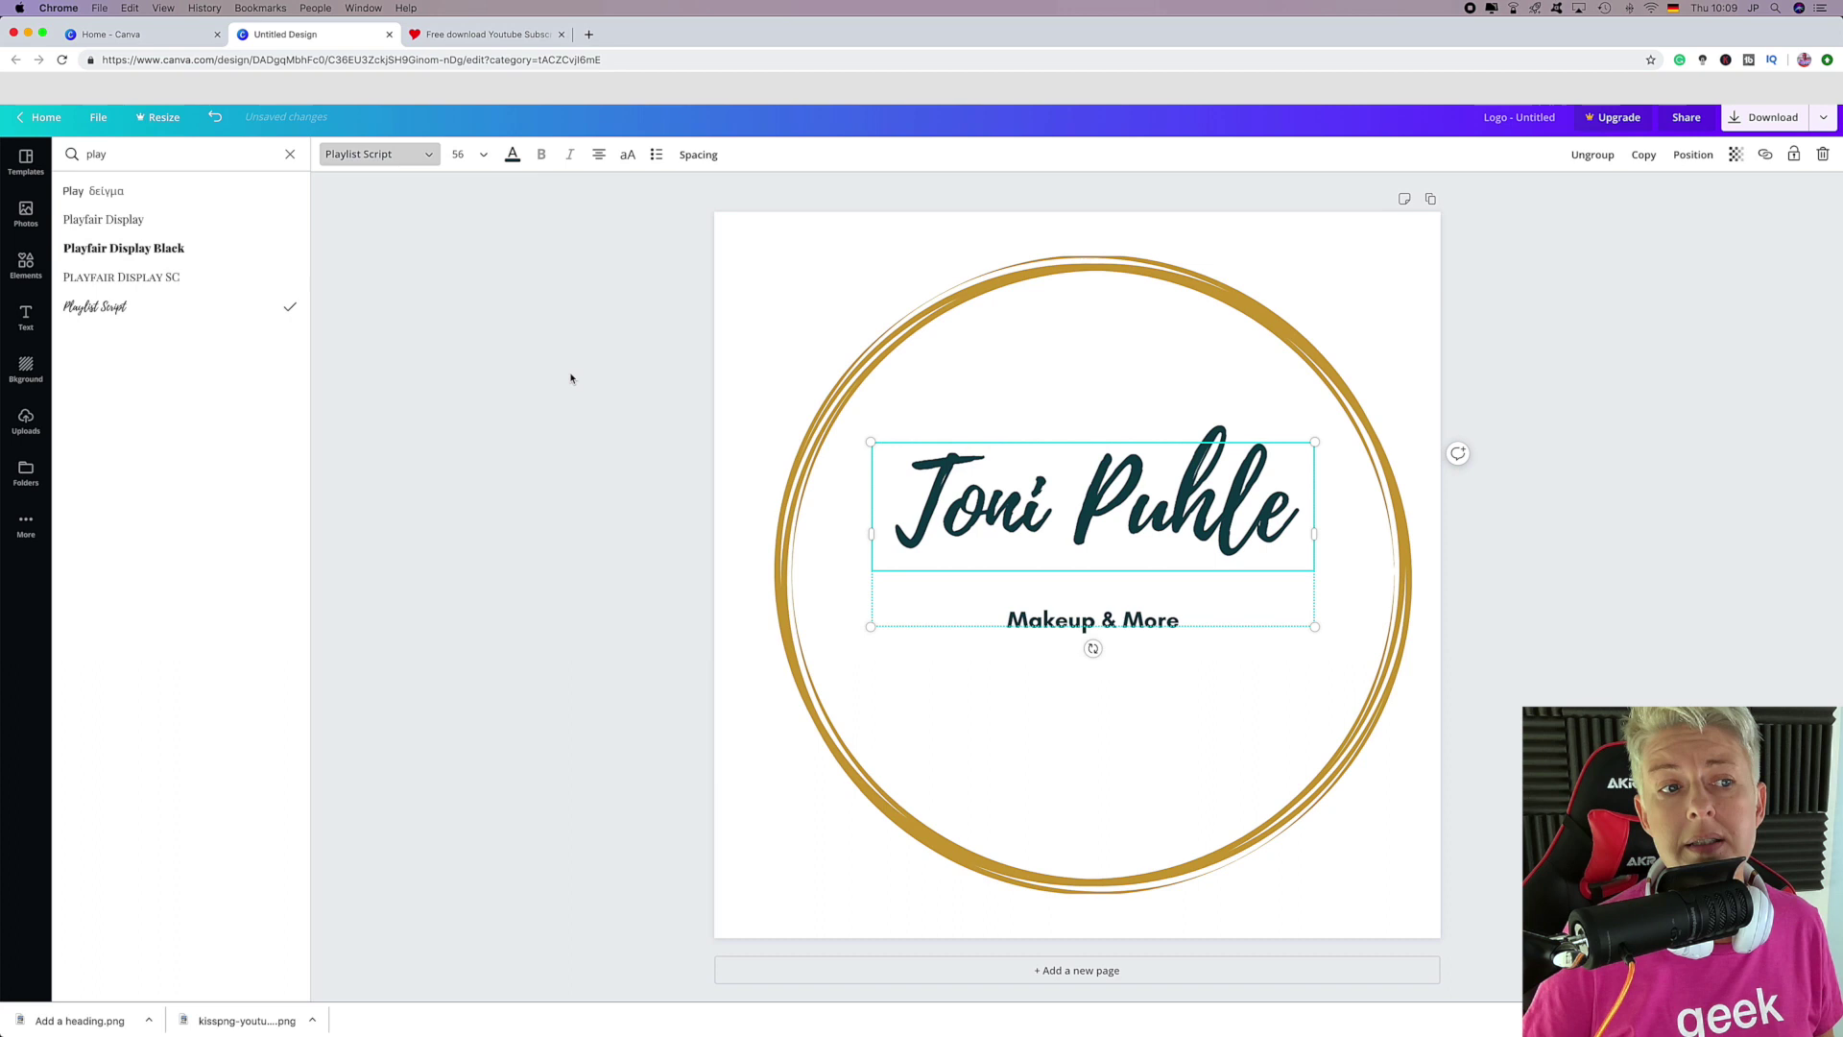
{"action": "left_click", "coordinate": [513, 155]}
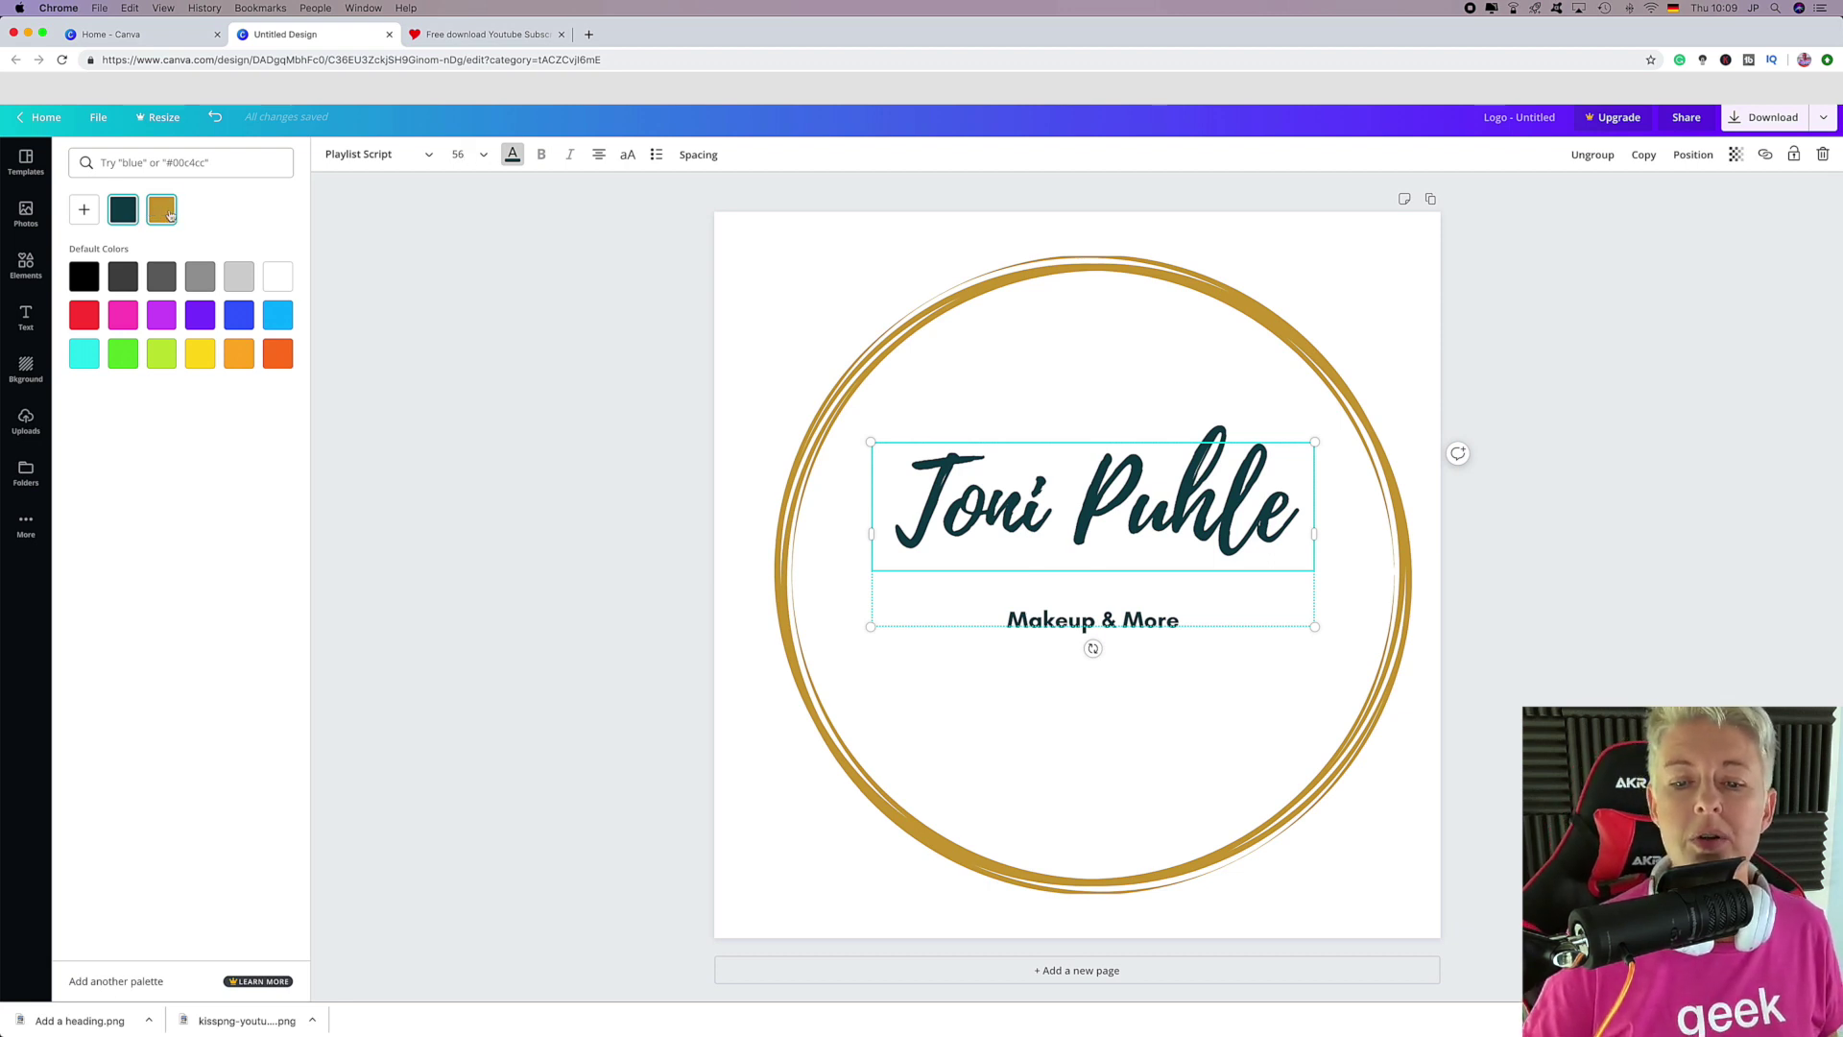
Make the name heading gold and select the Makeup & More line.
{"action": "left_click", "coordinate": [169, 213]}
{"action": "left_click", "coordinate": [1042, 676]}
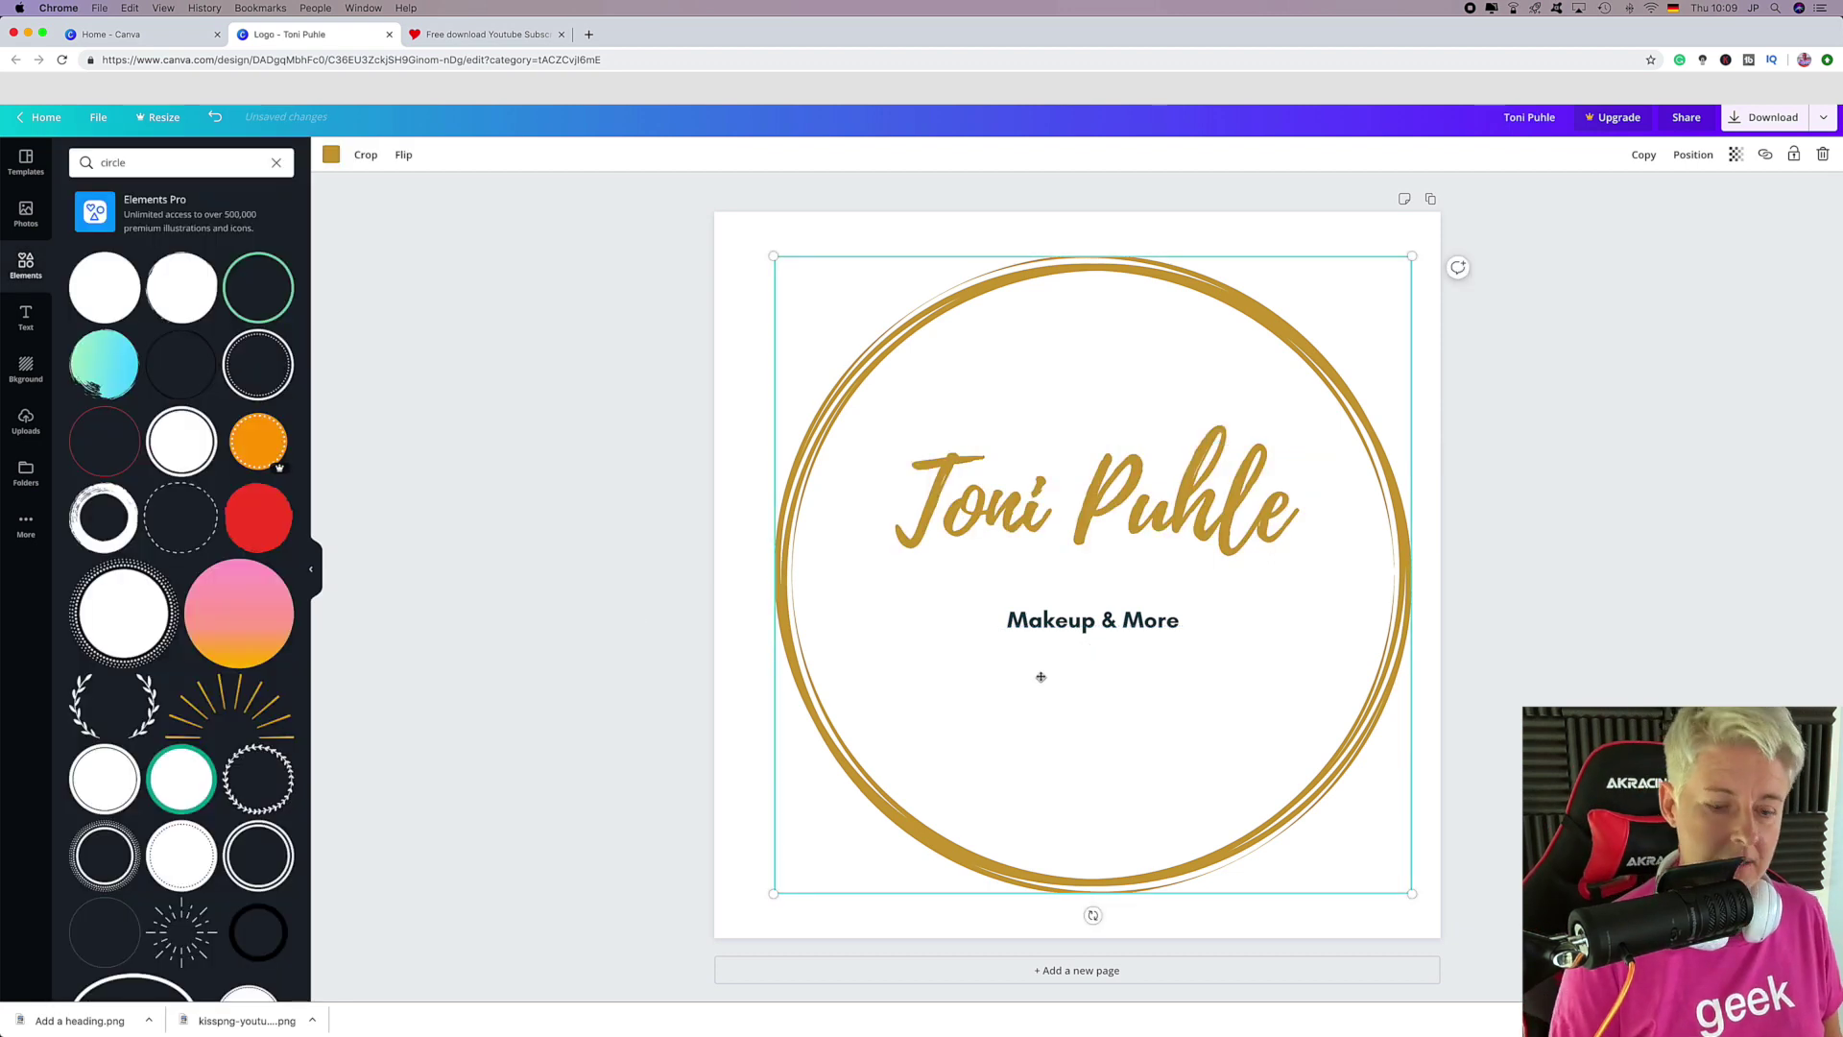
{"action": "left_click", "coordinate": [1065, 624]}
{"action": "left_click", "coordinate": [1063, 619]}
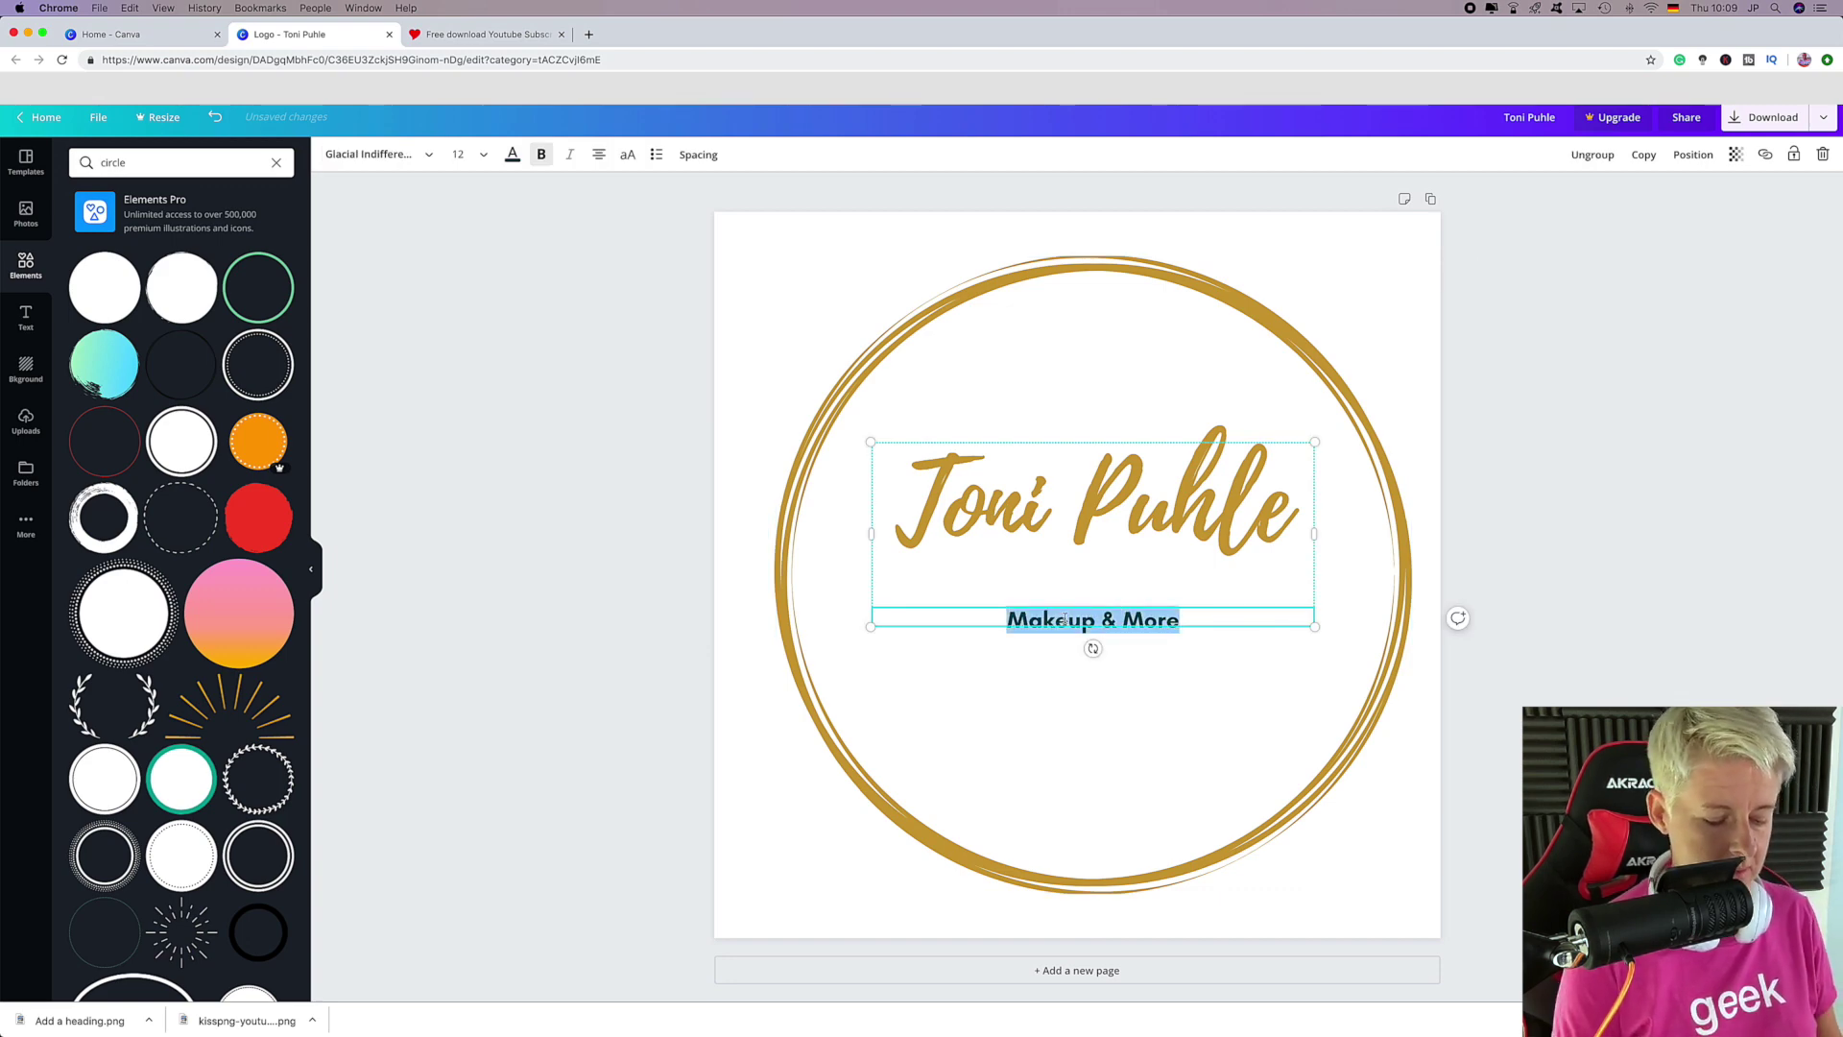
Replace Makeup & More with a social media handle coloured gold.
{"action": "type", "text": "The"}
{"action": "key", "text": "BackSpace"}
{"action": "key", "text": "BackSpace"}
{"action": "key", "text": "BackSpace"}
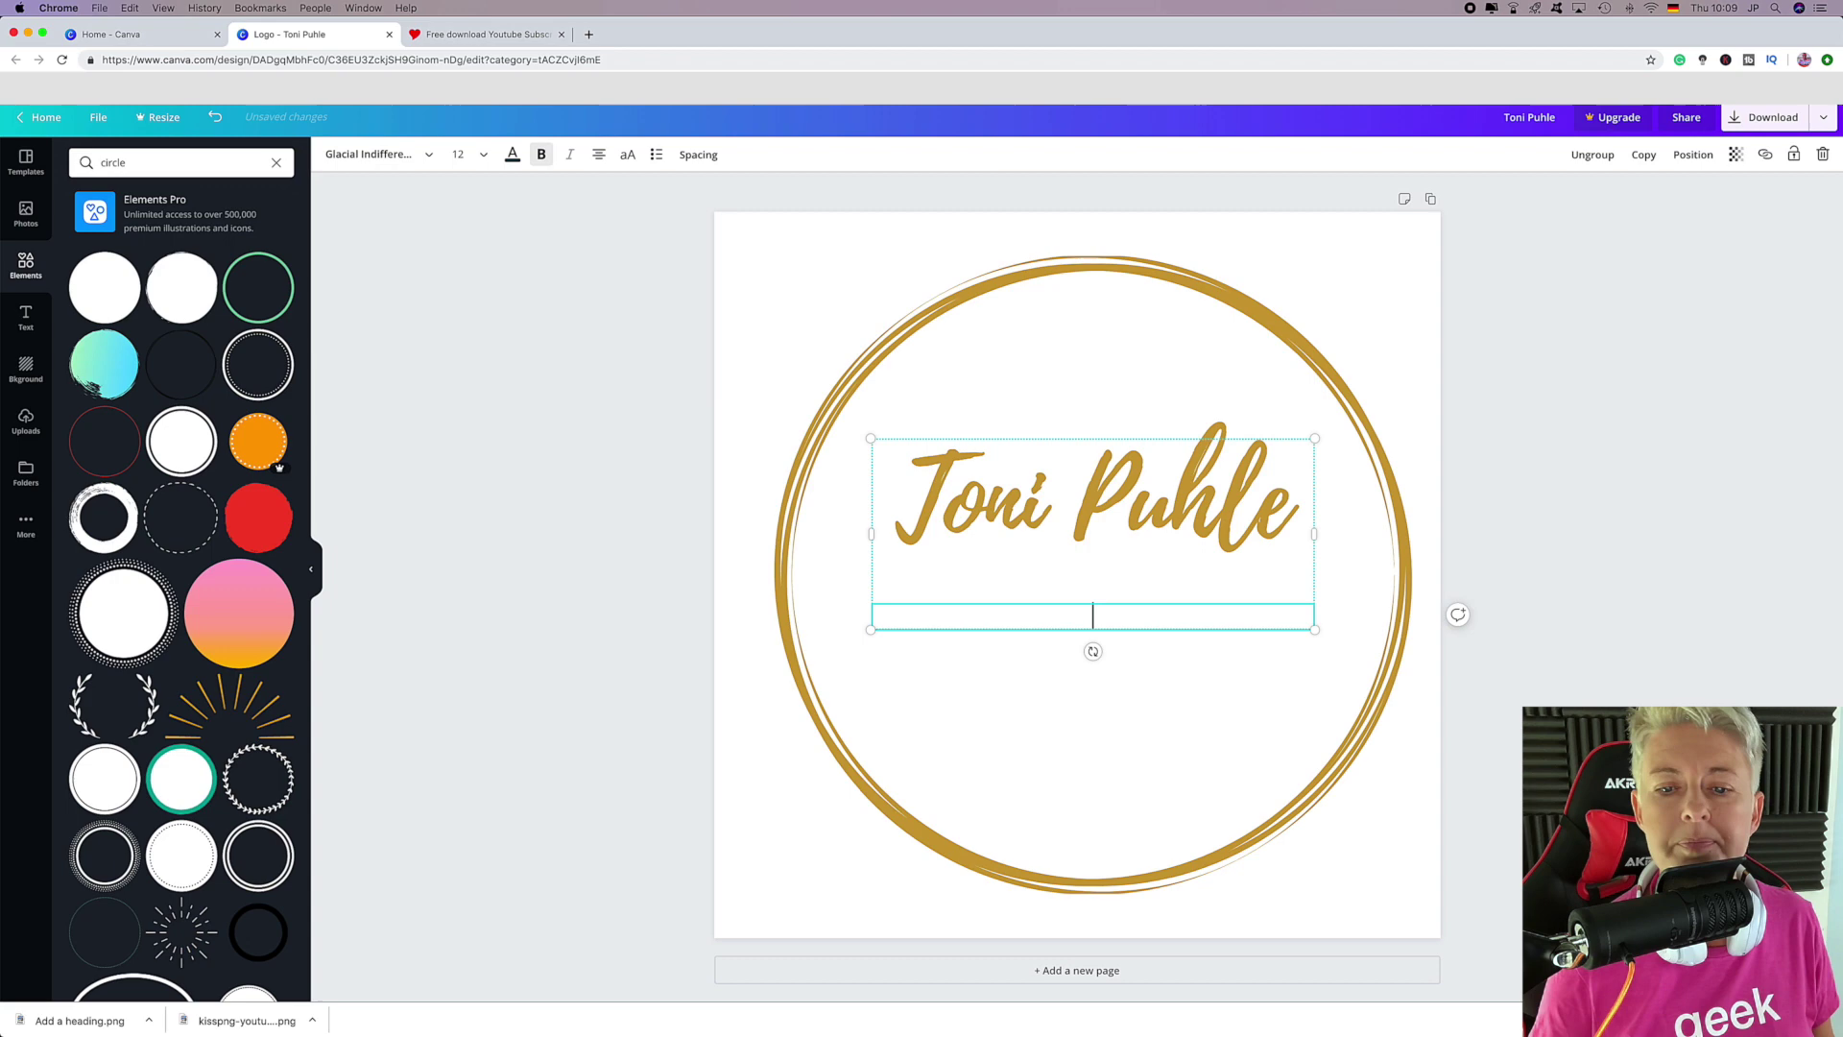
{"action": "type", "text": "@thecardgeek"}
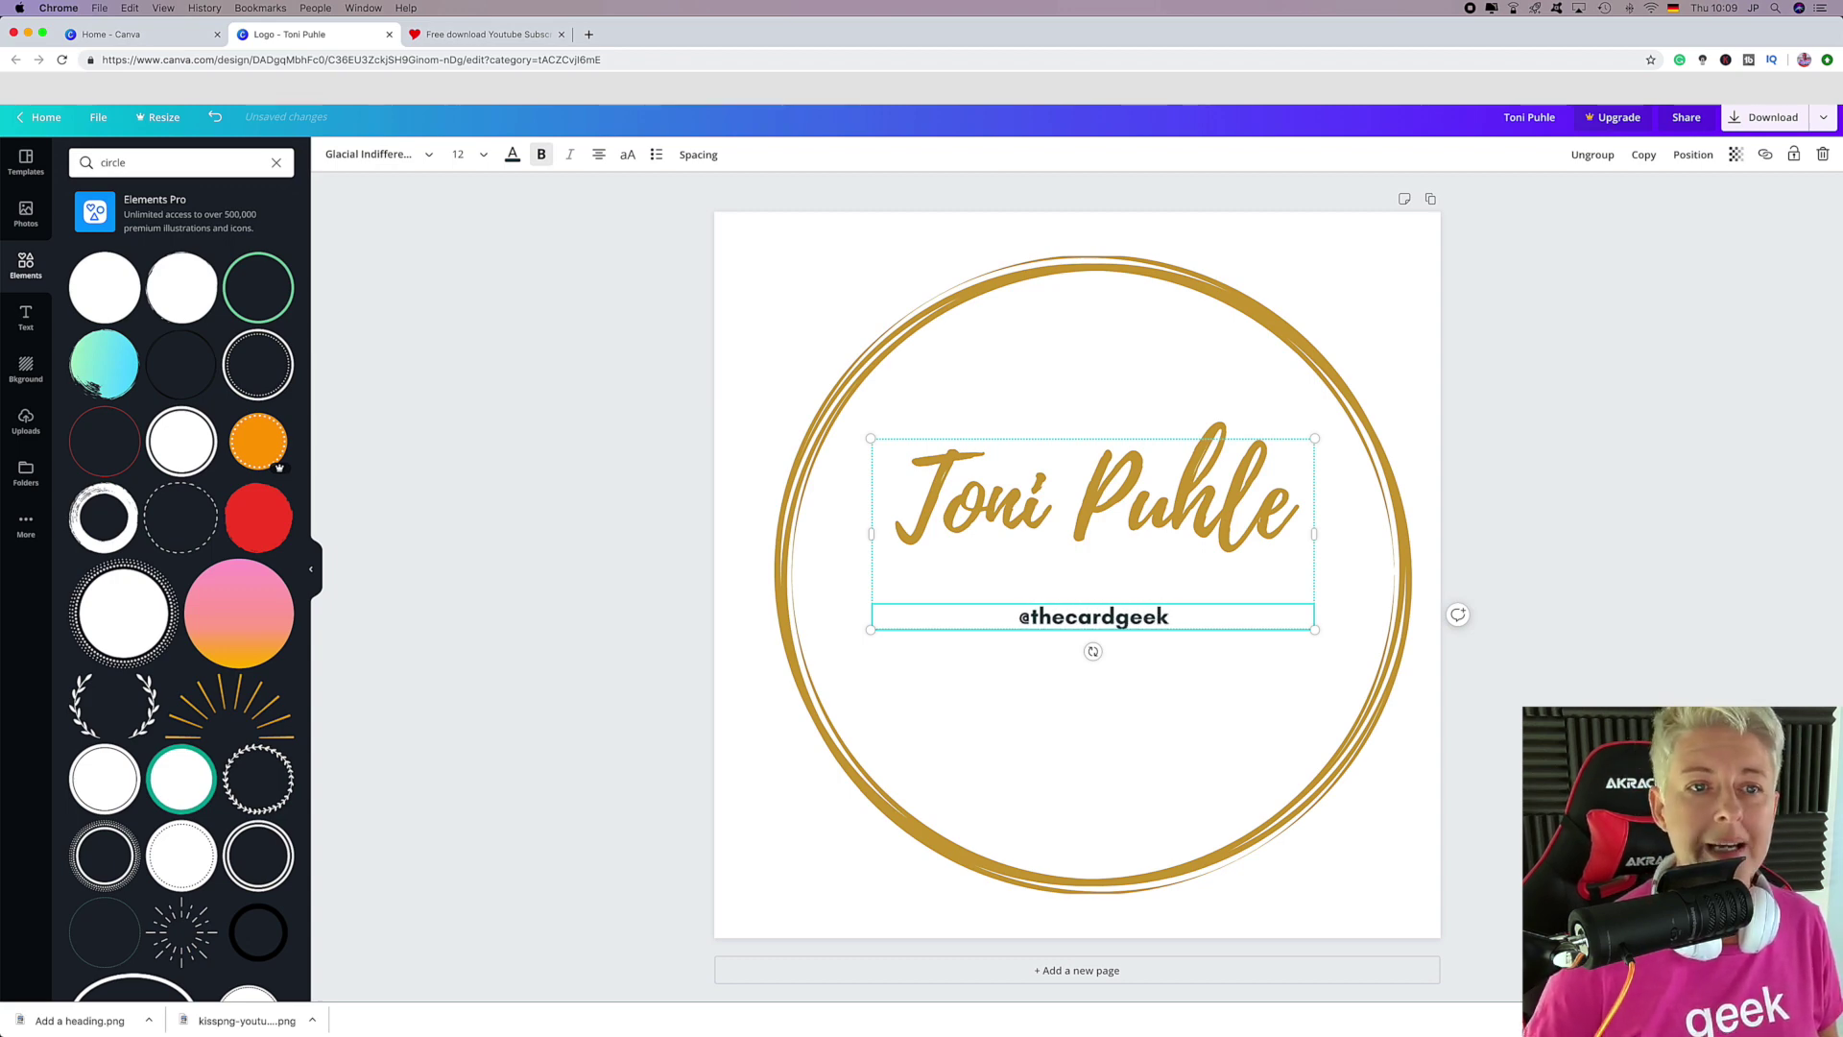
{"action": "key", "text": "super+a"}
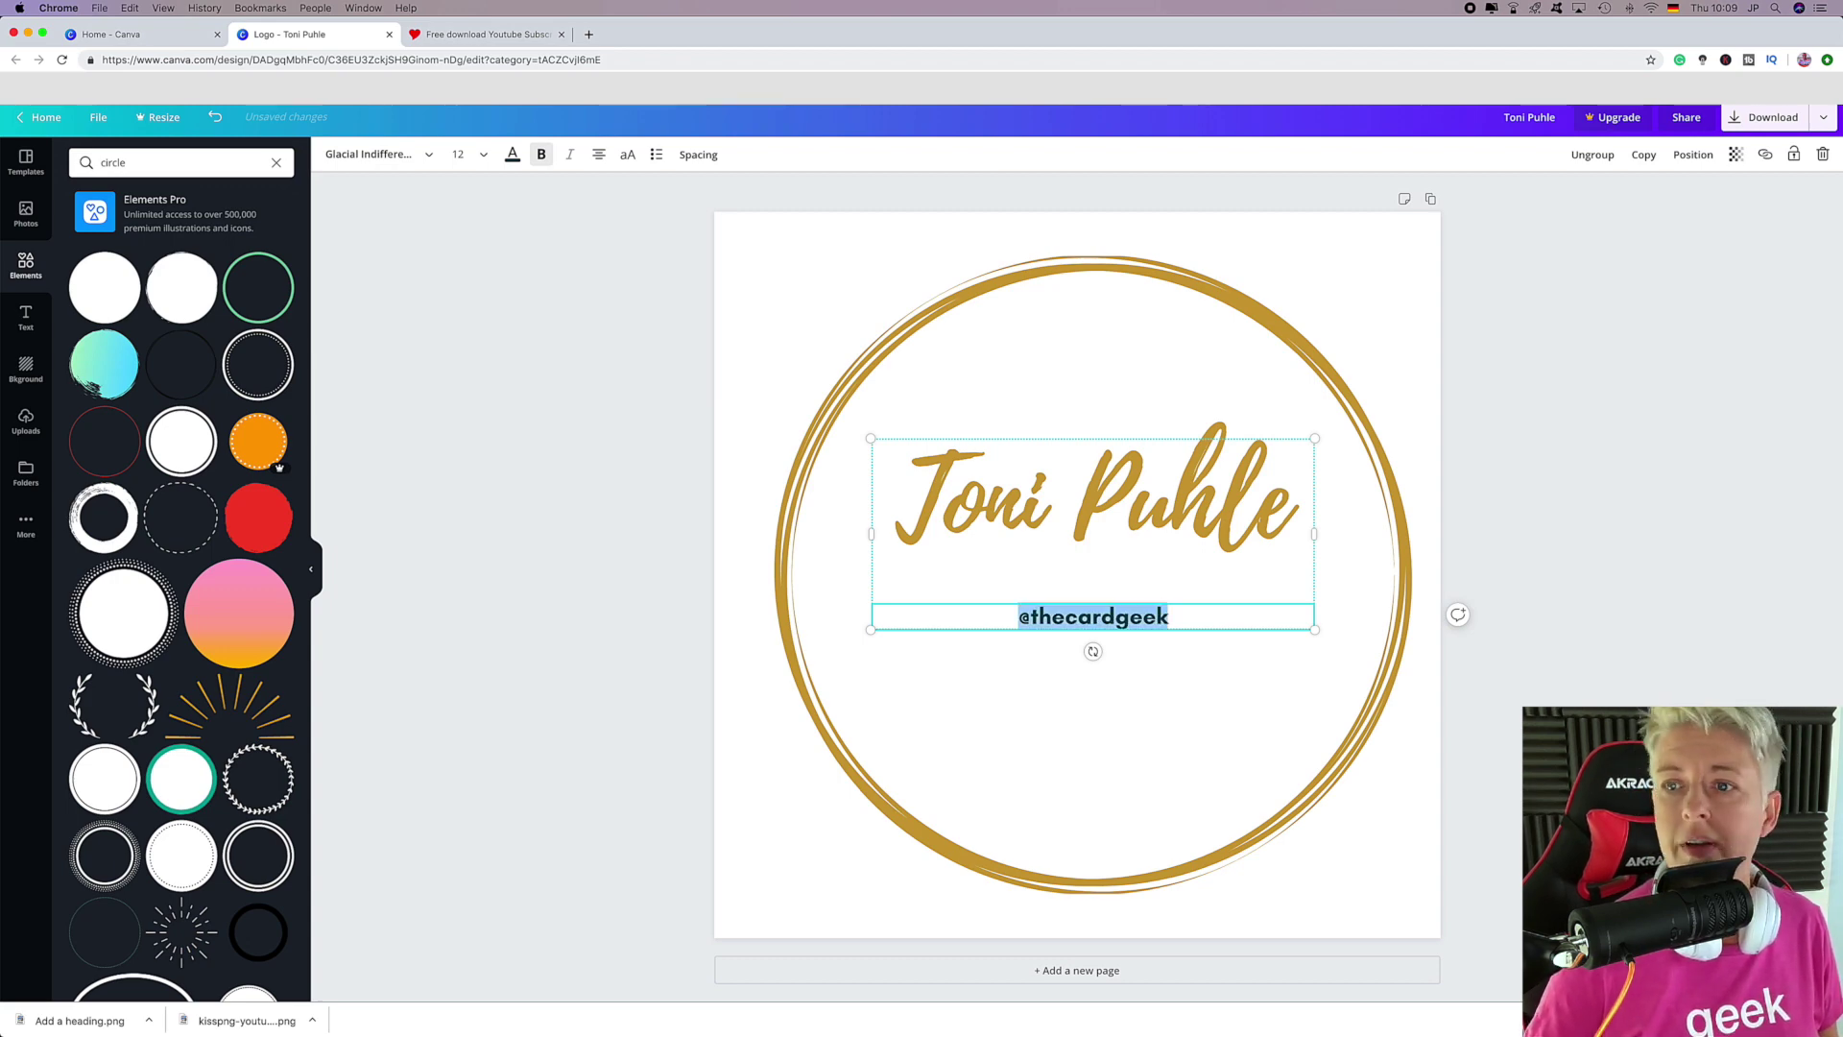
{"action": "left_click", "coordinate": [514, 155]}
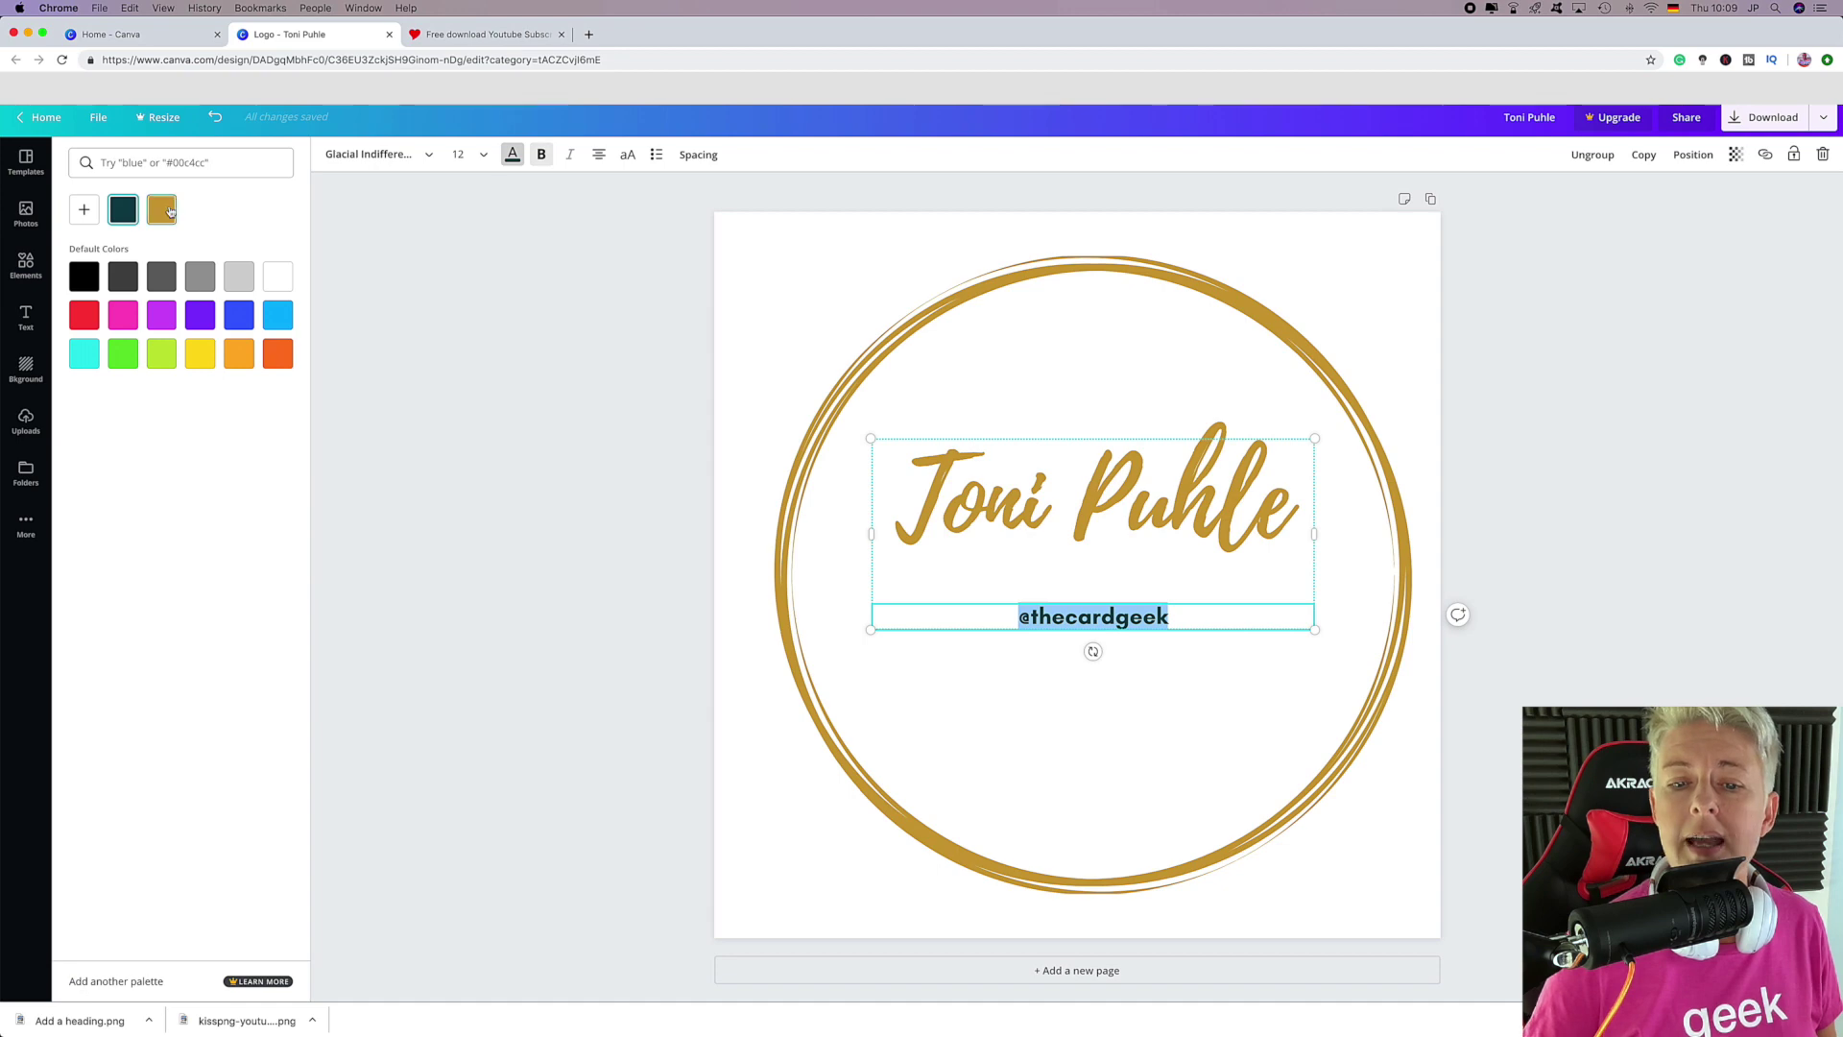
{"action": "left_click", "coordinate": [162, 210]}
{"action": "left_click", "coordinate": [1556, 233]}
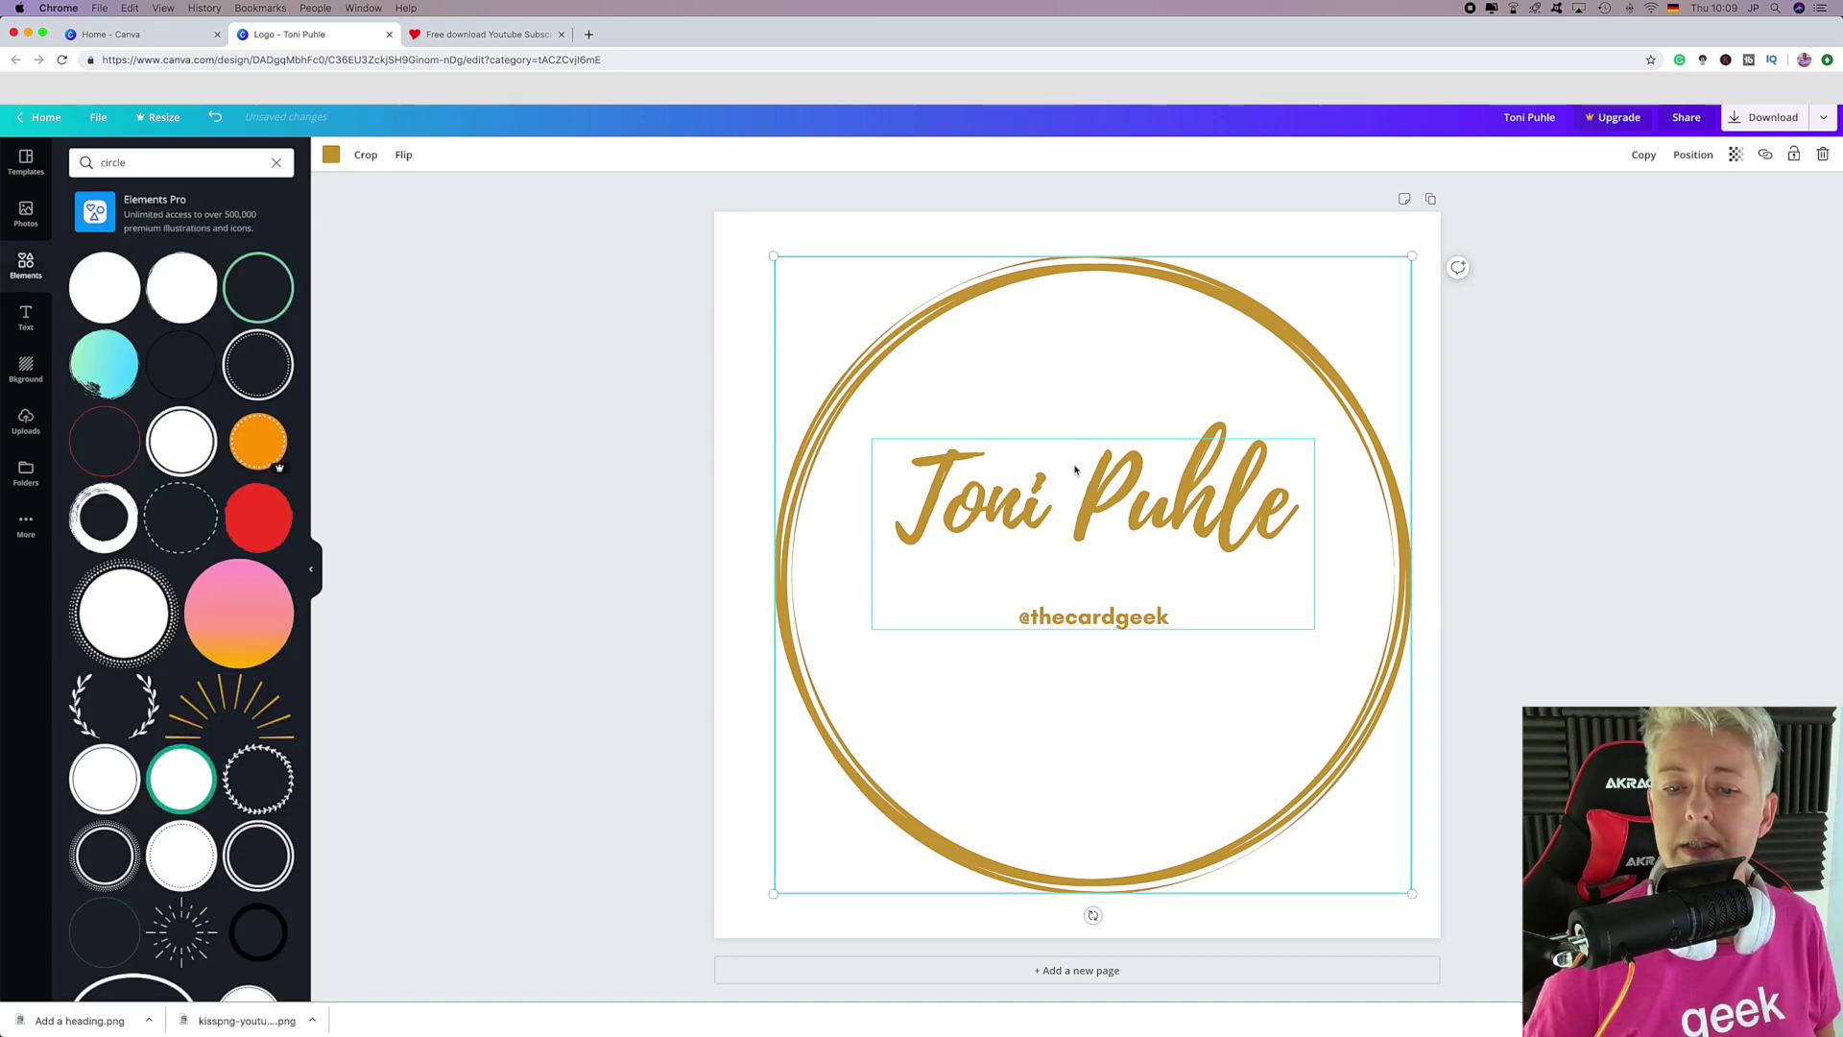
{"action": "left_click", "coordinate": [1023, 490]}
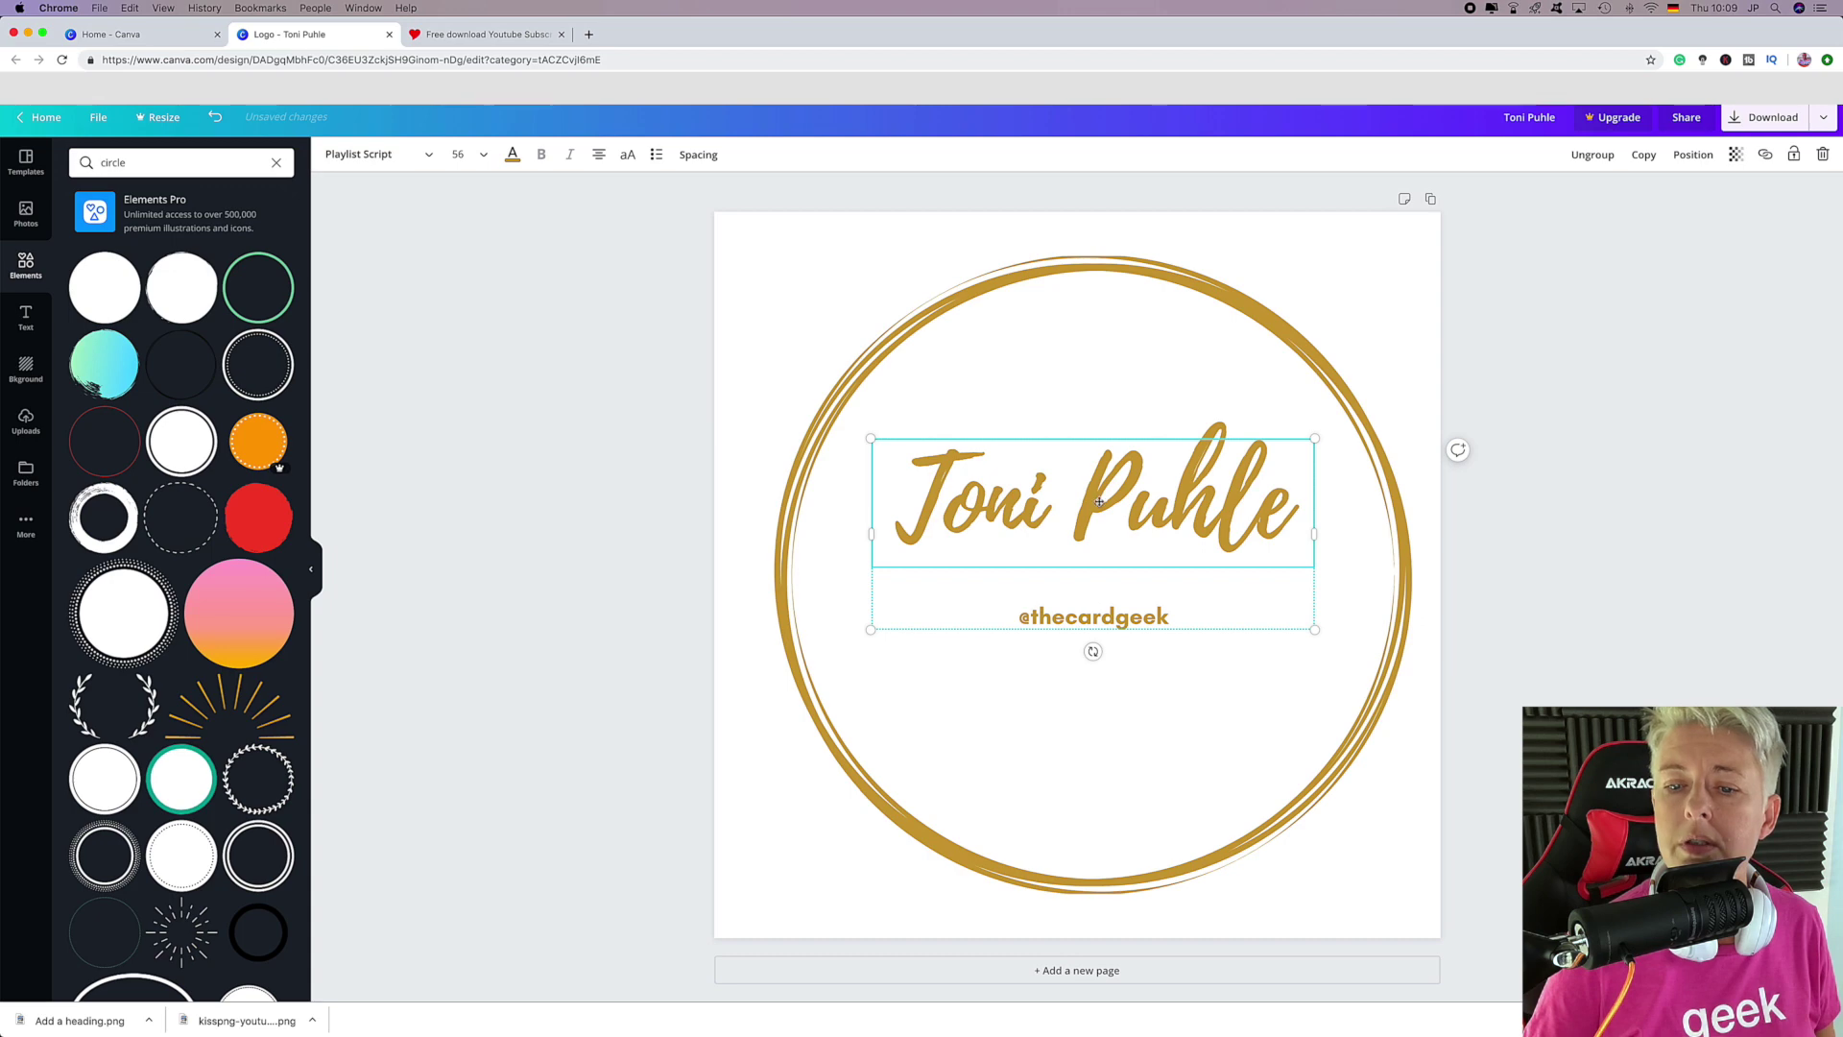
{"action": "left_click", "coordinate": [1089, 596]}
Ungroup the text group and recentre the handle line.
{"action": "left_click", "coordinate": [1110, 554]}
{"action": "left_click", "coordinate": [1118, 586]}
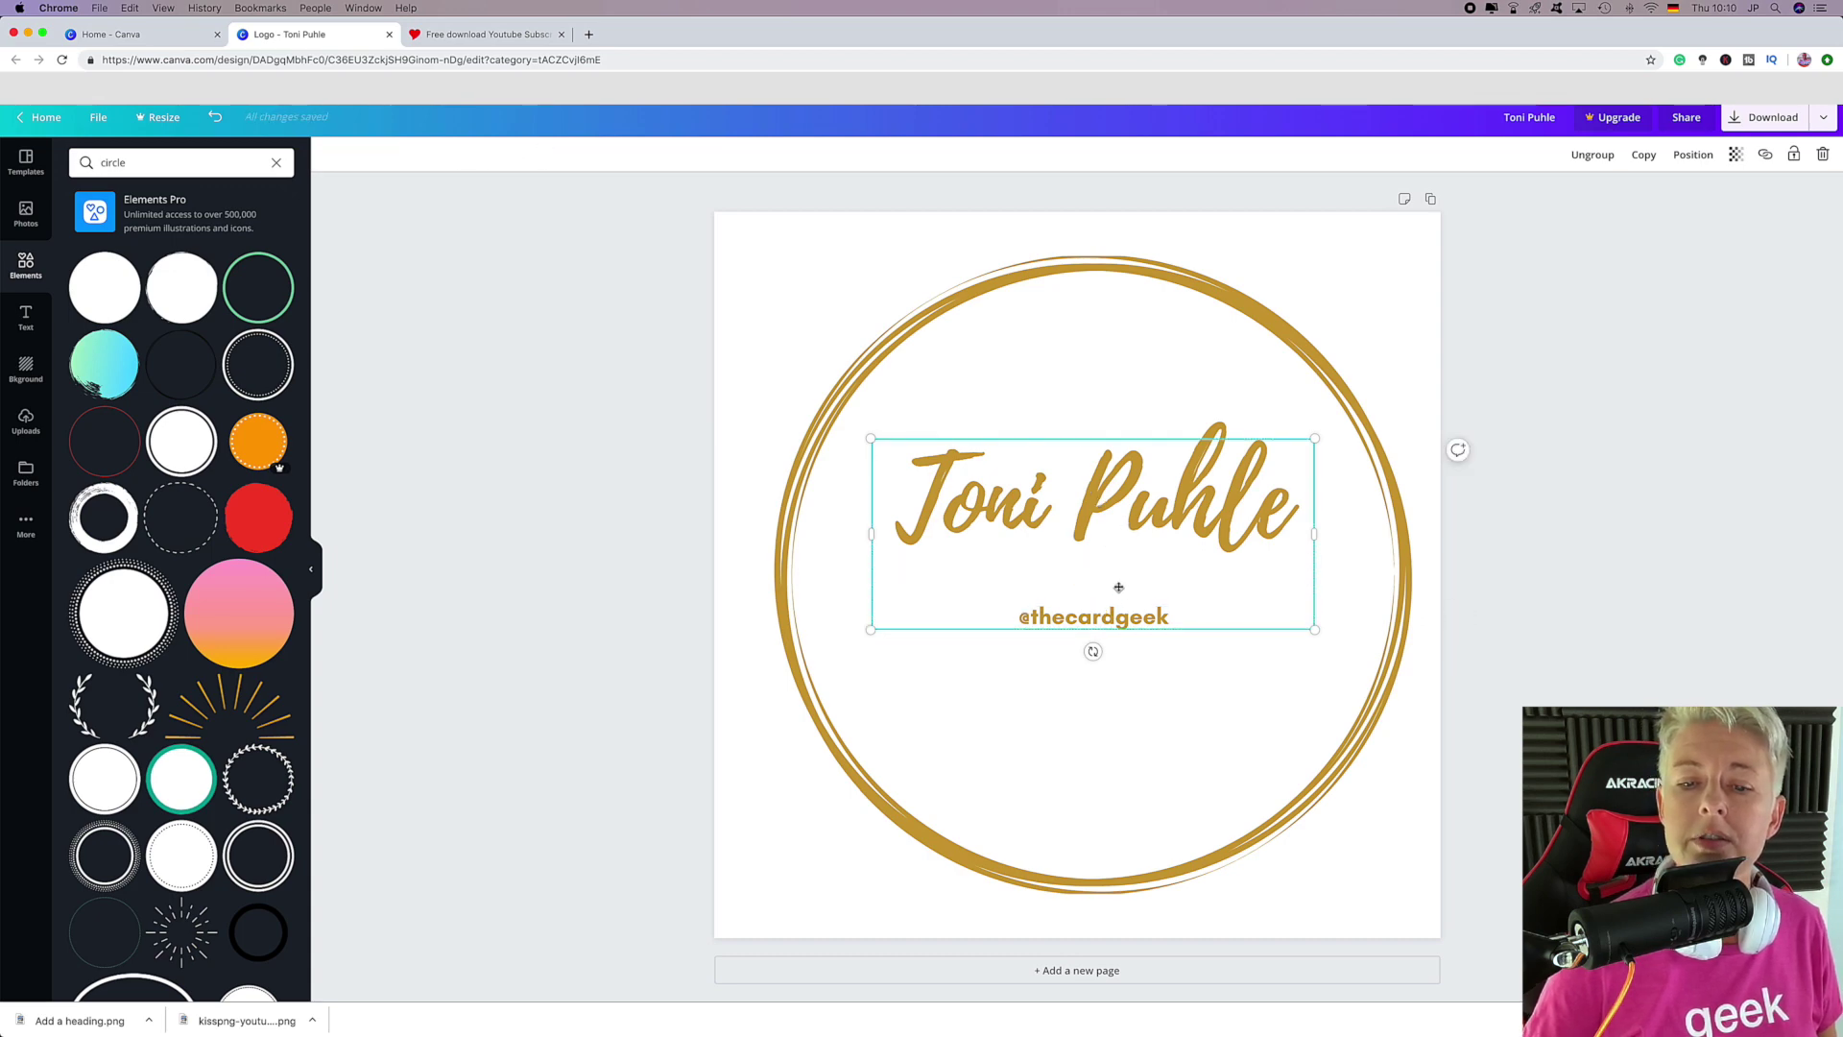
{"action": "left_click", "coordinate": [1593, 155]}
{"action": "left_click", "coordinate": [1333, 661]}
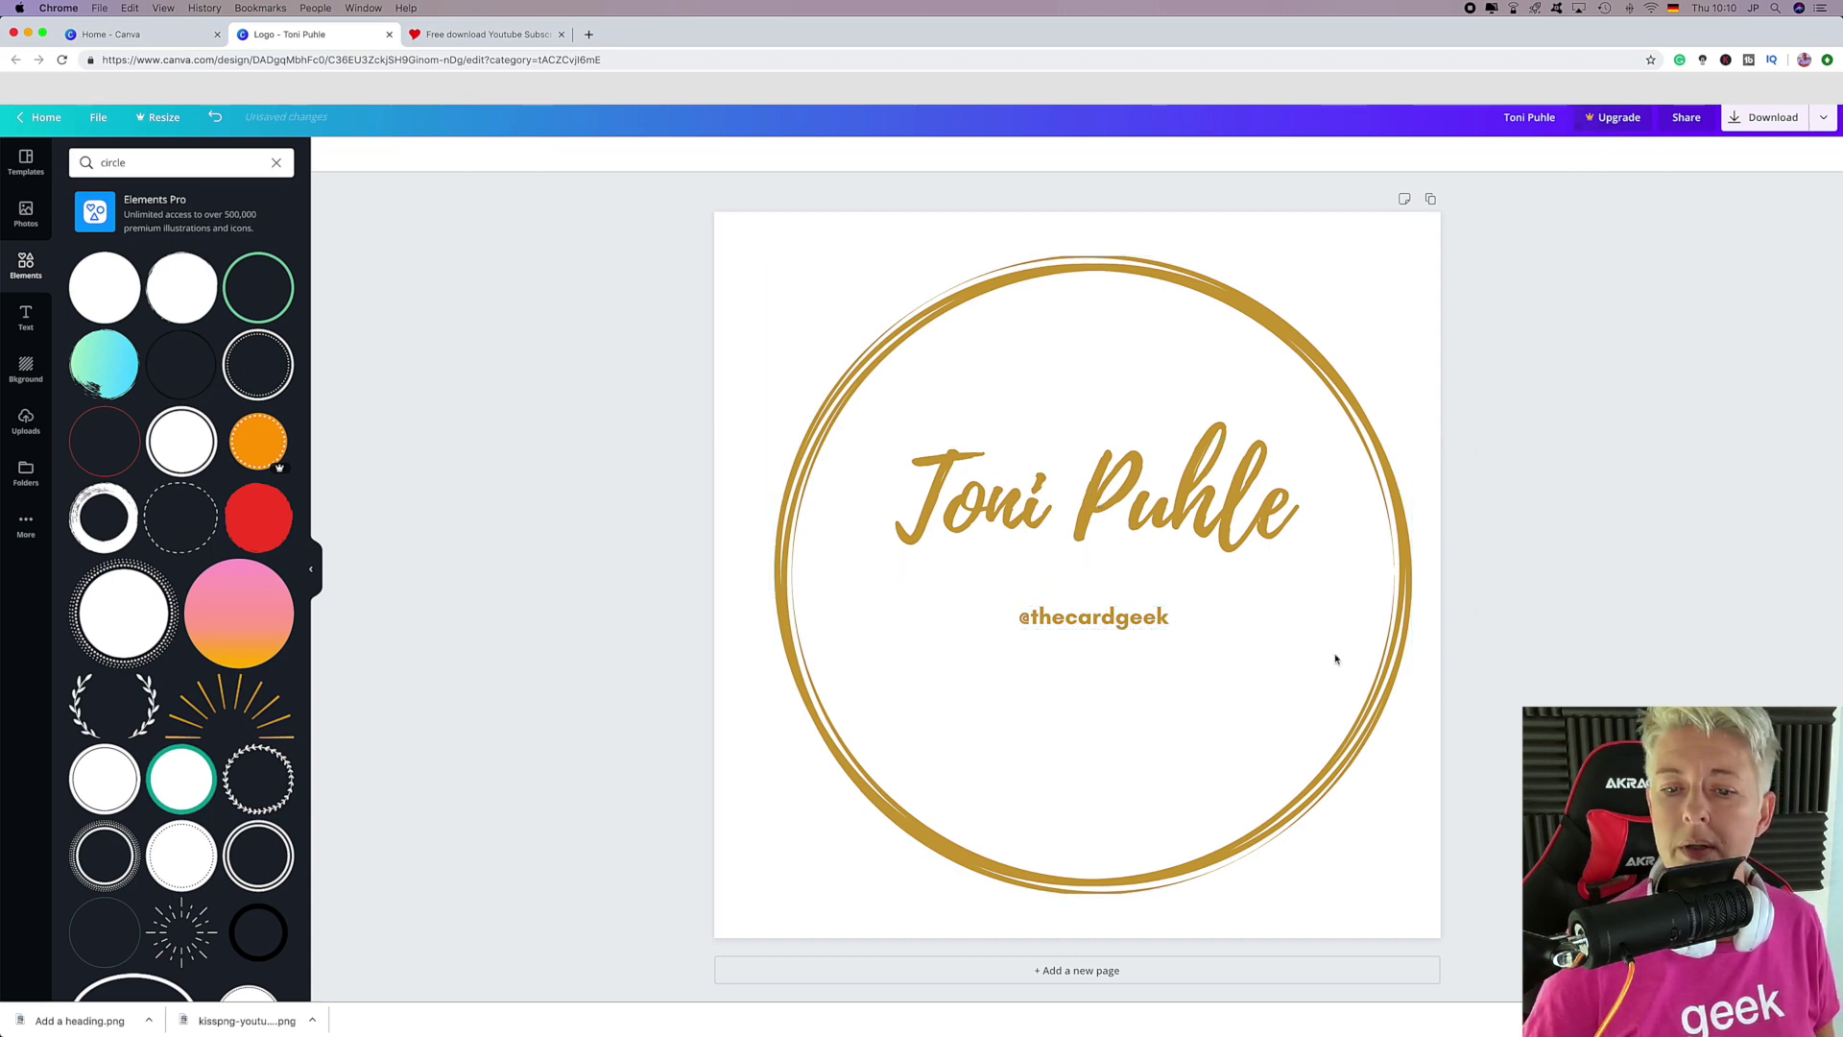
{"action": "left_click_drag", "start_coordinate": [1129, 621], "coordinate": [1129, 622]}
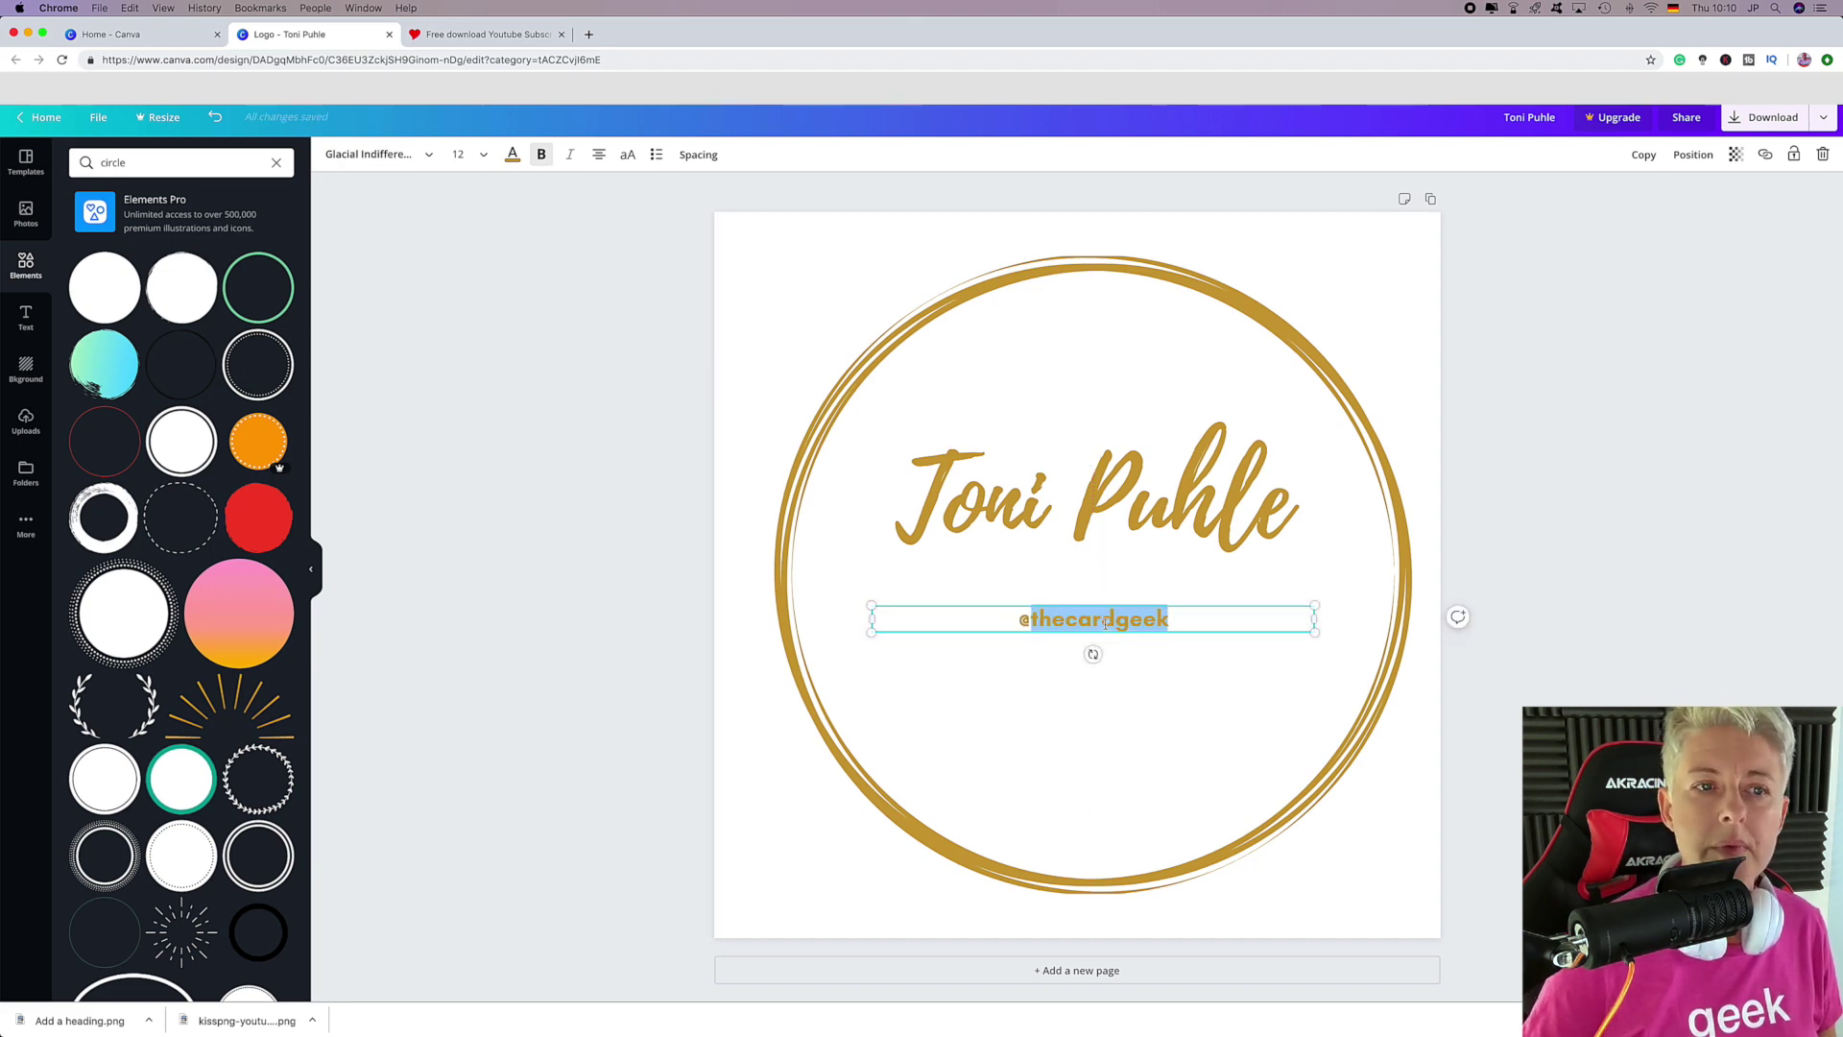
Set the handle to size 36, widen it to one line and centre it lower.
{"action": "left_click", "coordinate": [461, 154]}
{"action": "left_click", "coordinate": [475, 656]}
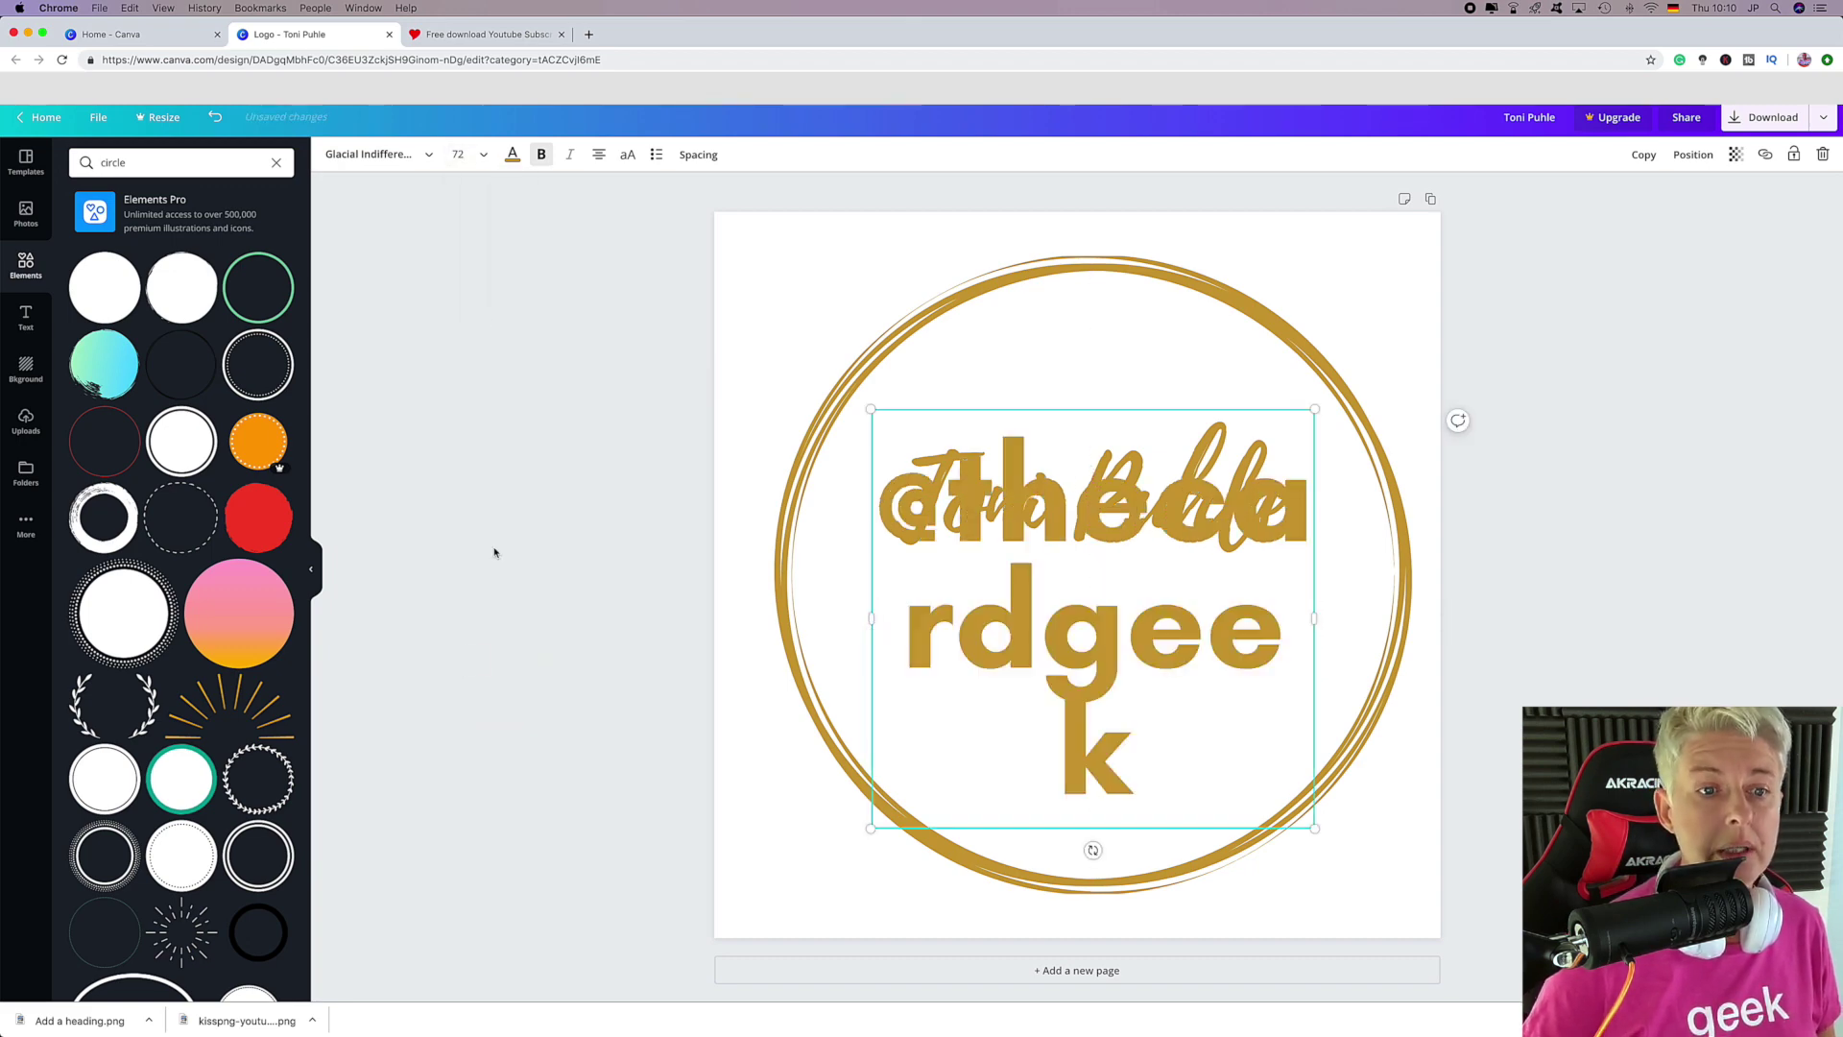
{"action": "left_click", "coordinate": [485, 159]}
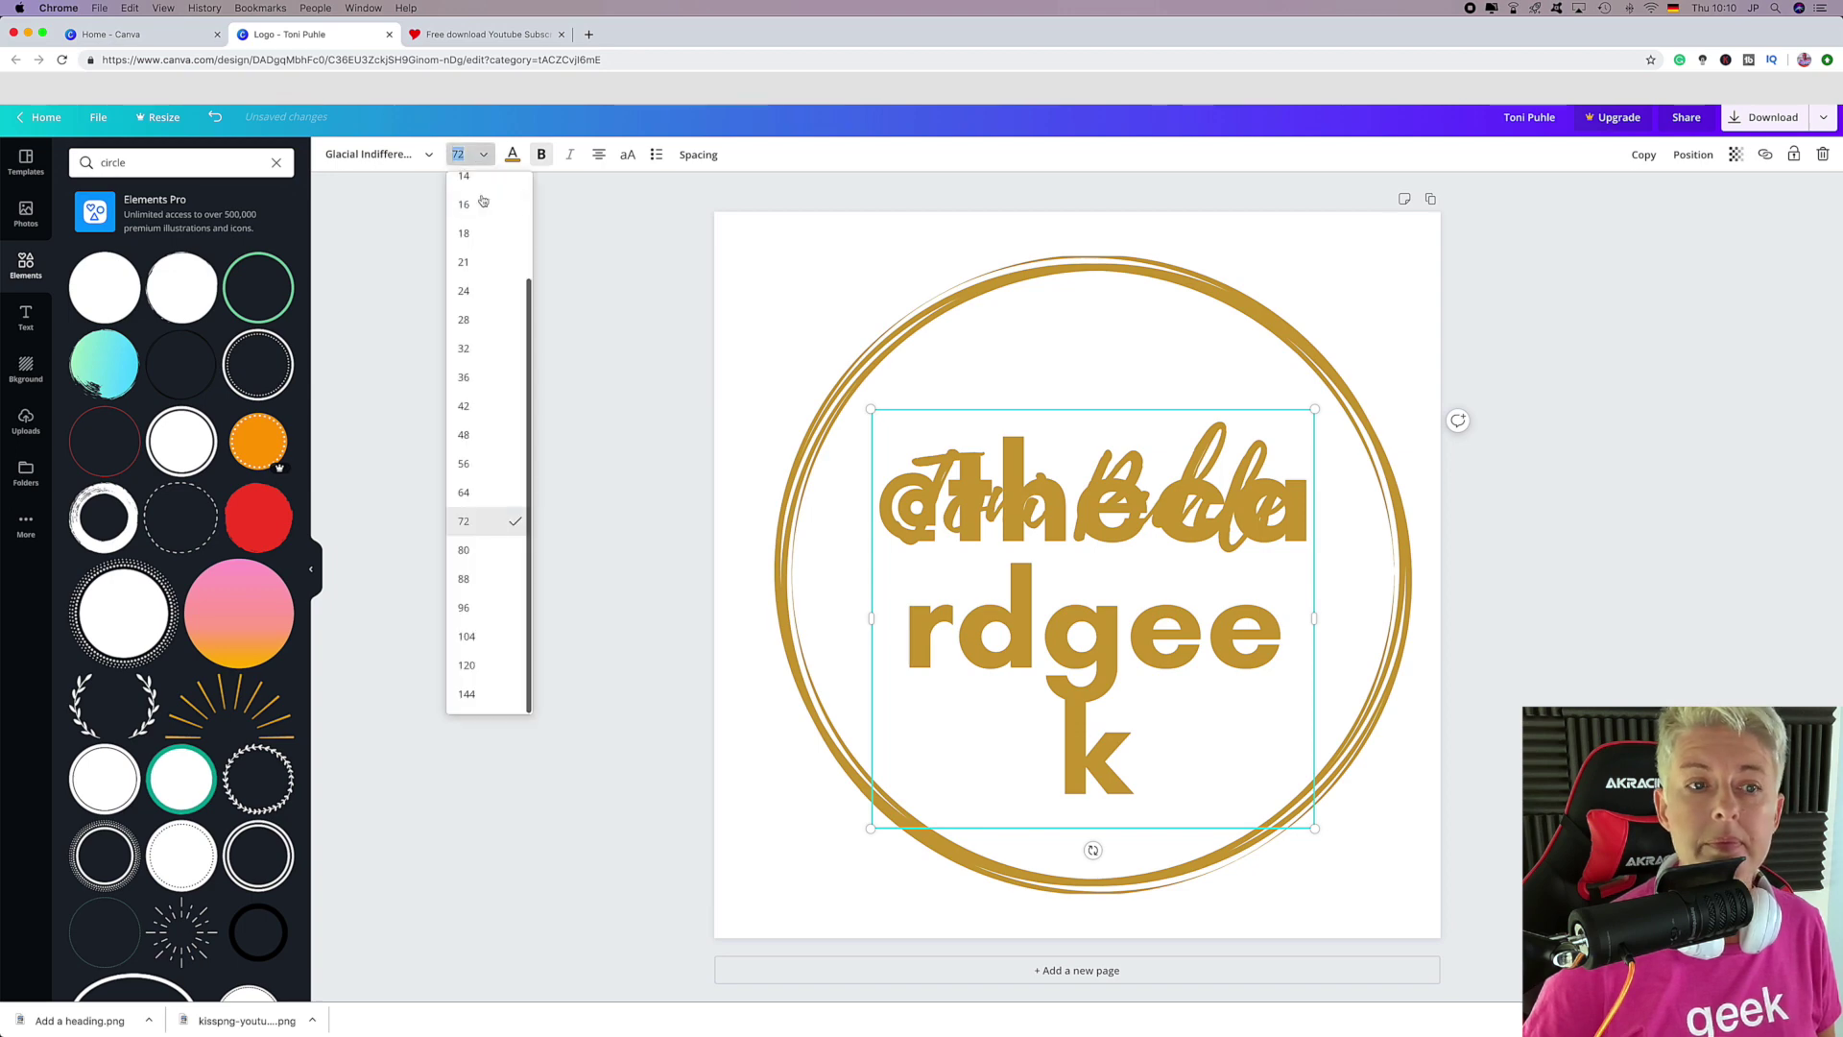
{"action": "left_click", "coordinate": [473, 416]}
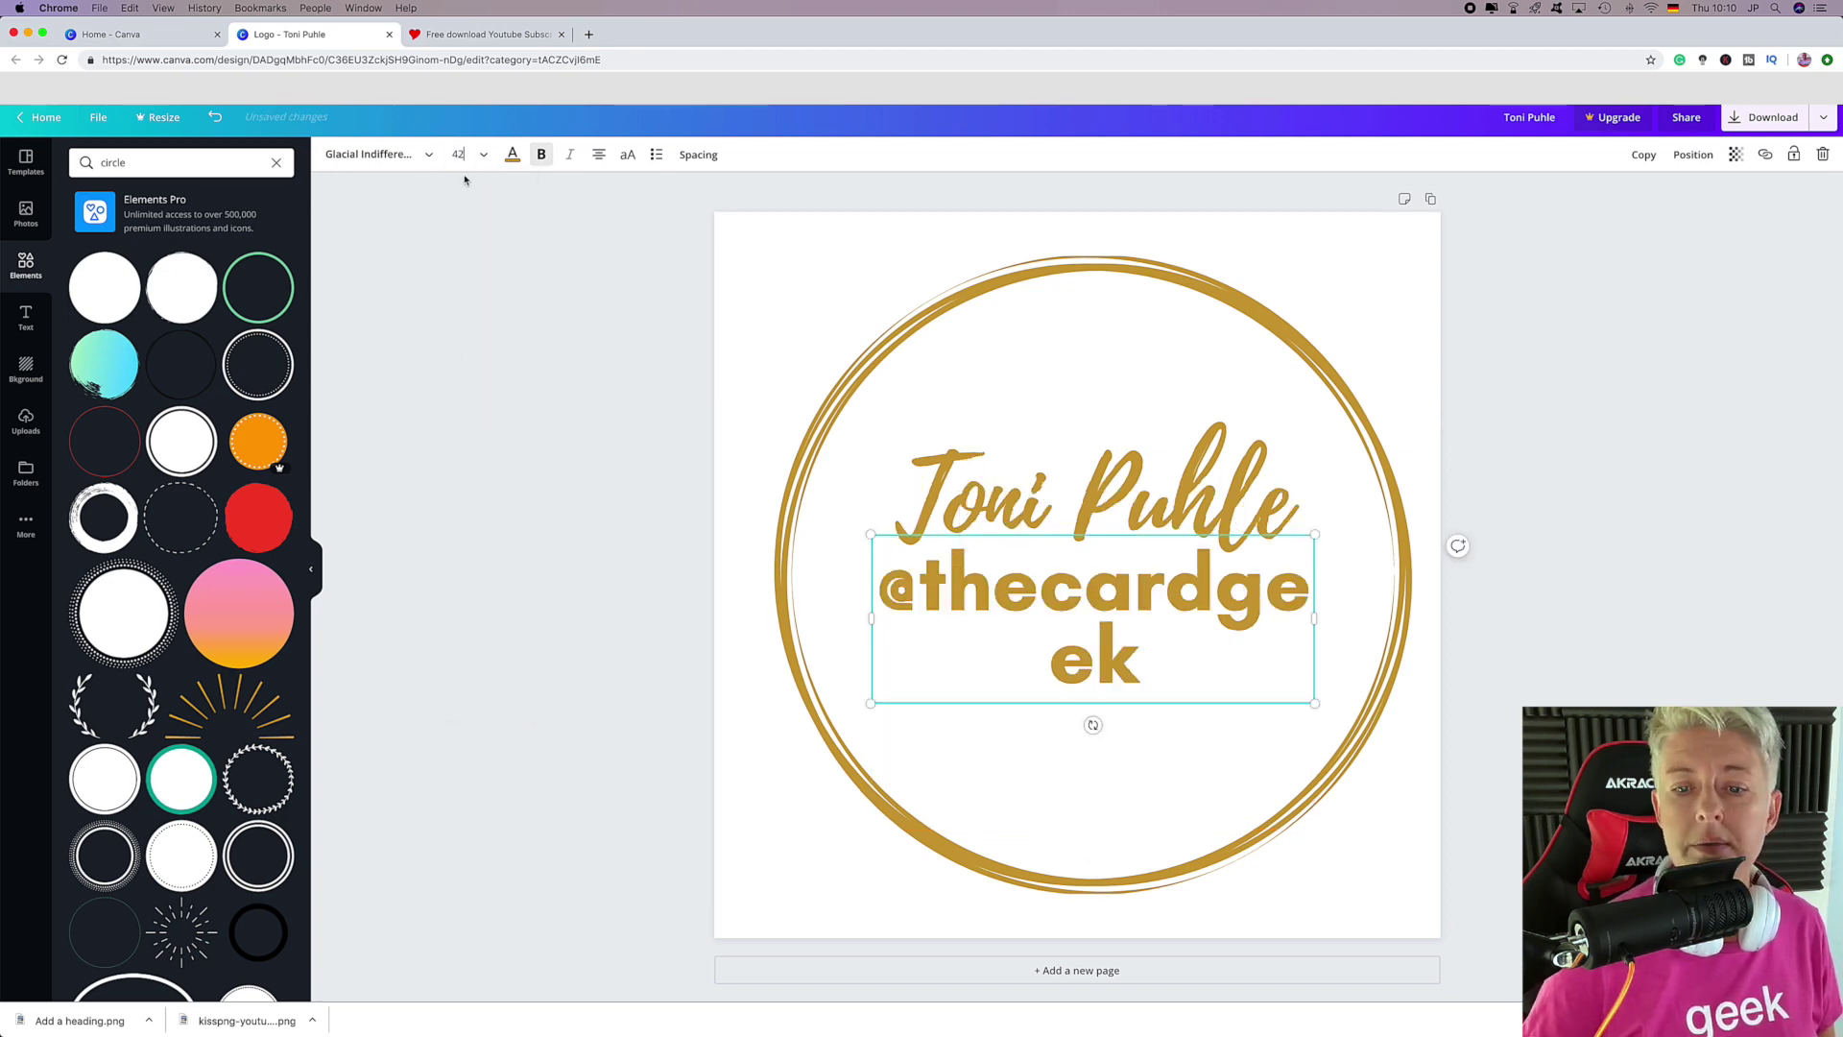
{"action": "left_click", "coordinate": [463, 156]}
{"action": "left_click", "coordinate": [488, 423]}
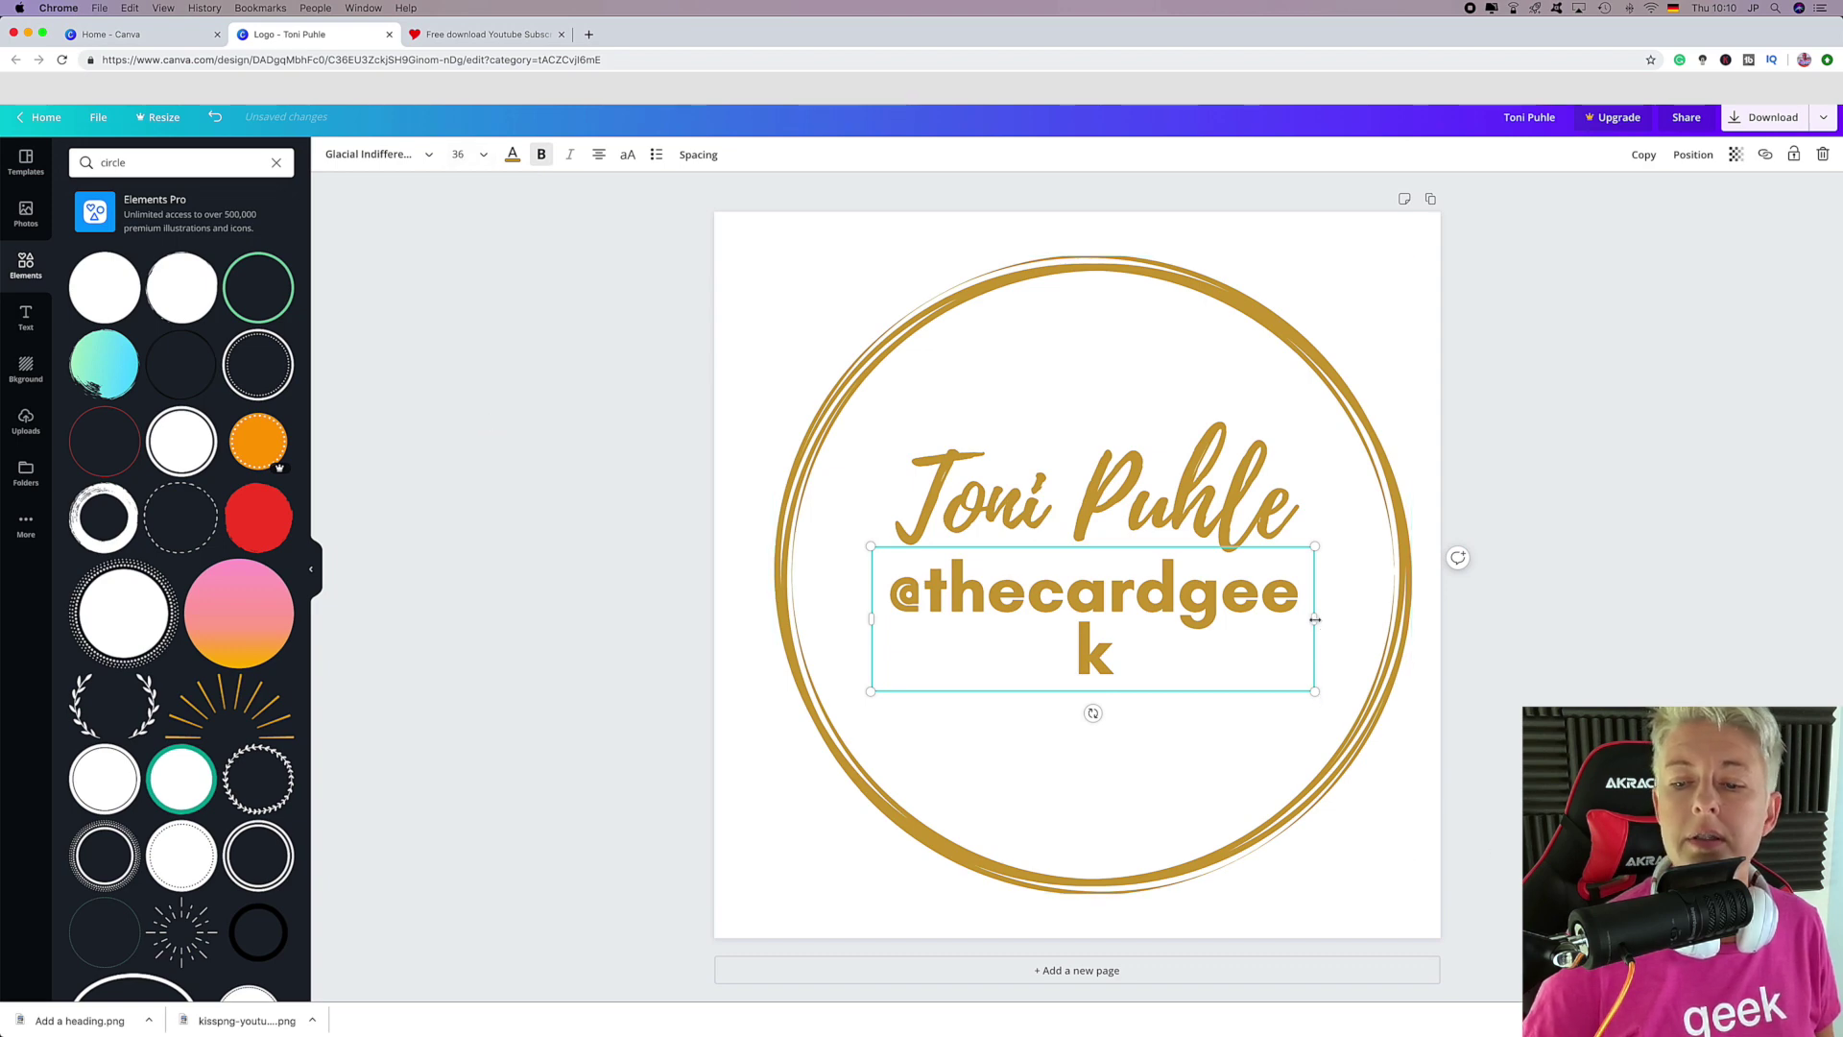
{"action": "left_click_drag", "start_coordinate": [1315, 619], "coordinate": [1374, 619]}
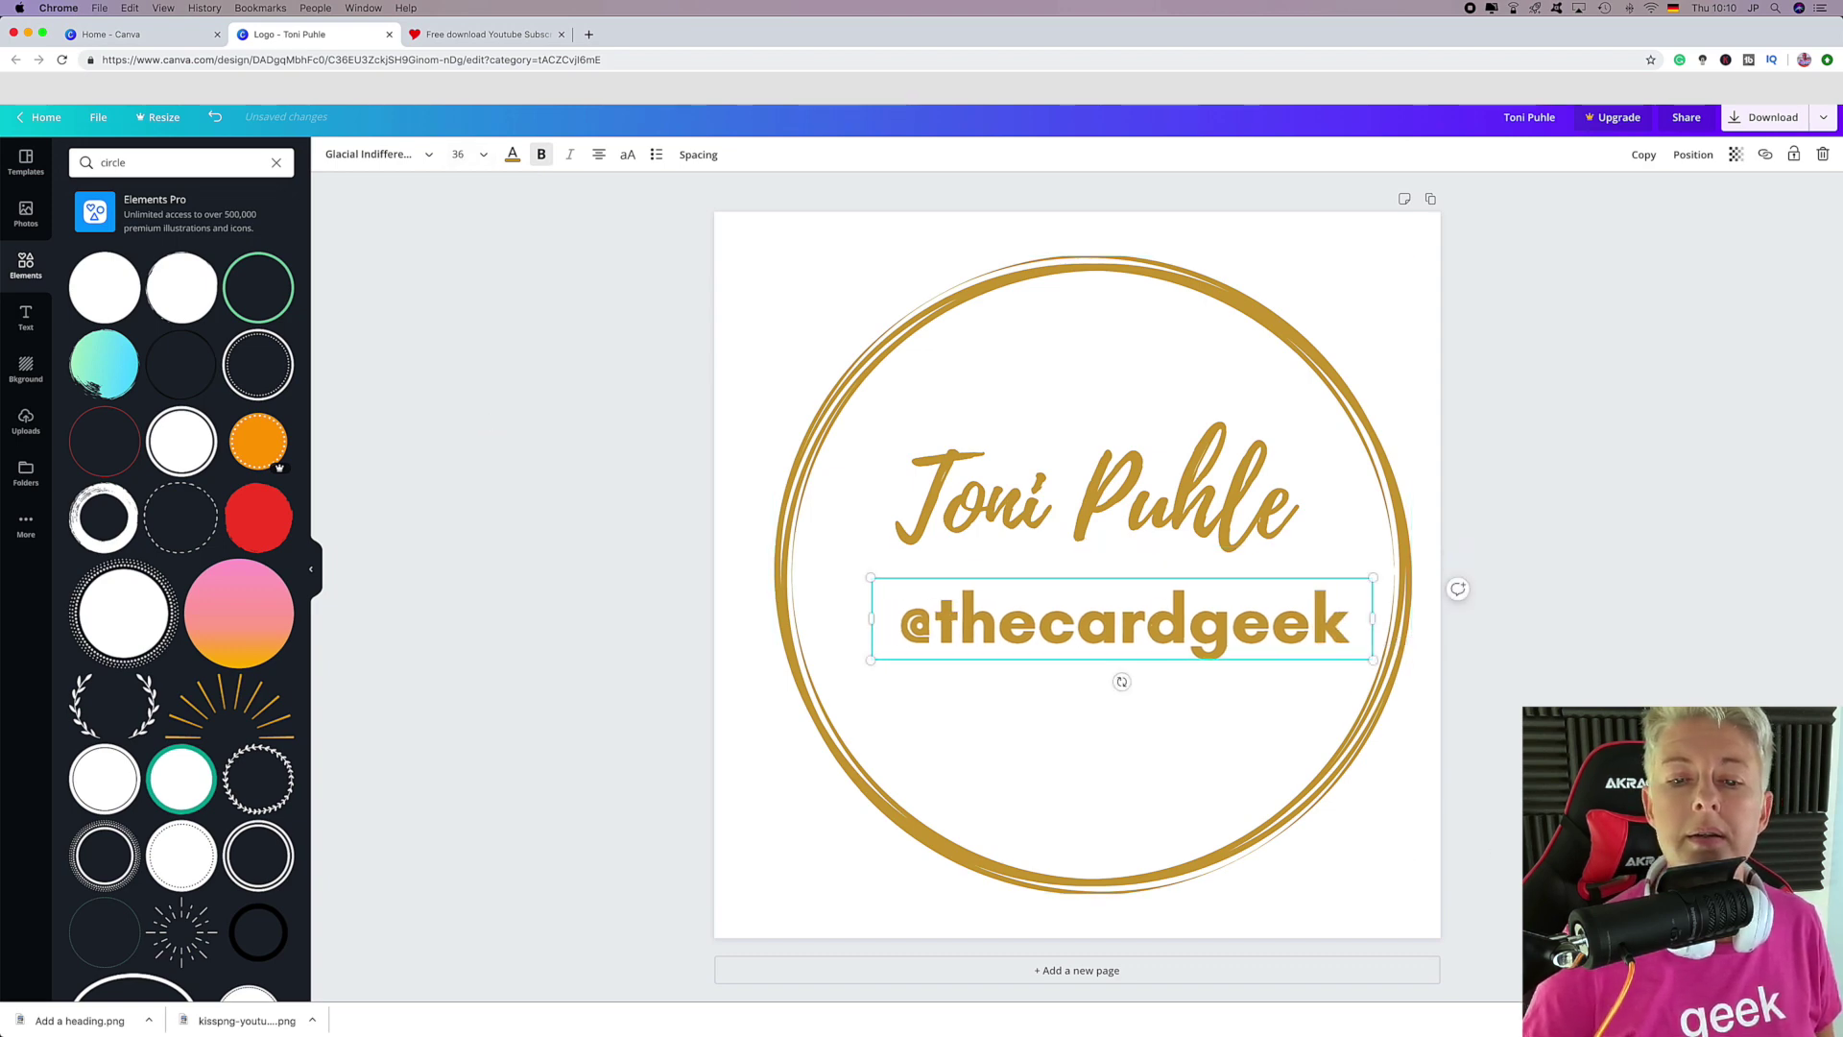
{"action": "left_click_drag", "start_coordinate": [1232, 629], "coordinate": [1183, 636]}
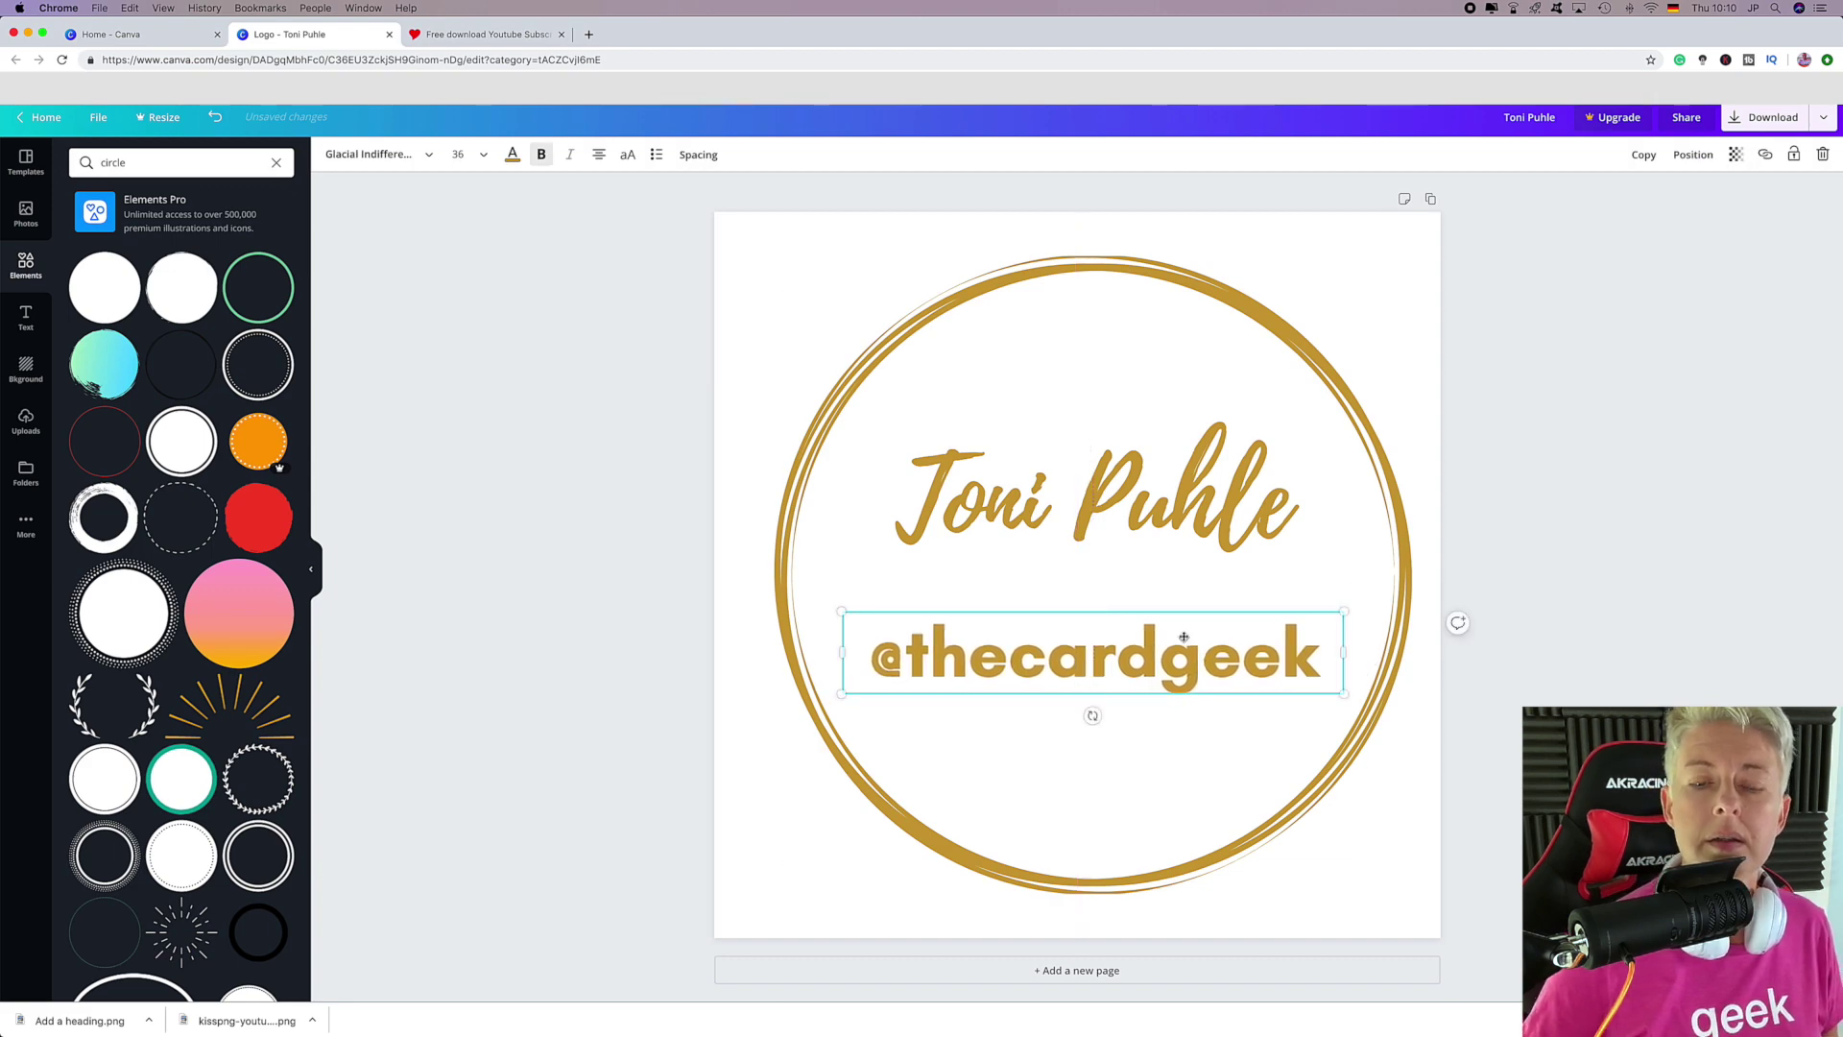
{"action": "left_click", "coordinate": [1091, 589]}
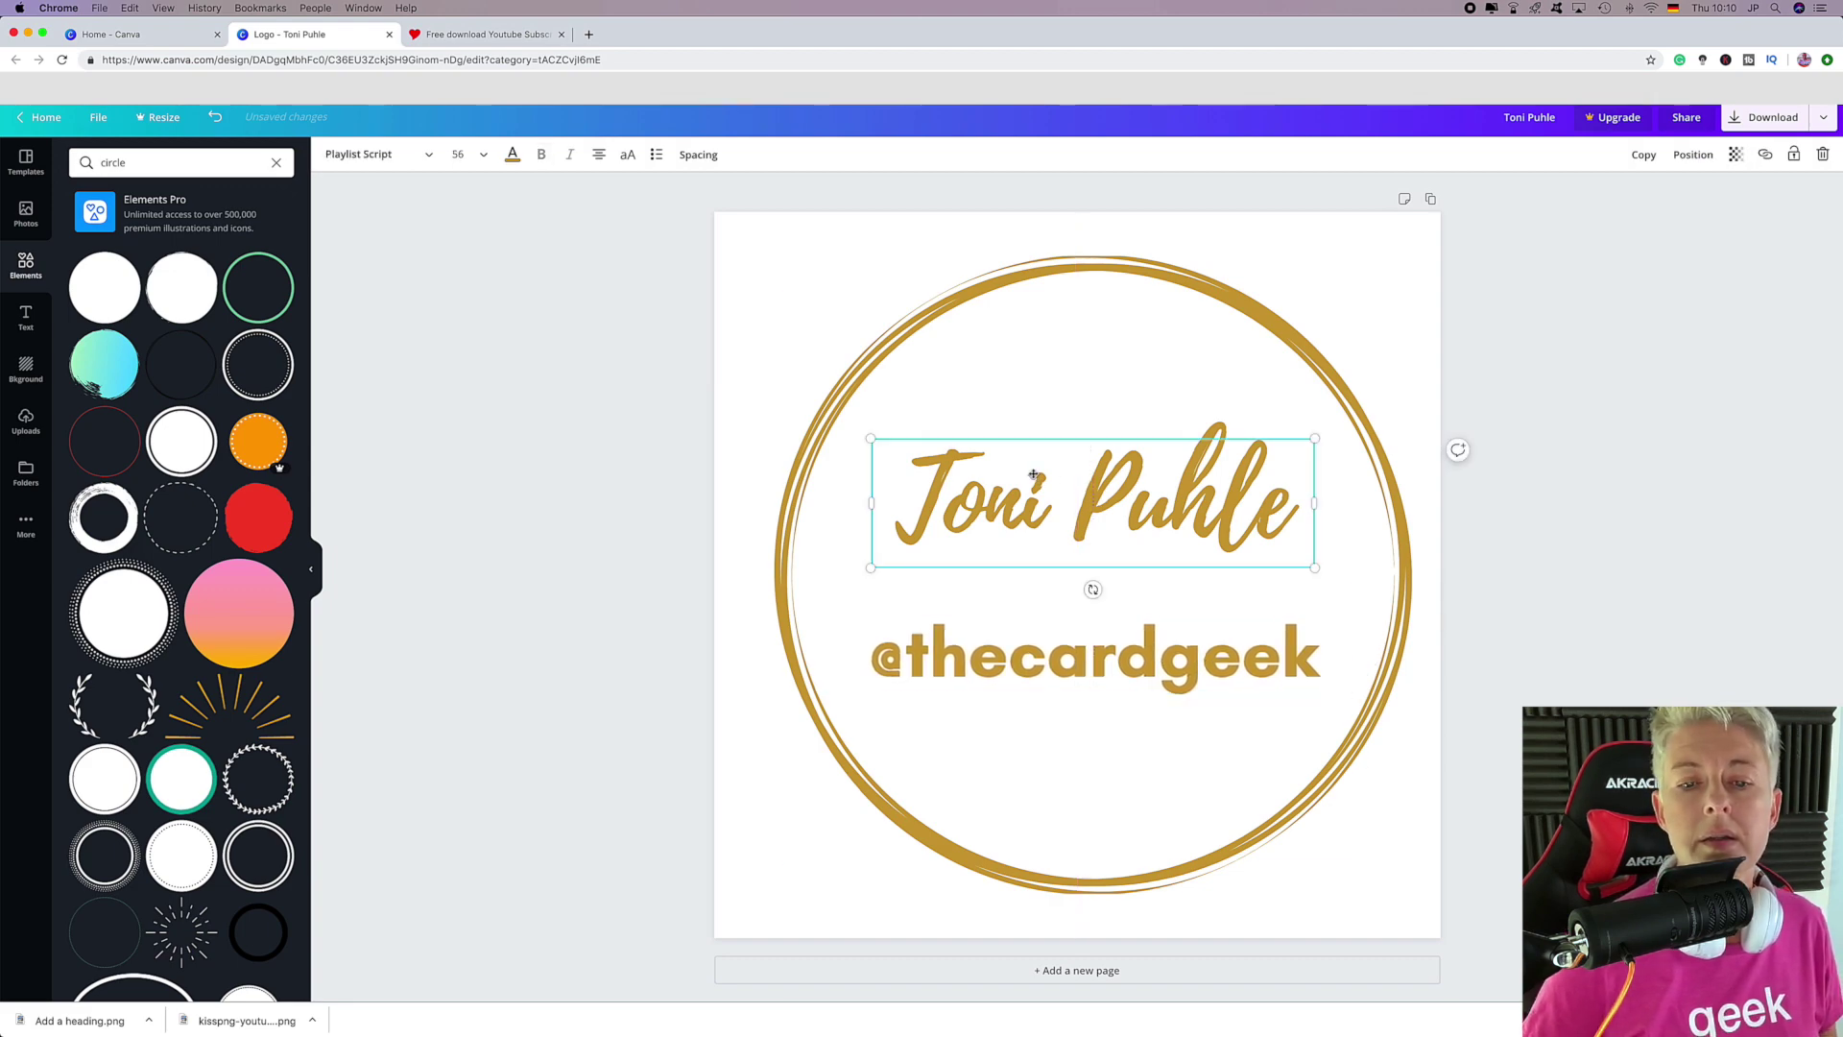
Try a custom bright blue colour on the name heading.
{"action": "left_click", "coordinate": [964, 468]}
{"action": "left_click", "coordinate": [979, 477]}
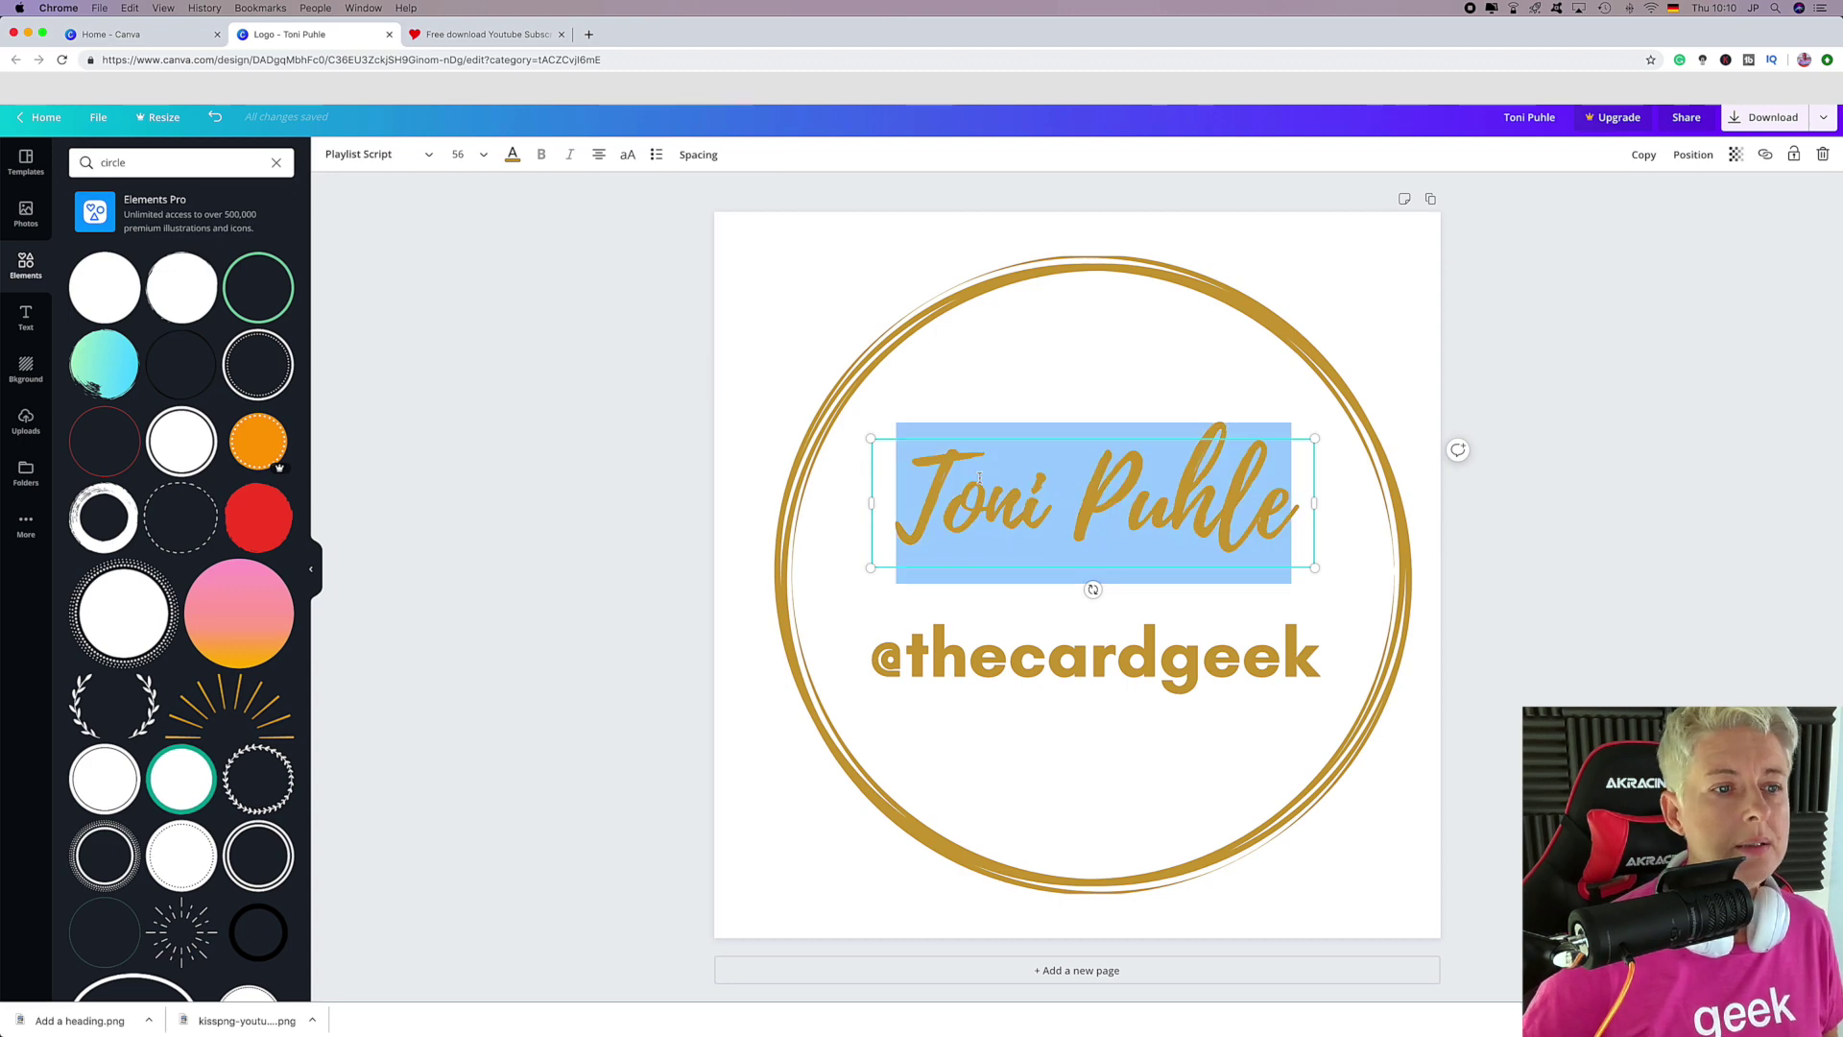
{"action": "left_click", "coordinate": [514, 155]}
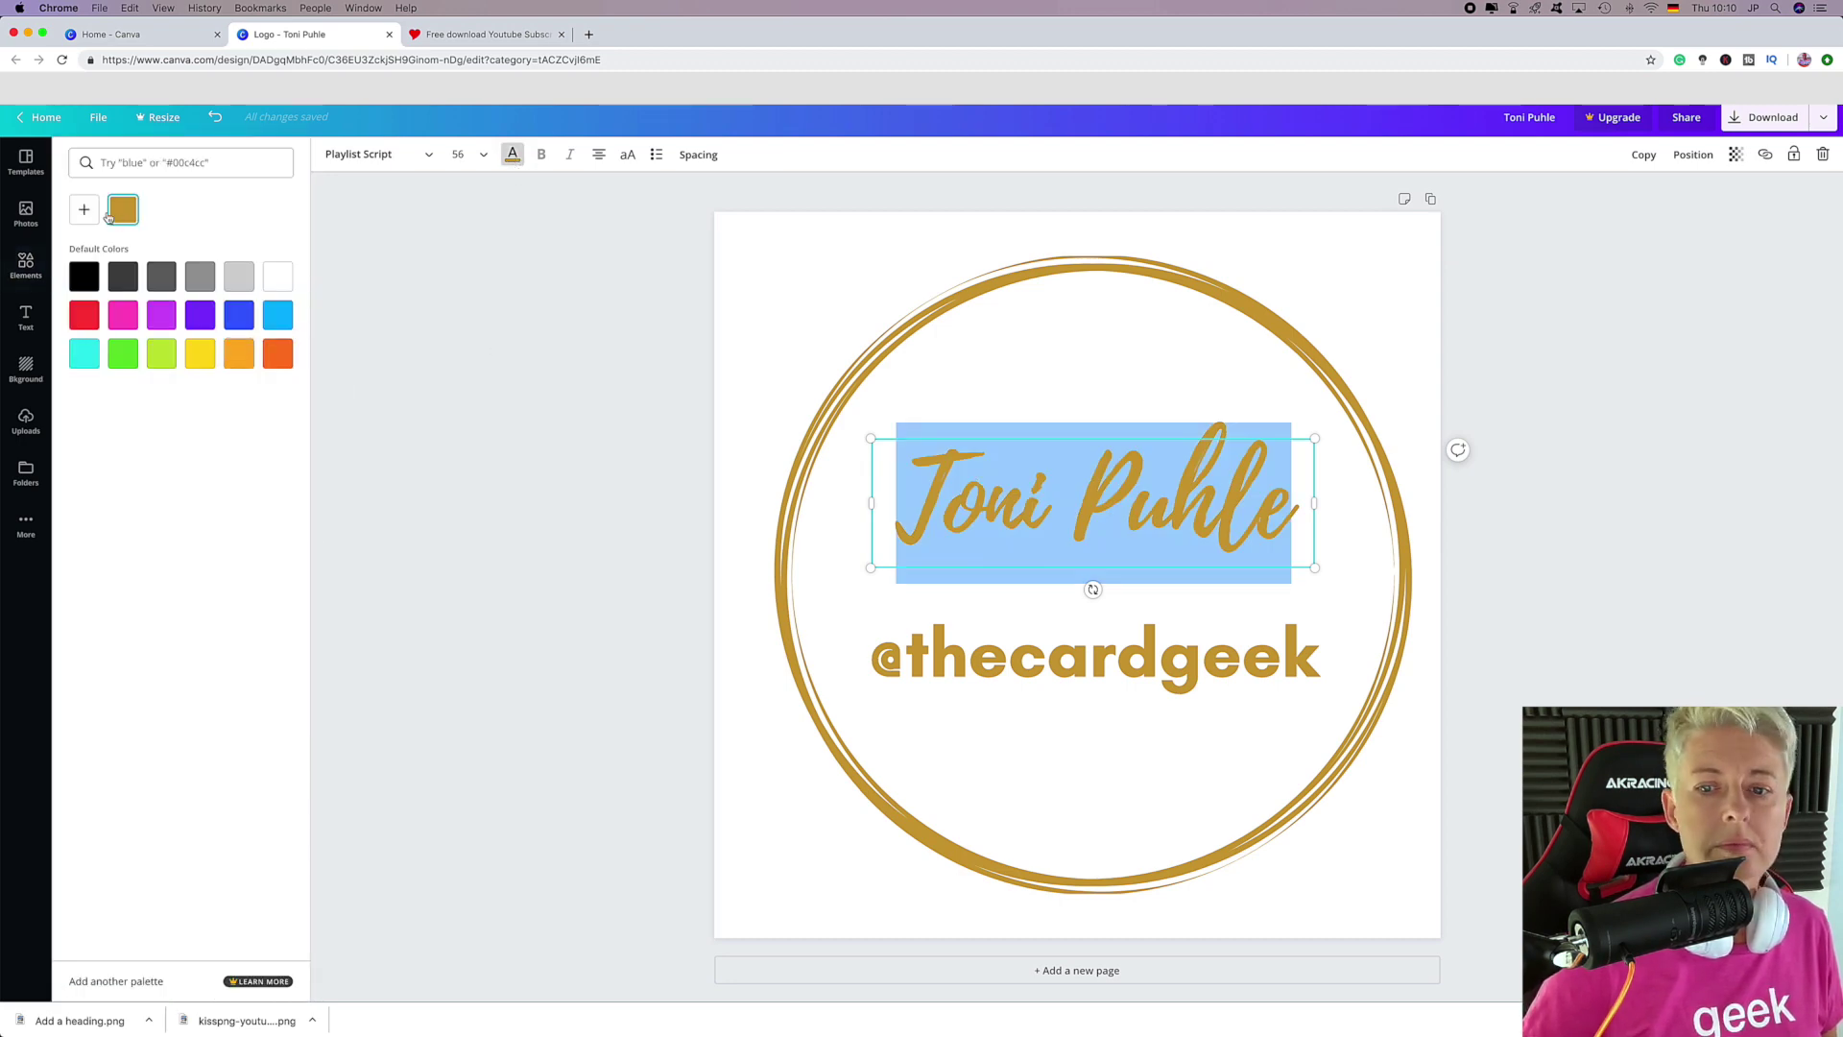
{"action": "left_click", "coordinate": [97, 220]}
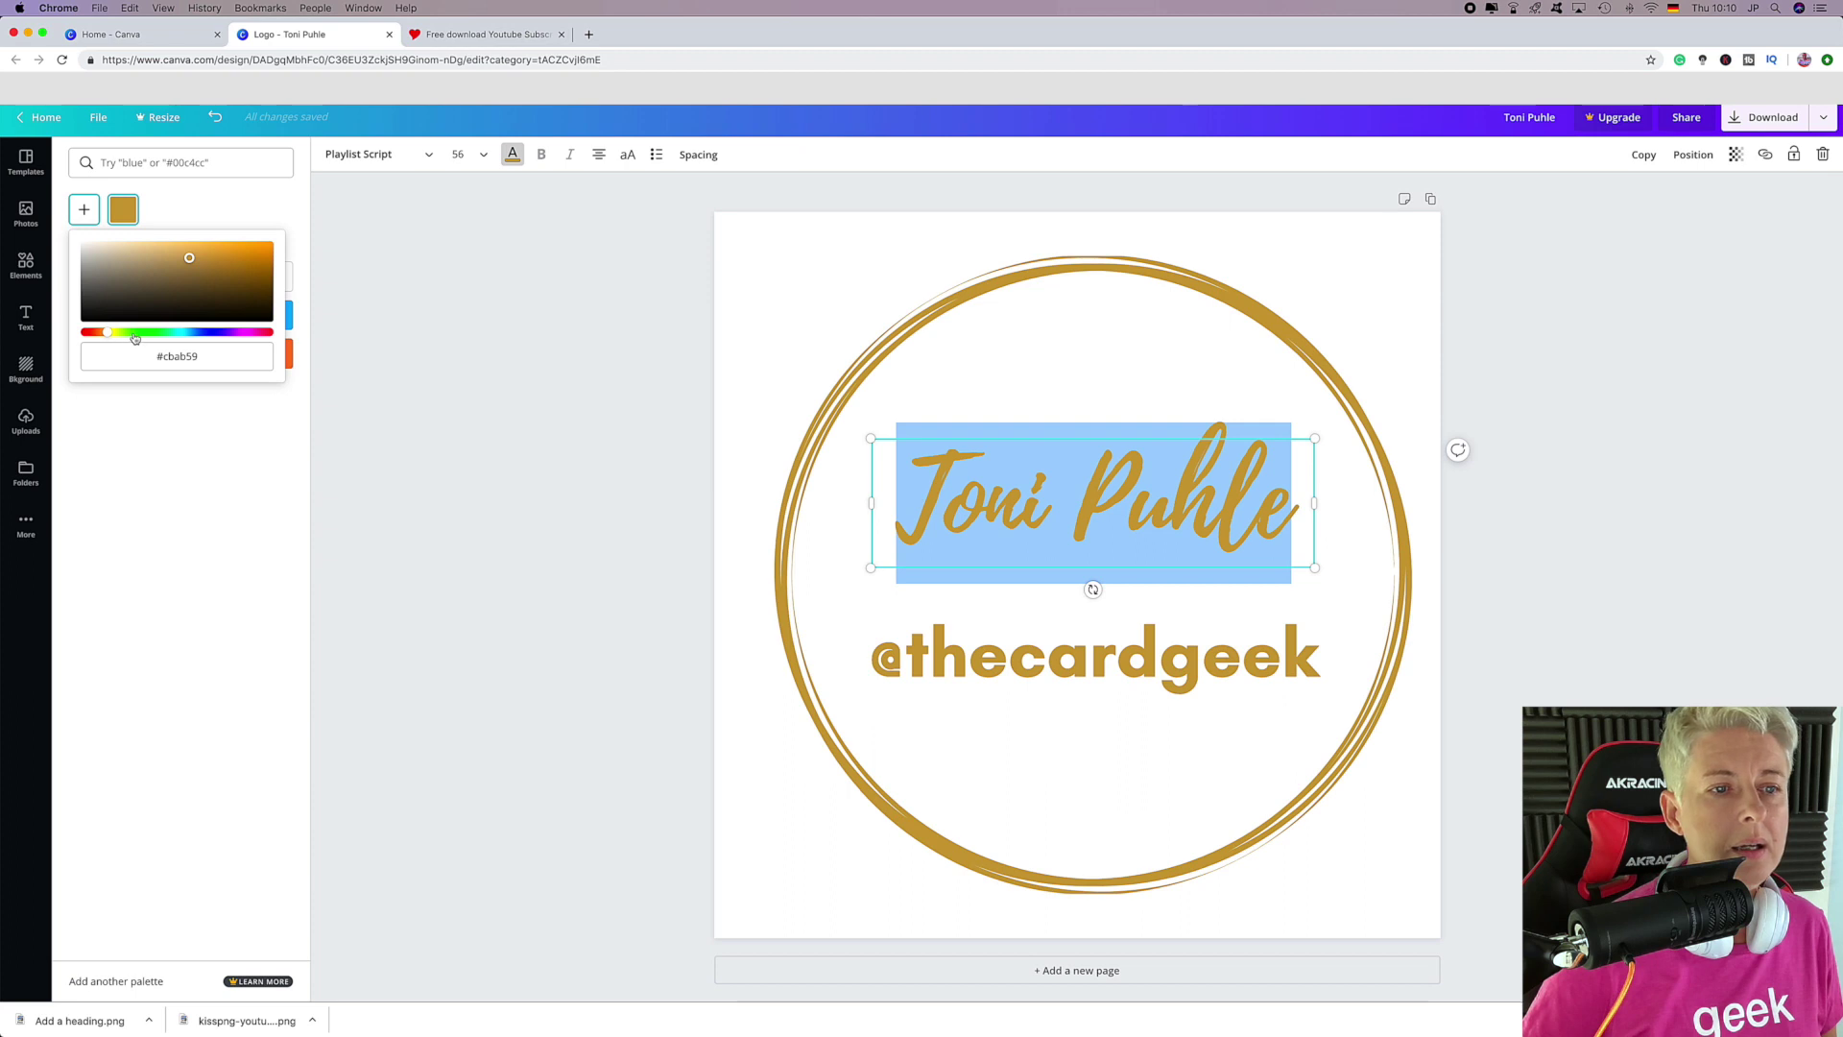
{"action": "left_click_drag", "start_coordinate": [104, 336], "coordinate": [191, 339]}
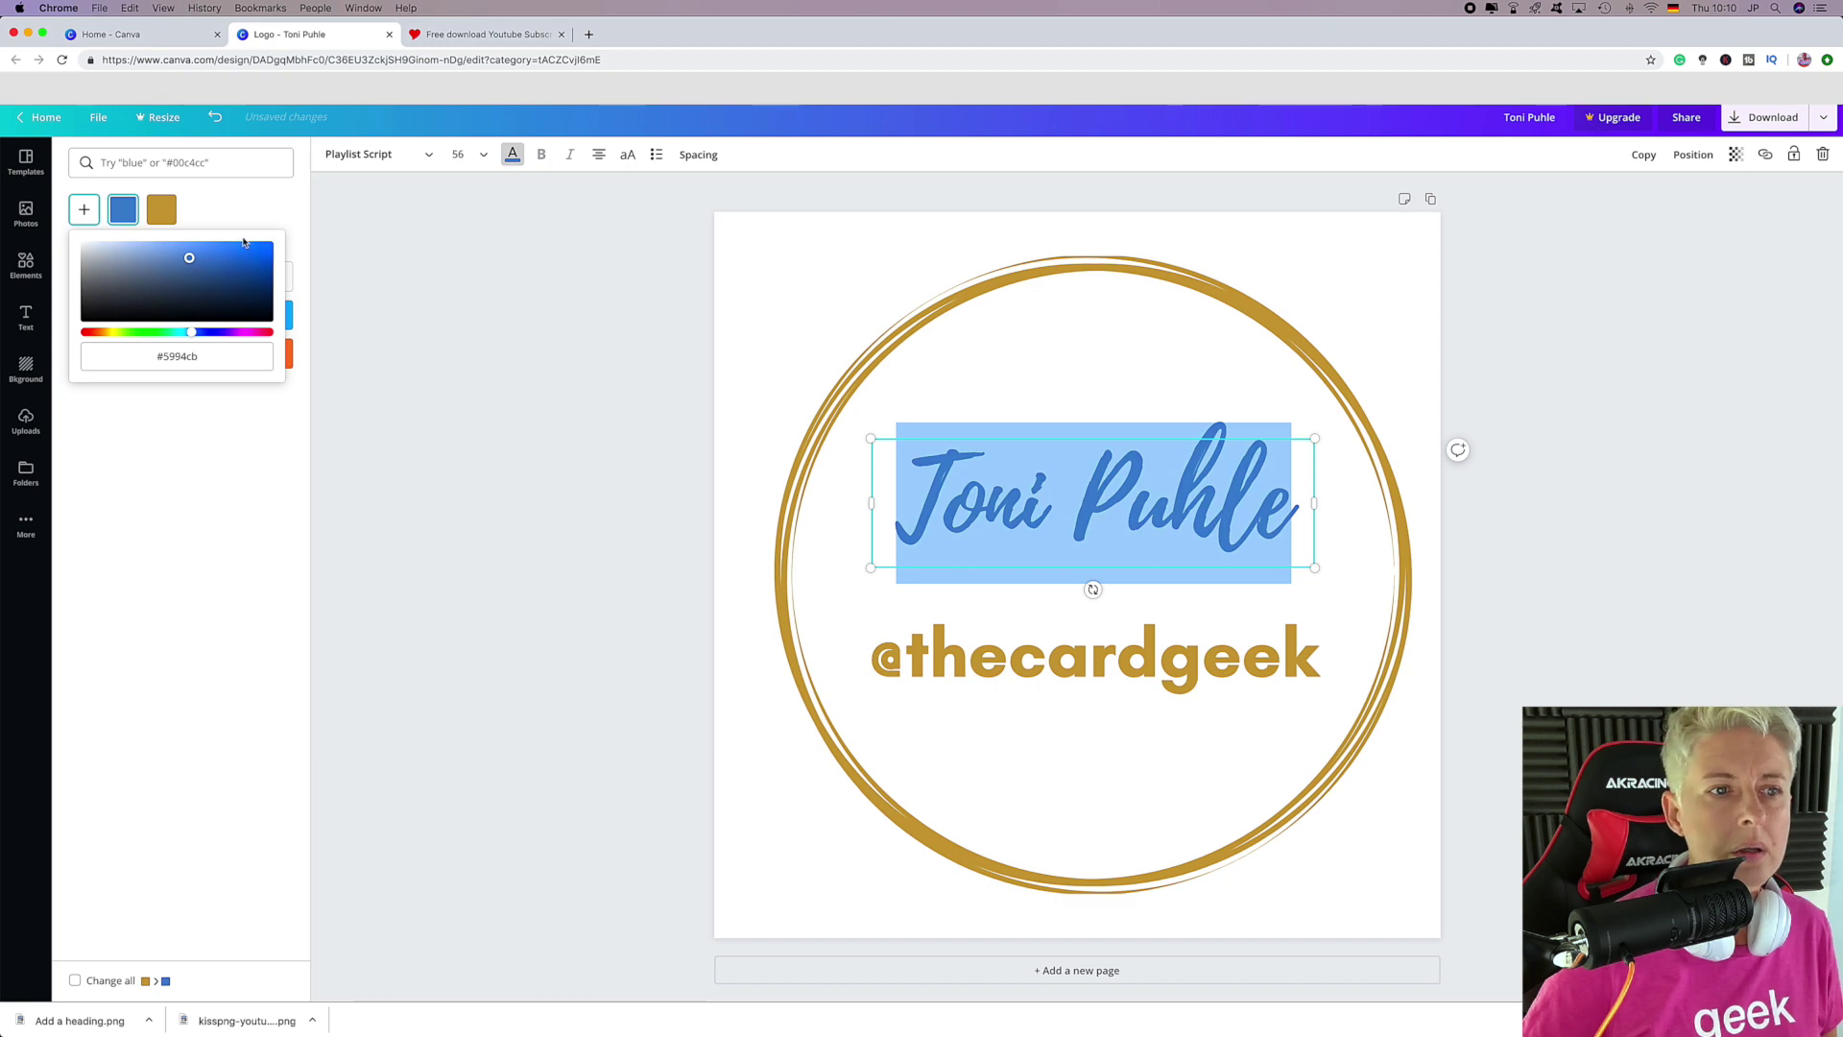
{"action": "left_click", "coordinate": [245, 249]}
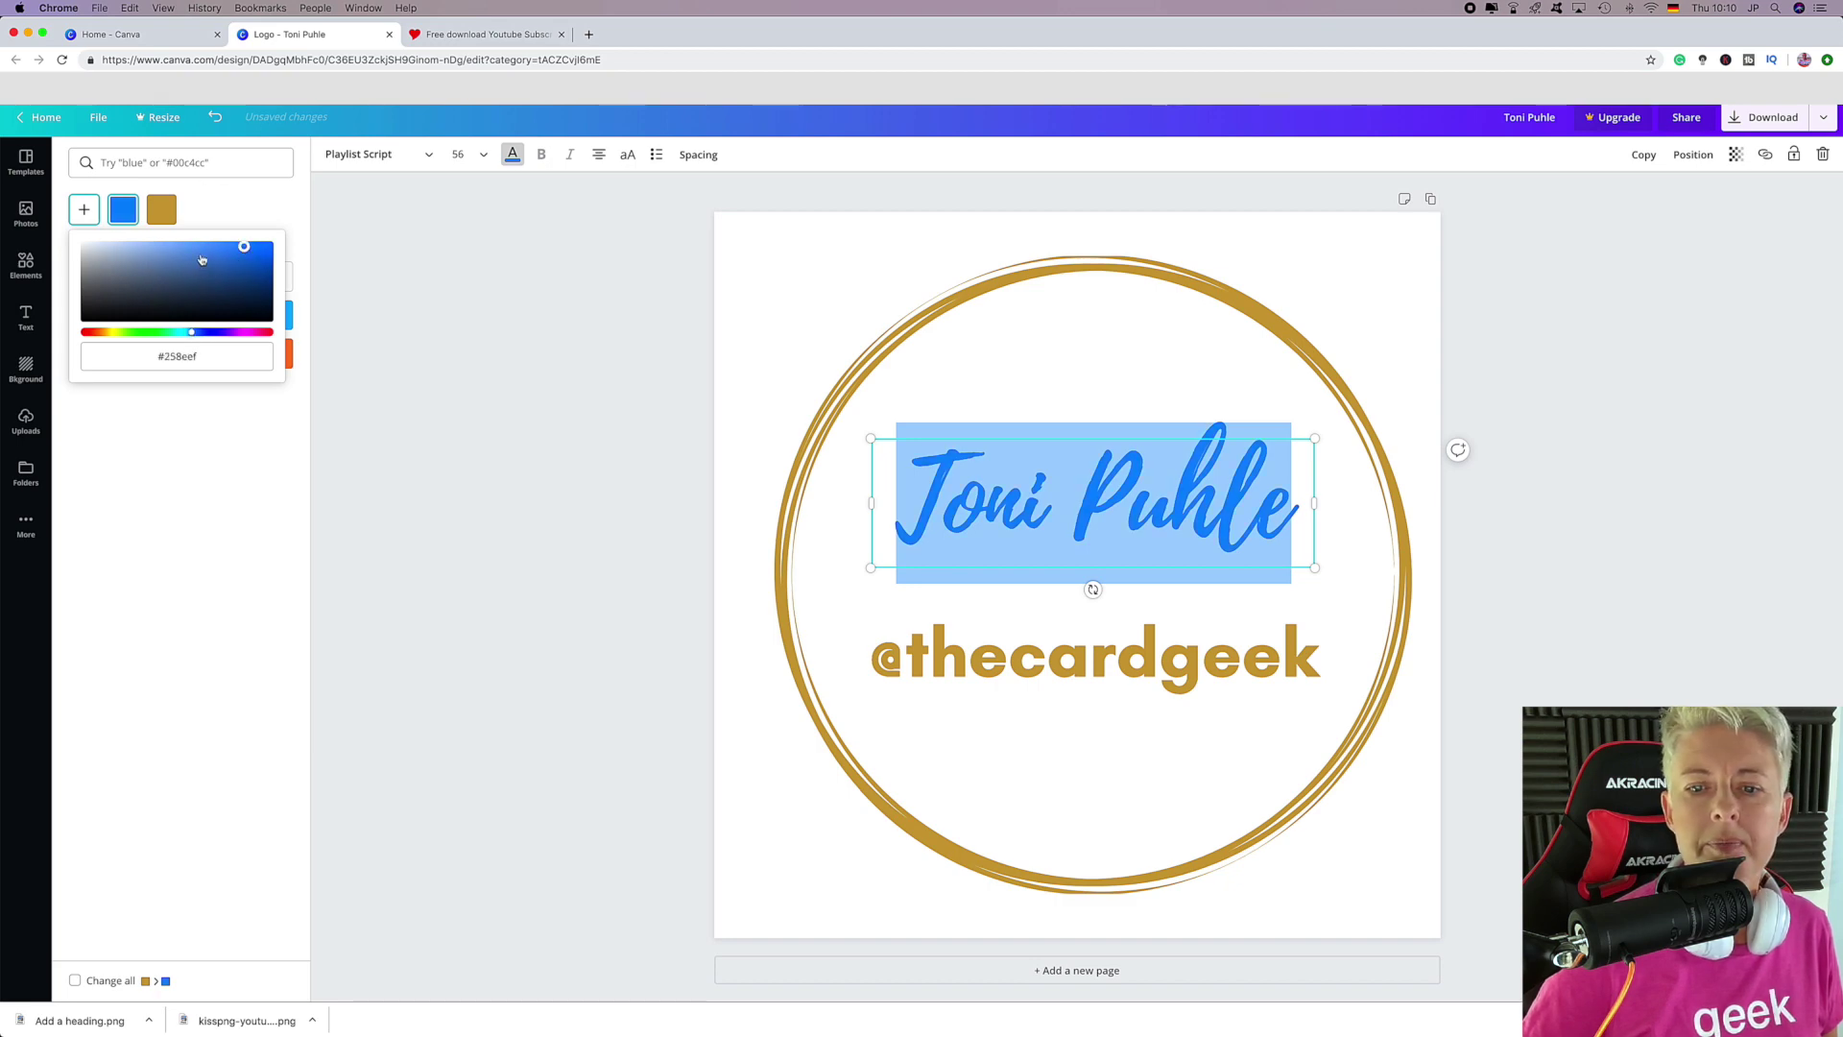
{"action": "left_click", "coordinate": [838, 287]}
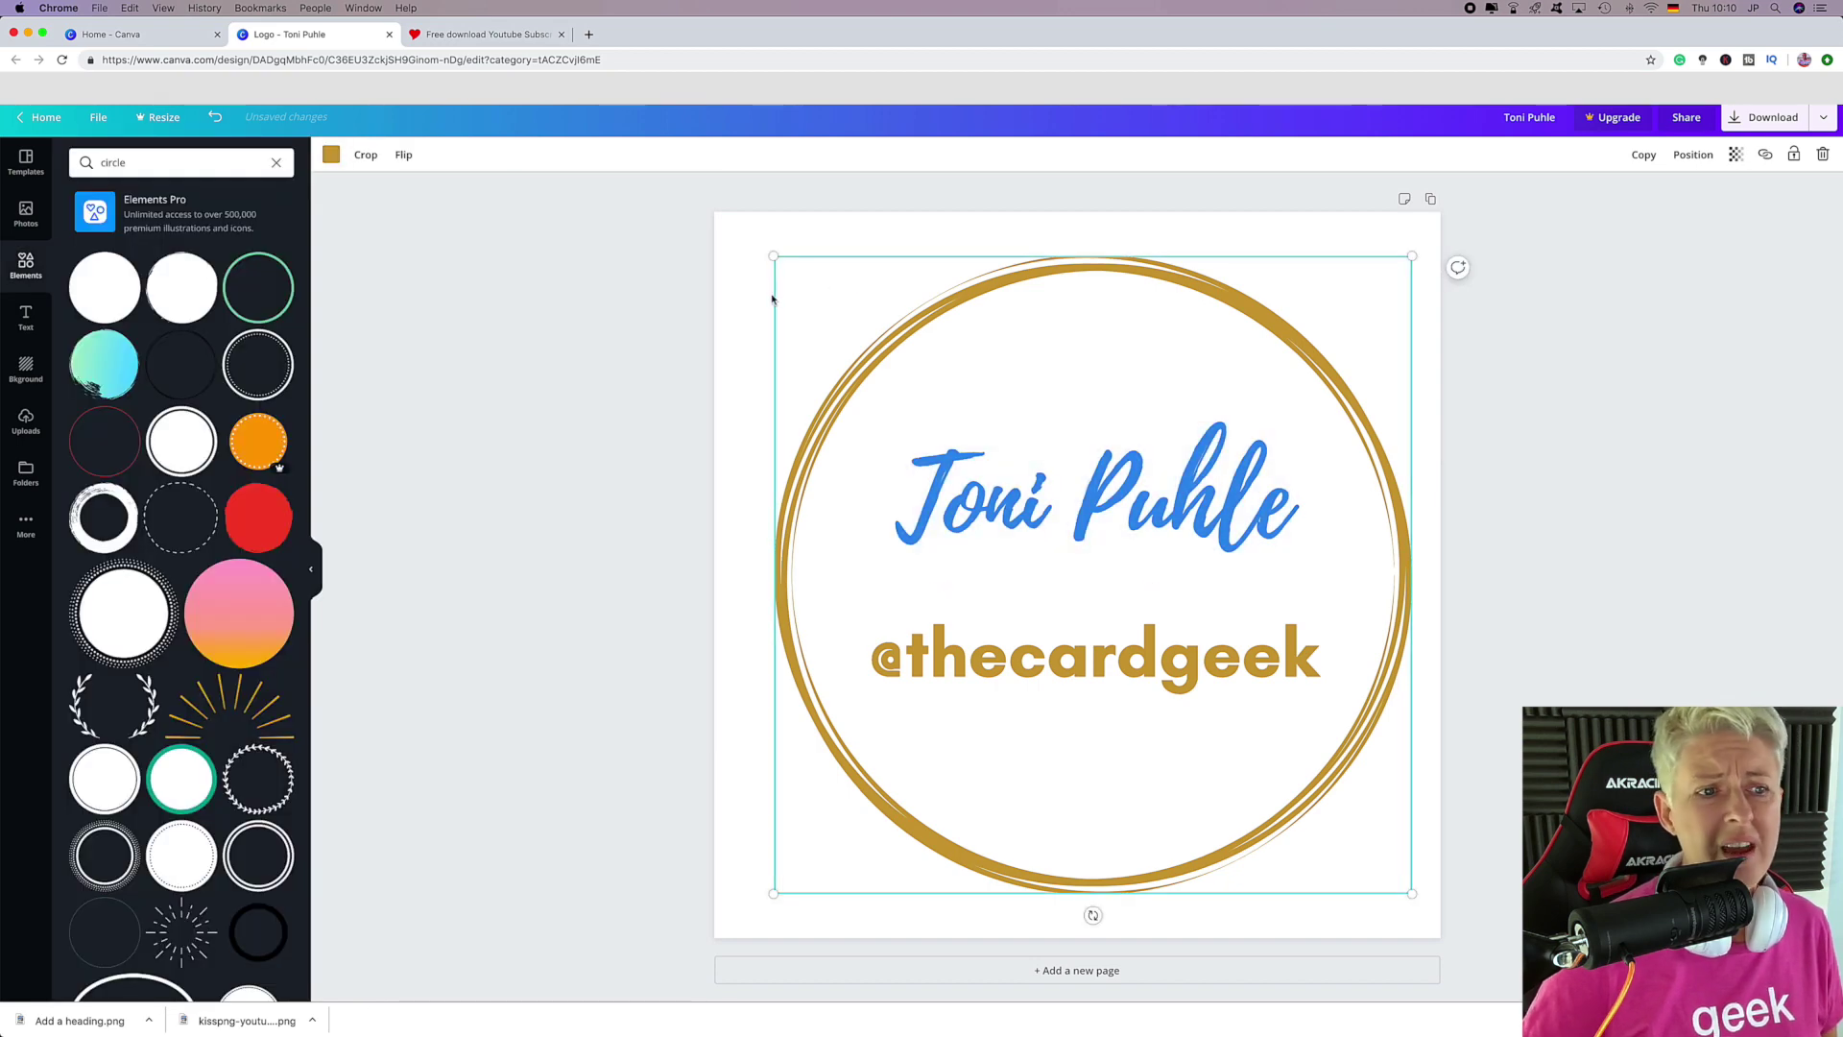
Recolour the name heading dark grey from the default colours.
{"action": "left_click", "coordinate": [1036, 468]}
{"action": "left_click", "coordinate": [1036, 466]}
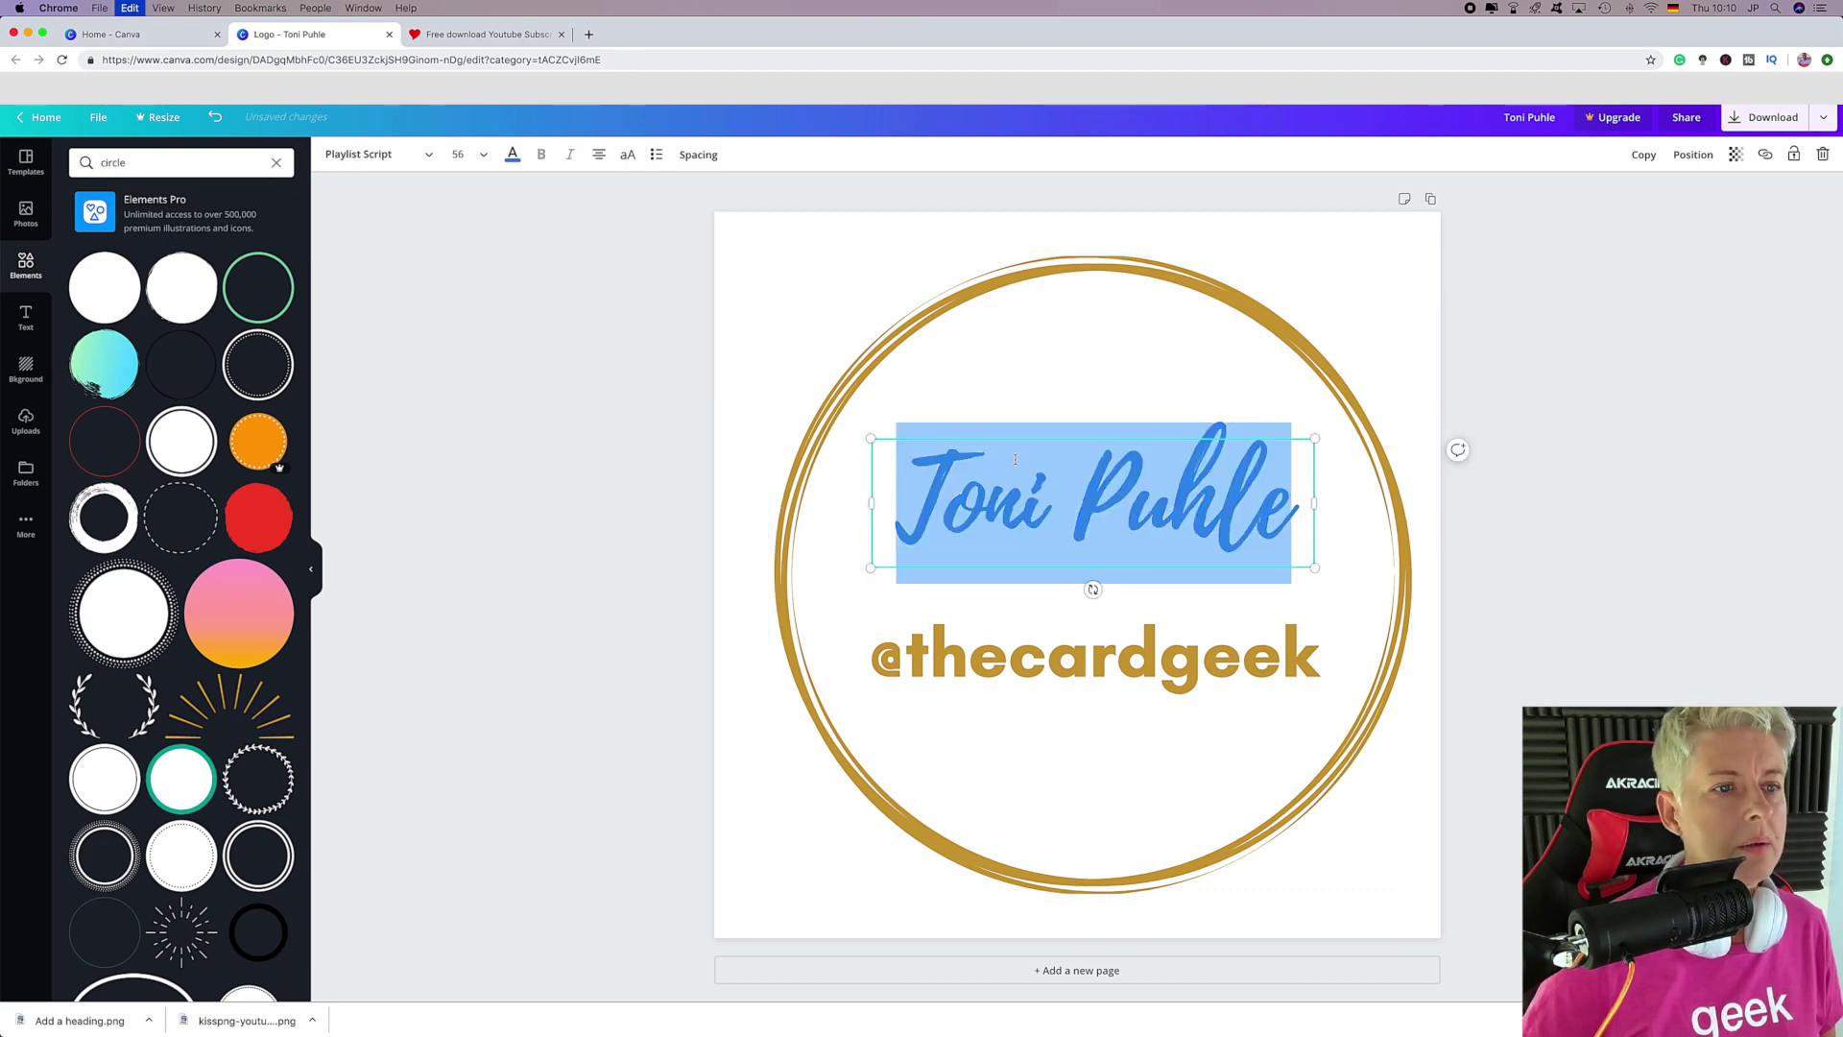
{"action": "left_click", "coordinate": [513, 156]}
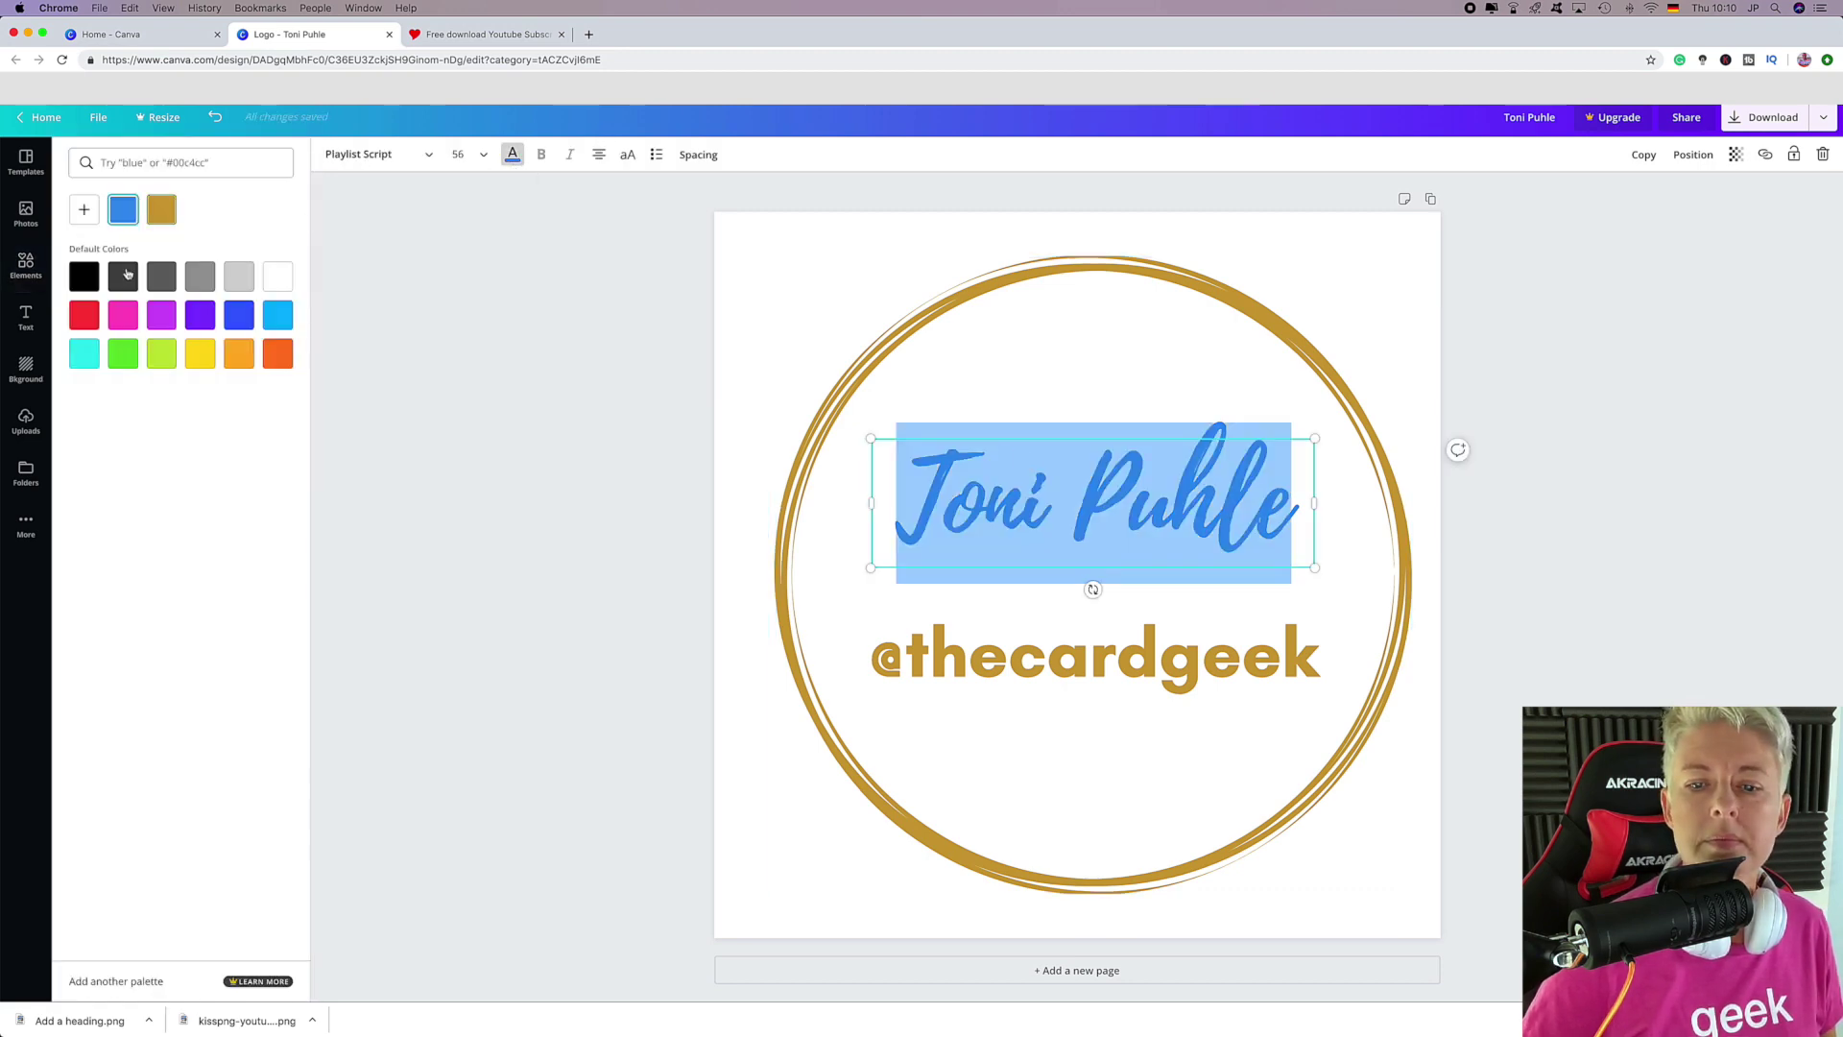
{"action": "left_click", "coordinate": [123, 277]}
{"action": "left_click", "coordinate": [576, 406]}
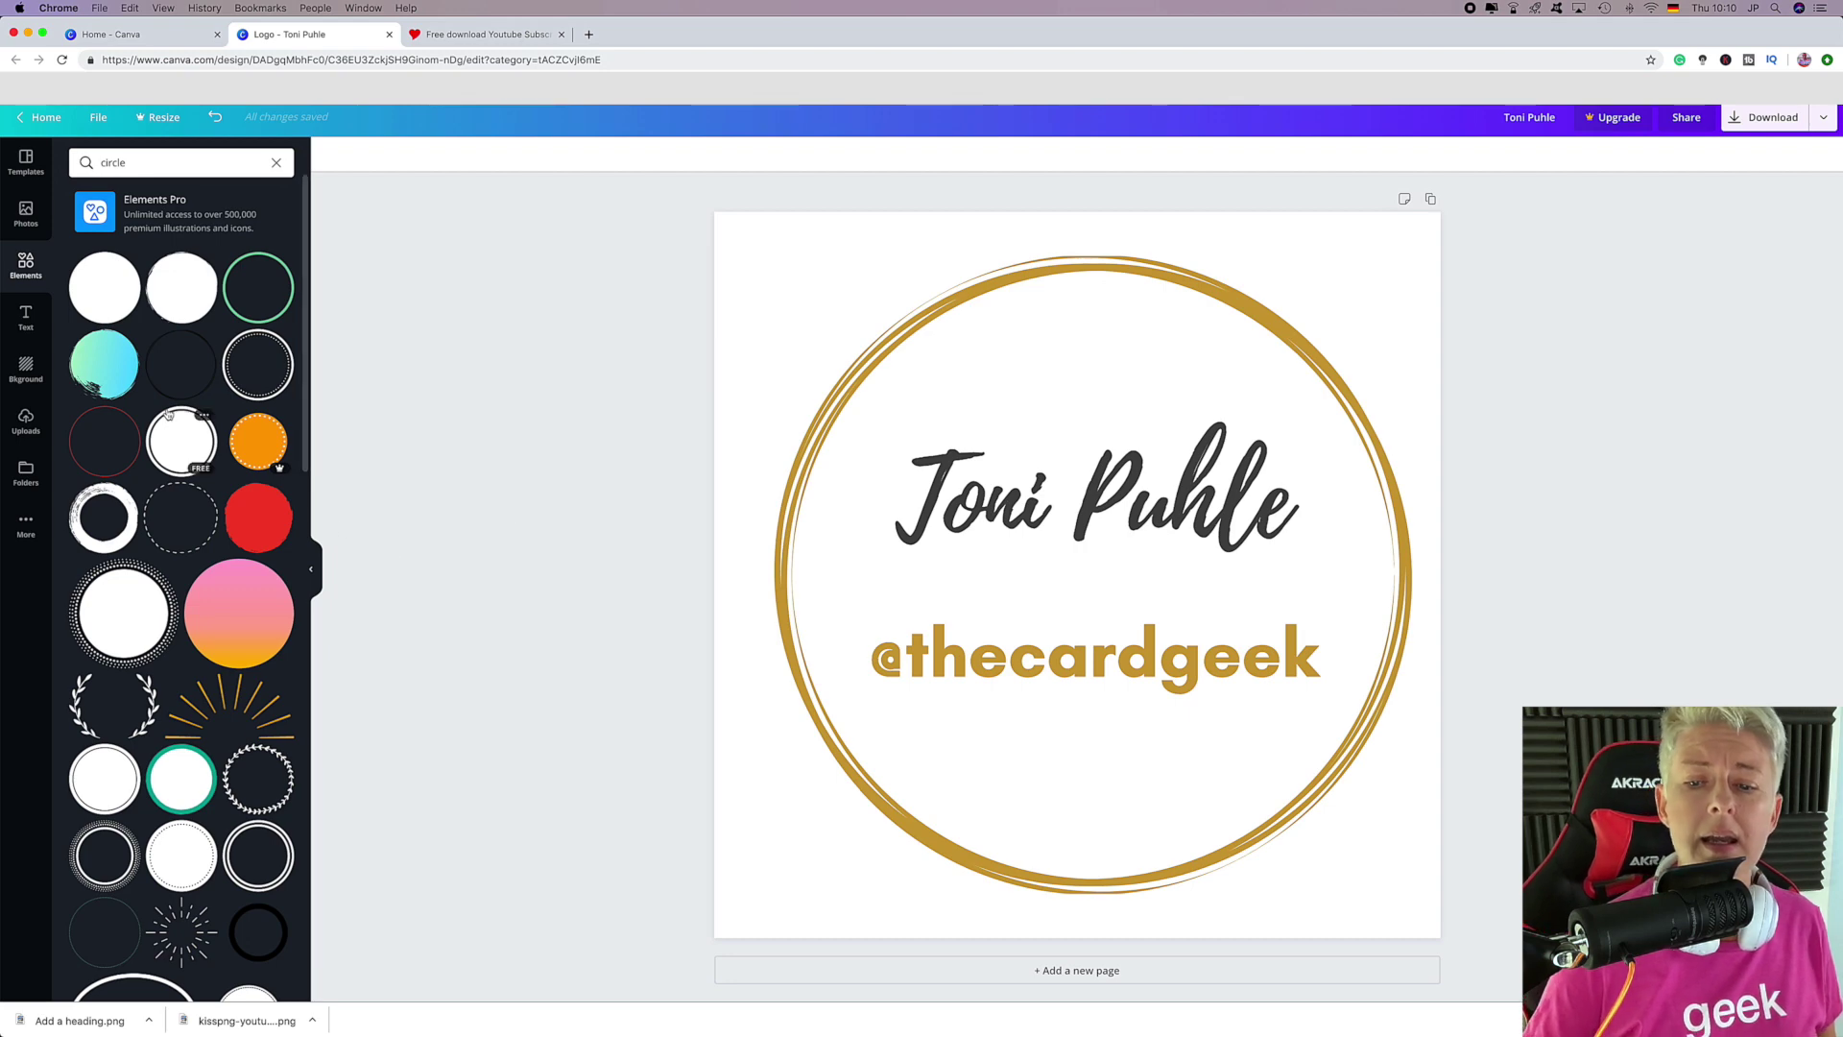
{"action": "left_click_drag", "start_coordinate": [1071, 657], "coordinate": [1021, 708]}
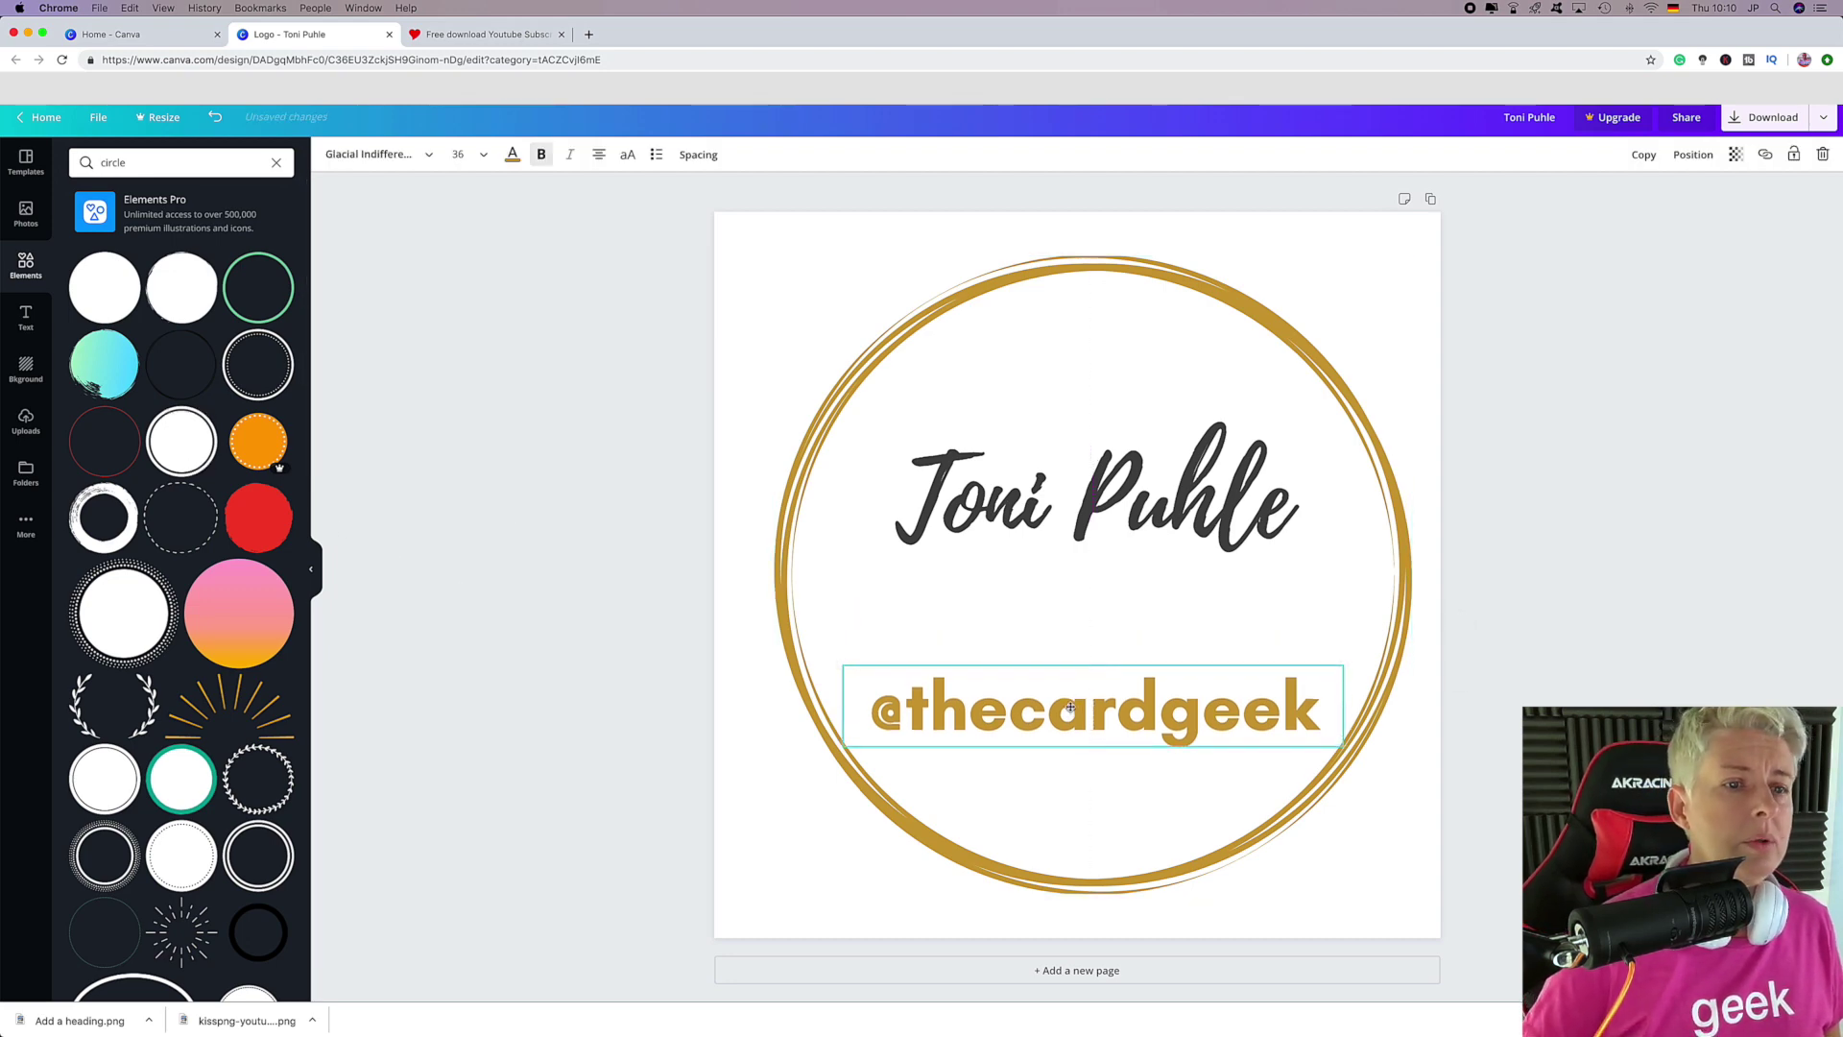
{"action": "right_click", "coordinate": [213, 263]}
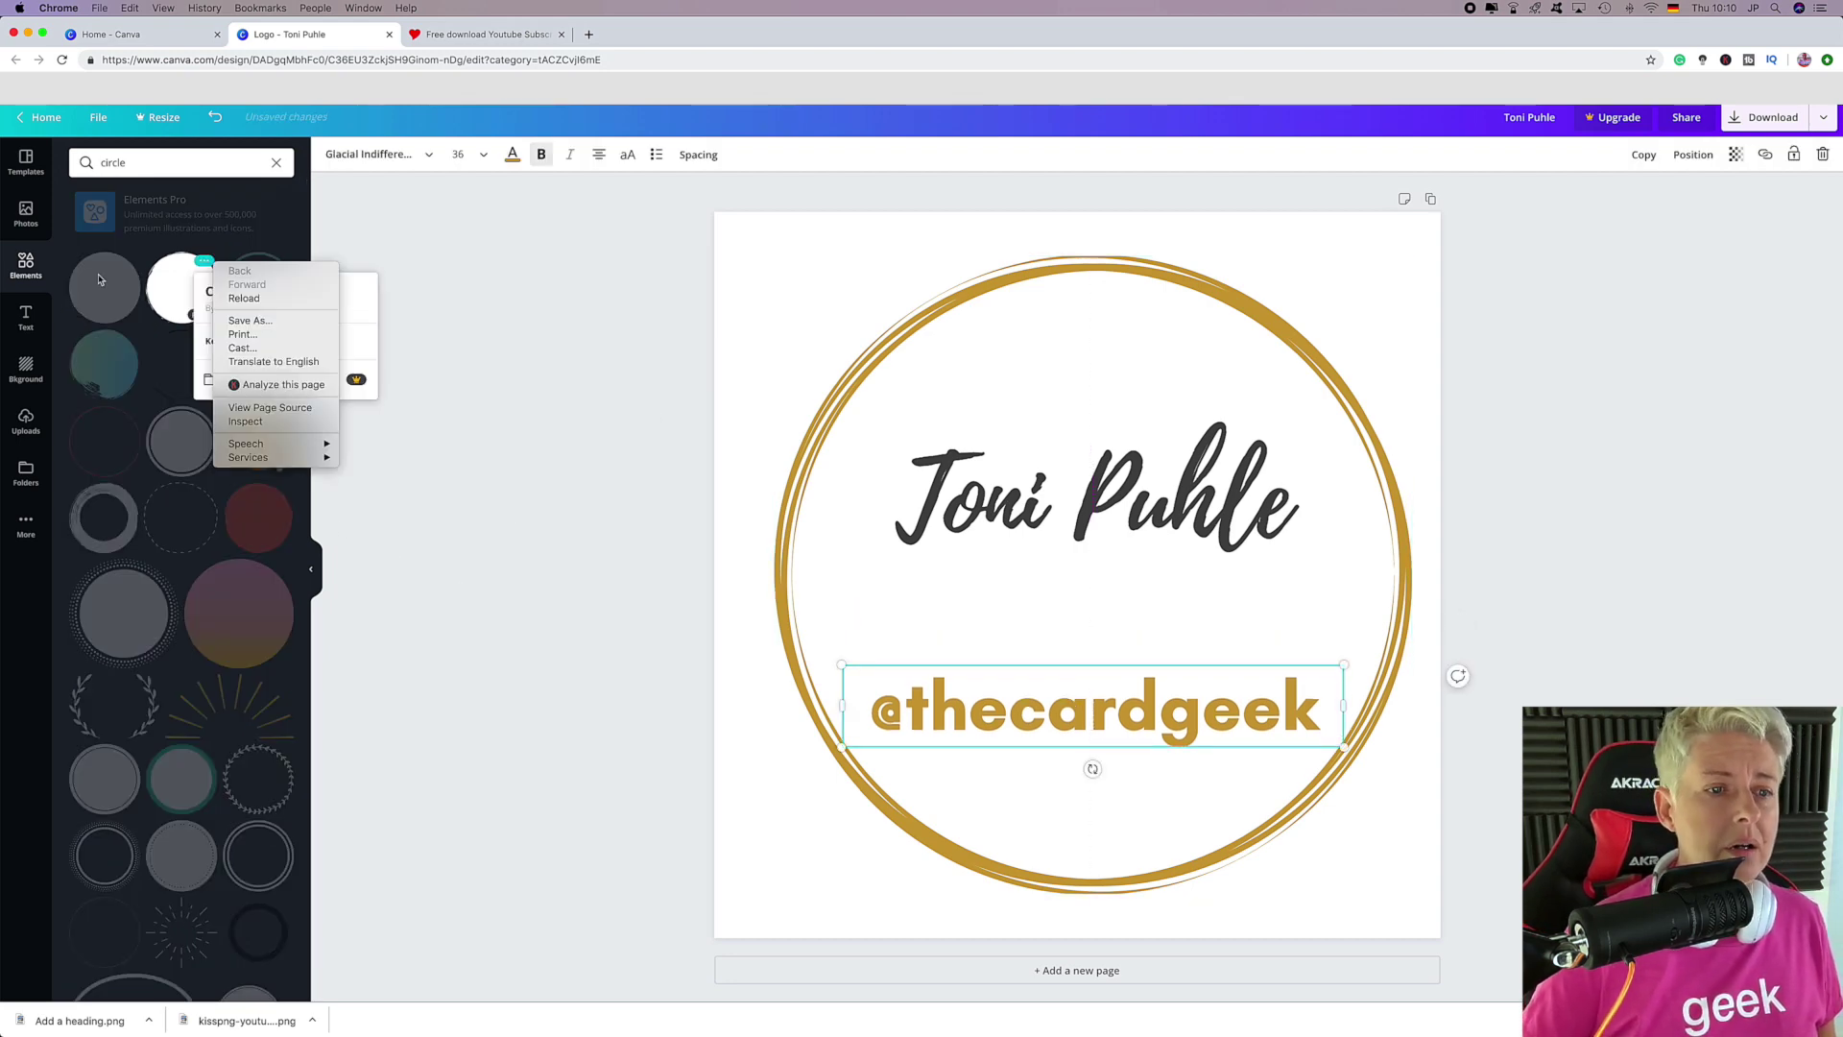
{"action": "left_click", "coordinate": [588, 376]}
{"action": "left_click", "coordinate": [403, 423]}
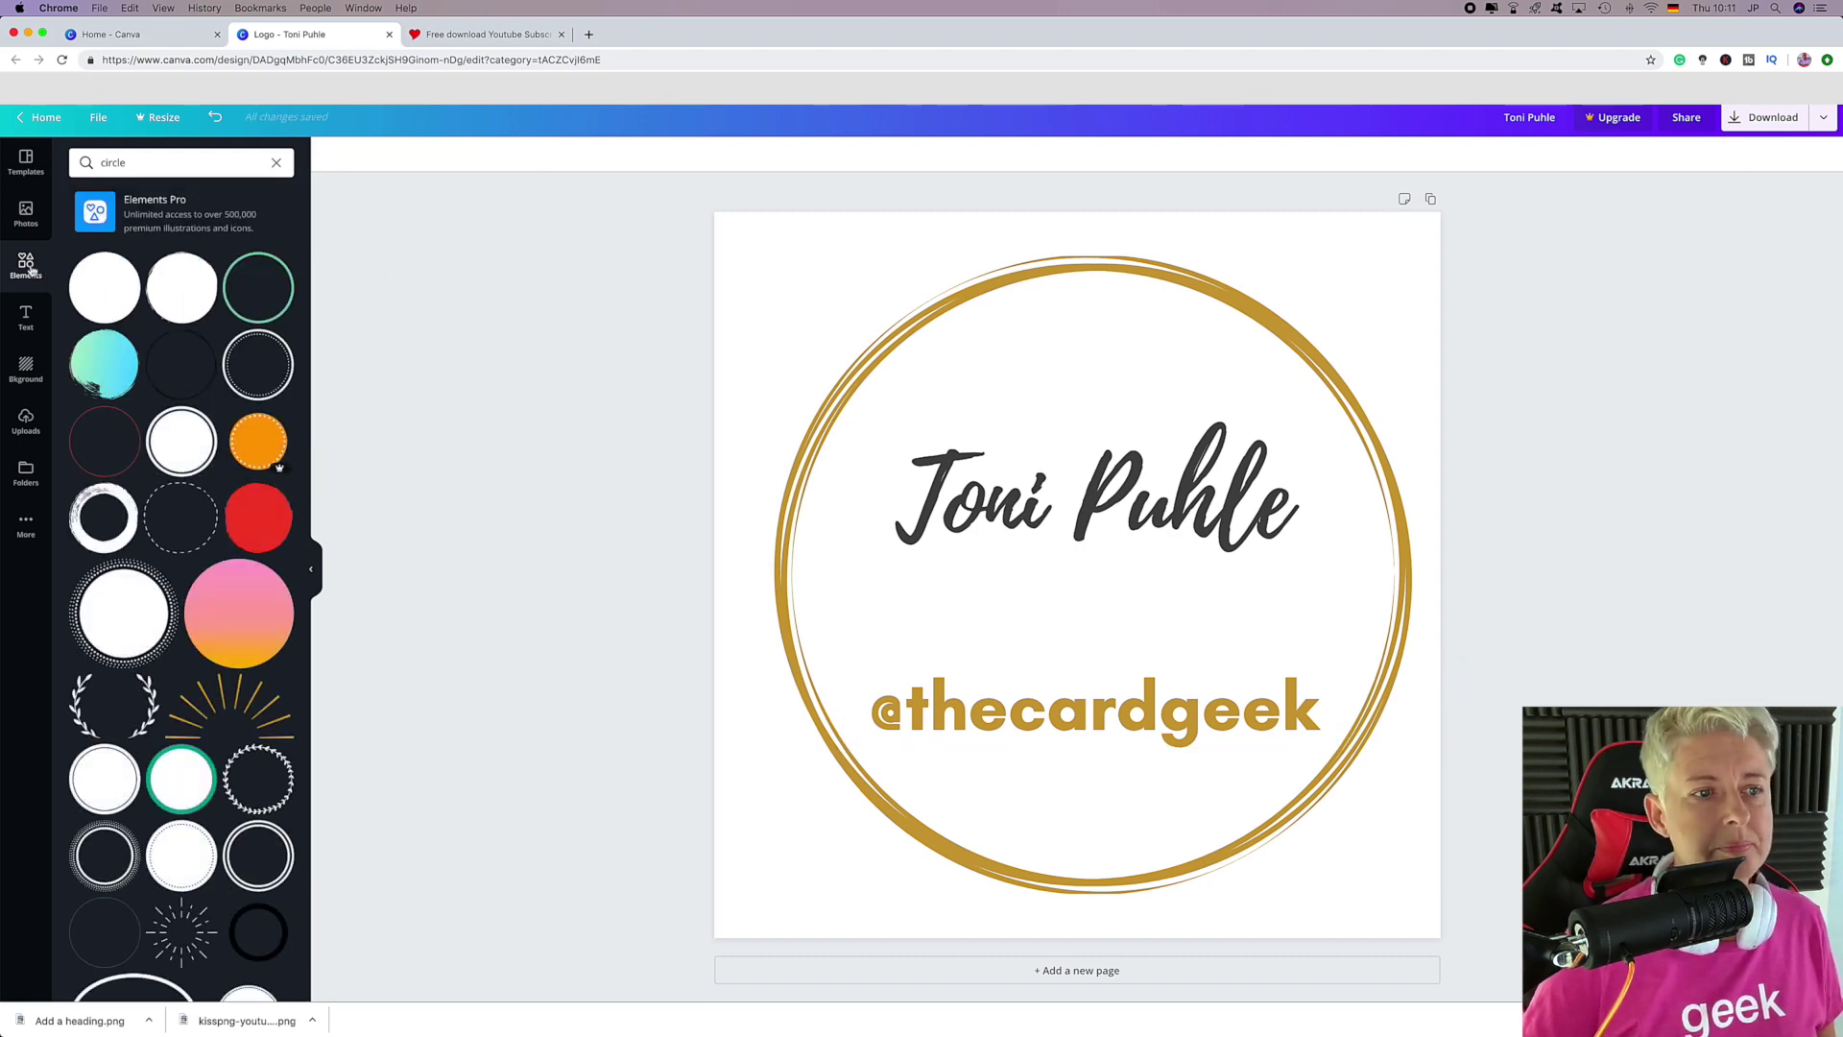
Clear the circle element search and browse through all element categories.
{"action": "left_click", "coordinate": [277, 165]}
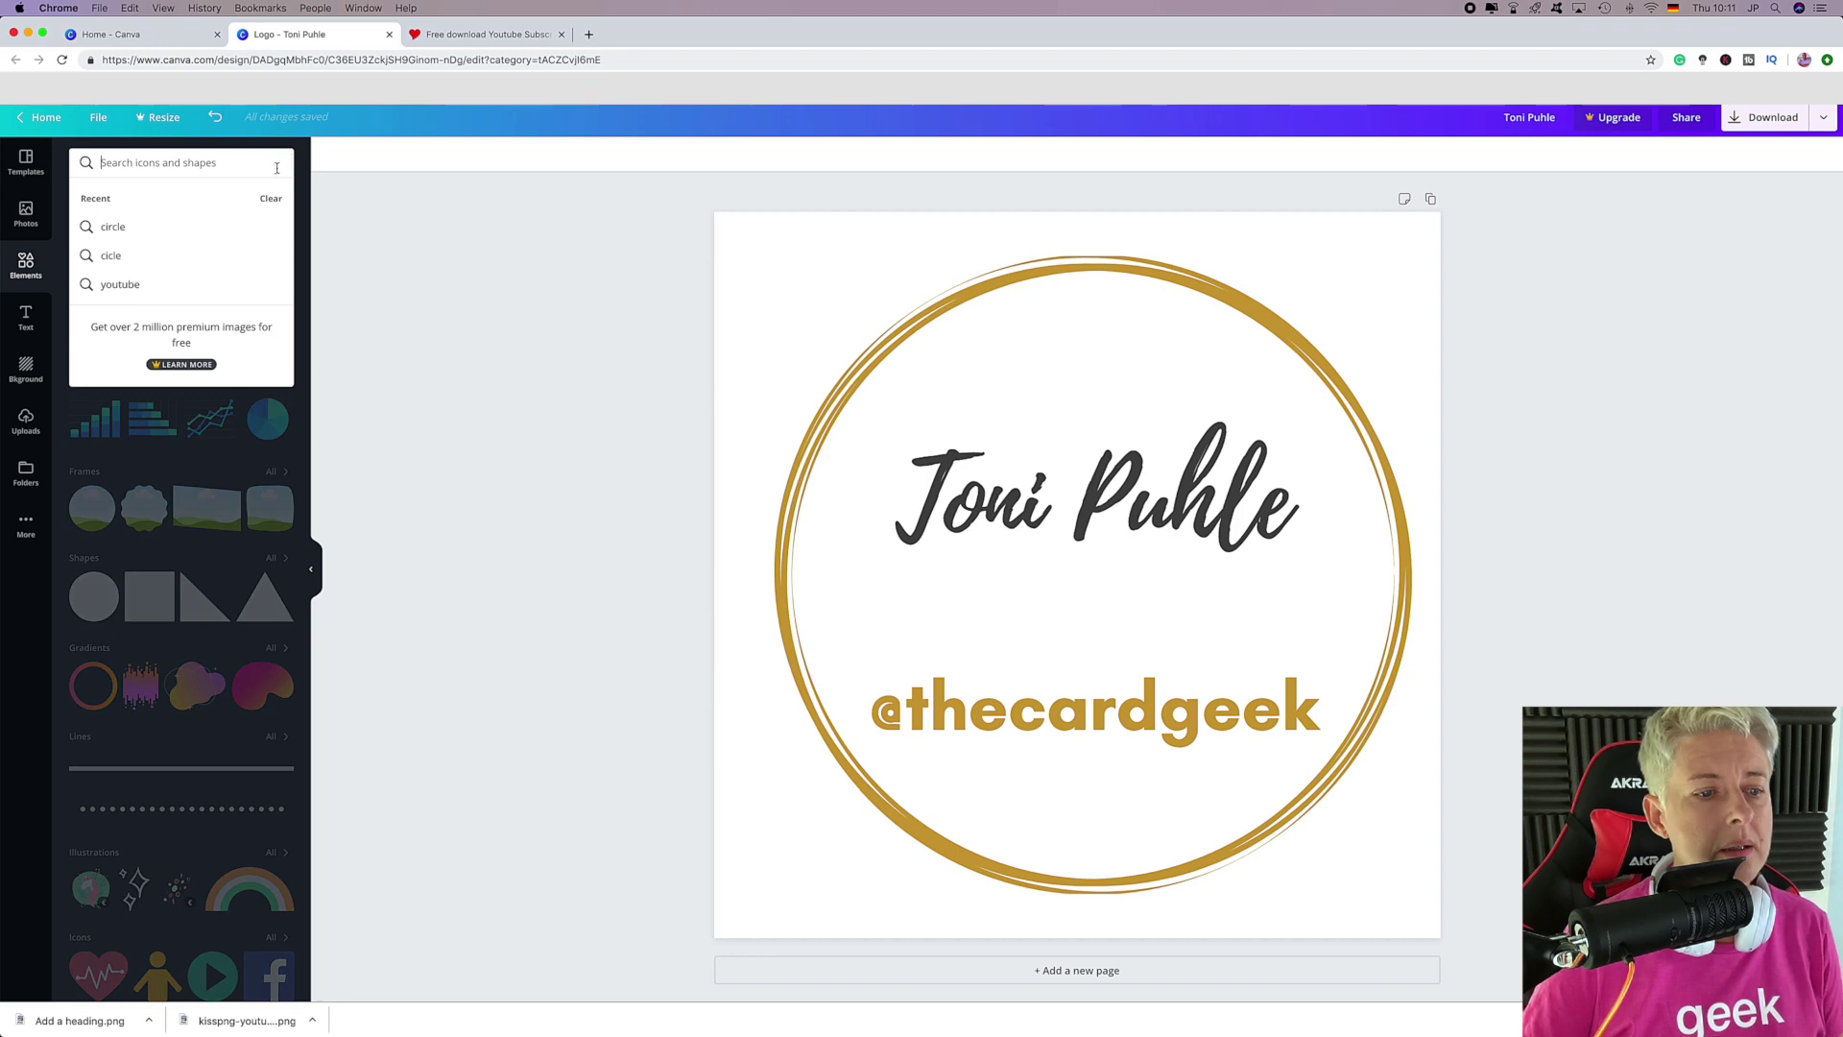
{"action": "left_click", "coordinate": [432, 399]}
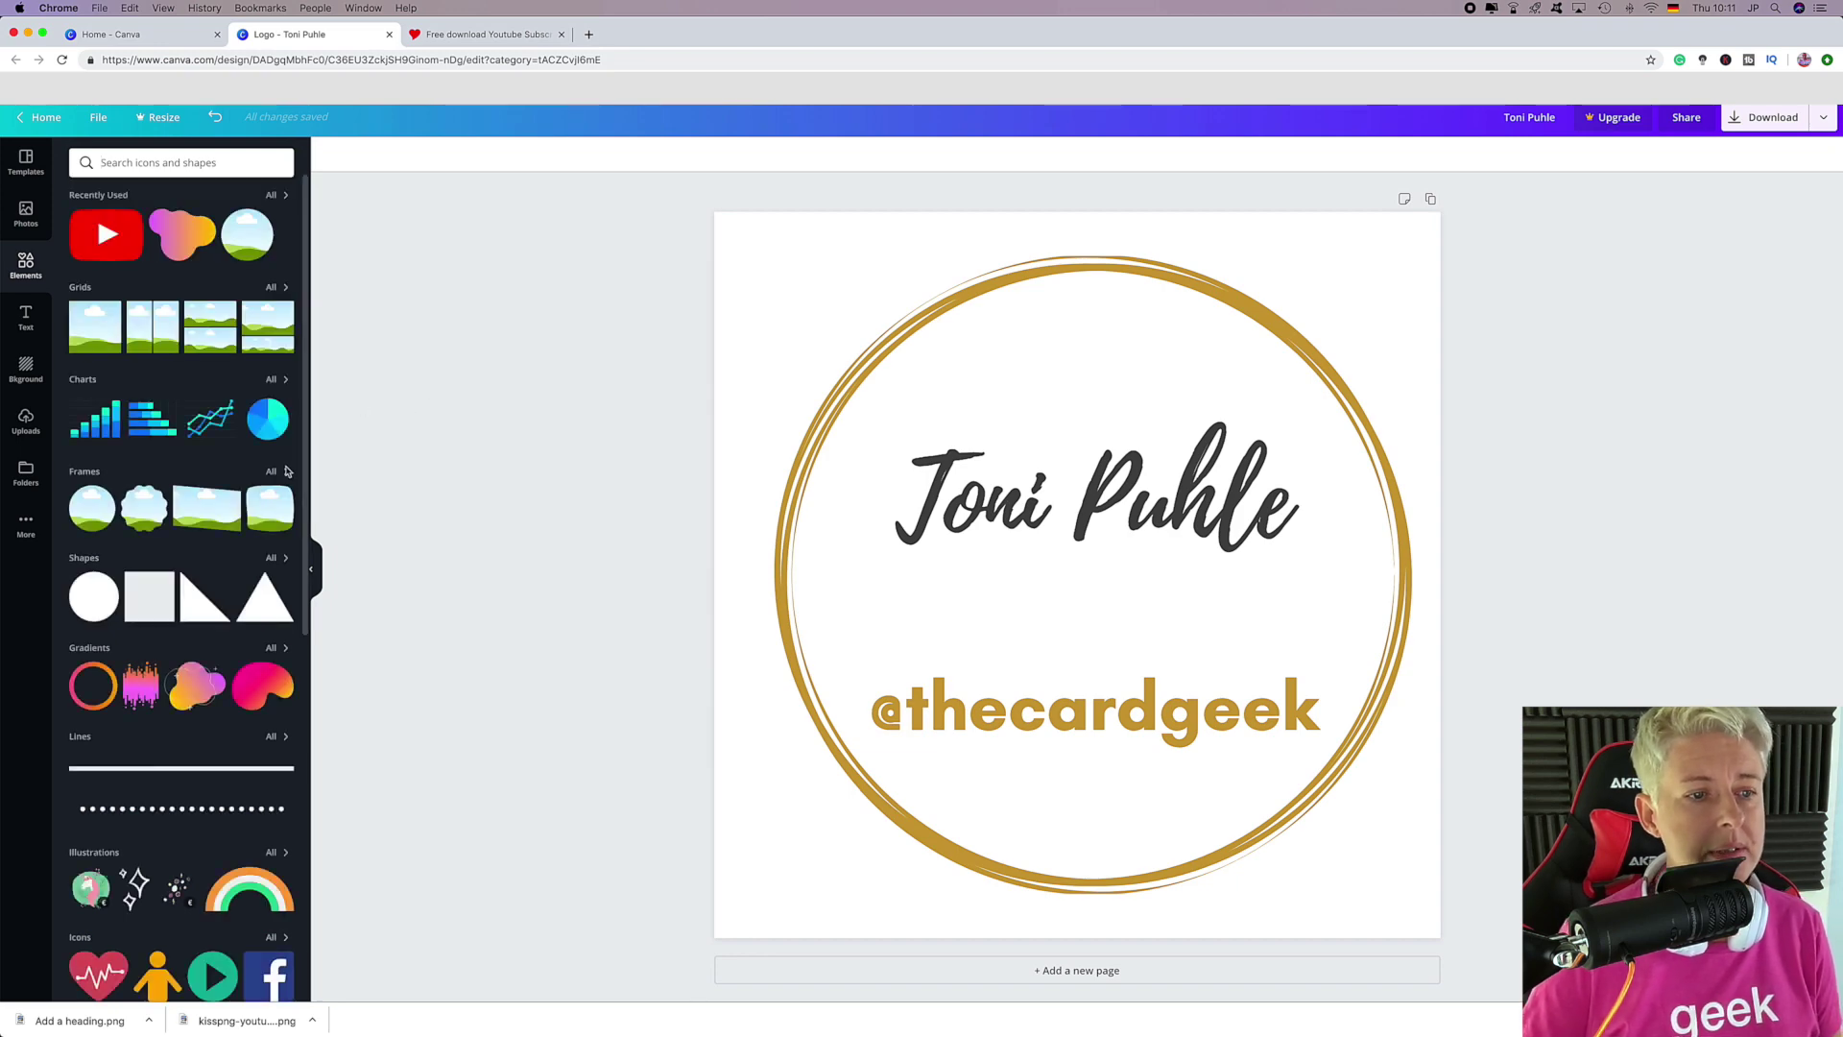
{"action": "scroll", "coordinate": [267, 660], "scroll_direction": "down", "scroll_amount": 7}
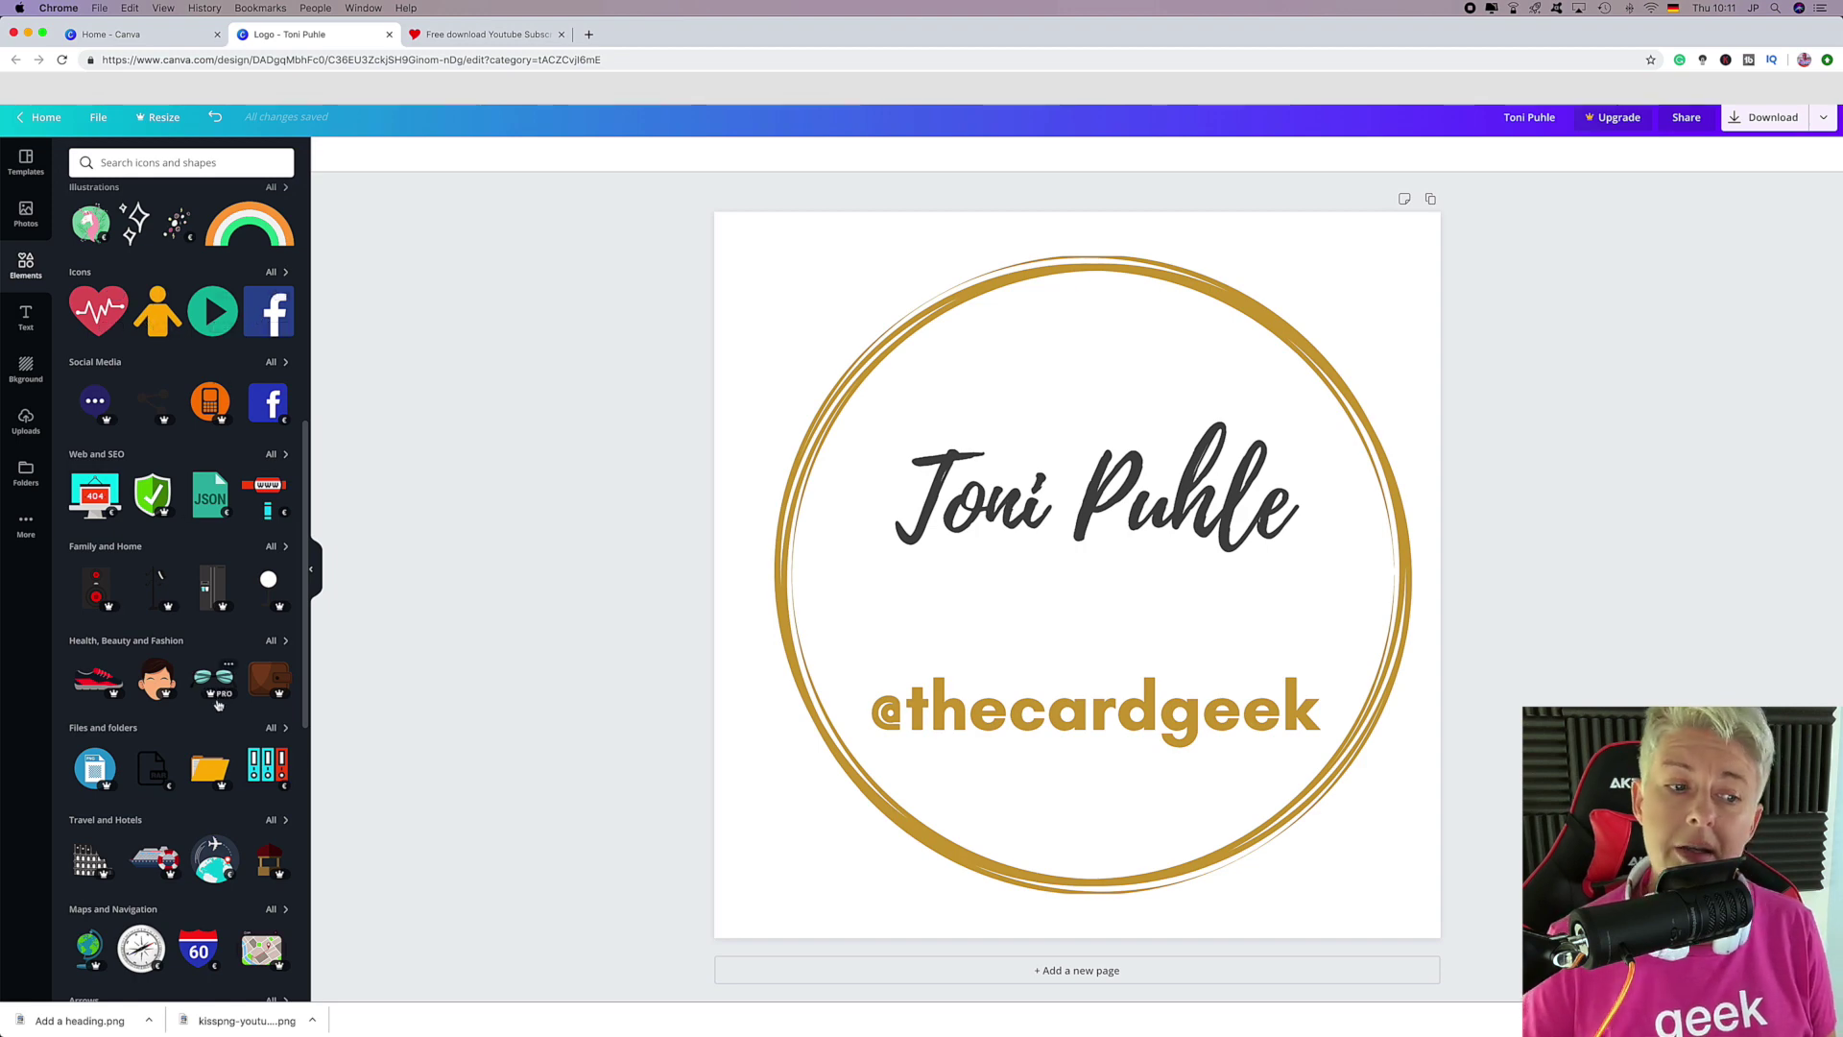
{"action": "scroll", "coordinate": [189, 630], "scroll_direction": "down", "scroll_amount": 2}
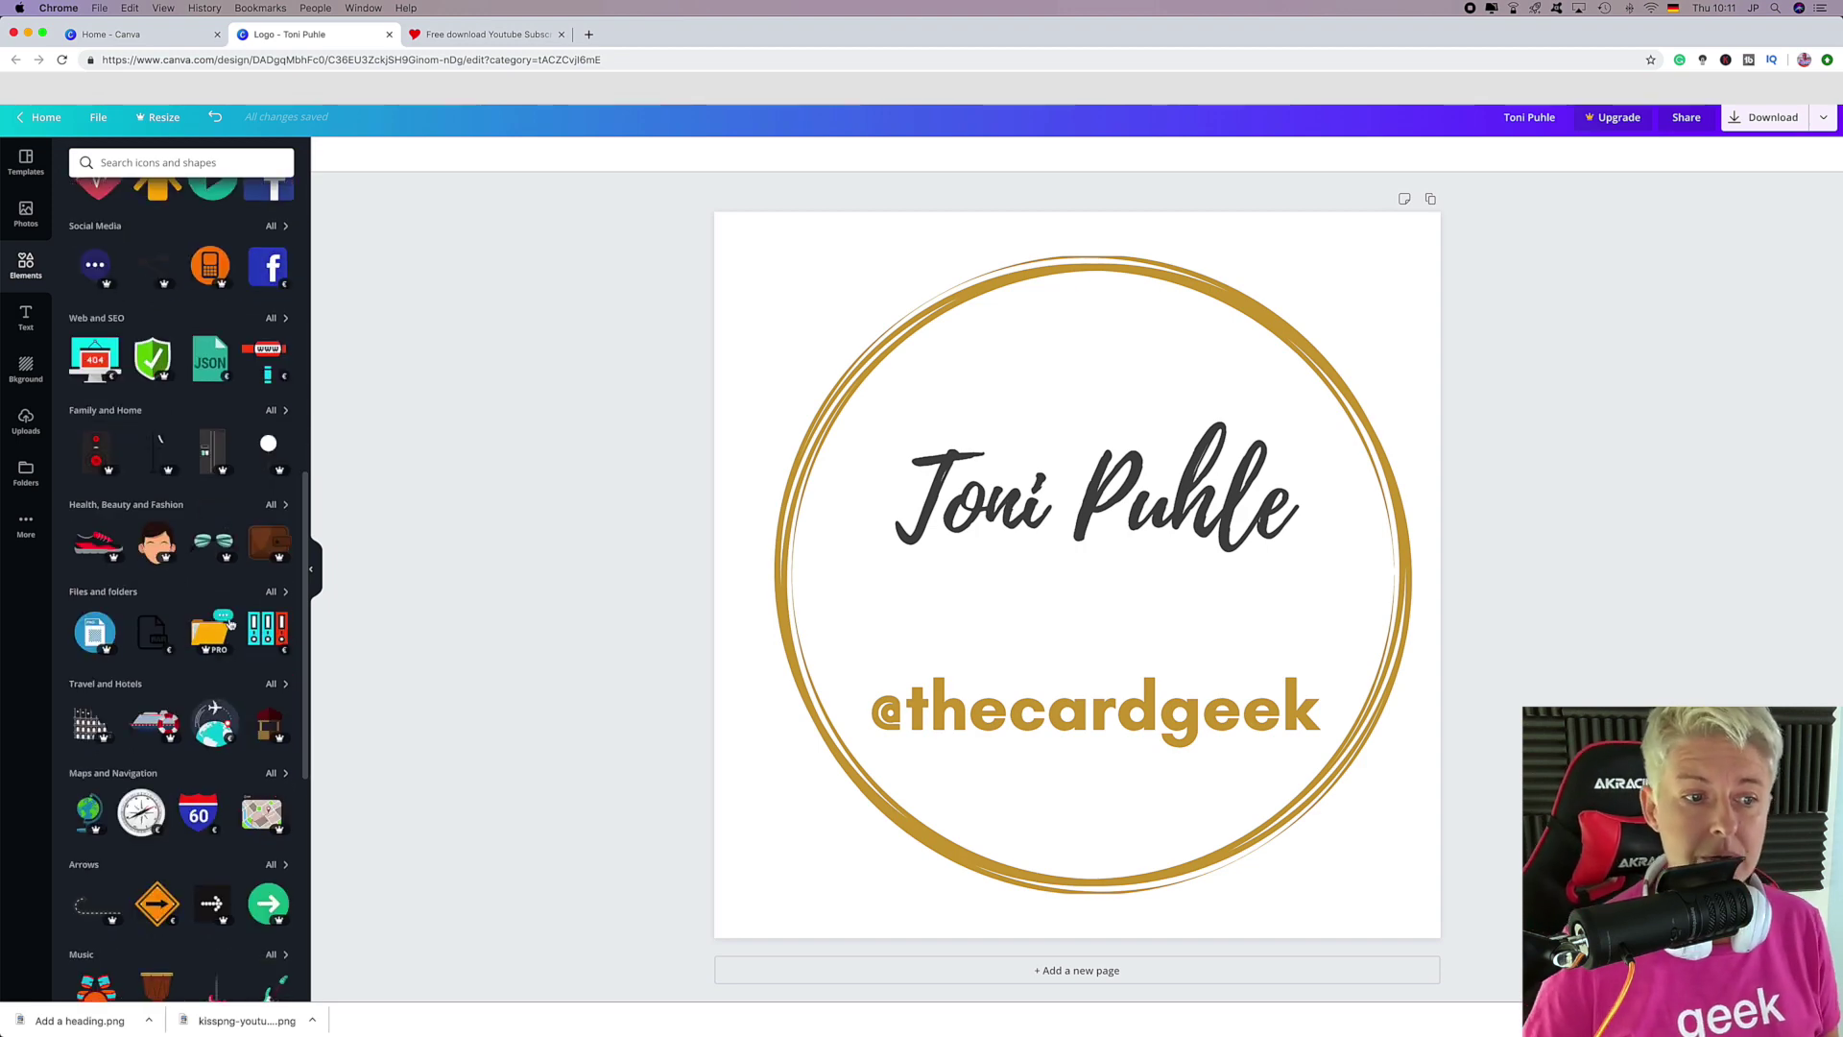
{"action": "scroll", "coordinate": [213, 691], "scroll_direction": "down", "scroll_amount": 3}
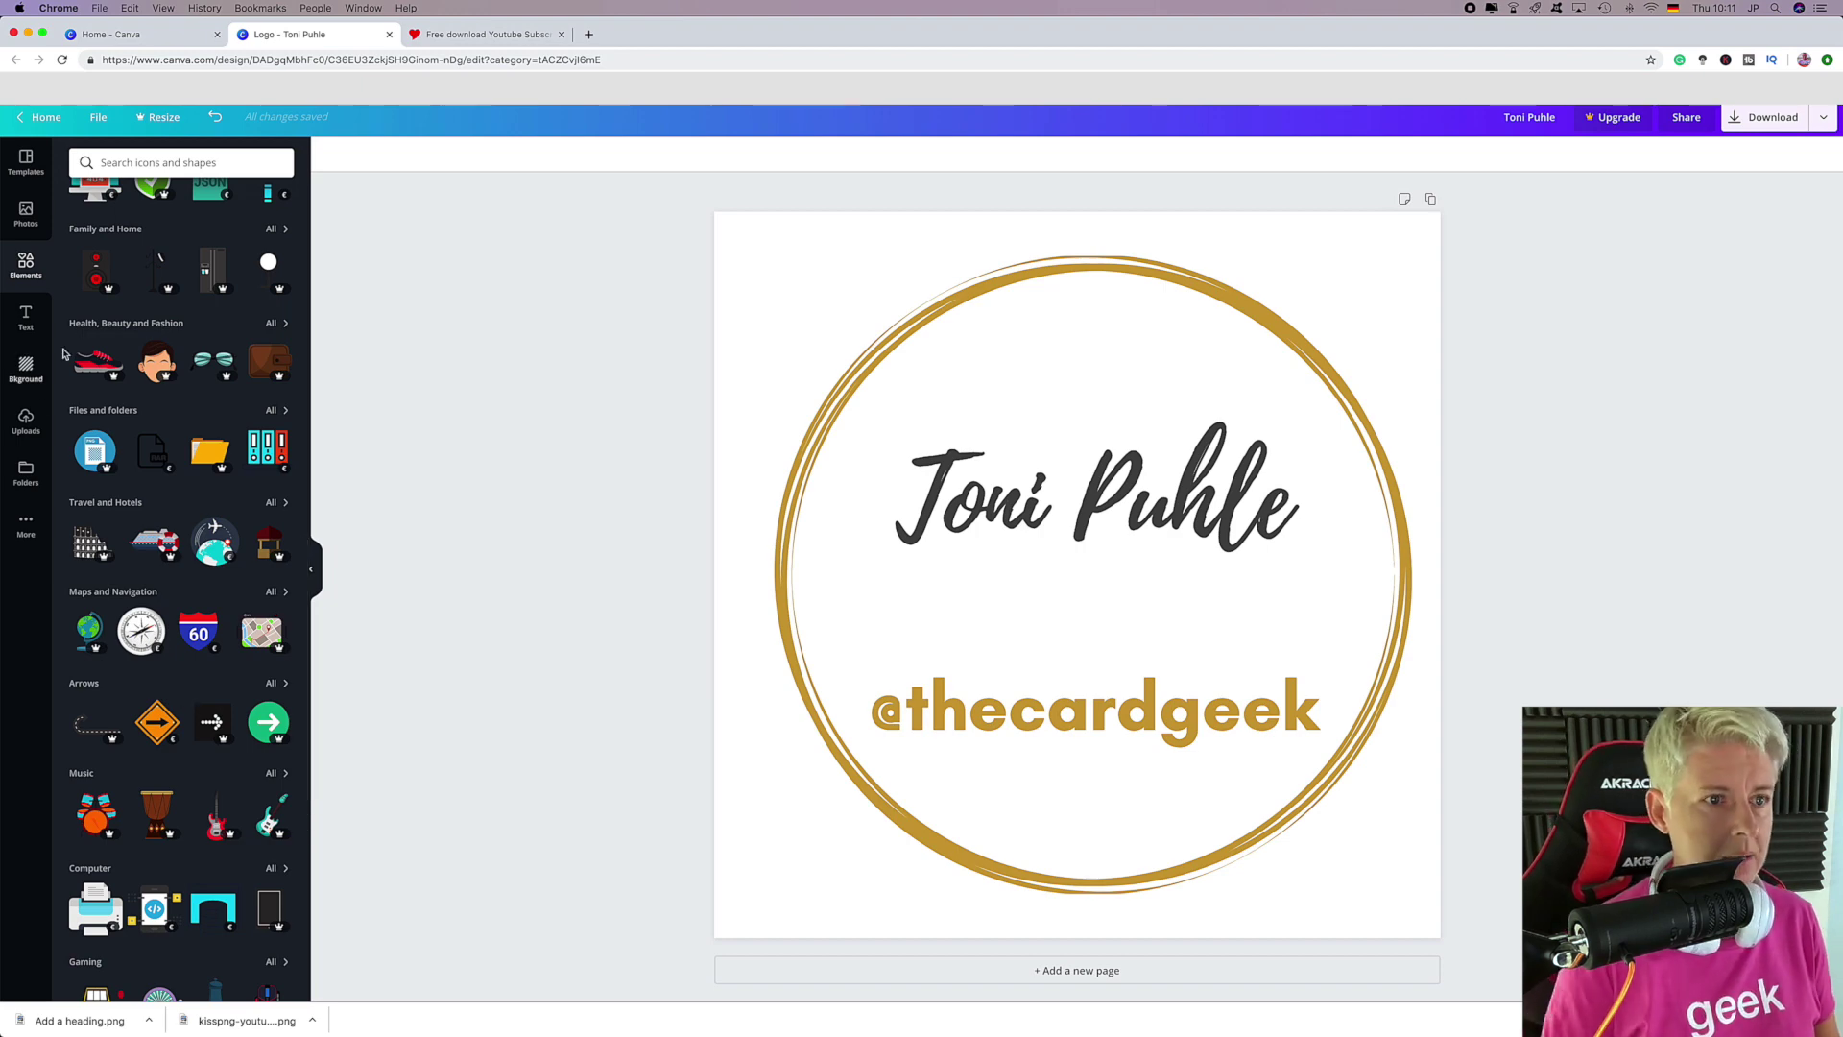
{"action": "left_click", "coordinate": [204, 160]}
Search elements for 'card' and scroll down to the playing-card graphics.
{"action": "type", "text": "car"}
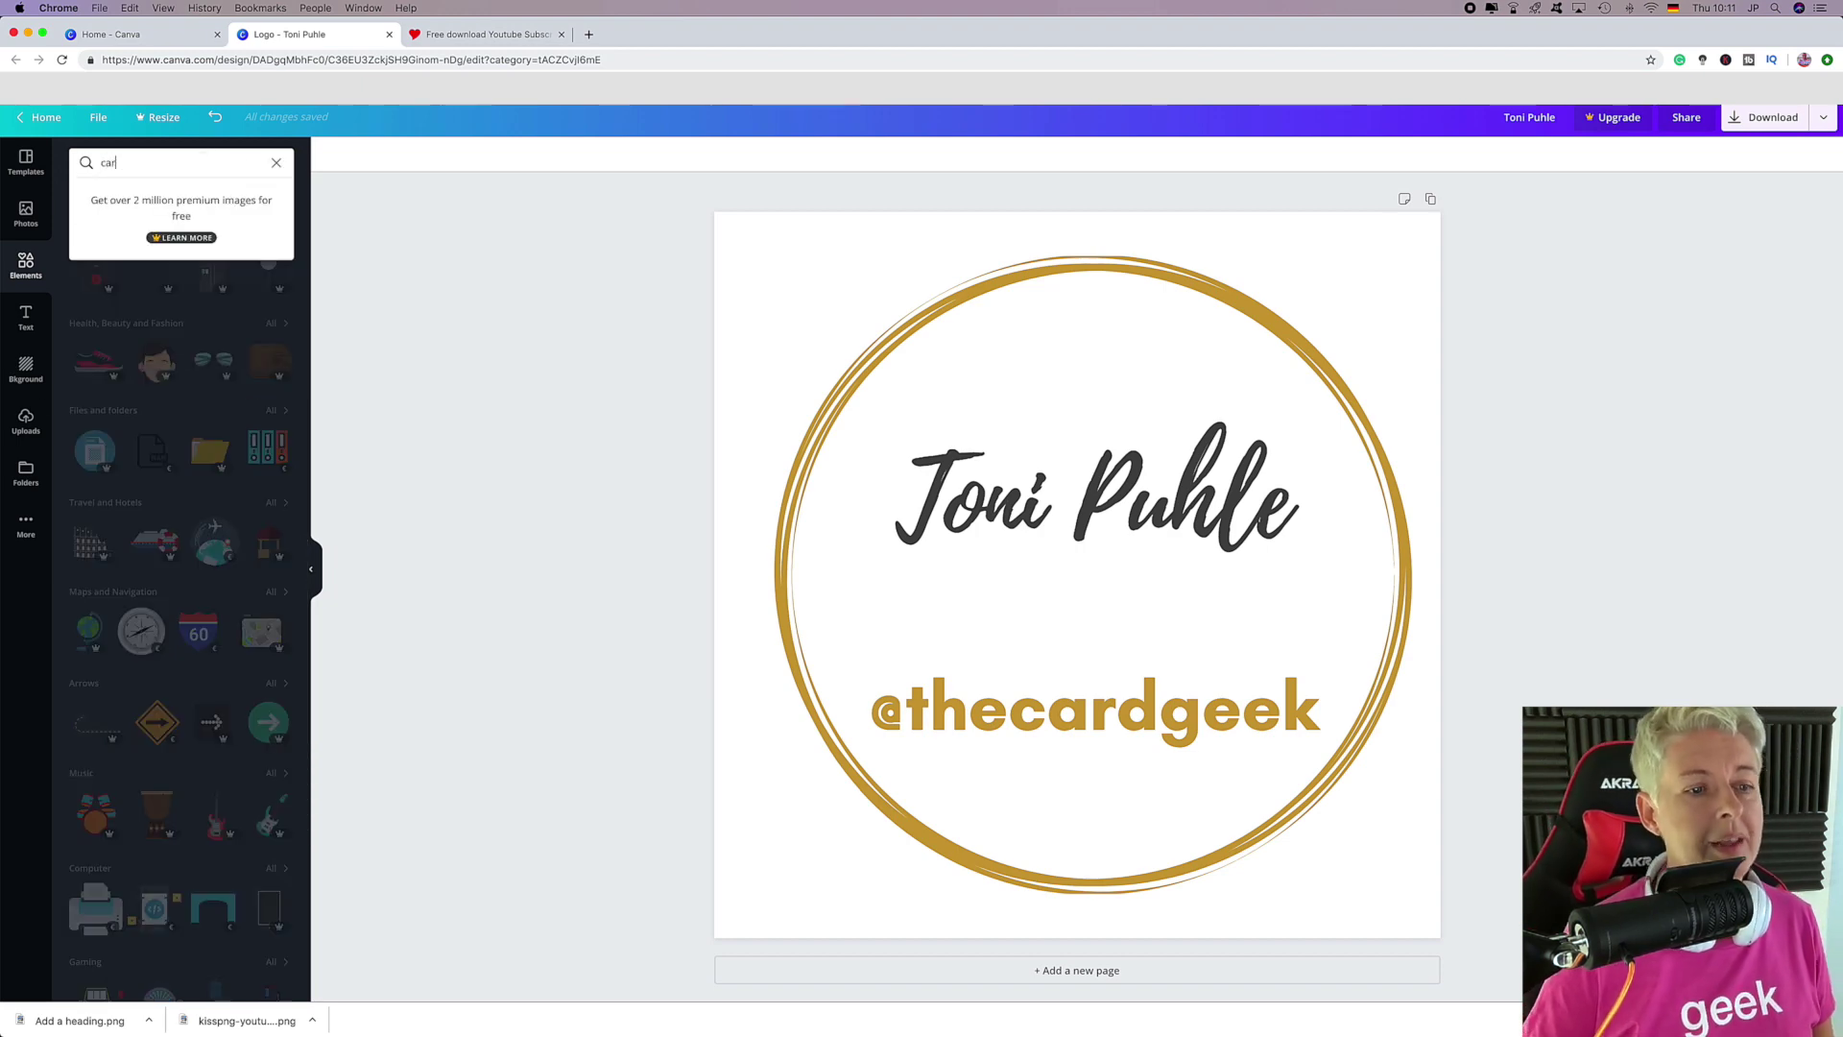
{"action": "type", "text": "d"}
{"action": "key", "text": "Return"}
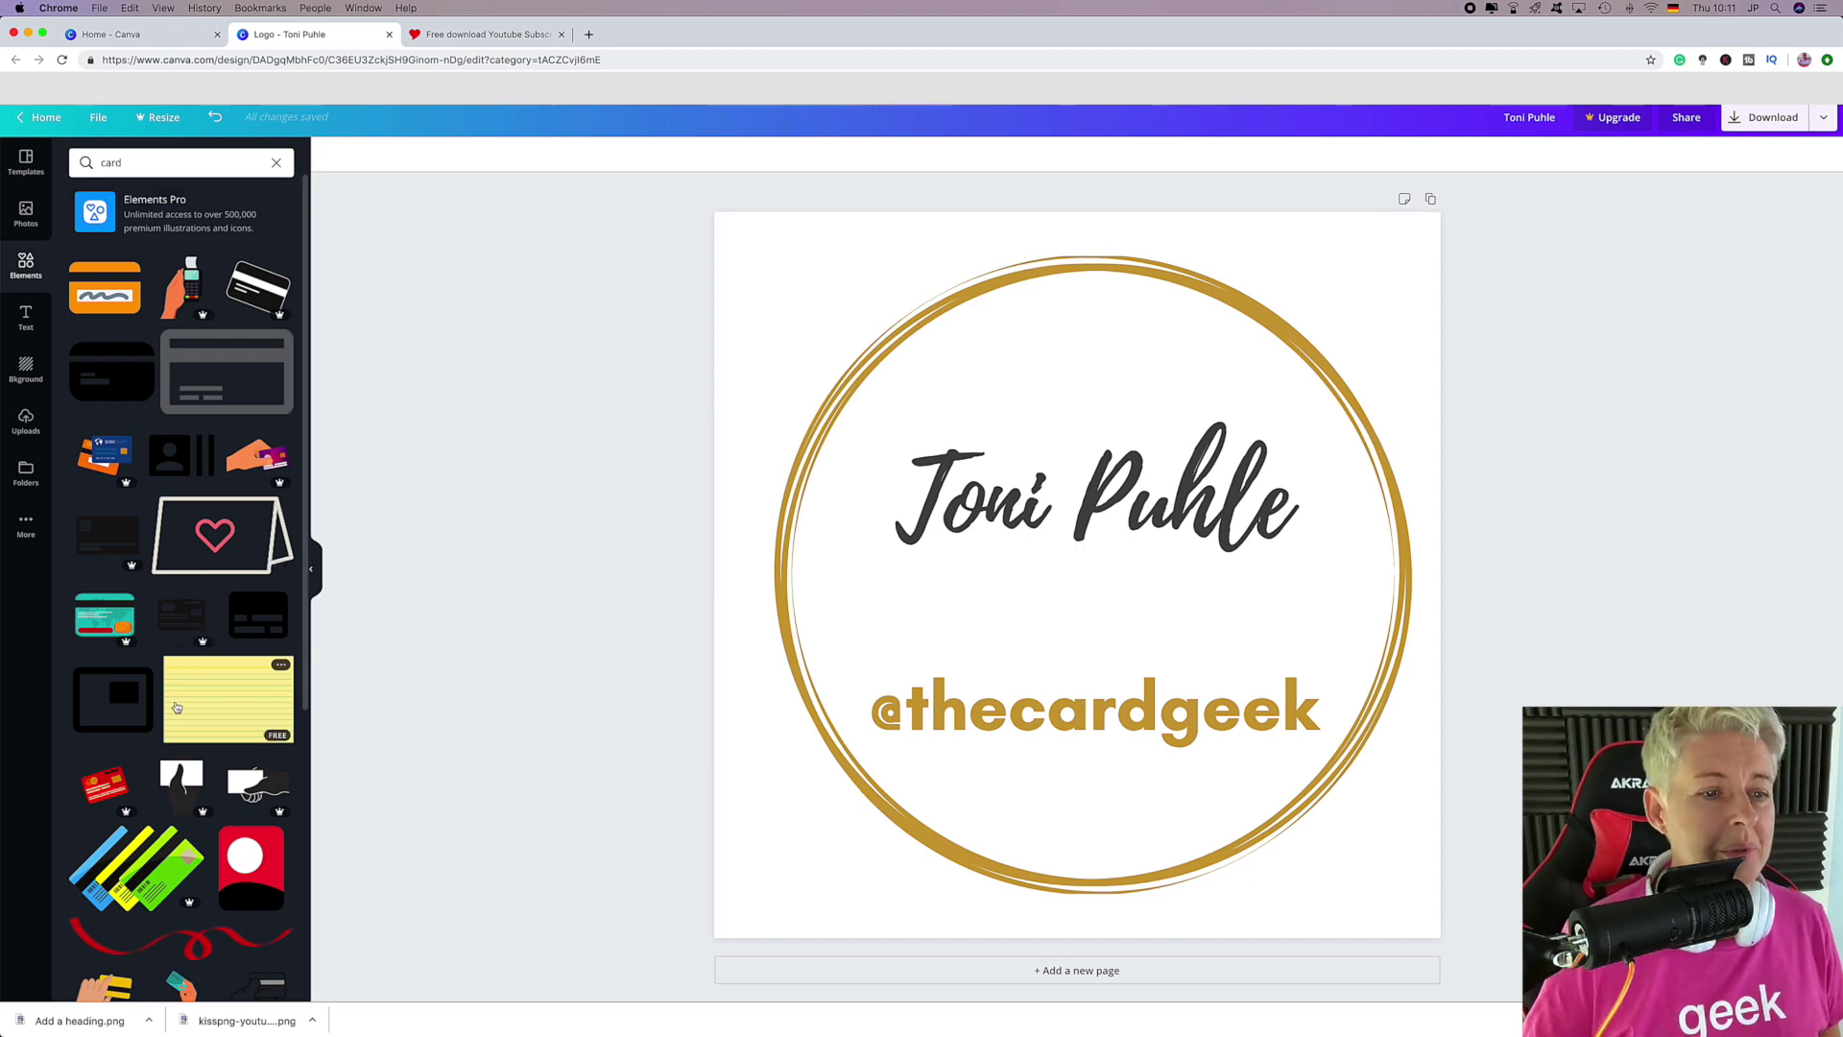
{"action": "scroll", "coordinate": [175, 708], "scroll_direction": "down", "scroll_amount": 3}
{"action": "scroll", "coordinate": [173, 720], "scroll_direction": "down", "scroll_amount": 5}
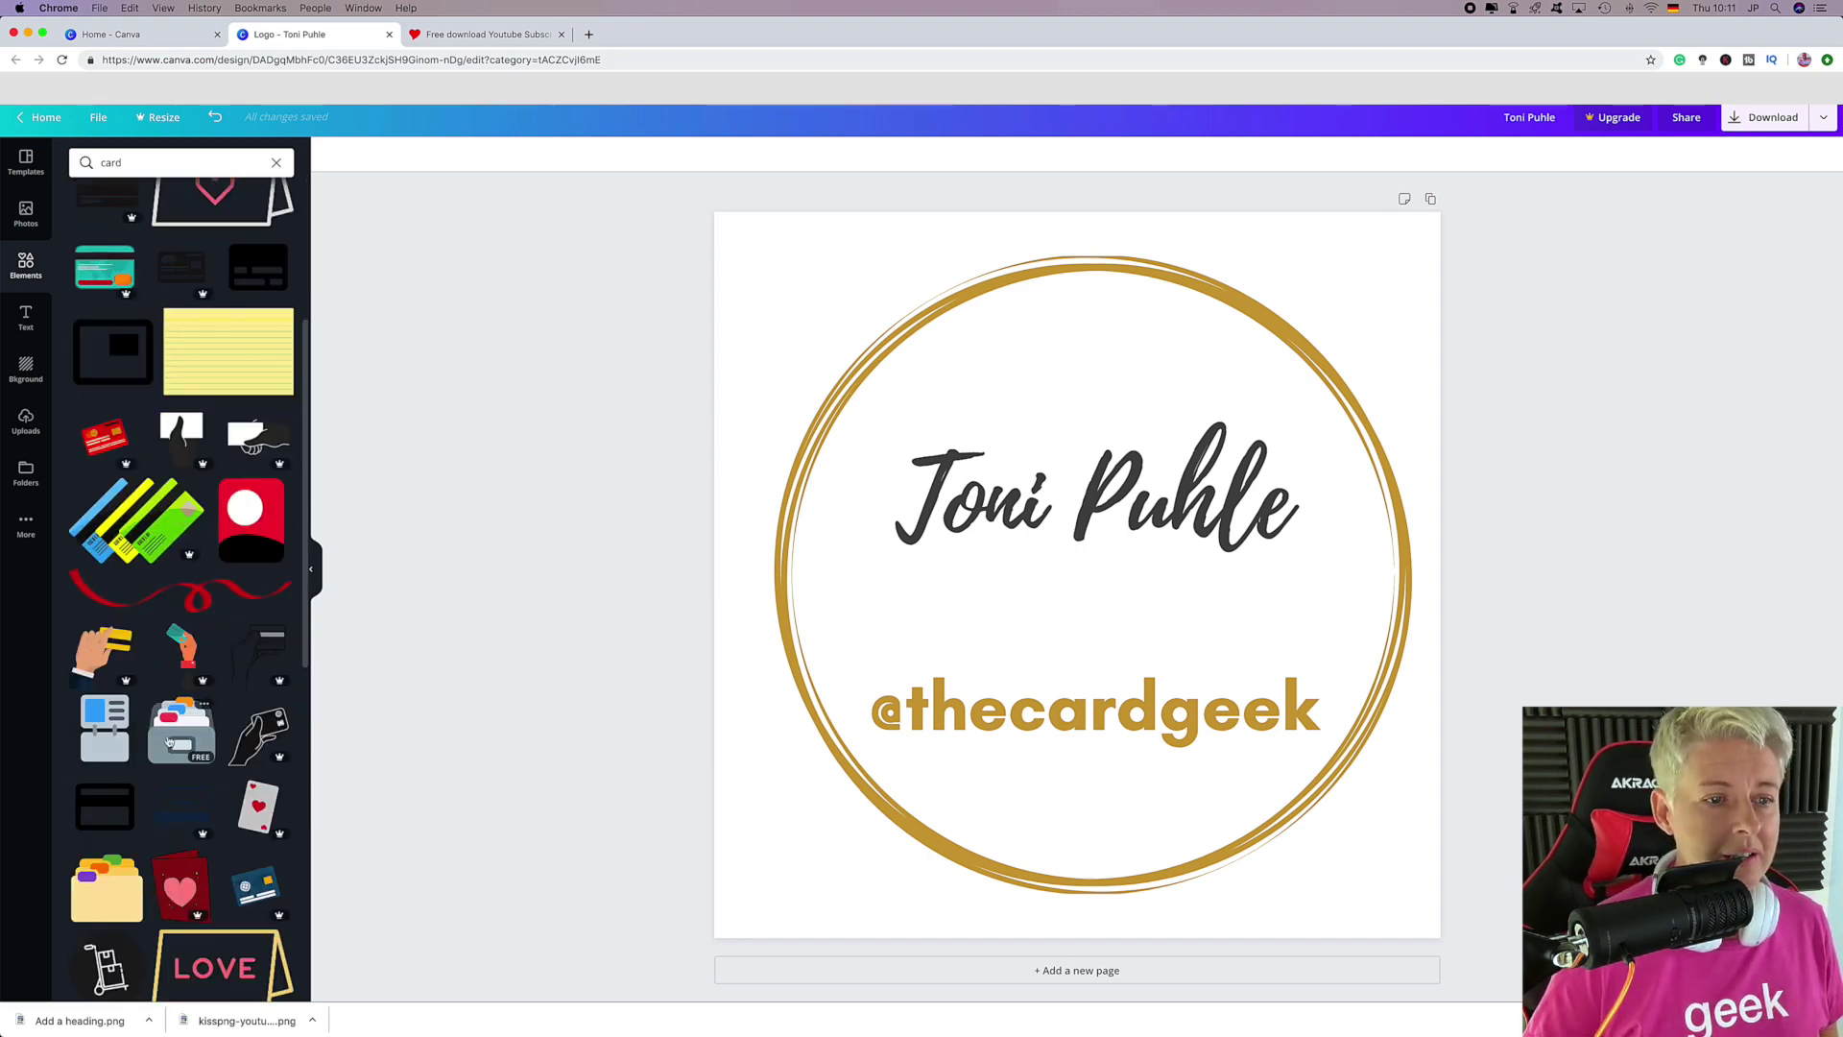
{"action": "scroll", "coordinate": [169, 741], "scroll_direction": "down", "scroll_amount": 5}
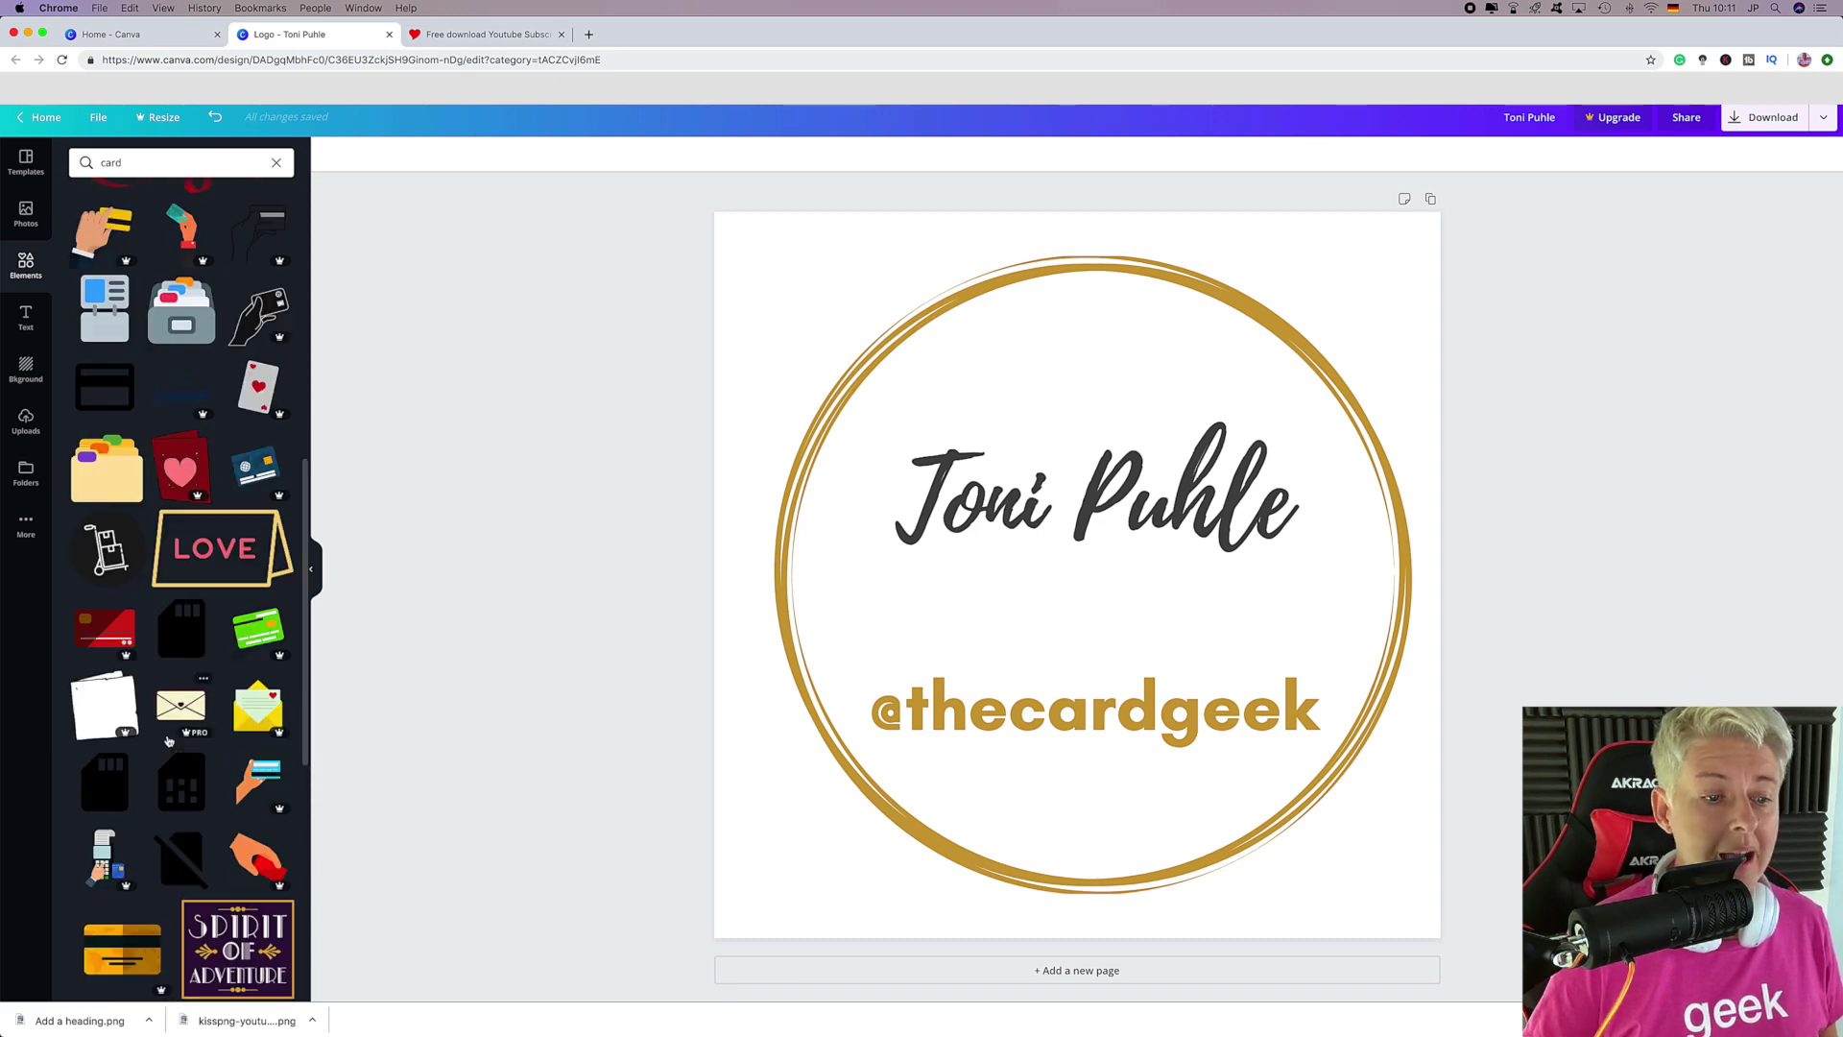
{"action": "scroll", "coordinate": [236, 835], "scroll_direction": "down", "scroll_amount": 4}
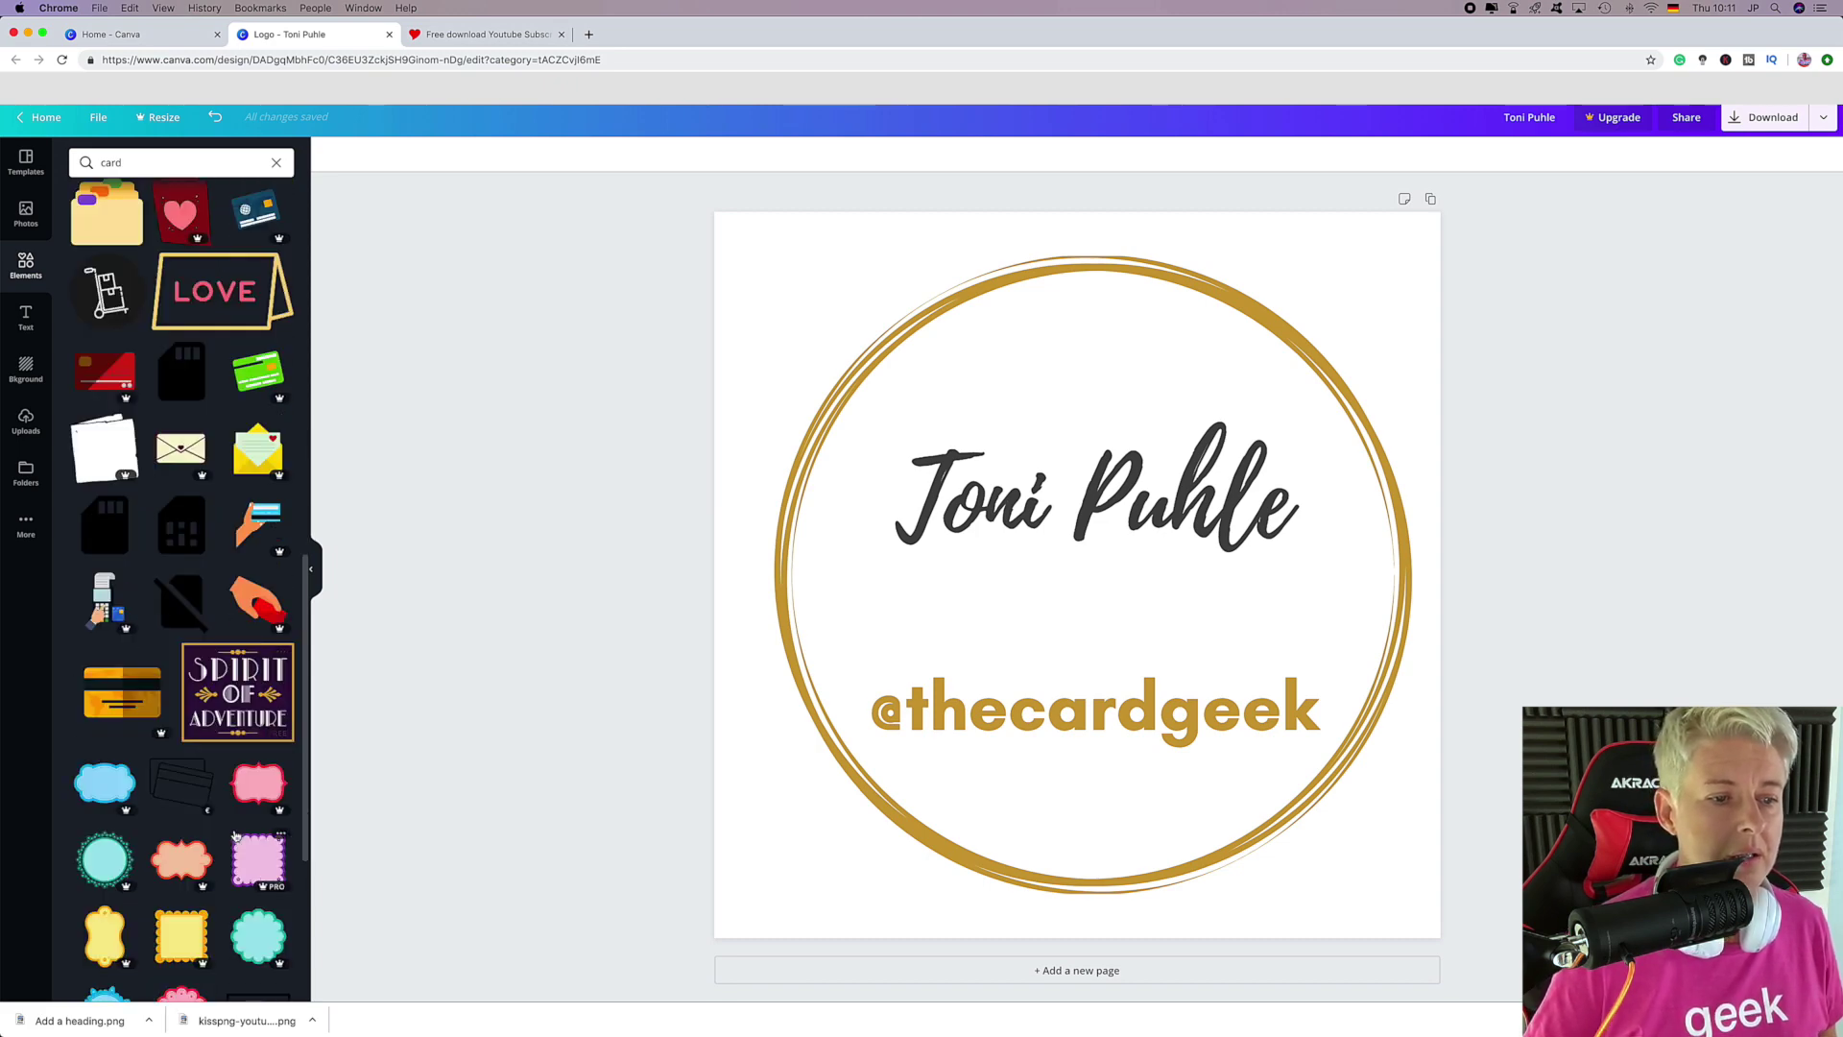
{"action": "scroll", "coordinate": [236, 835], "scroll_direction": "down", "scroll_amount": 7}
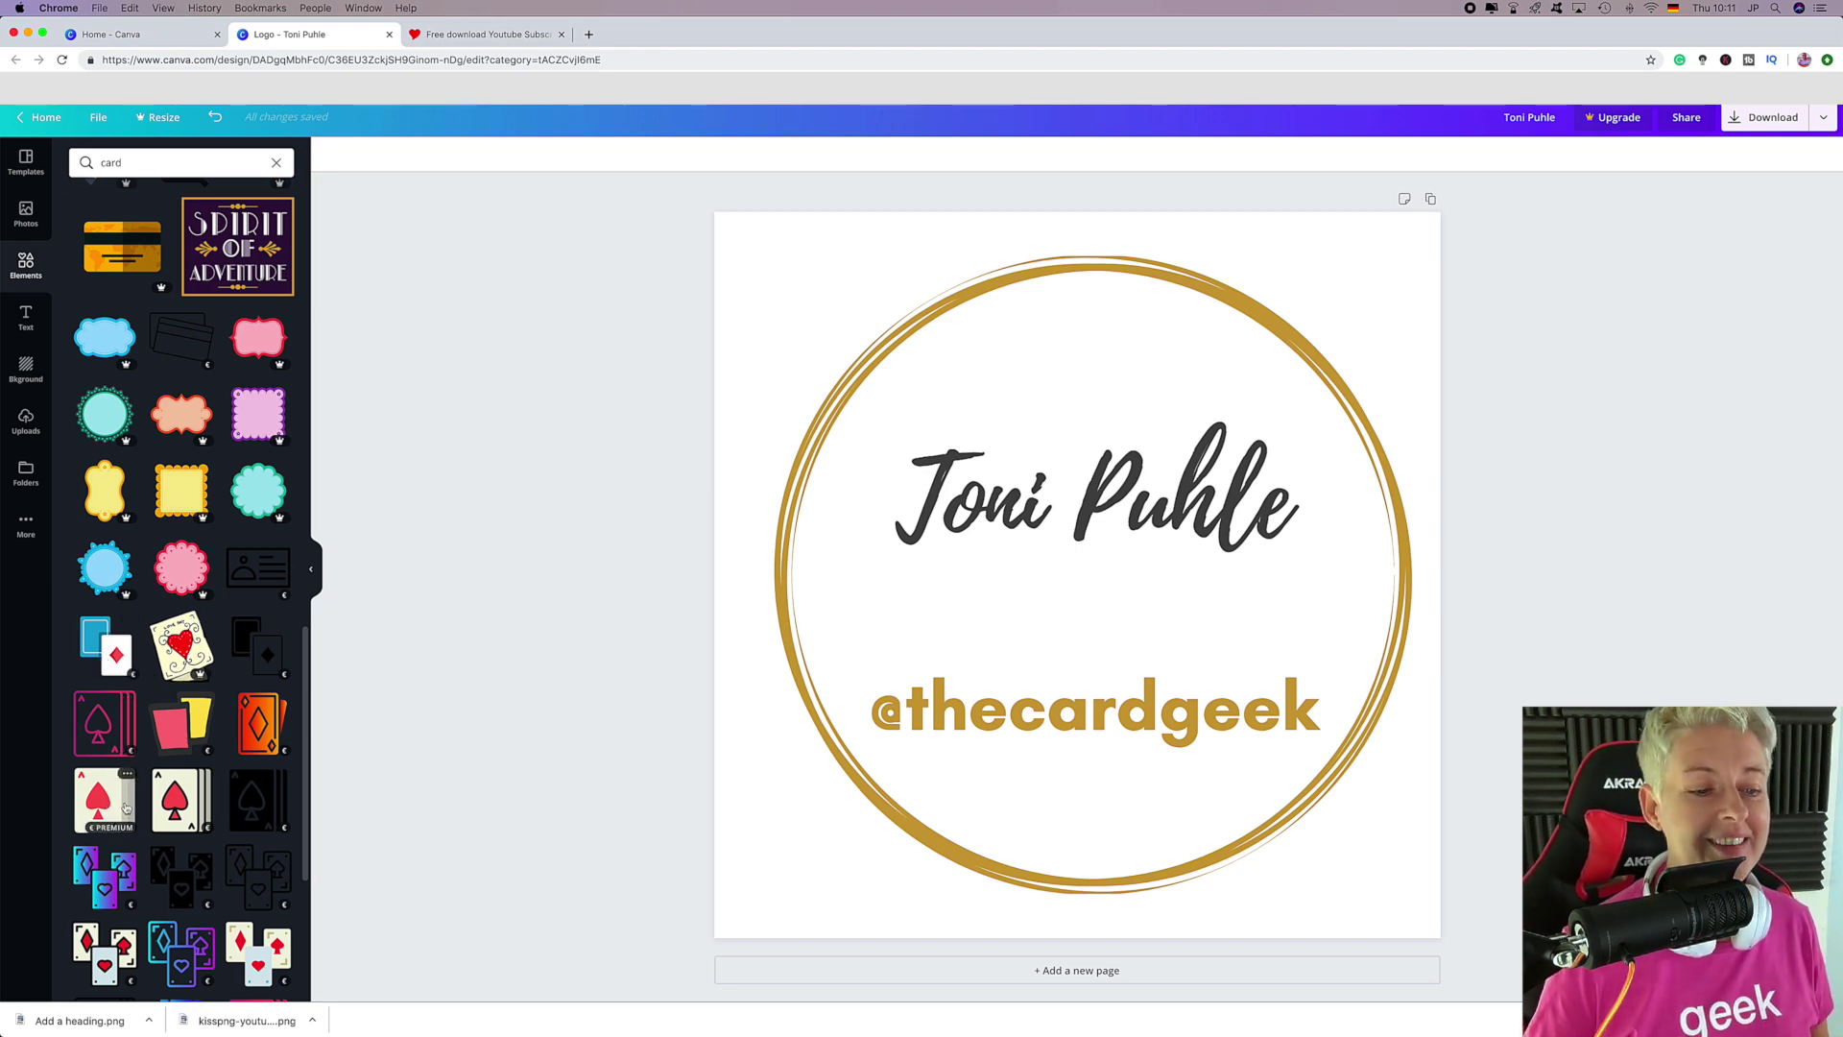
{"action": "scroll", "coordinate": [126, 805], "scroll_direction": "down", "scroll_amount": 5}
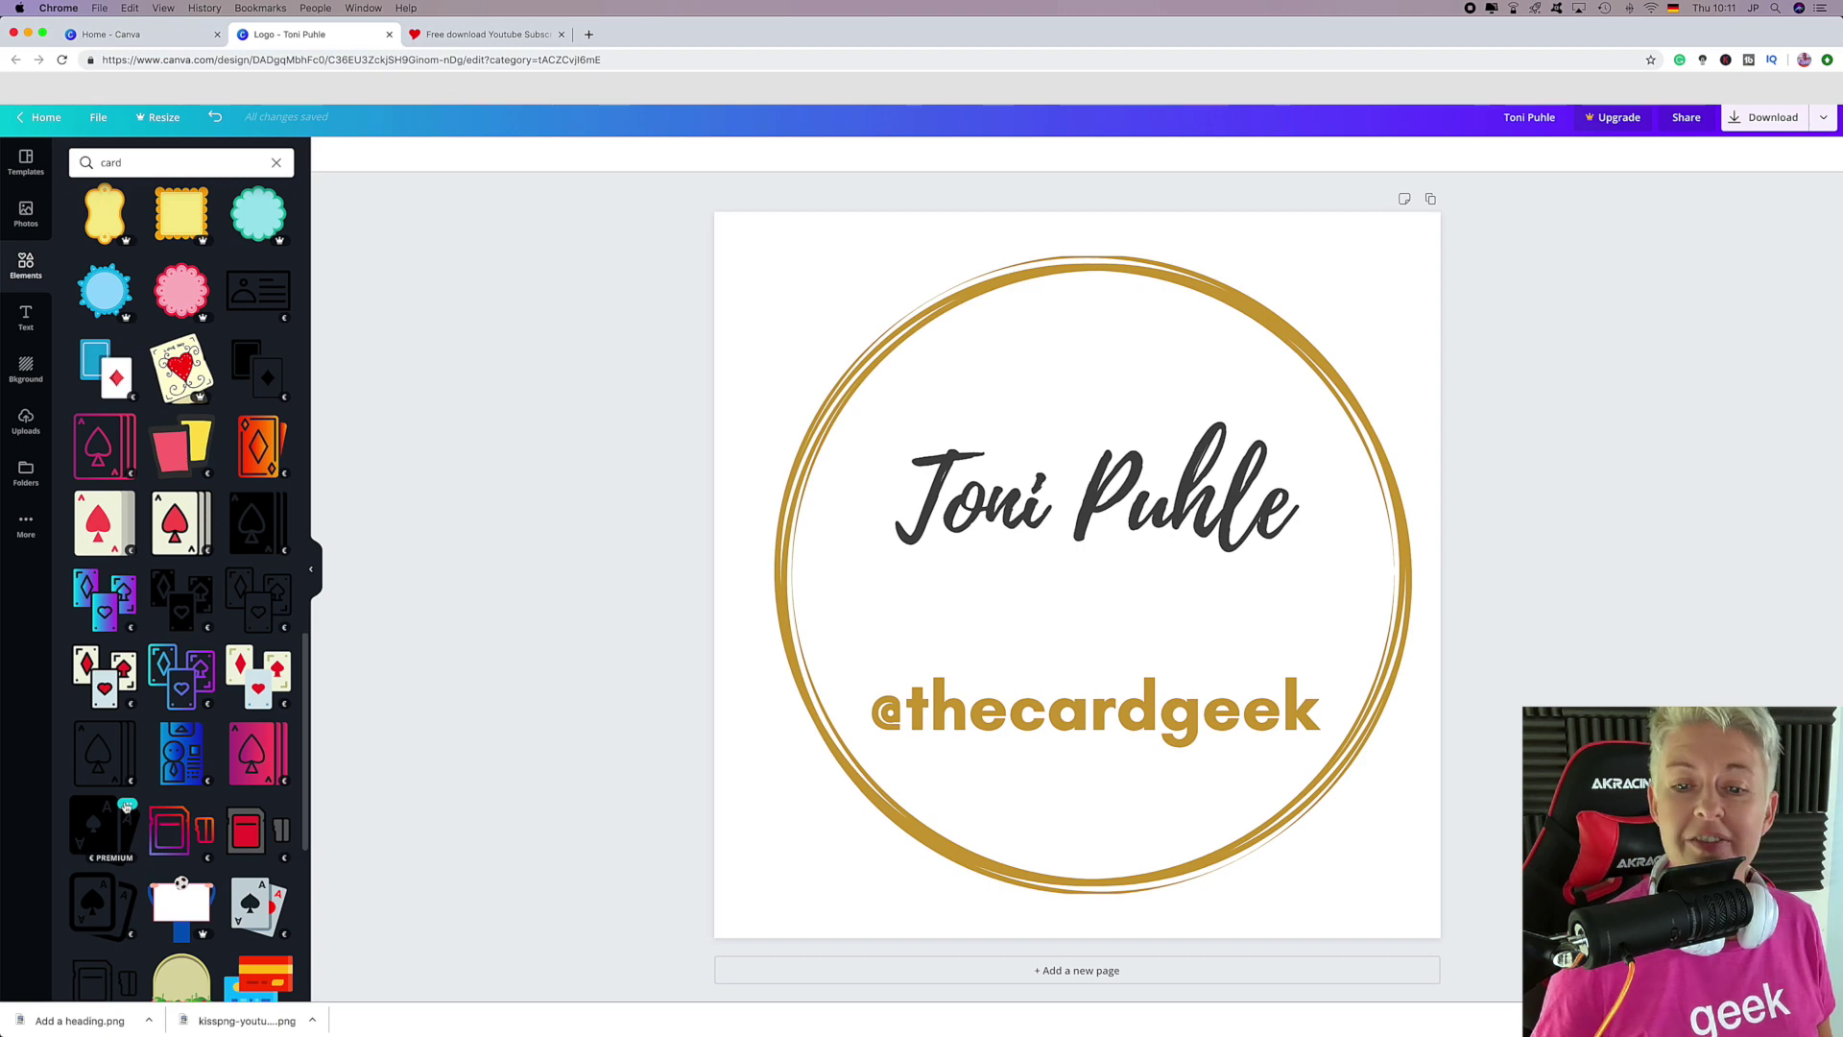
{"action": "scroll", "coordinate": [149, 728], "scroll_direction": "down", "scroll_amount": 3}
{"action": "left_click", "coordinate": [104, 386]}
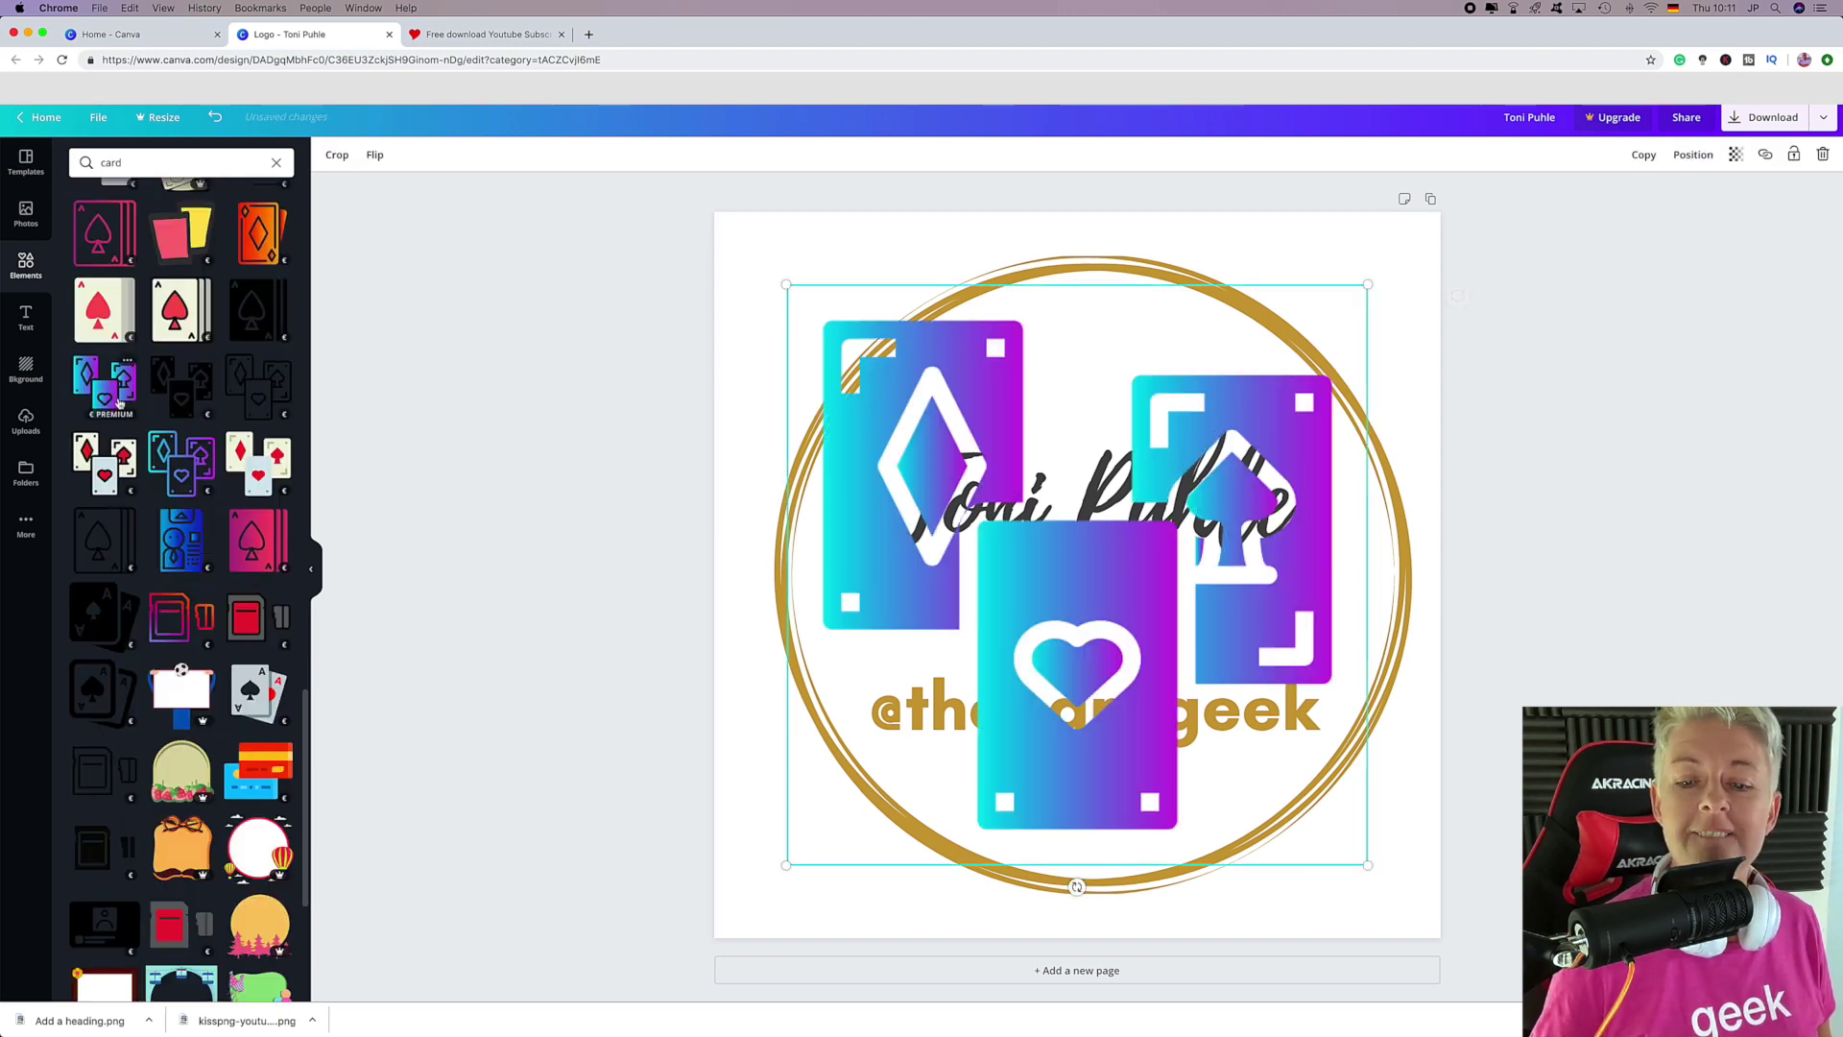
{"action": "left_click_drag", "start_coordinate": [787, 300], "coordinate": [1033, 595]}
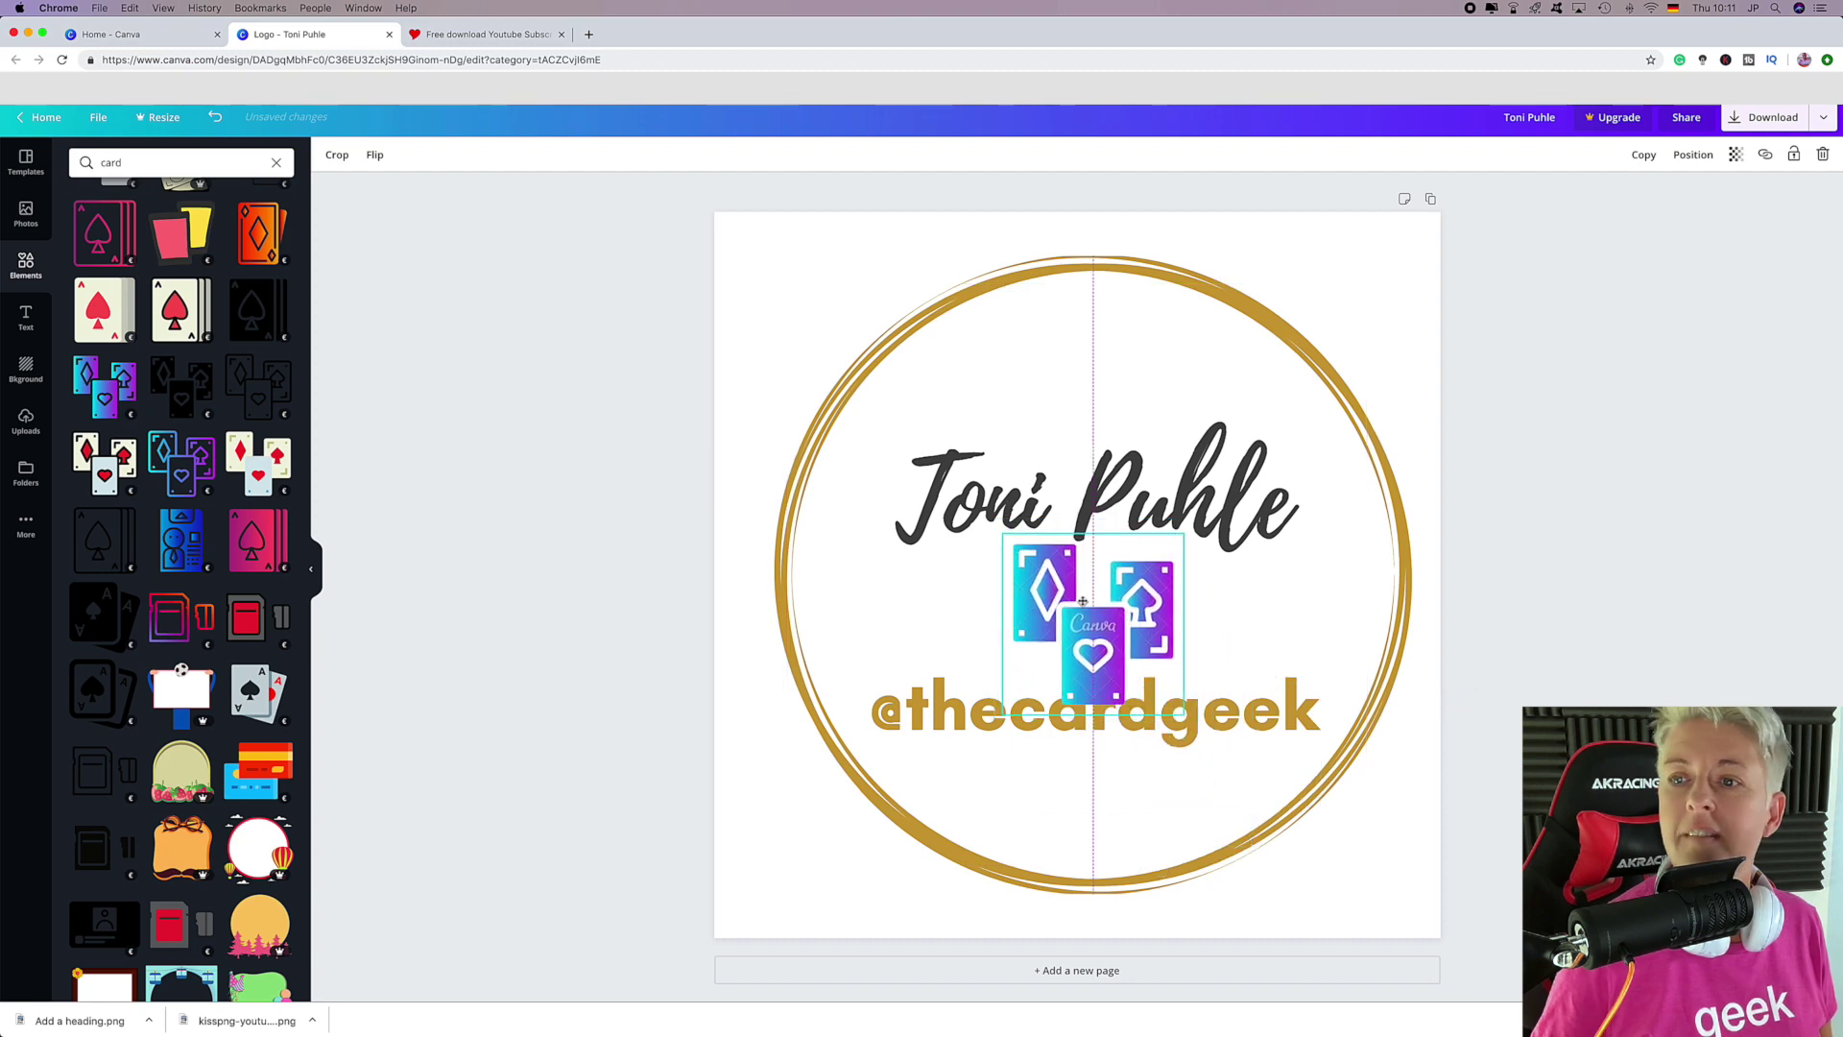
{"action": "left_click", "coordinate": [1209, 734]}
{"action": "left_click", "coordinate": [1157, 656]}
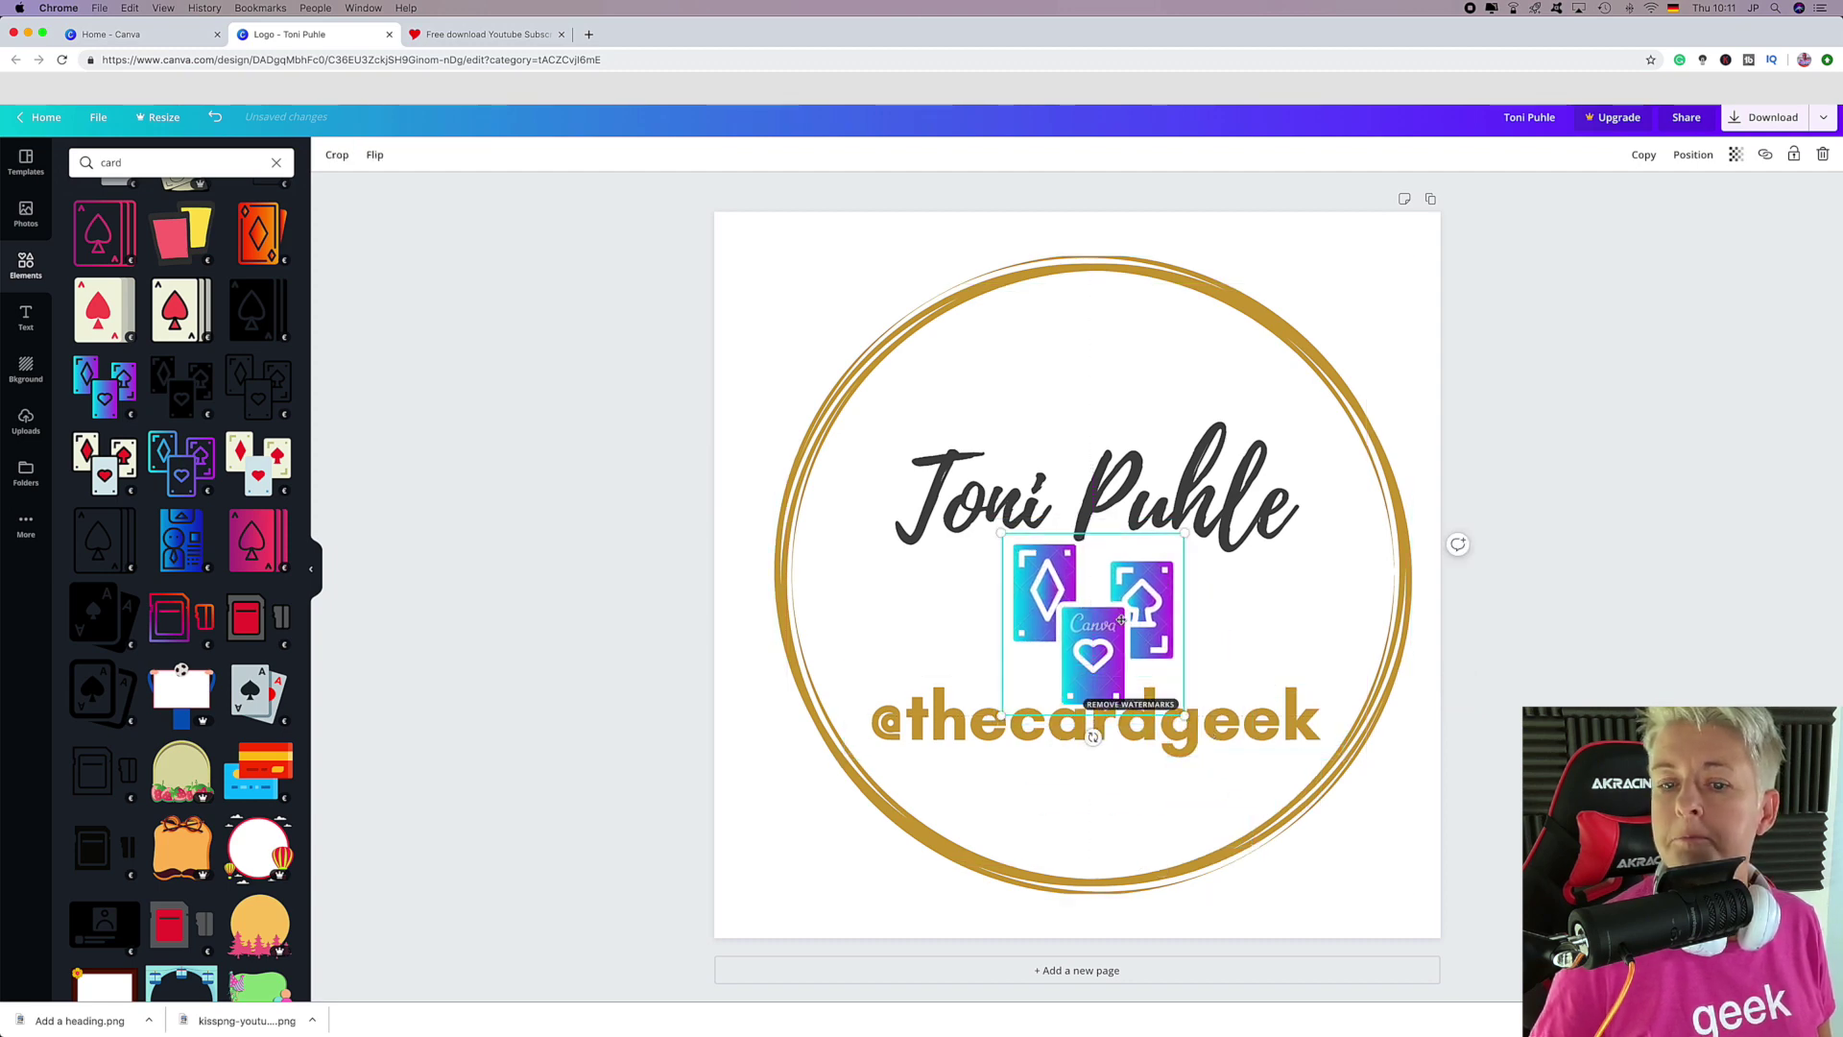
{"action": "left_click", "coordinate": [1693, 155]}
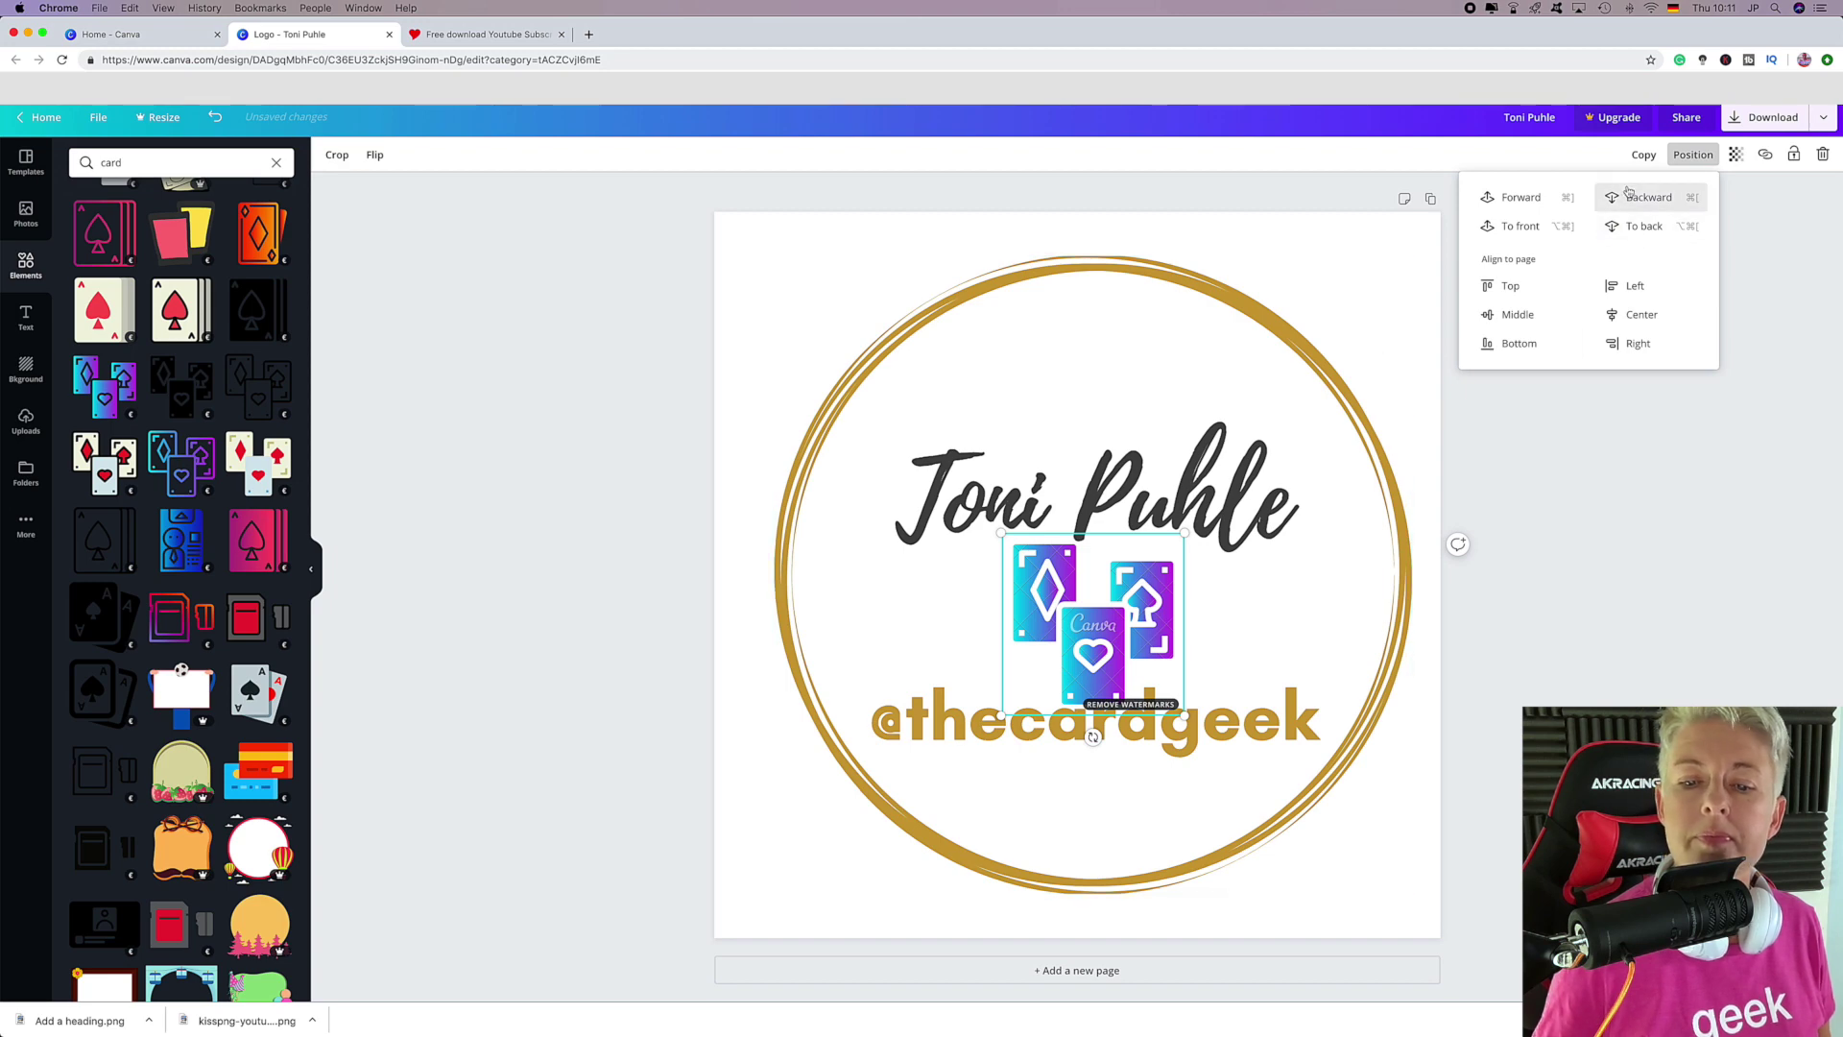
{"action": "left_click", "coordinate": [1385, 261]}
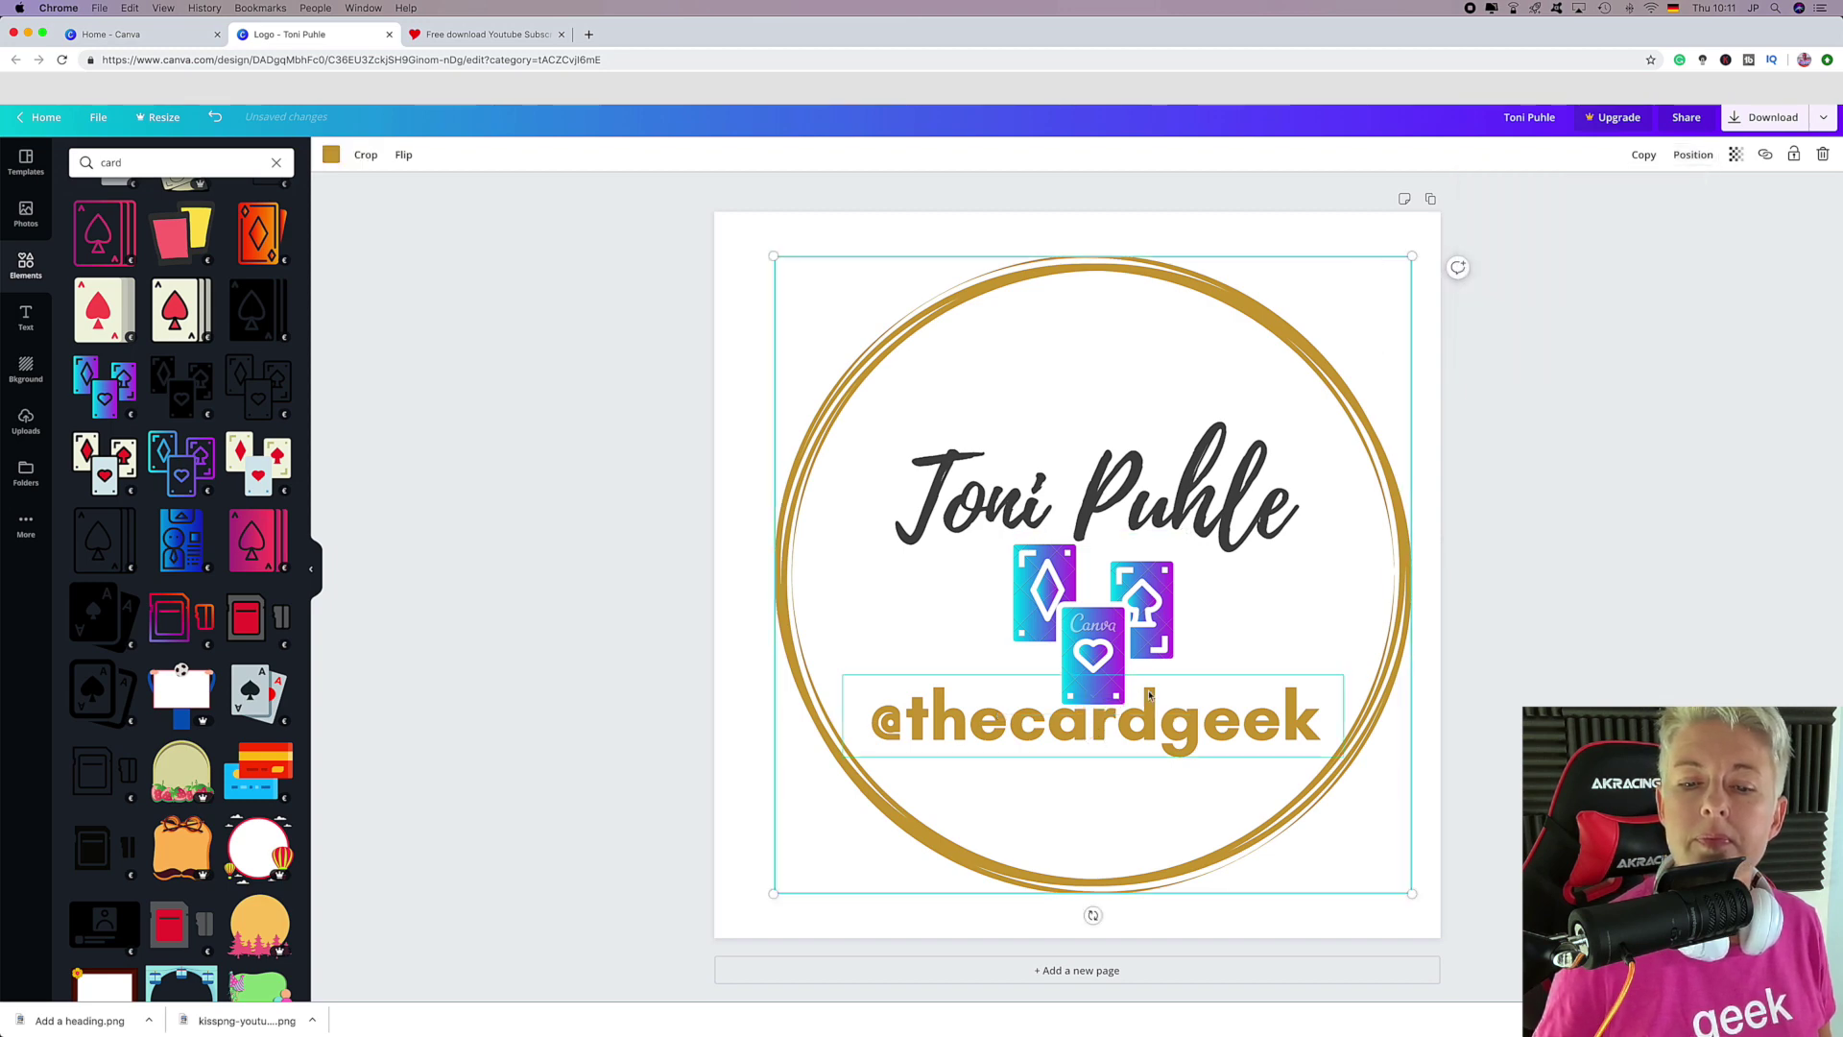
{"action": "left_click_drag", "start_coordinate": [1150, 728], "coordinate": [1150, 744]}
{"action": "left_click_drag", "start_coordinate": [1081, 564], "coordinate": [1088, 492]}
{"action": "left_click_drag", "start_coordinate": [1090, 572], "coordinate": [1088, 547]}
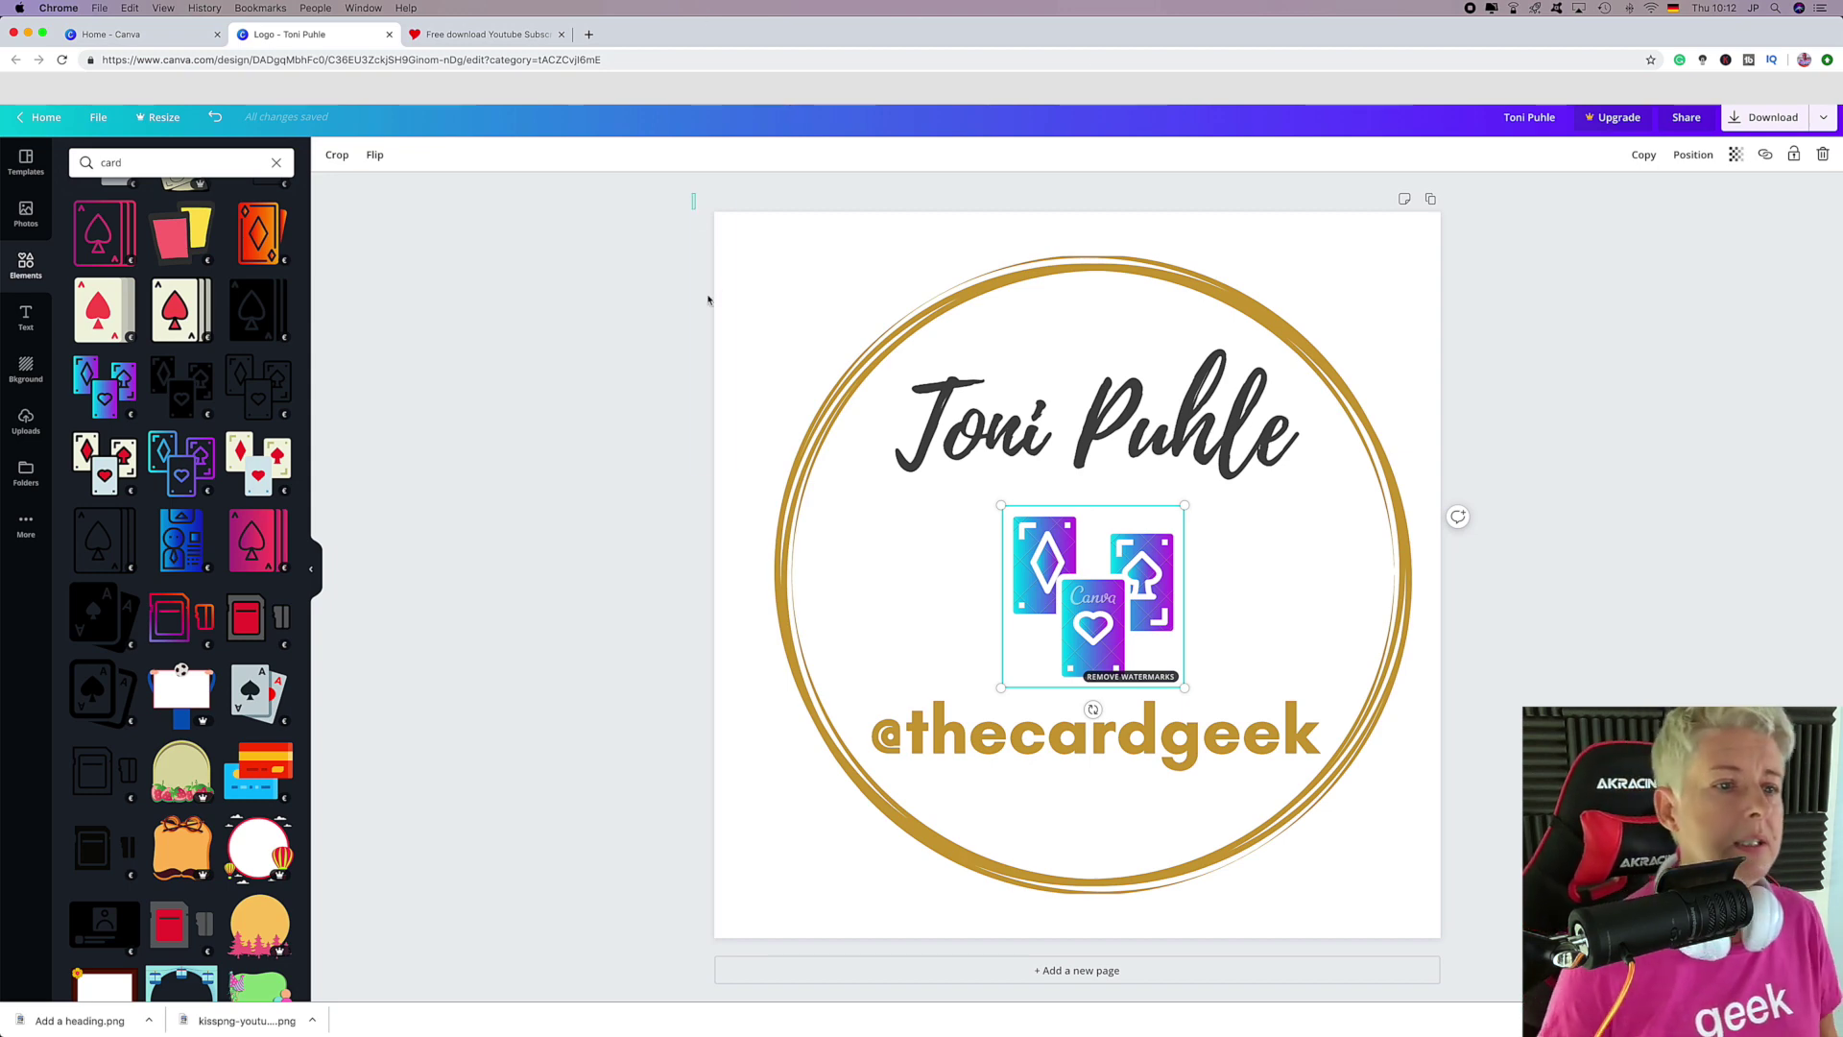
Delete every element on the page and browse the Logo templates.
{"action": "left_click_drag", "start_coordinate": [691, 195], "coordinate": [1545, 1000]}
{"action": "key", "text": "Delete"}
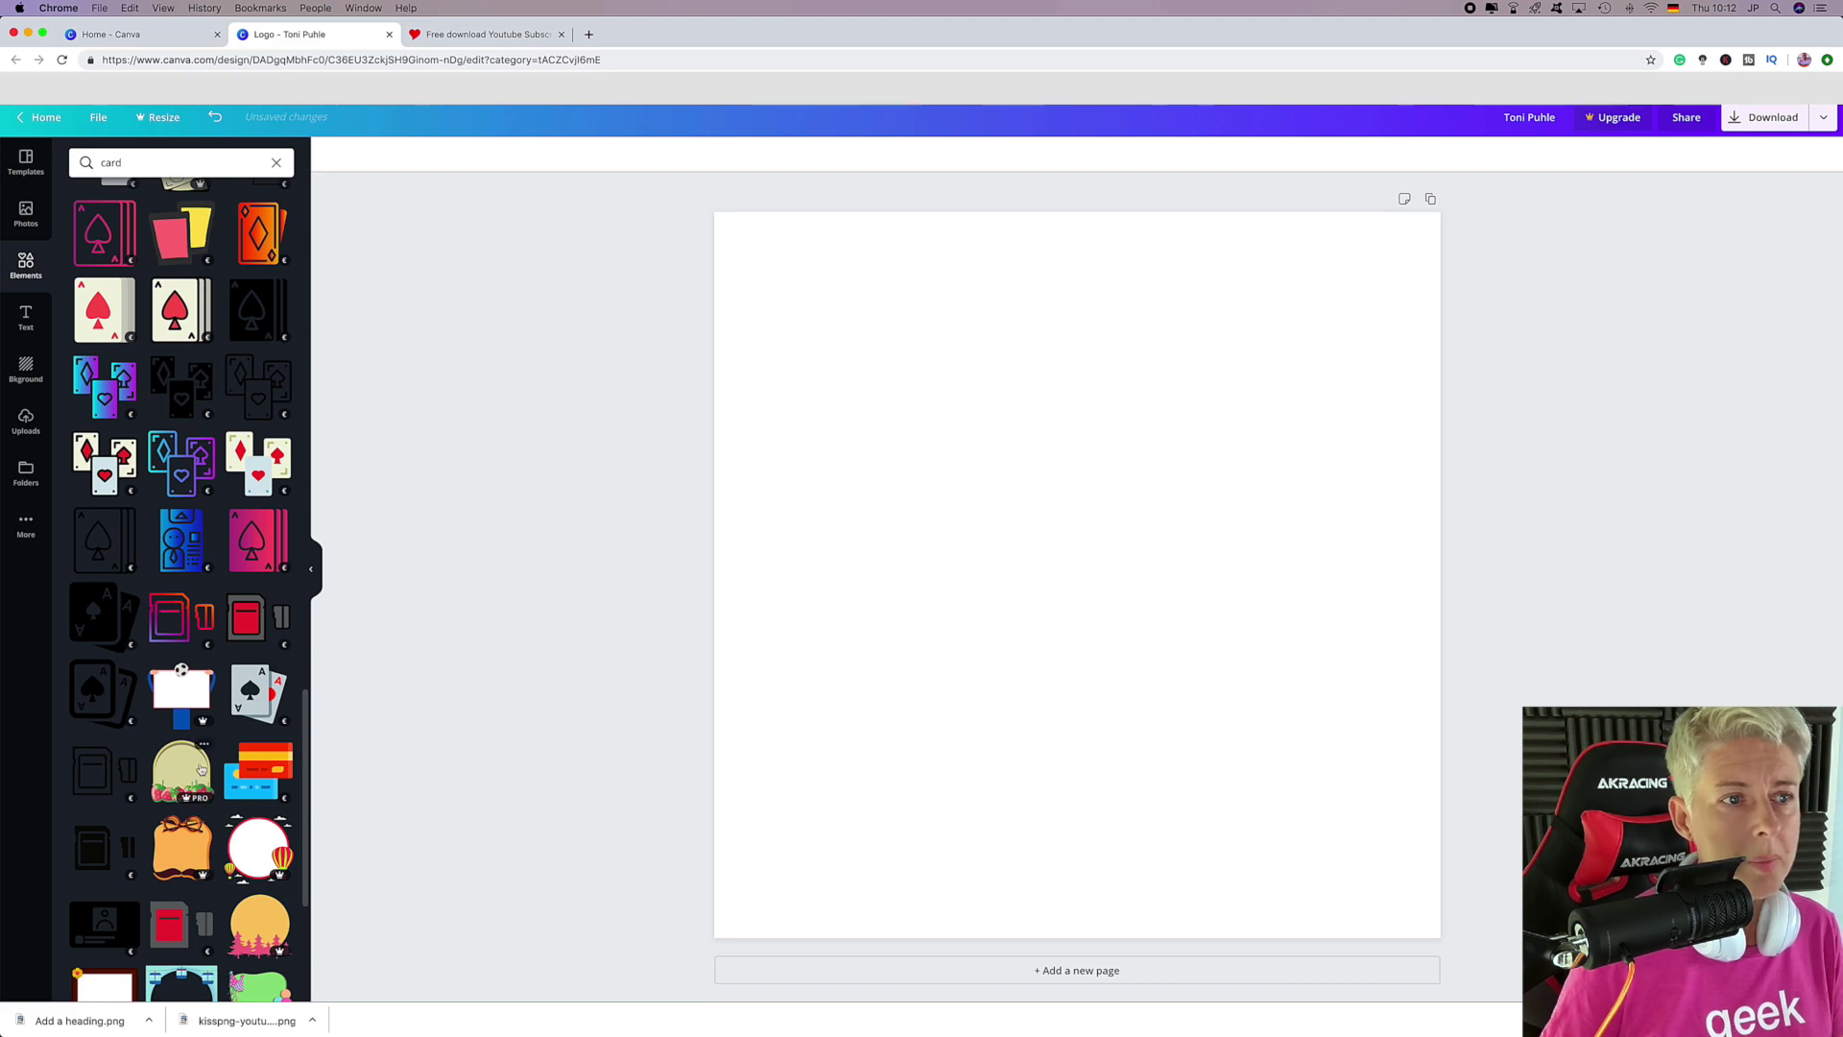
{"action": "left_click", "coordinate": [26, 161]}
{"action": "scroll", "coordinate": [97, 768], "scroll_direction": "down", "scroll_amount": 10}
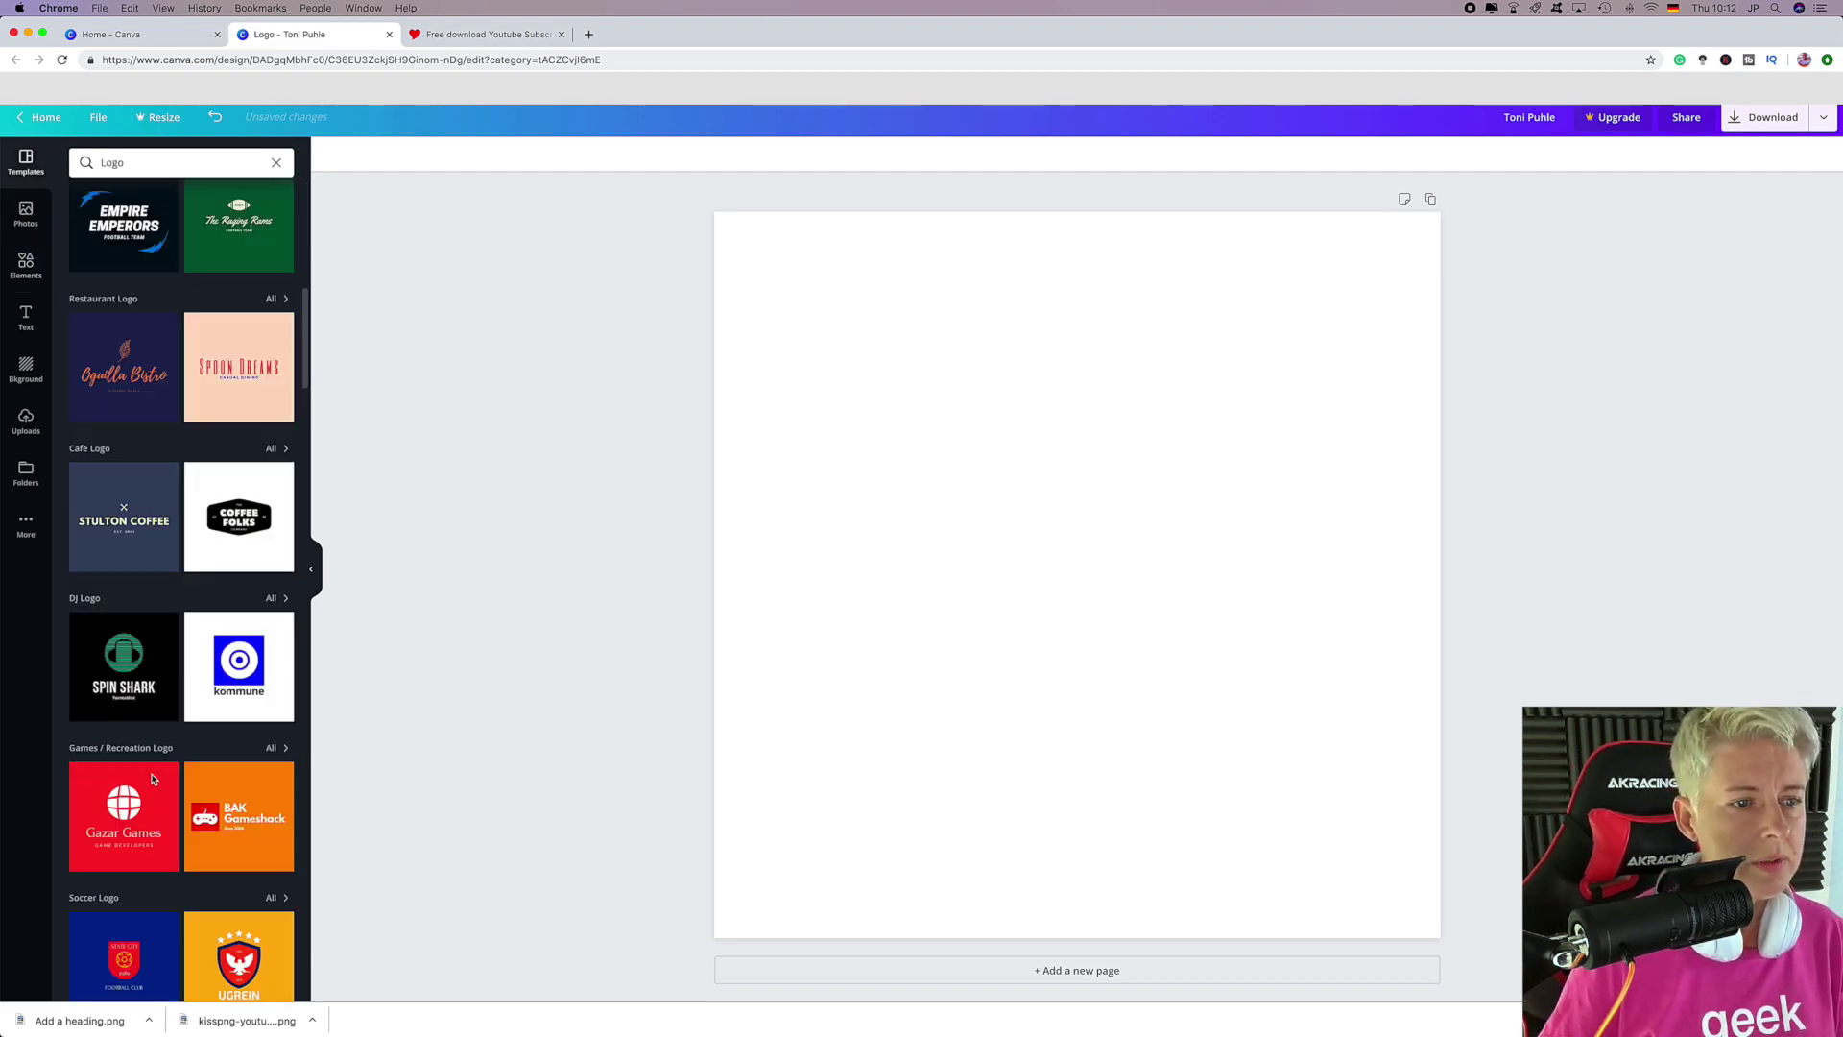
{"action": "scroll", "coordinate": [152, 779], "scroll_direction": "down", "scroll_amount": 5}
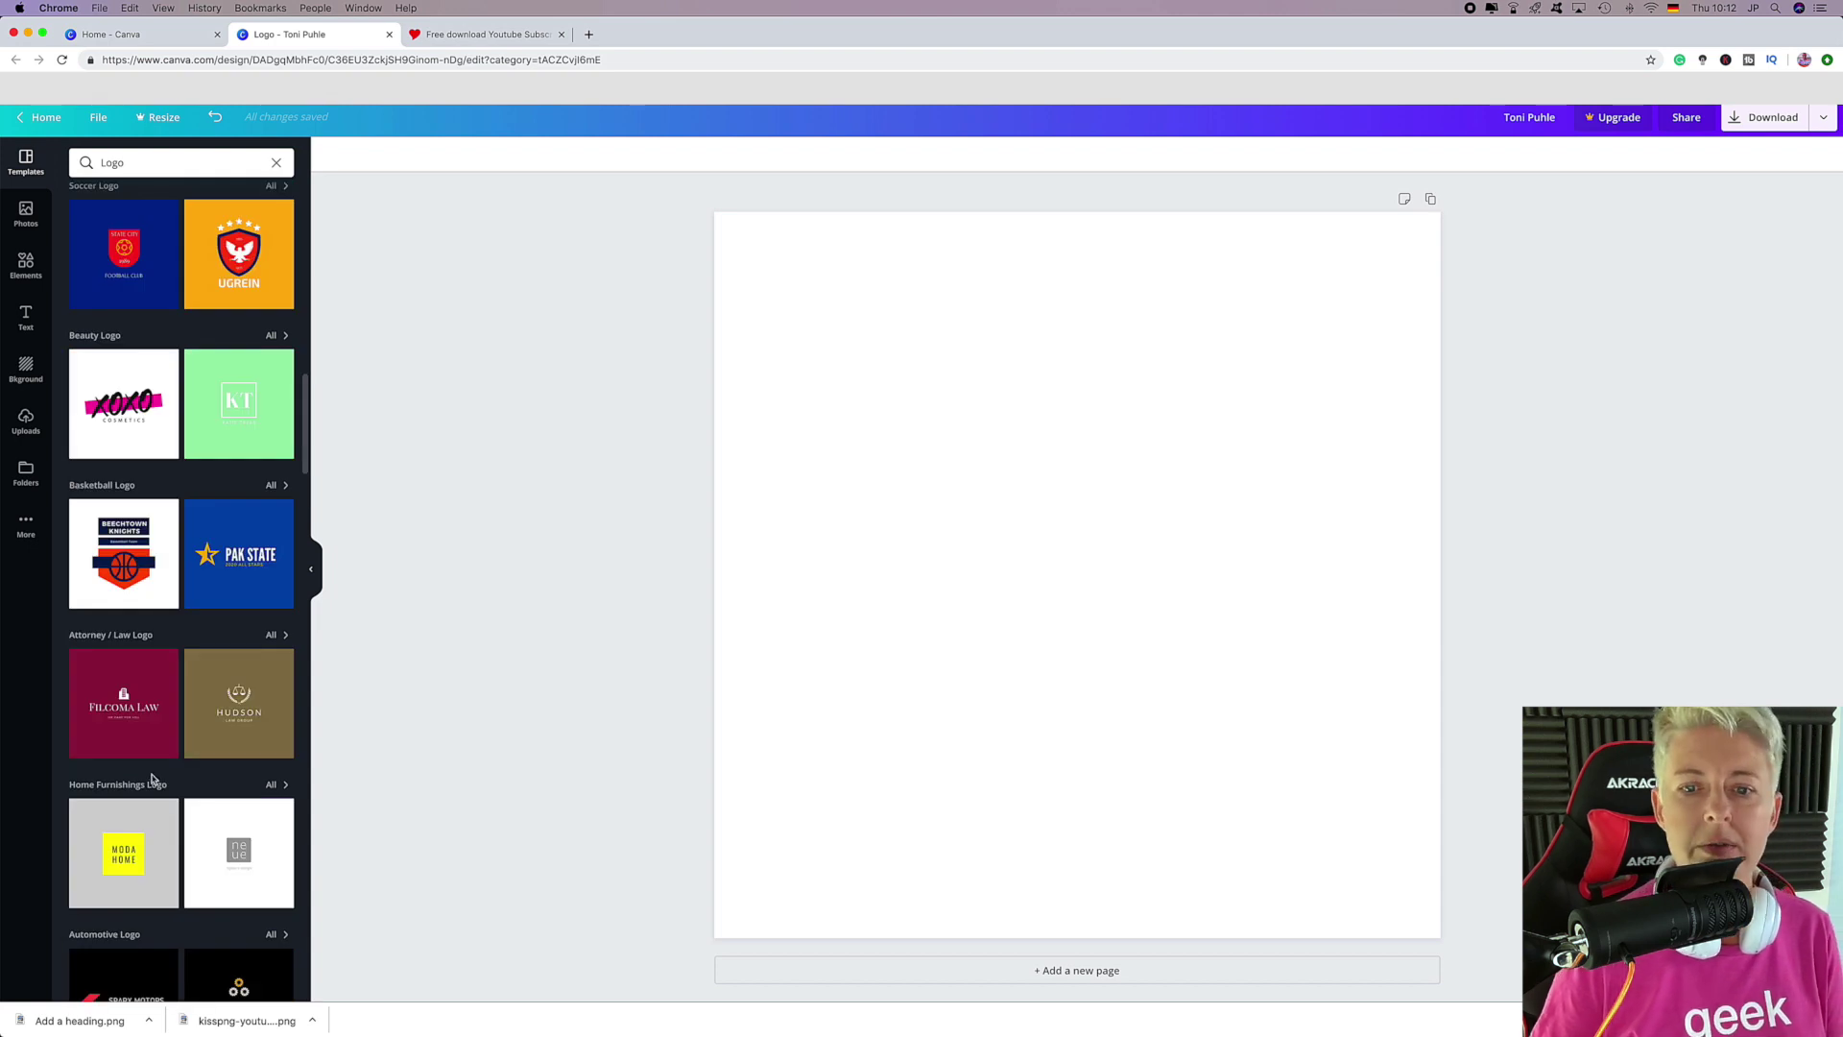
Apply the XOXO Cosmetics logo template and replace XOXO with 'Toni'.
{"action": "left_click", "coordinate": [123, 411]}
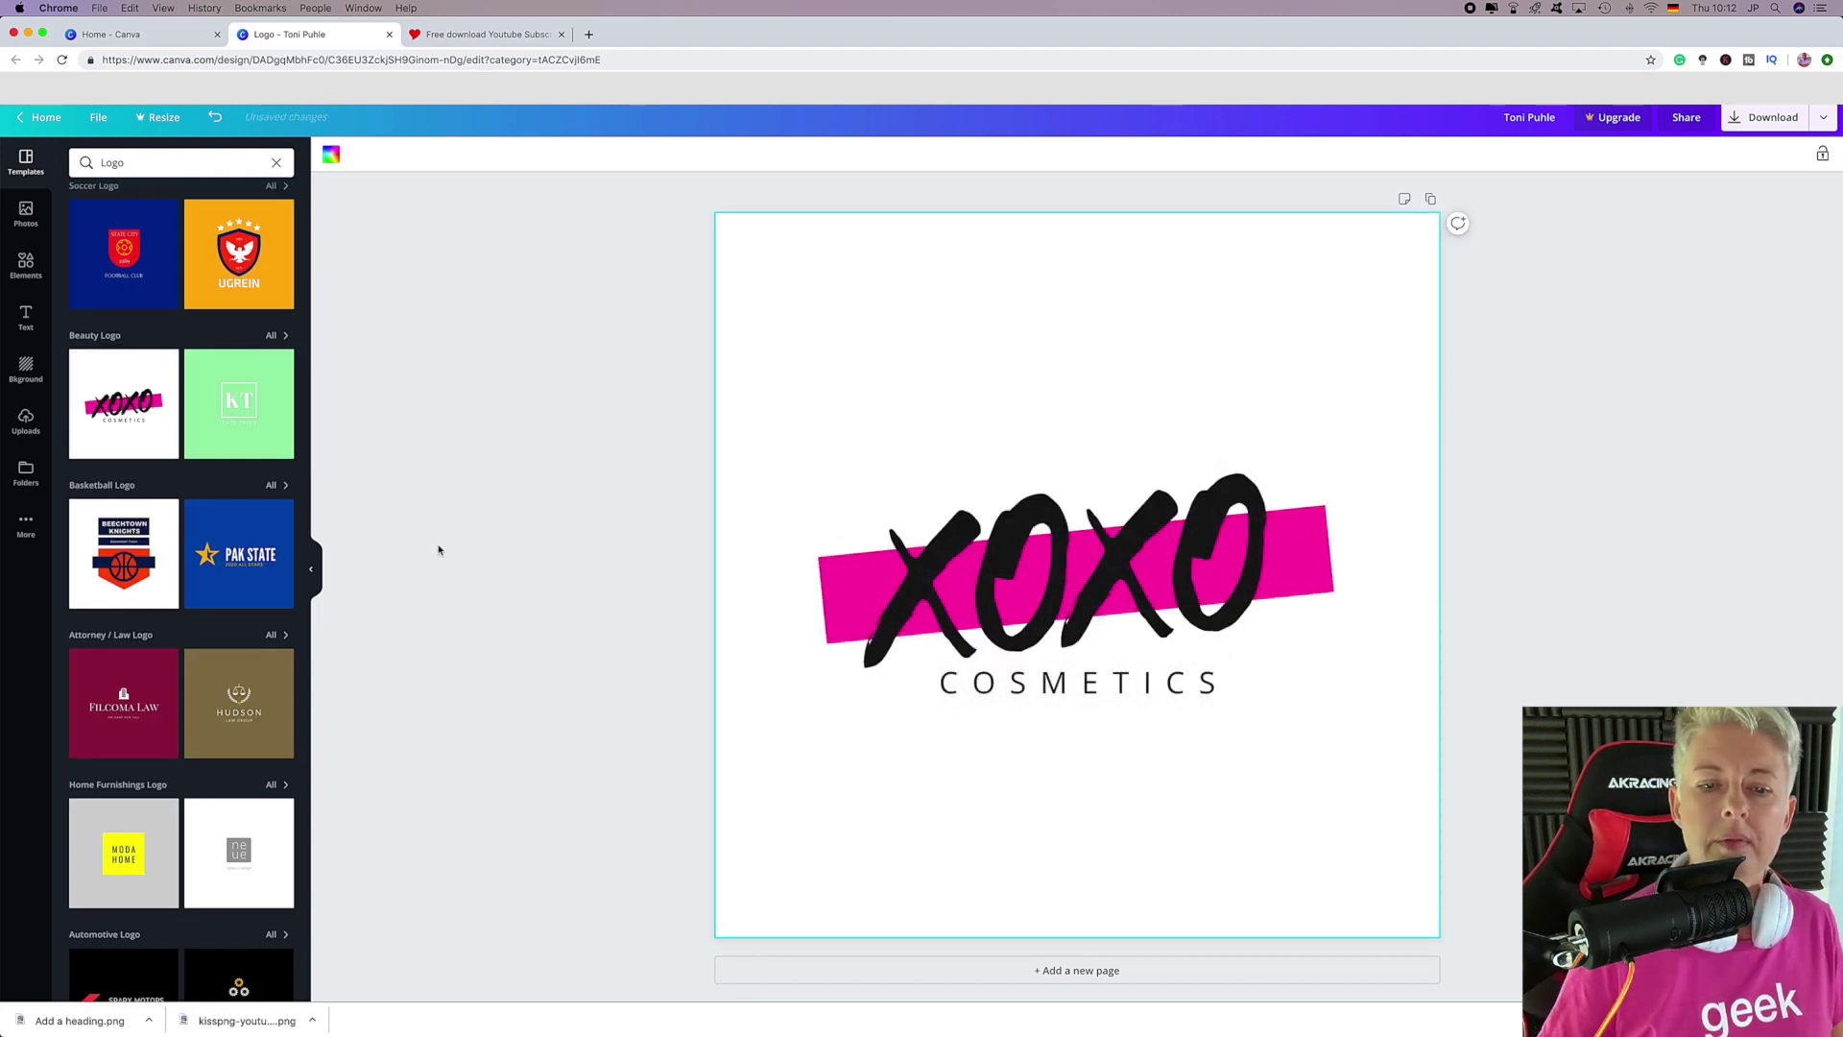
{"action": "left_click", "coordinate": [914, 567]}
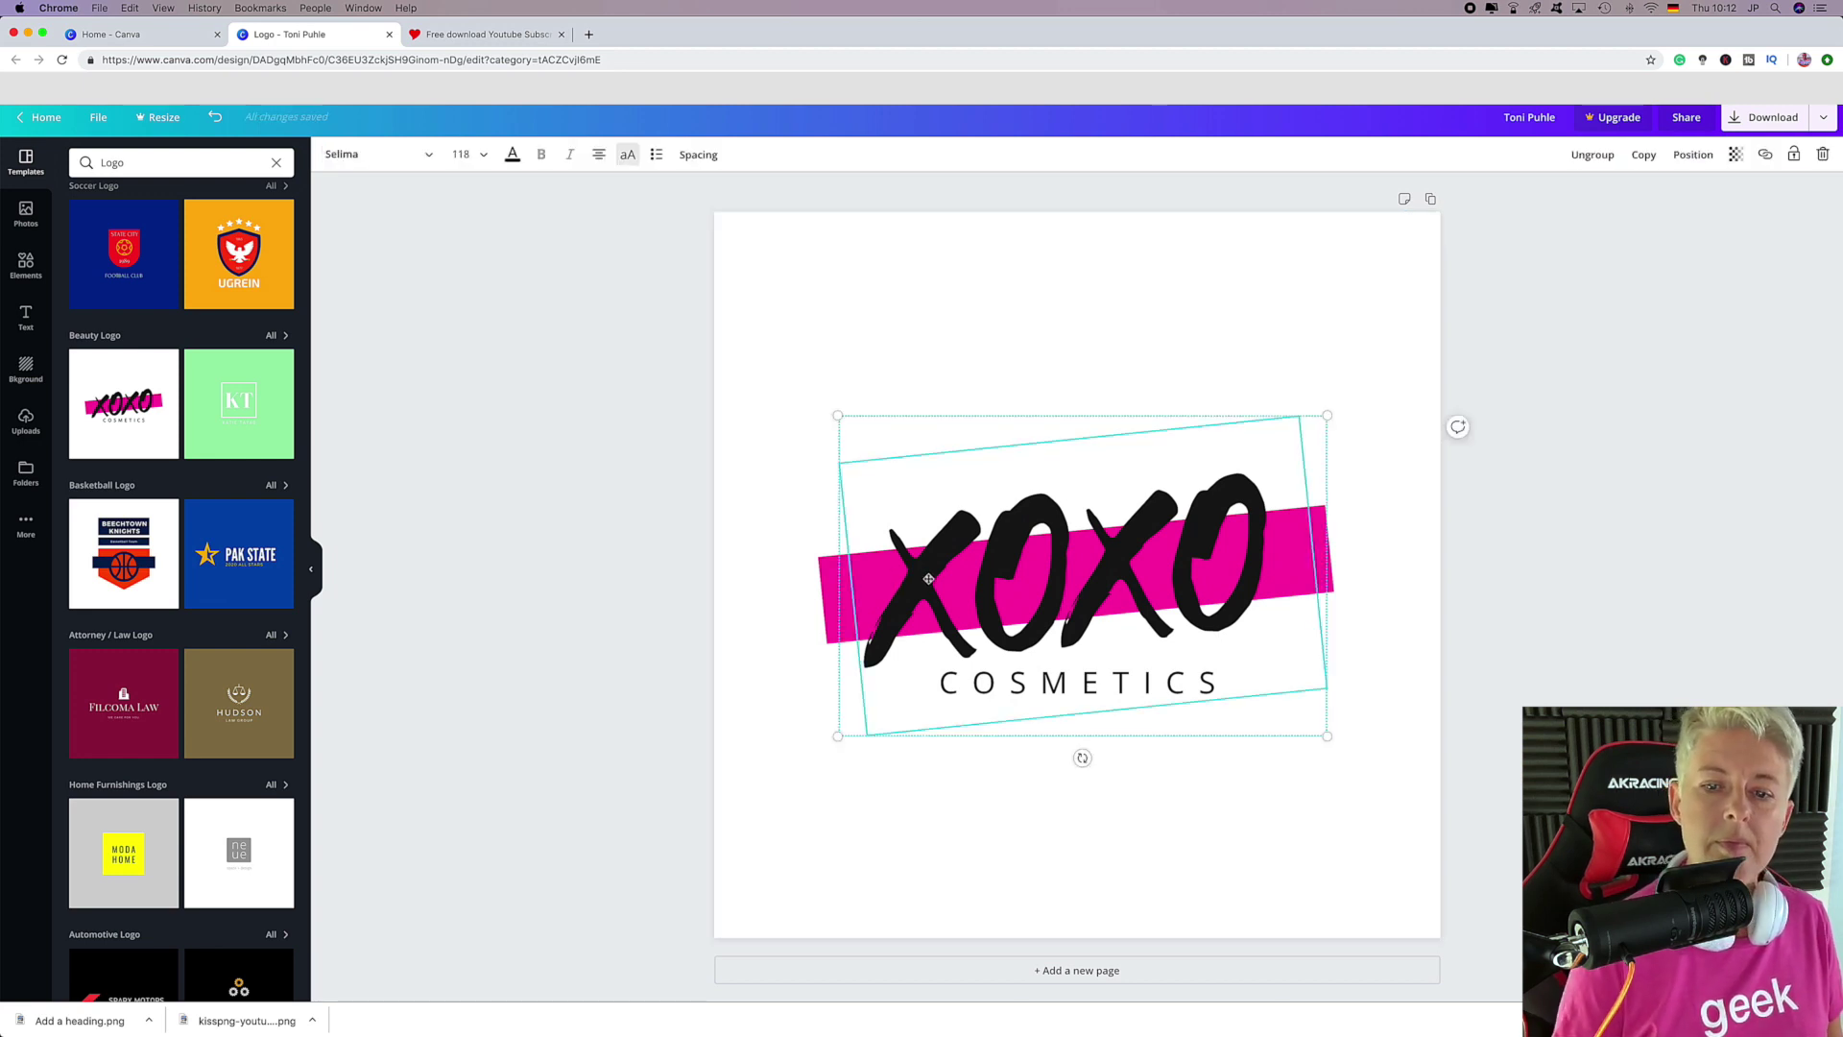
{"action": "left_click", "coordinate": [928, 577]}
{"action": "type", "text": "Toni"}
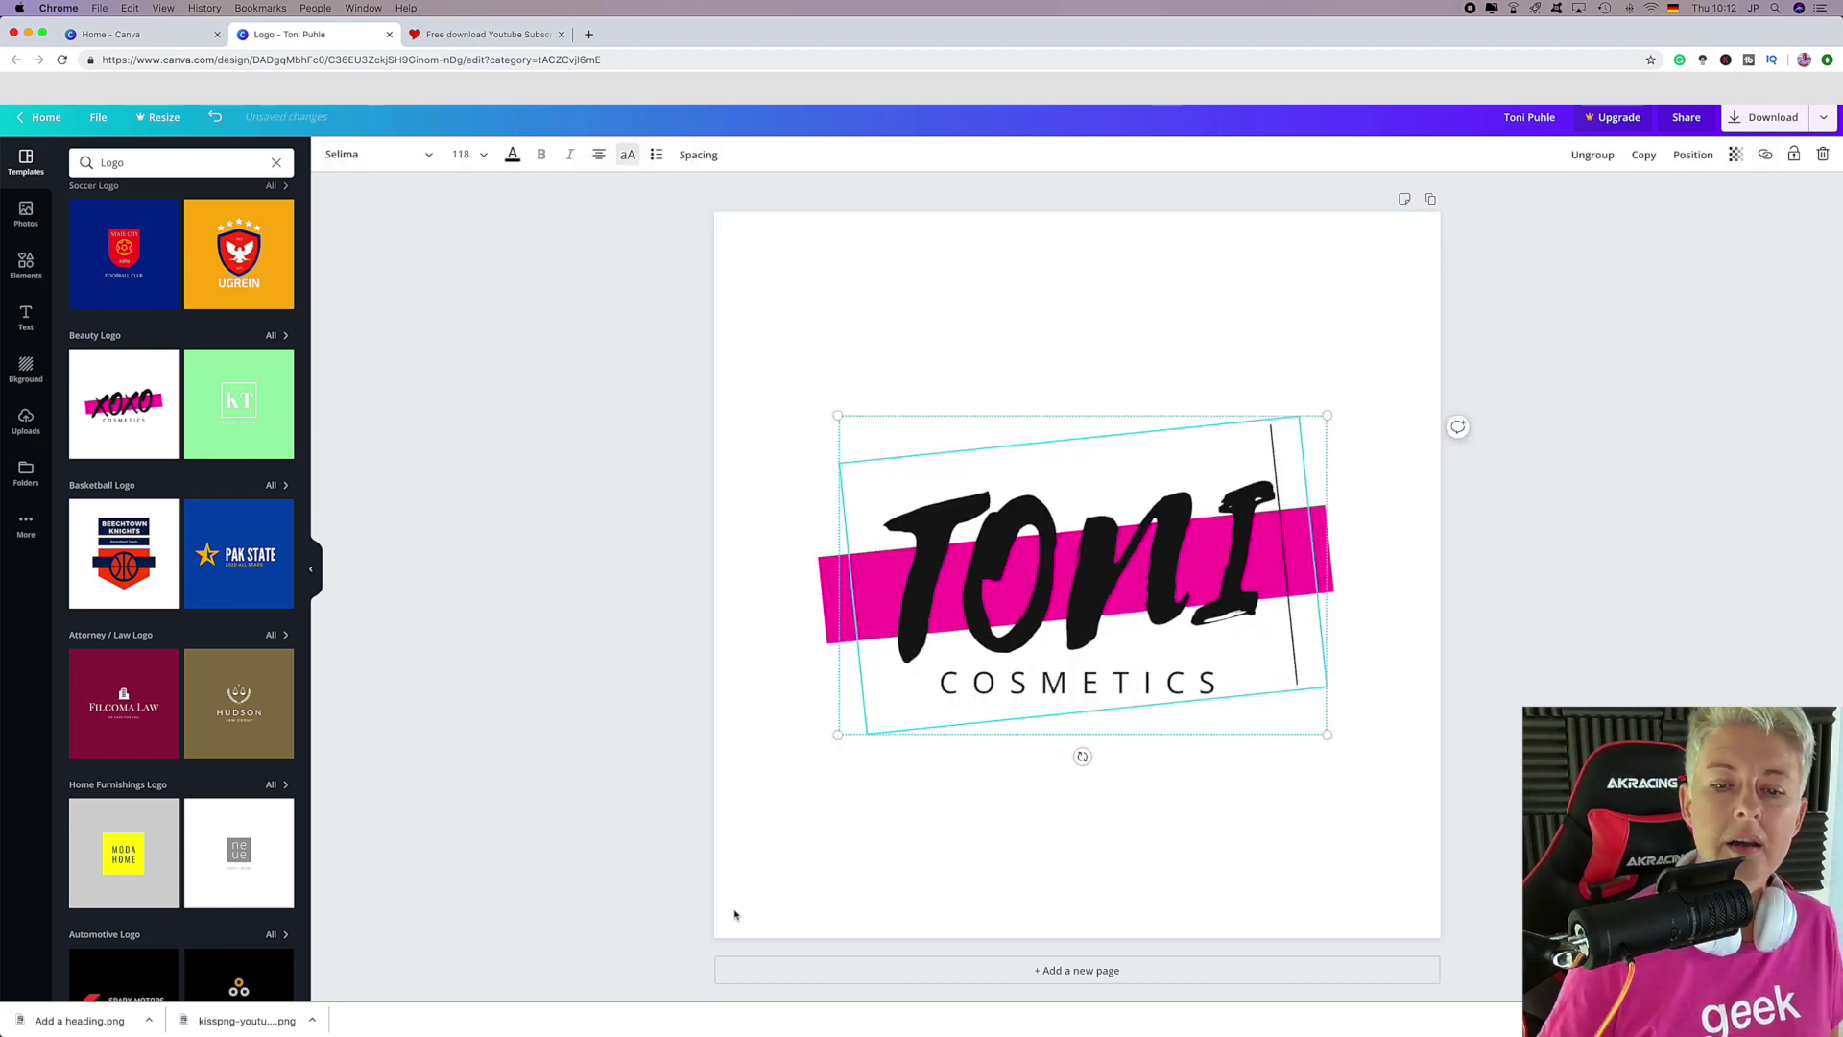
{"action": "left_click", "coordinate": [733, 912]}
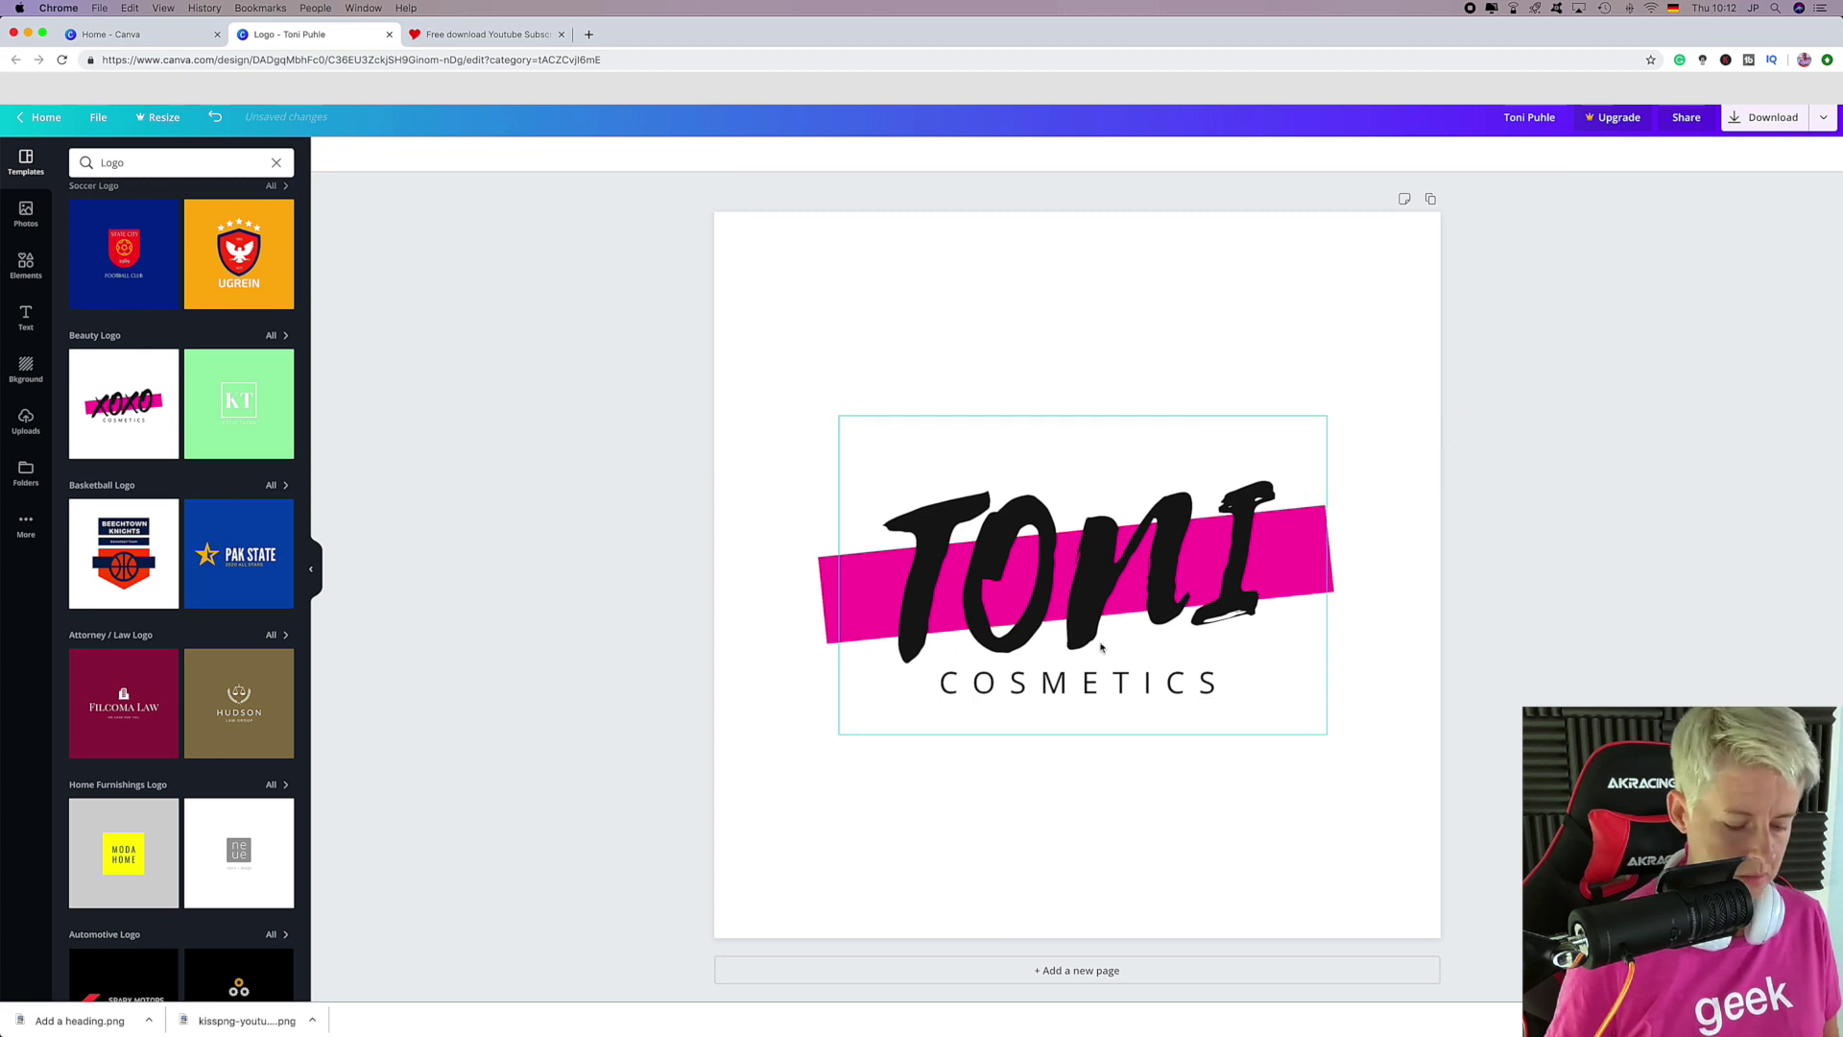
Replace the COSMETICS subtitle with 'ROCKS'.
{"action": "double_click", "coordinate": [1106, 680]}
{"action": "double_click", "coordinate": [1103, 678]}
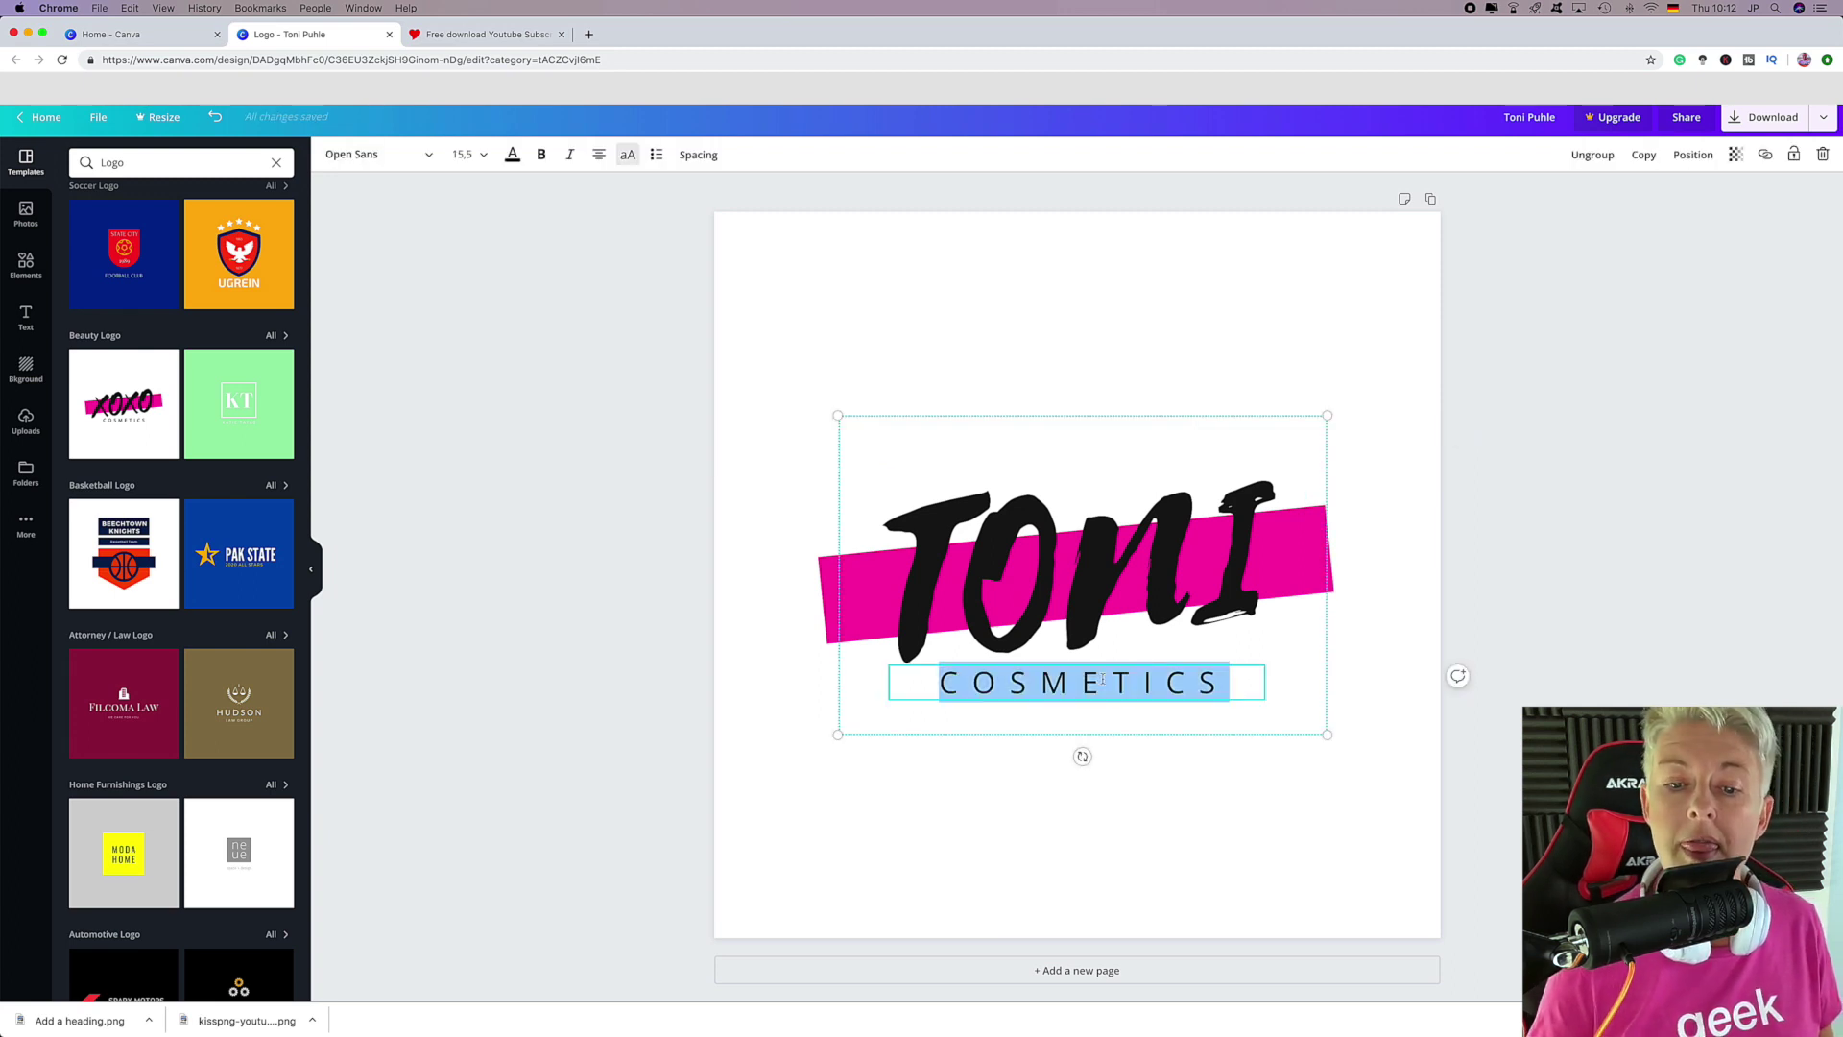
{"action": "type", "text": "ROCKS"}
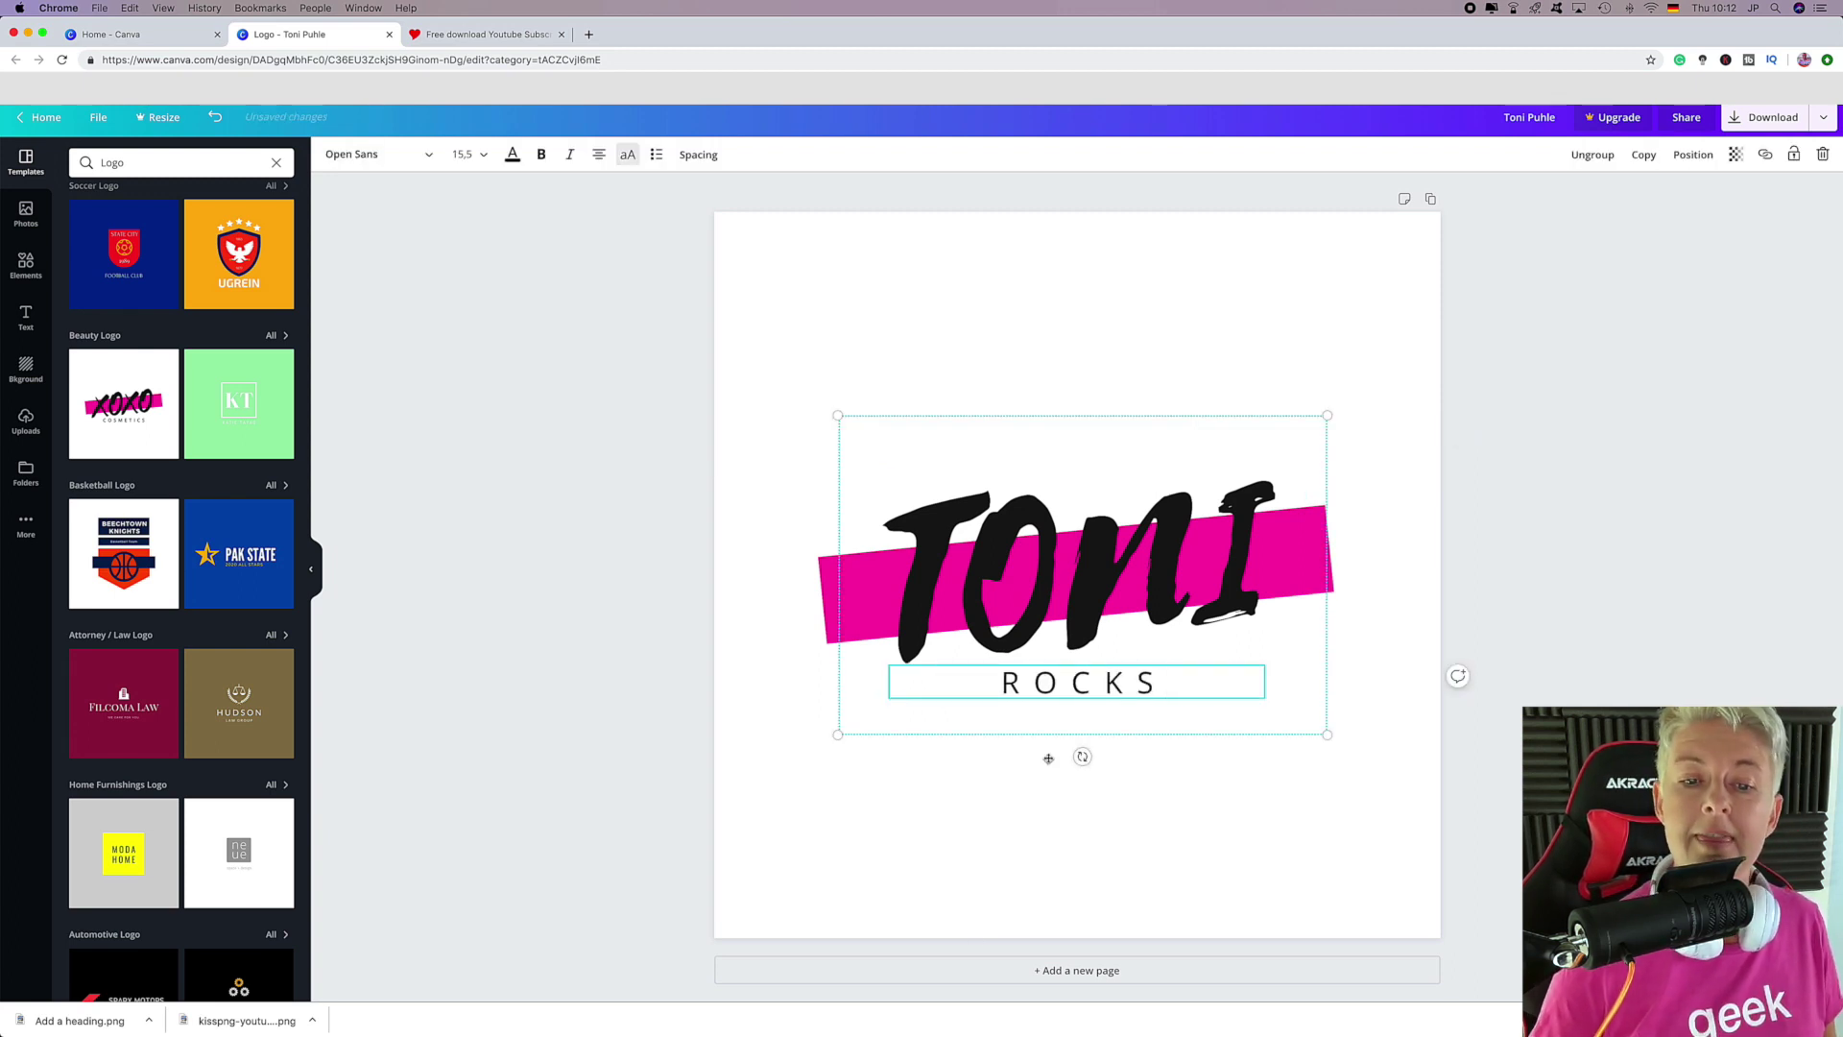
{"action": "left_click", "coordinate": [1024, 872]}
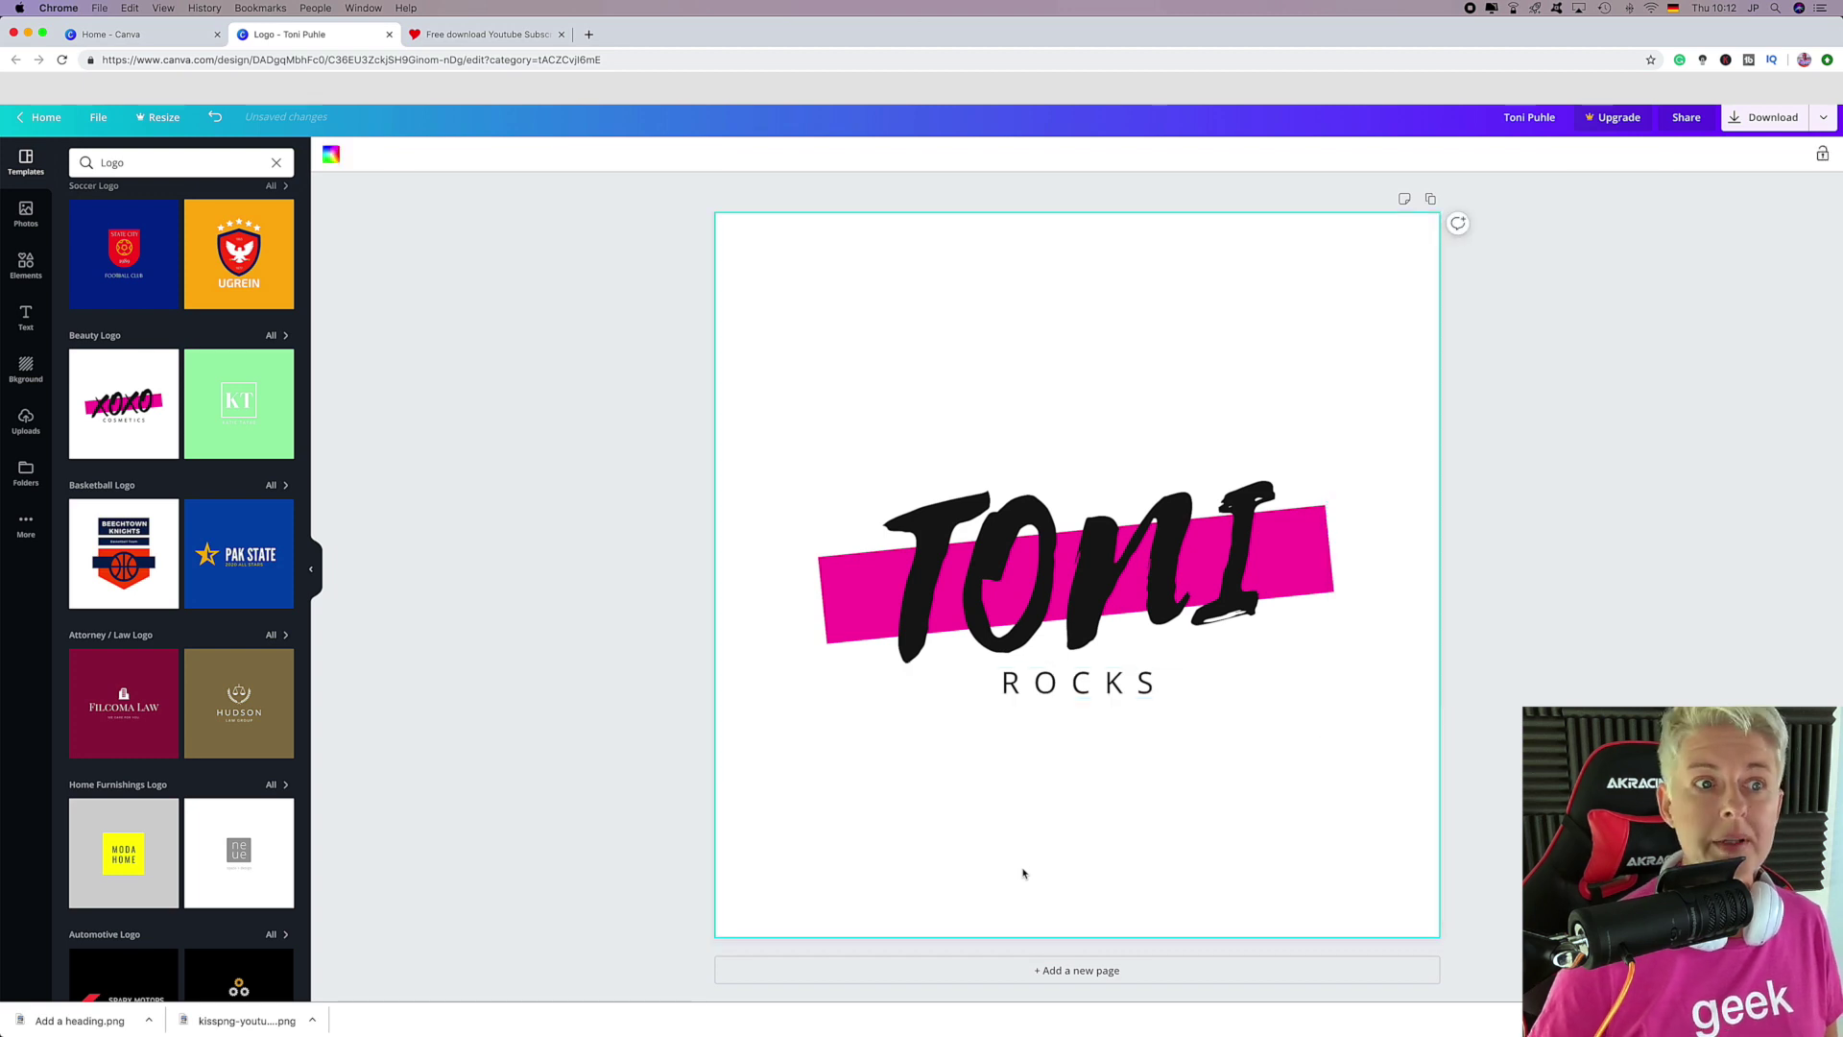
Recolour the pink brush stripe yellow.
{"action": "left_click", "coordinate": [834, 572]}
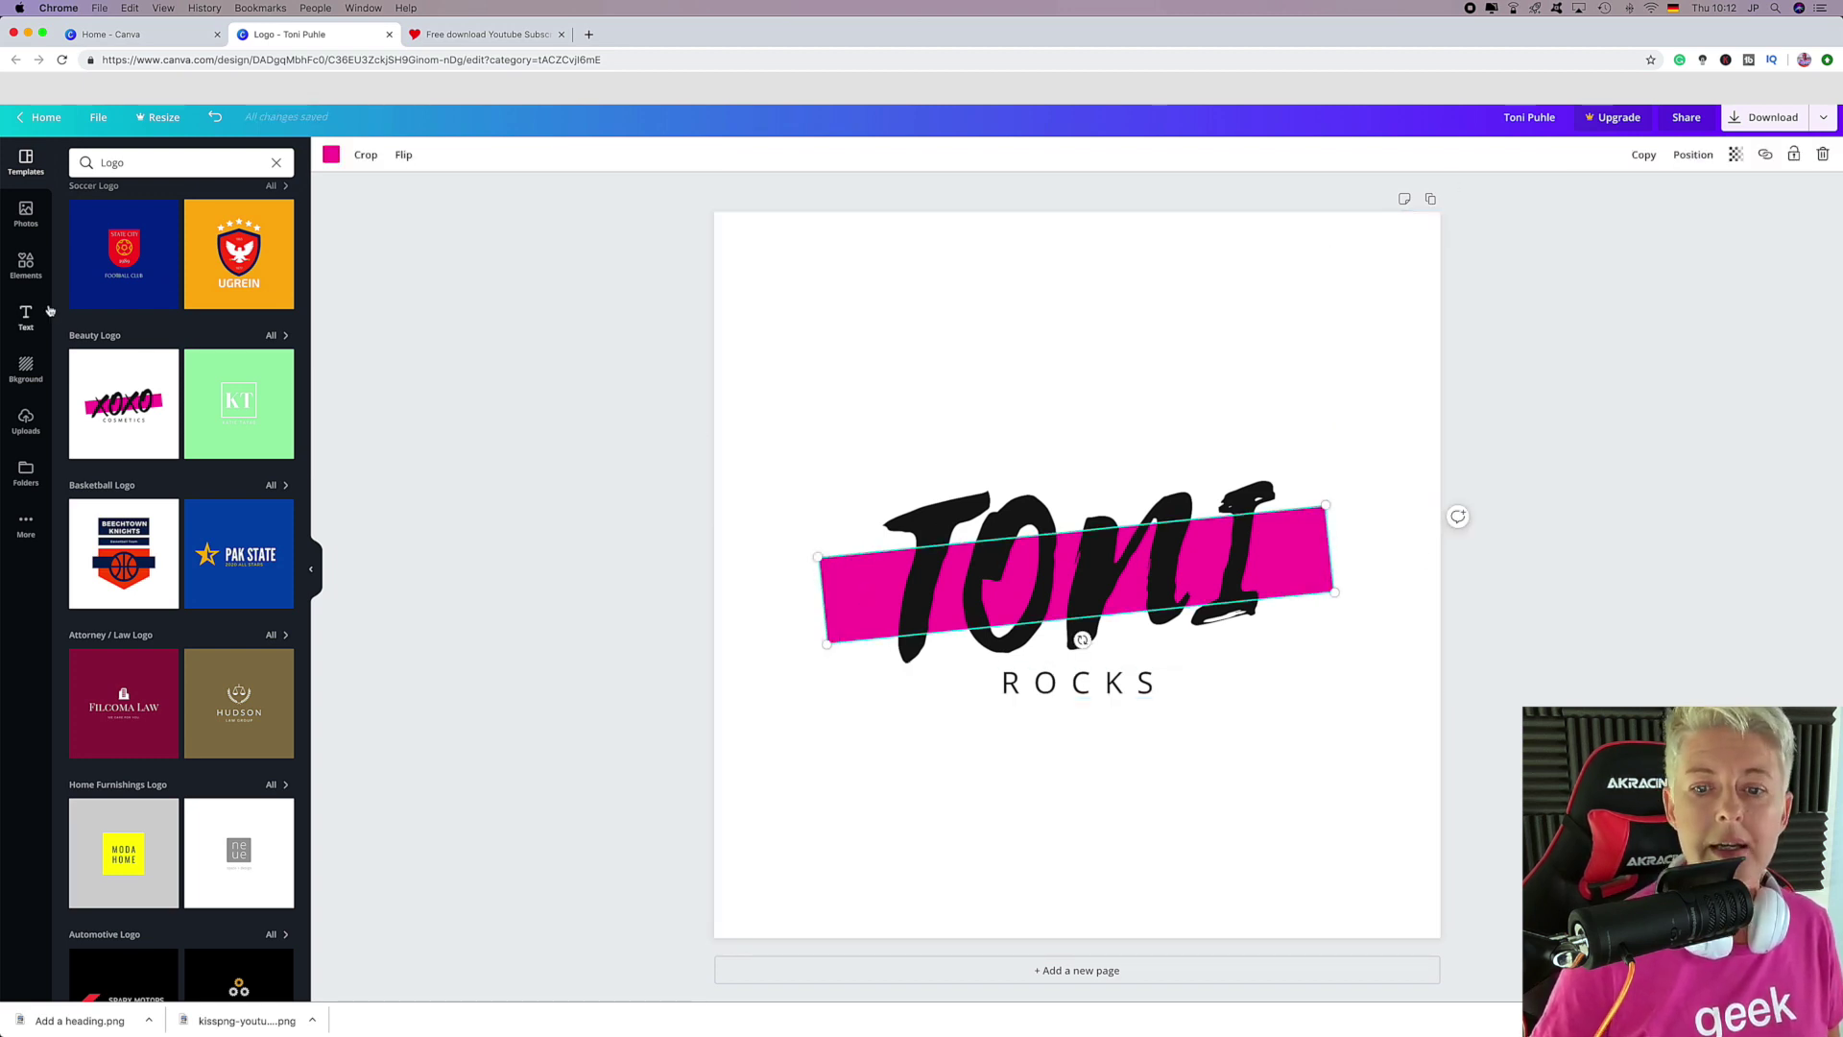
{"action": "left_click", "coordinate": [330, 156]}
{"action": "left_click", "coordinate": [200, 354]}
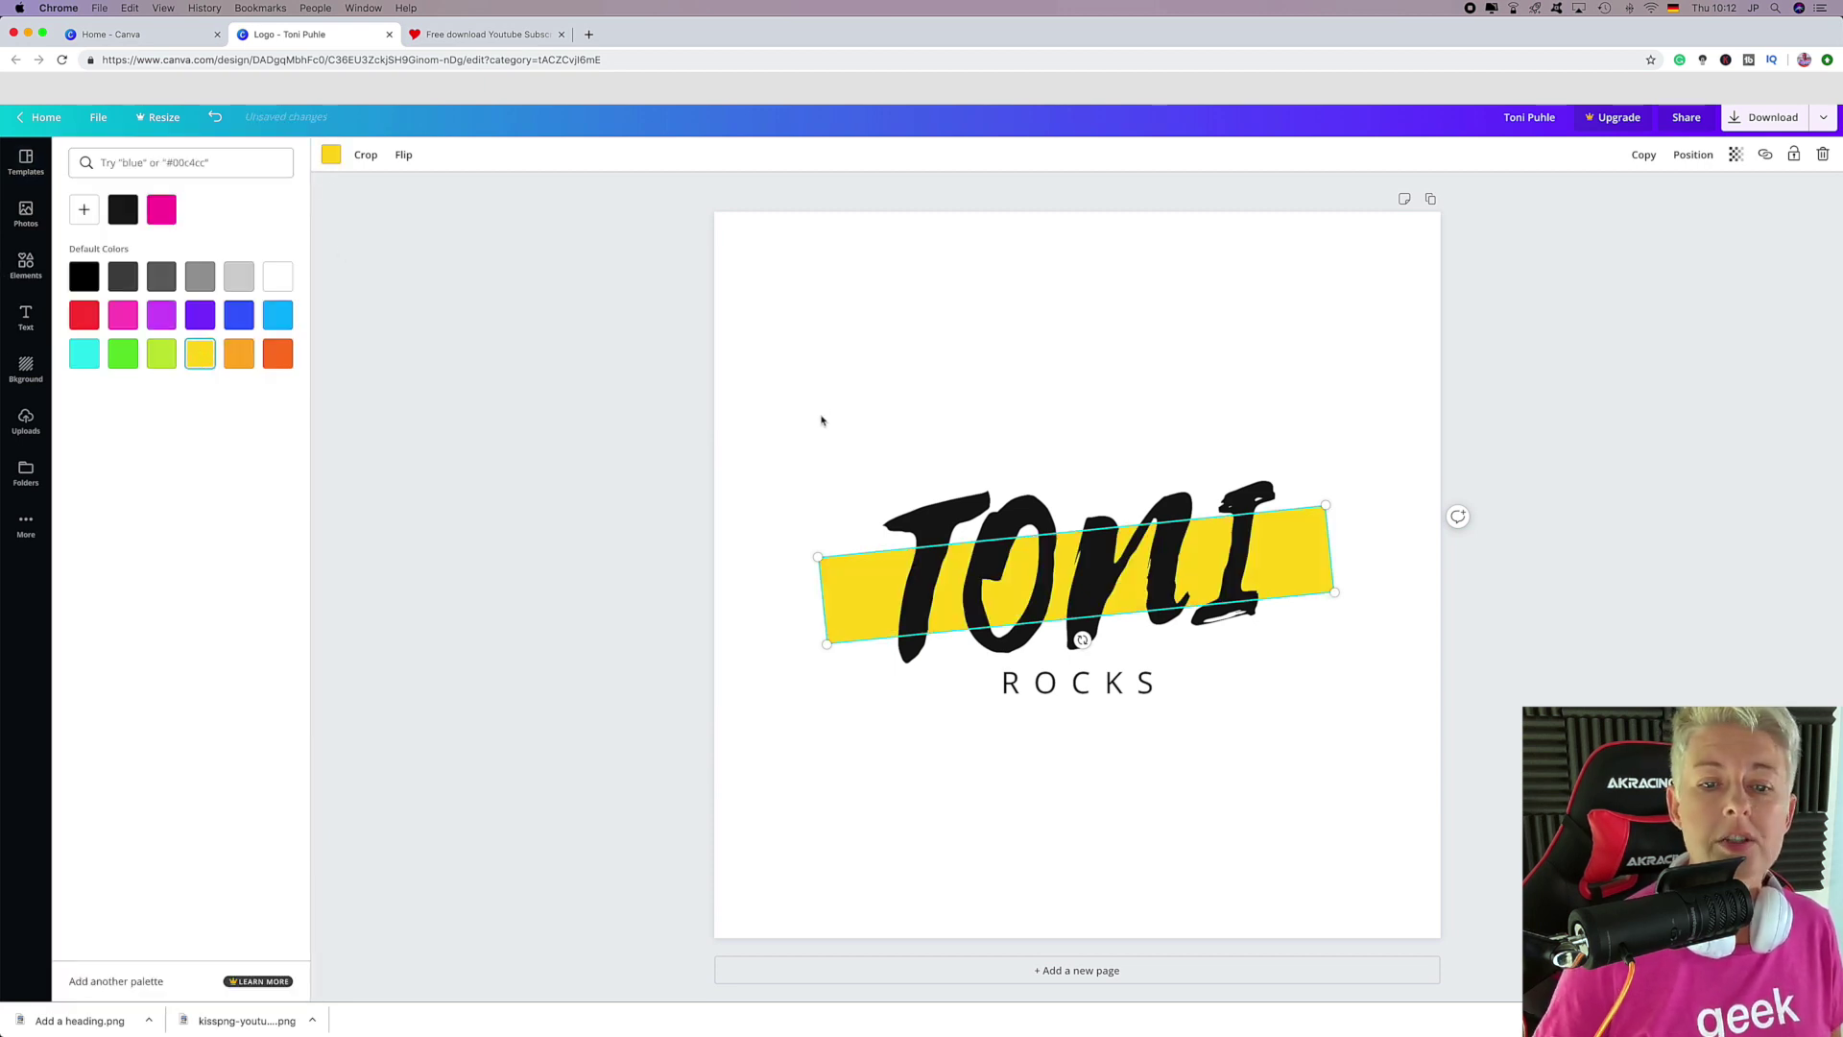
{"action": "left_click", "coordinate": [834, 413]}
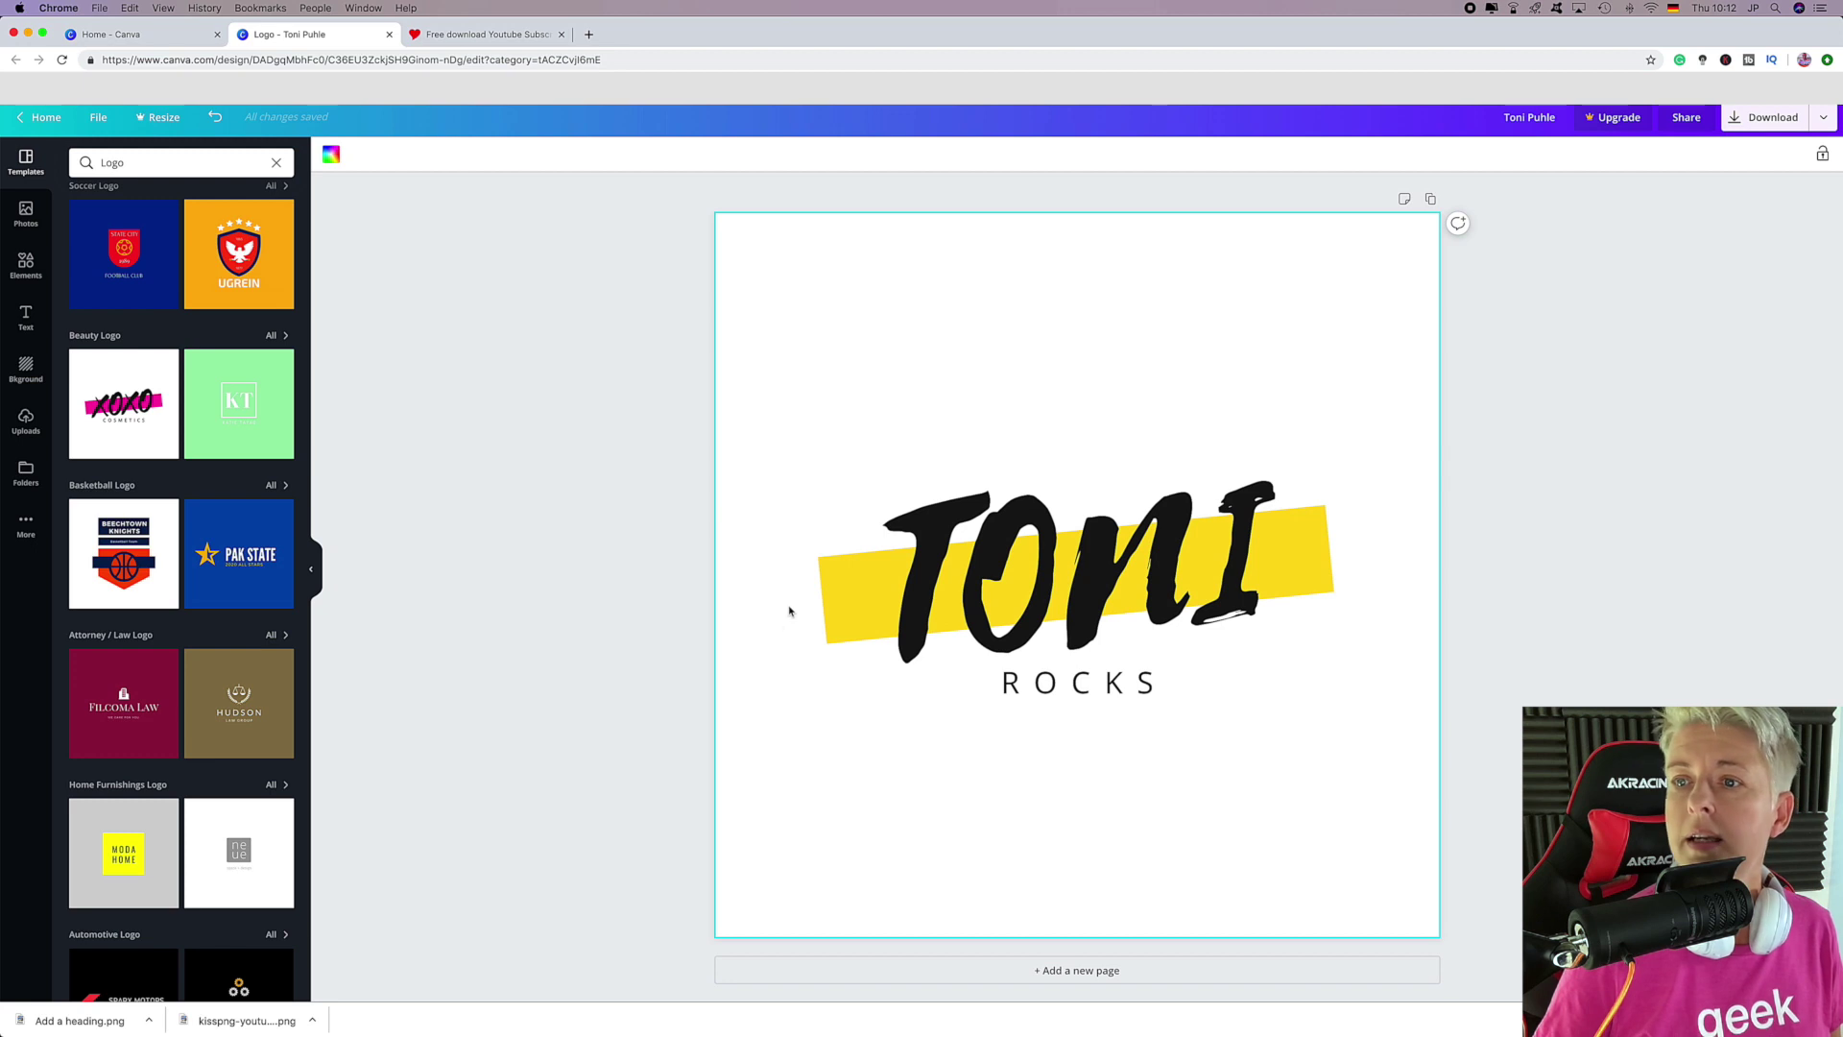
Duplicate the yellow stripe, move it above, make it deep pink #eb169c and send it backward.
{"action": "left_click", "coordinate": [834, 596]}
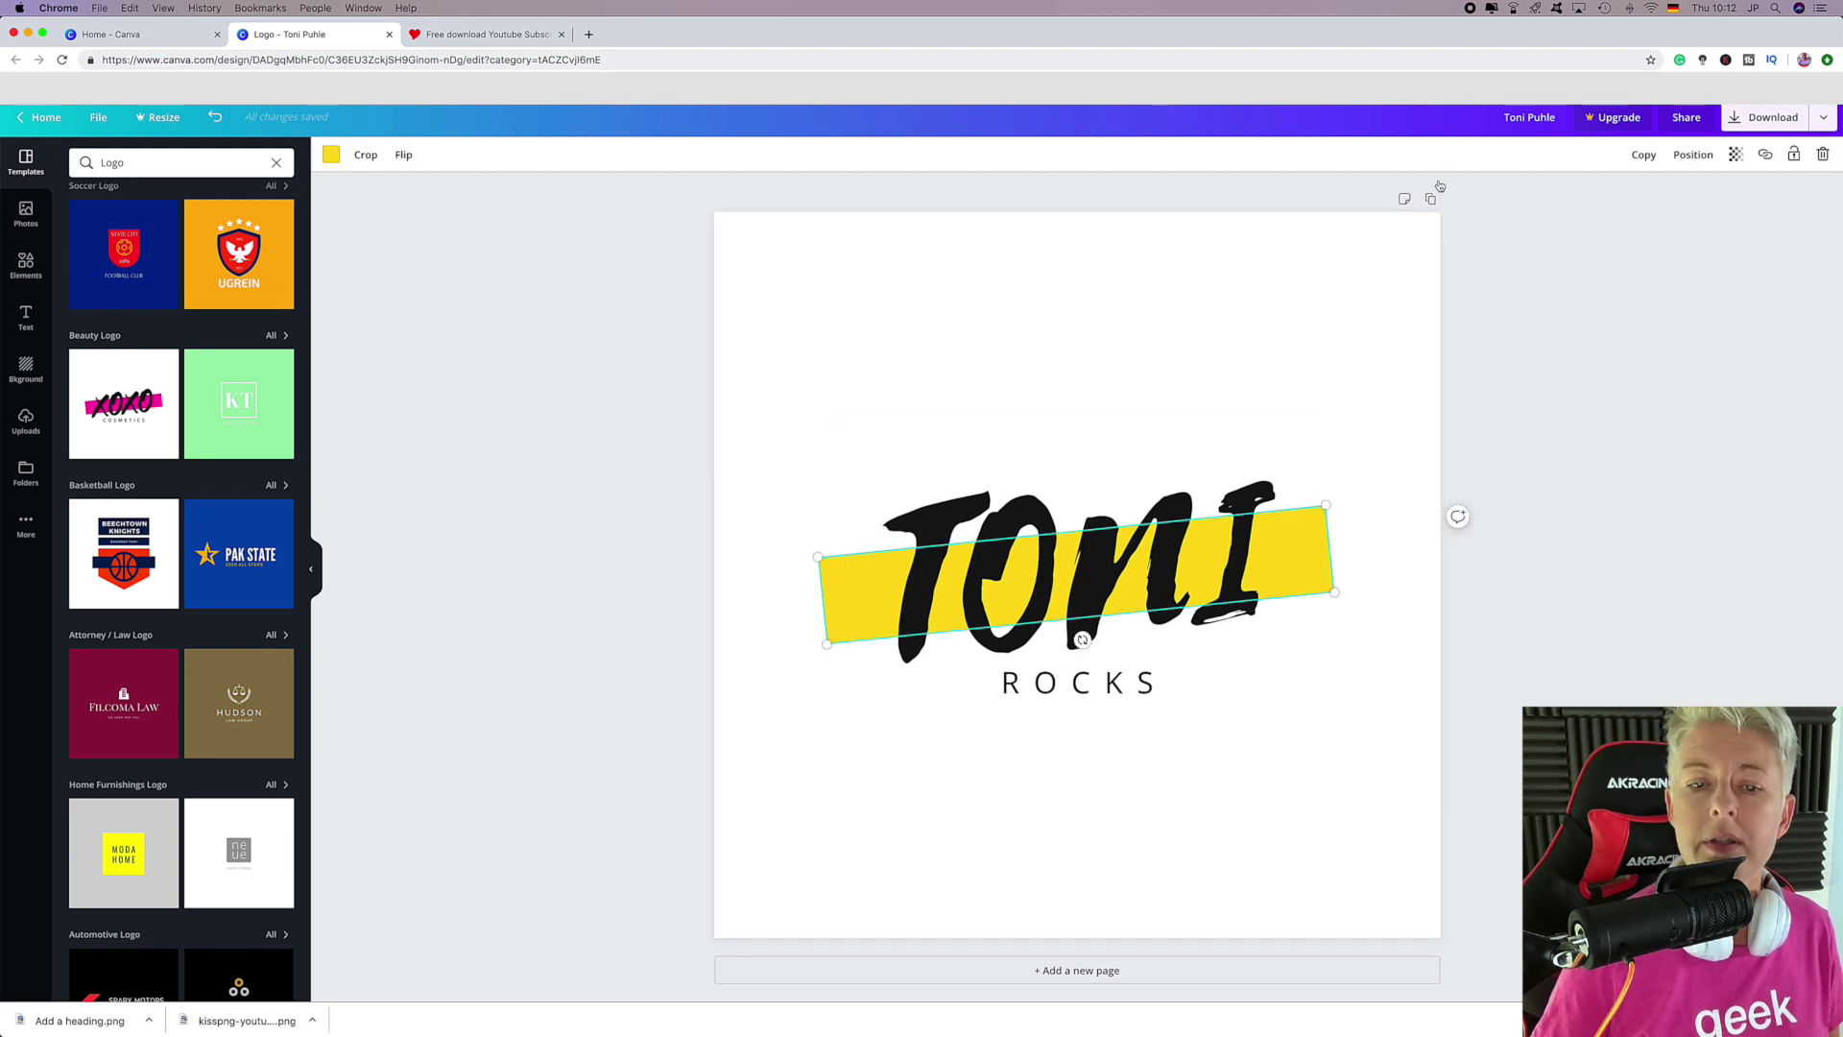
{"action": "left_click", "coordinate": [1644, 154]}
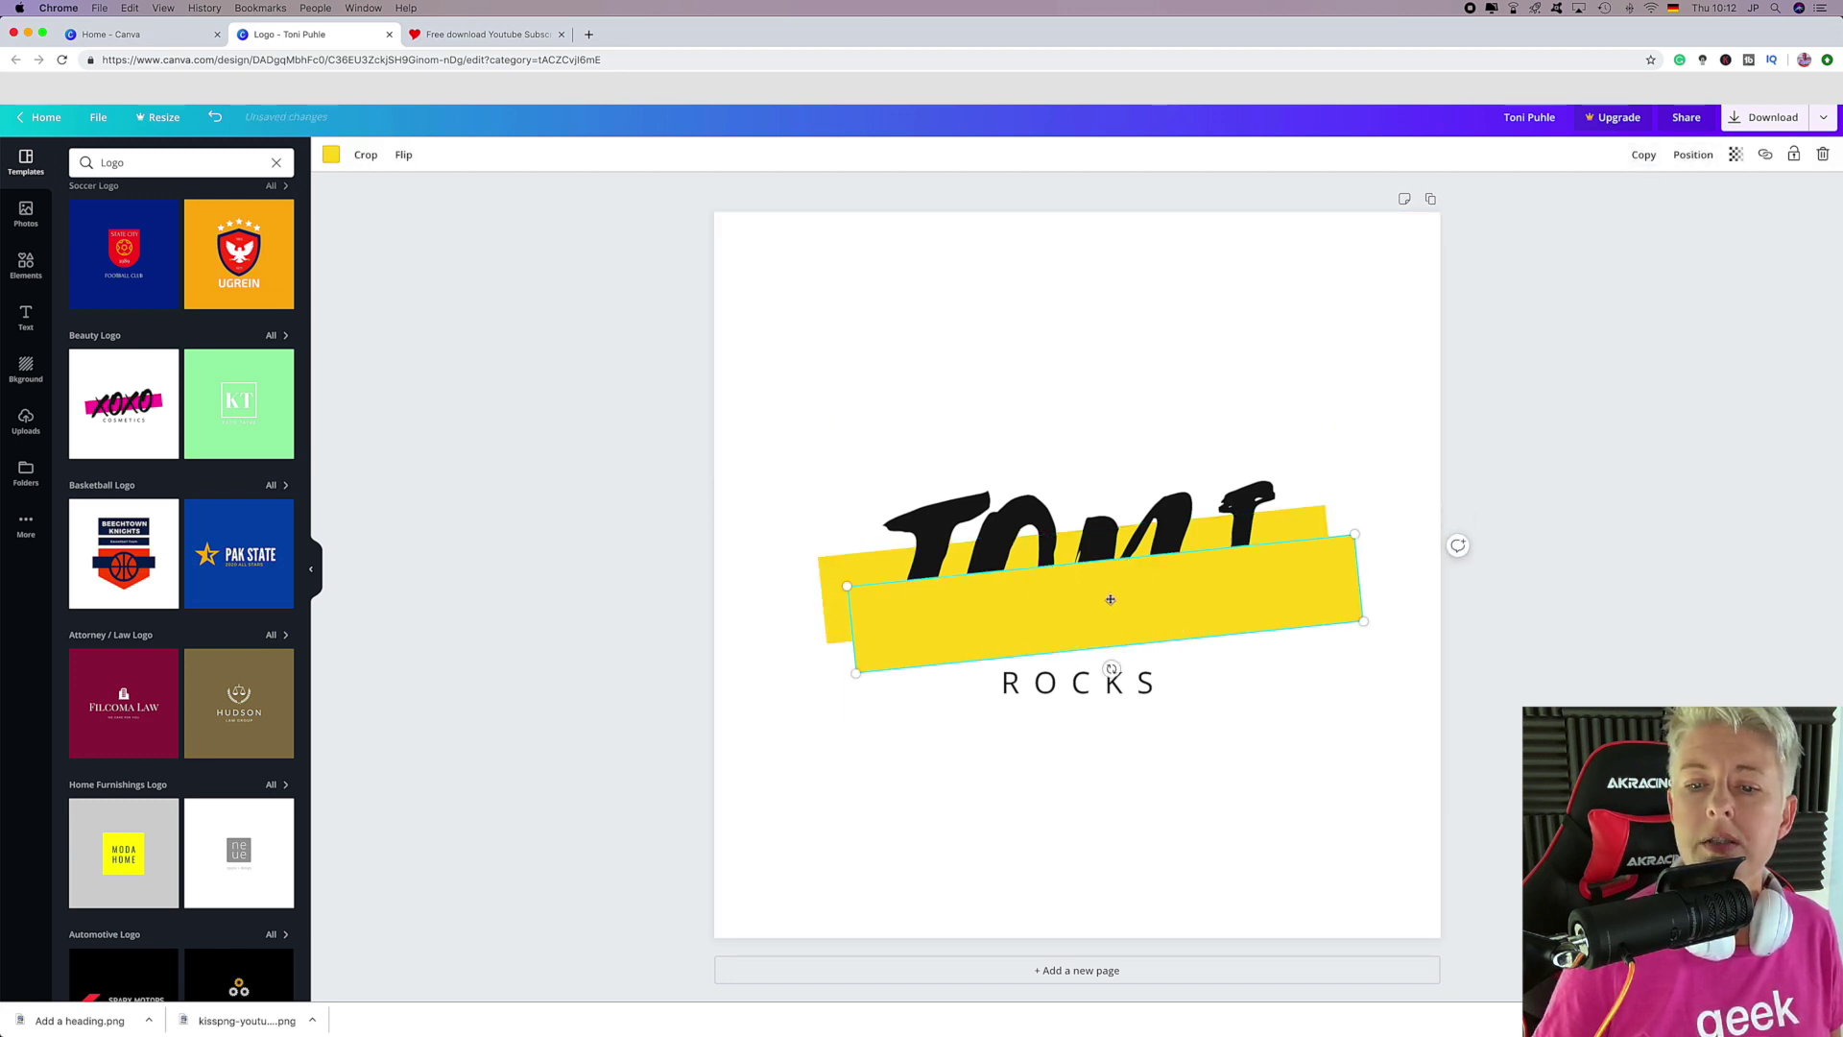
{"action": "left_click_drag", "start_coordinate": [1109, 600], "coordinate": [1075, 522]}
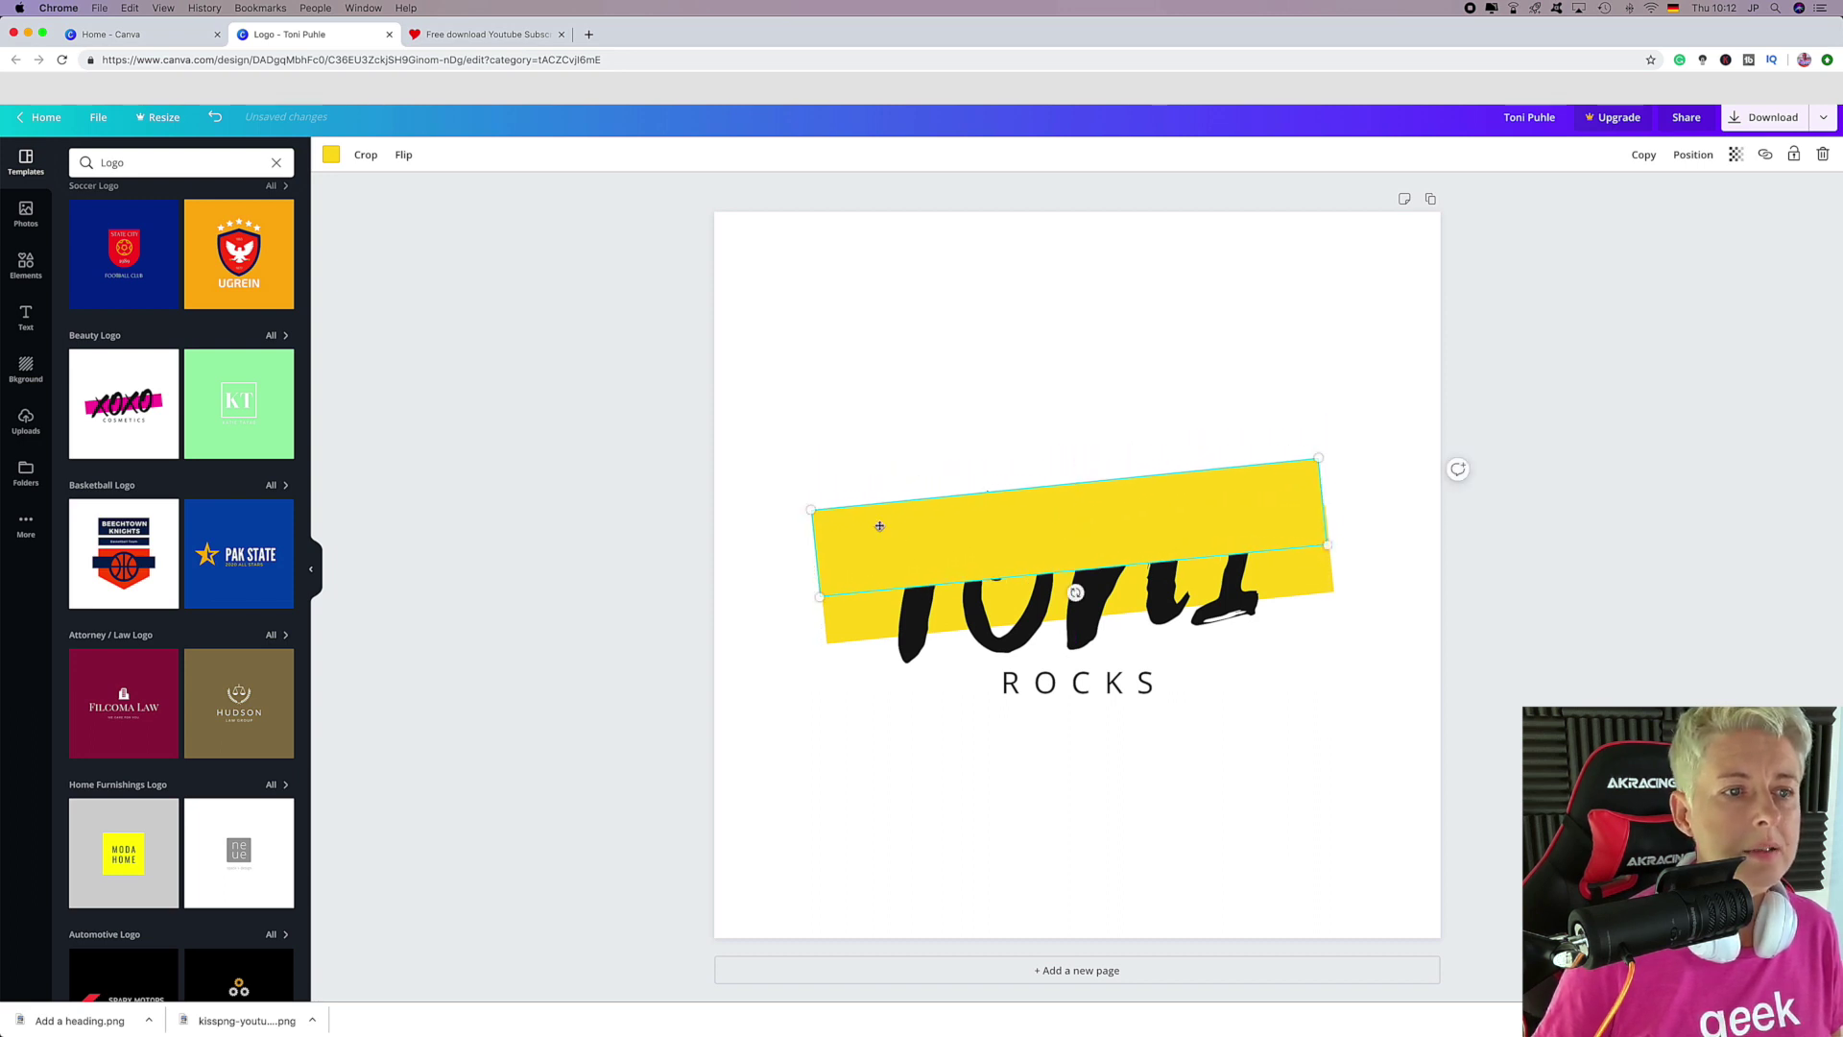
{"action": "left_click", "coordinate": [332, 157]}
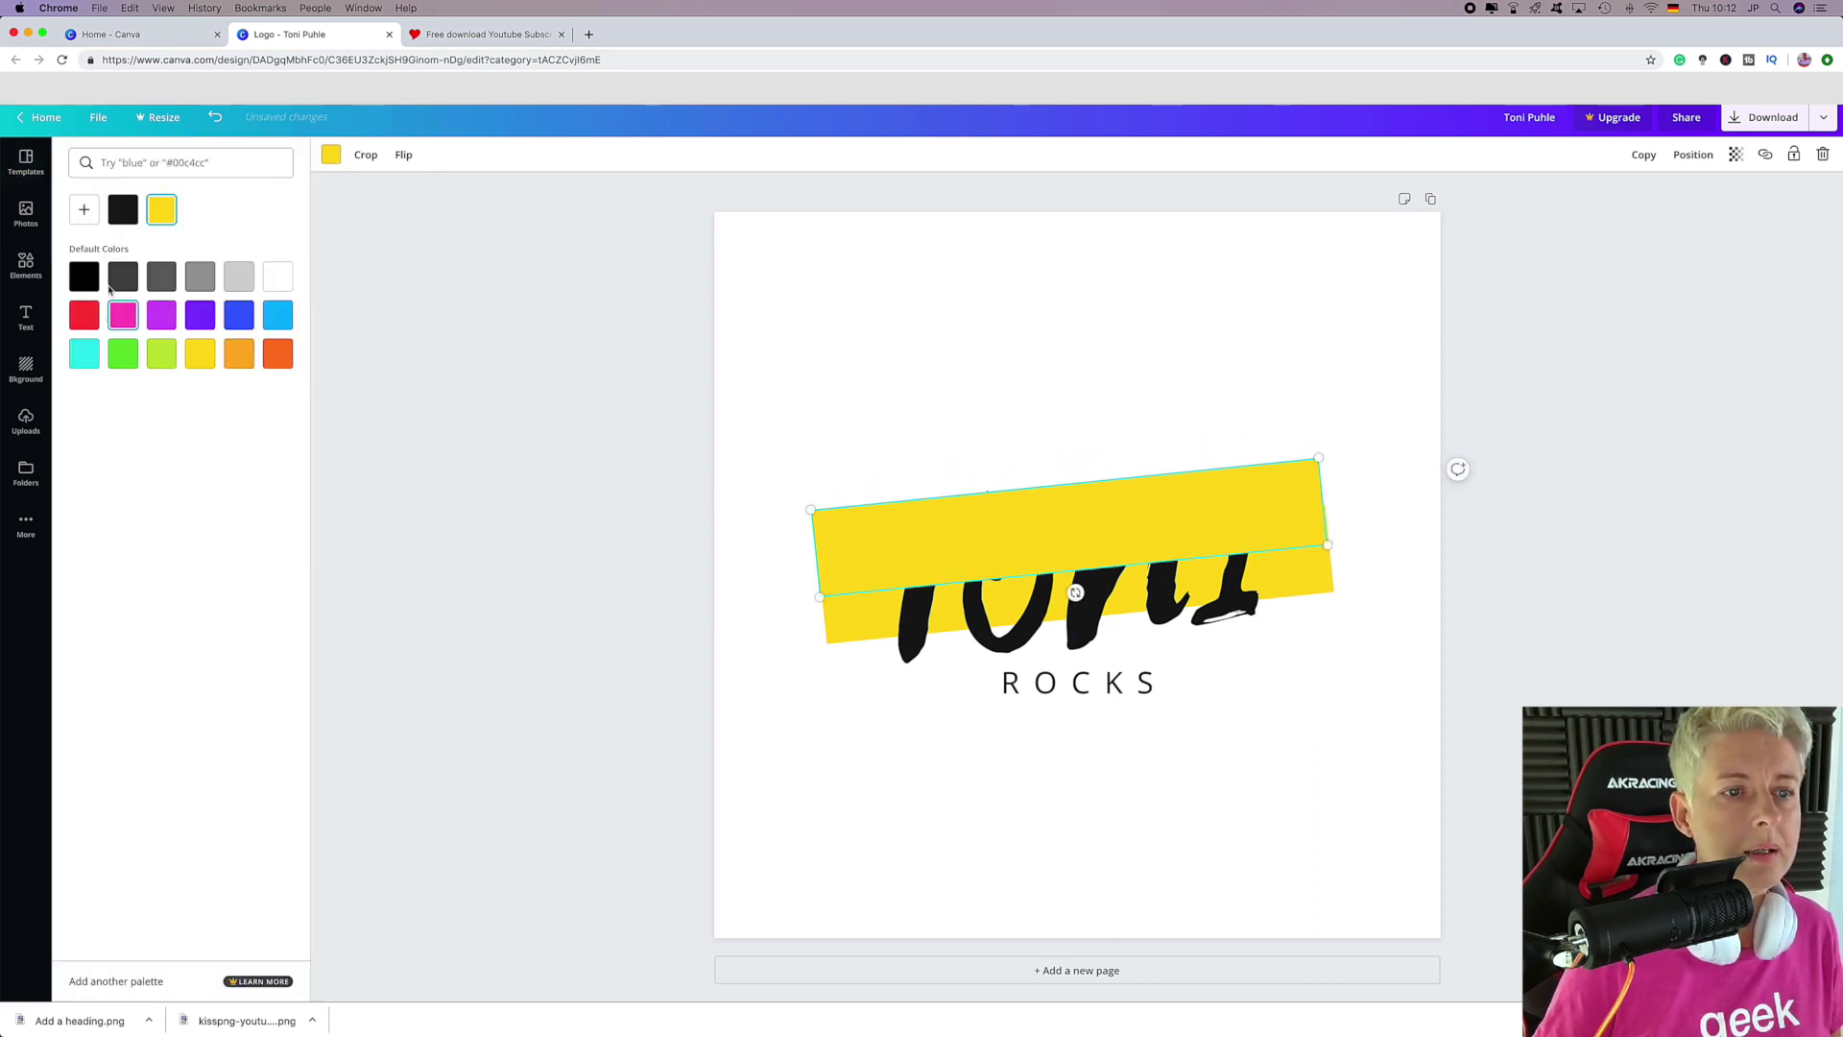
{"action": "left_click", "coordinate": [84, 210]}
{"action": "left_click", "coordinate": [250, 332]}
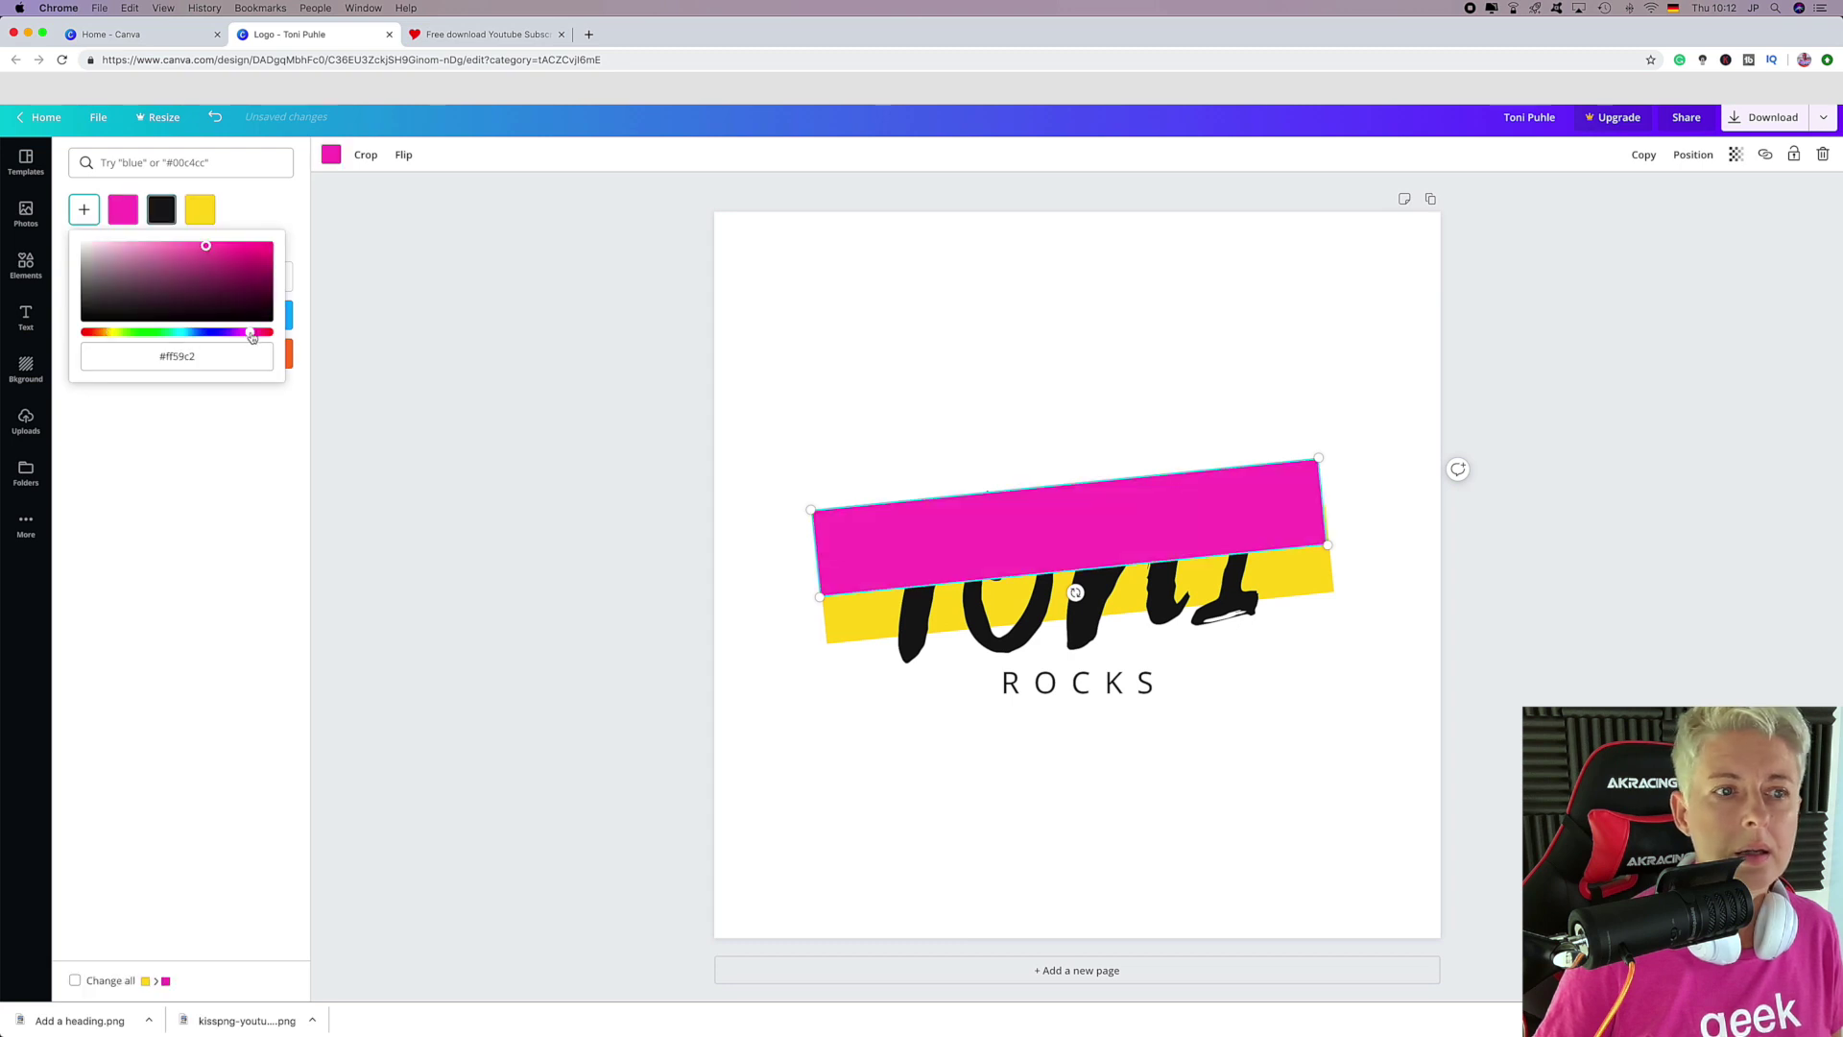
{"action": "left_click_drag", "start_coordinate": [206, 249], "coordinate": [256, 251]}
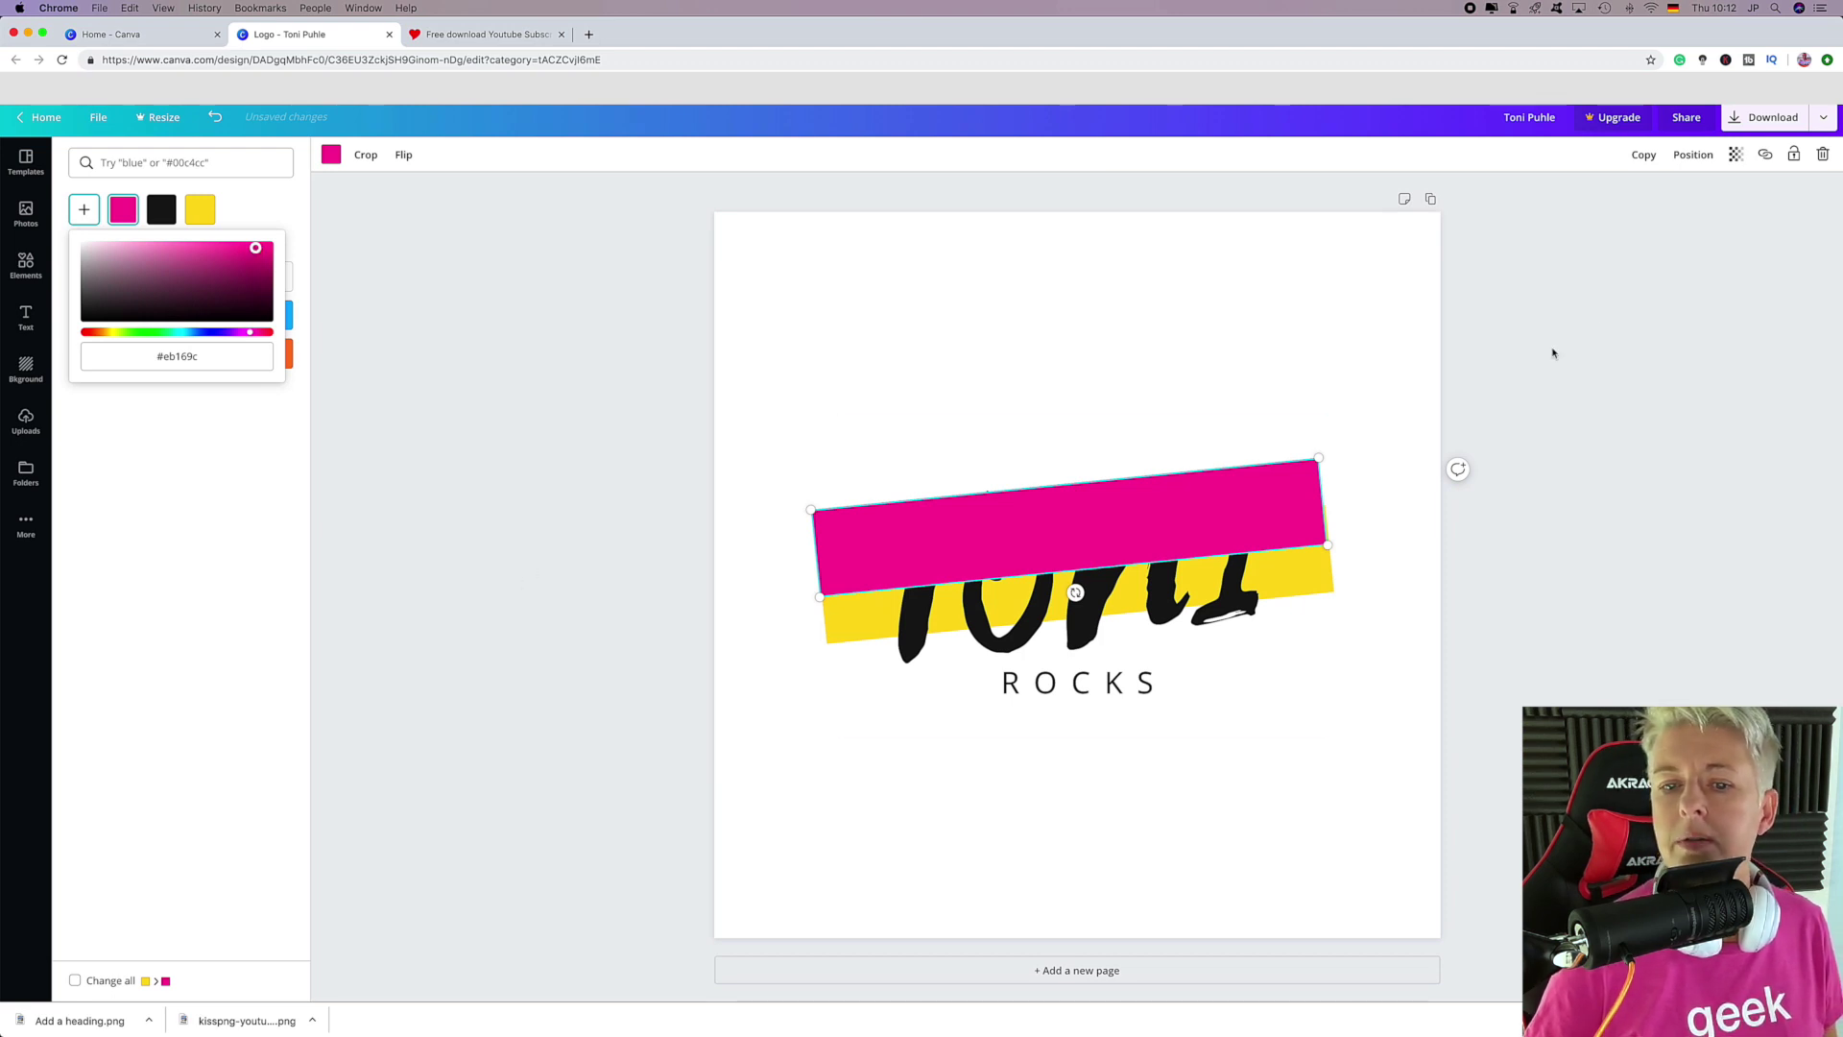
{"action": "left_click", "coordinate": [1692, 154]}
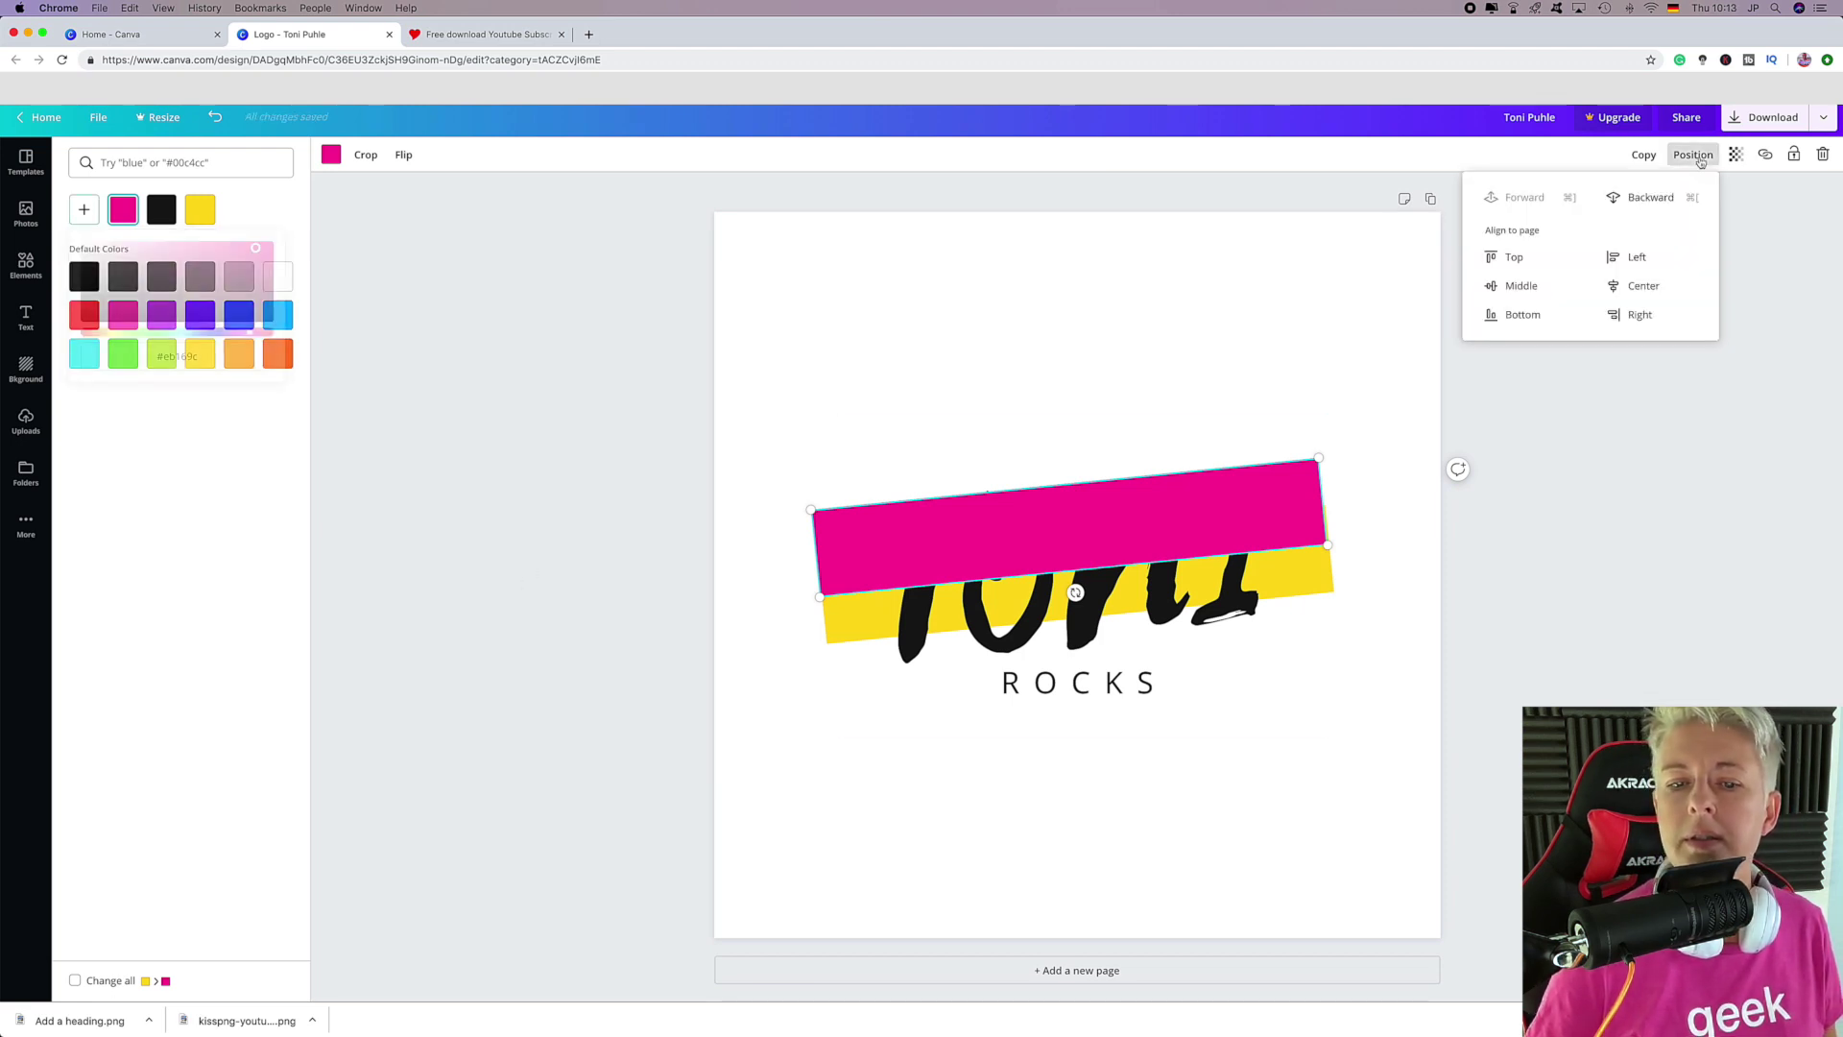
{"action": "left_click", "coordinate": [1642, 200]}
{"action": "left_click", "coordinate": [1316, 658]}
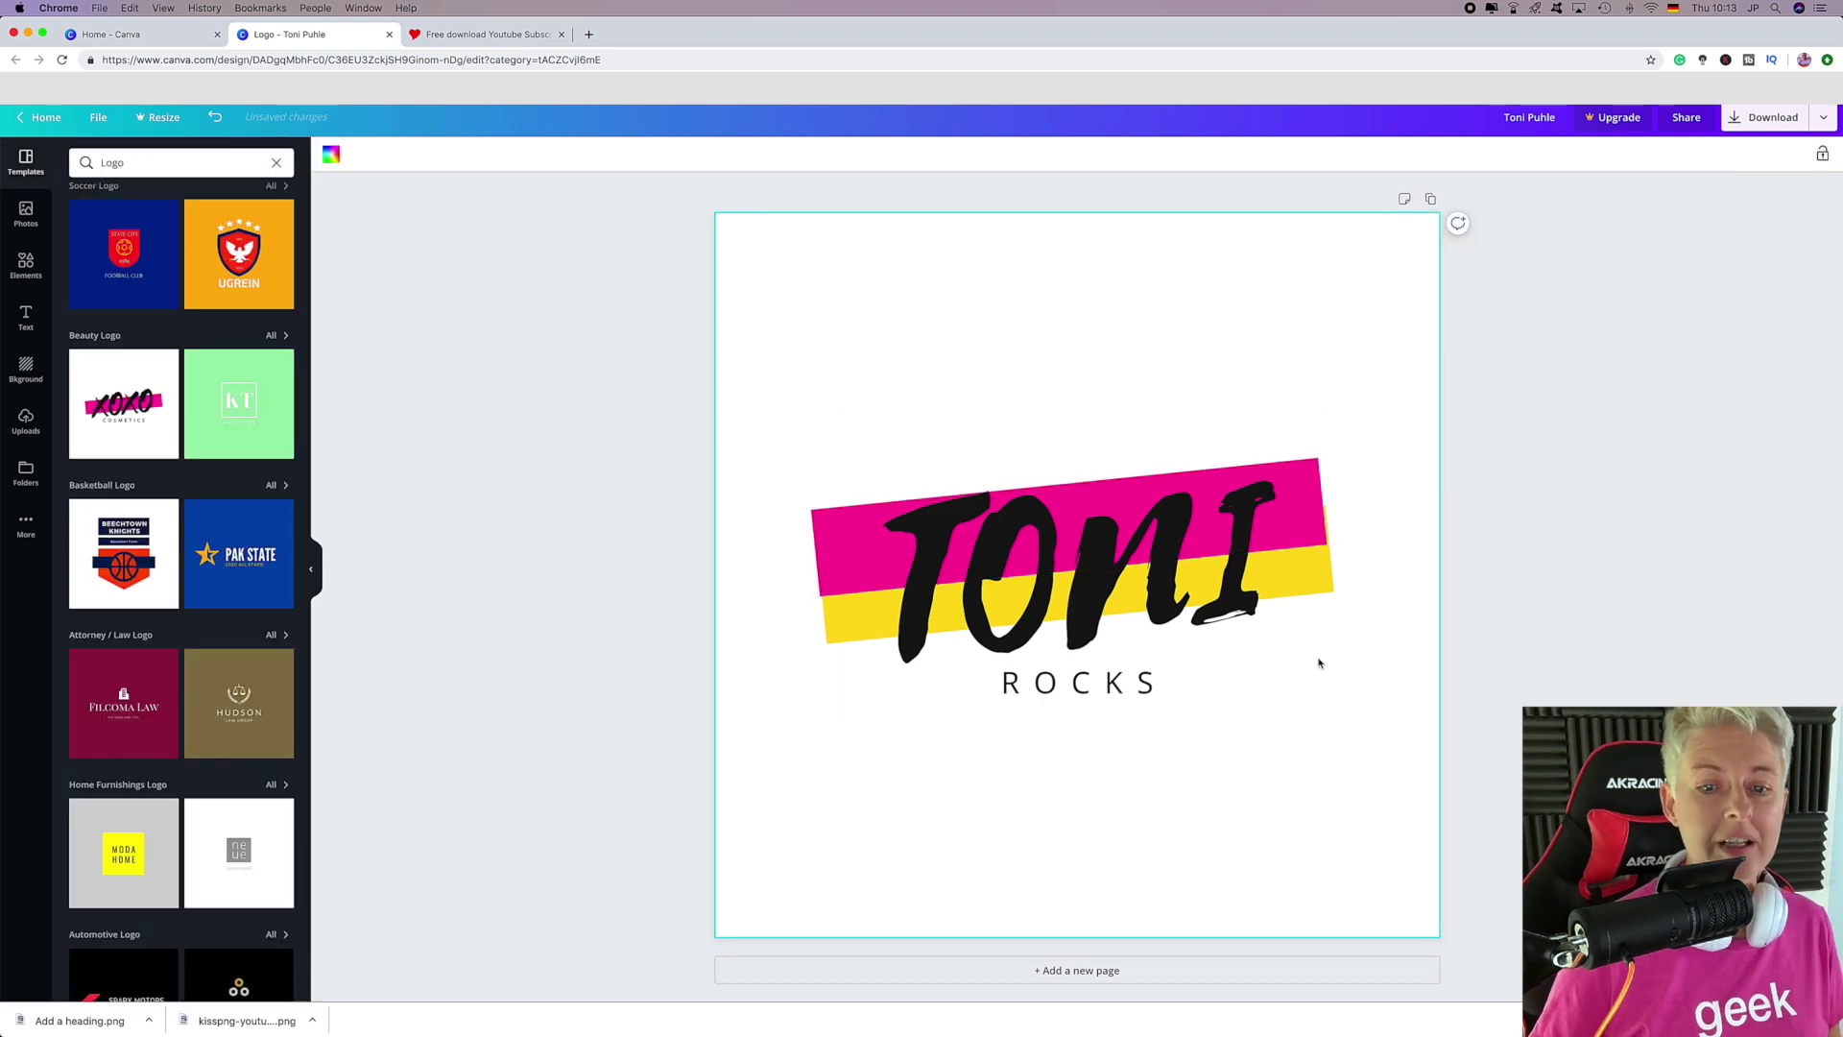
Duplicate the yellow stripe below it and recolour the copy light blue.
{"action": "left_click_drag", "start_coordinate": [1205, 713], "coordinate": [1199, 702]}
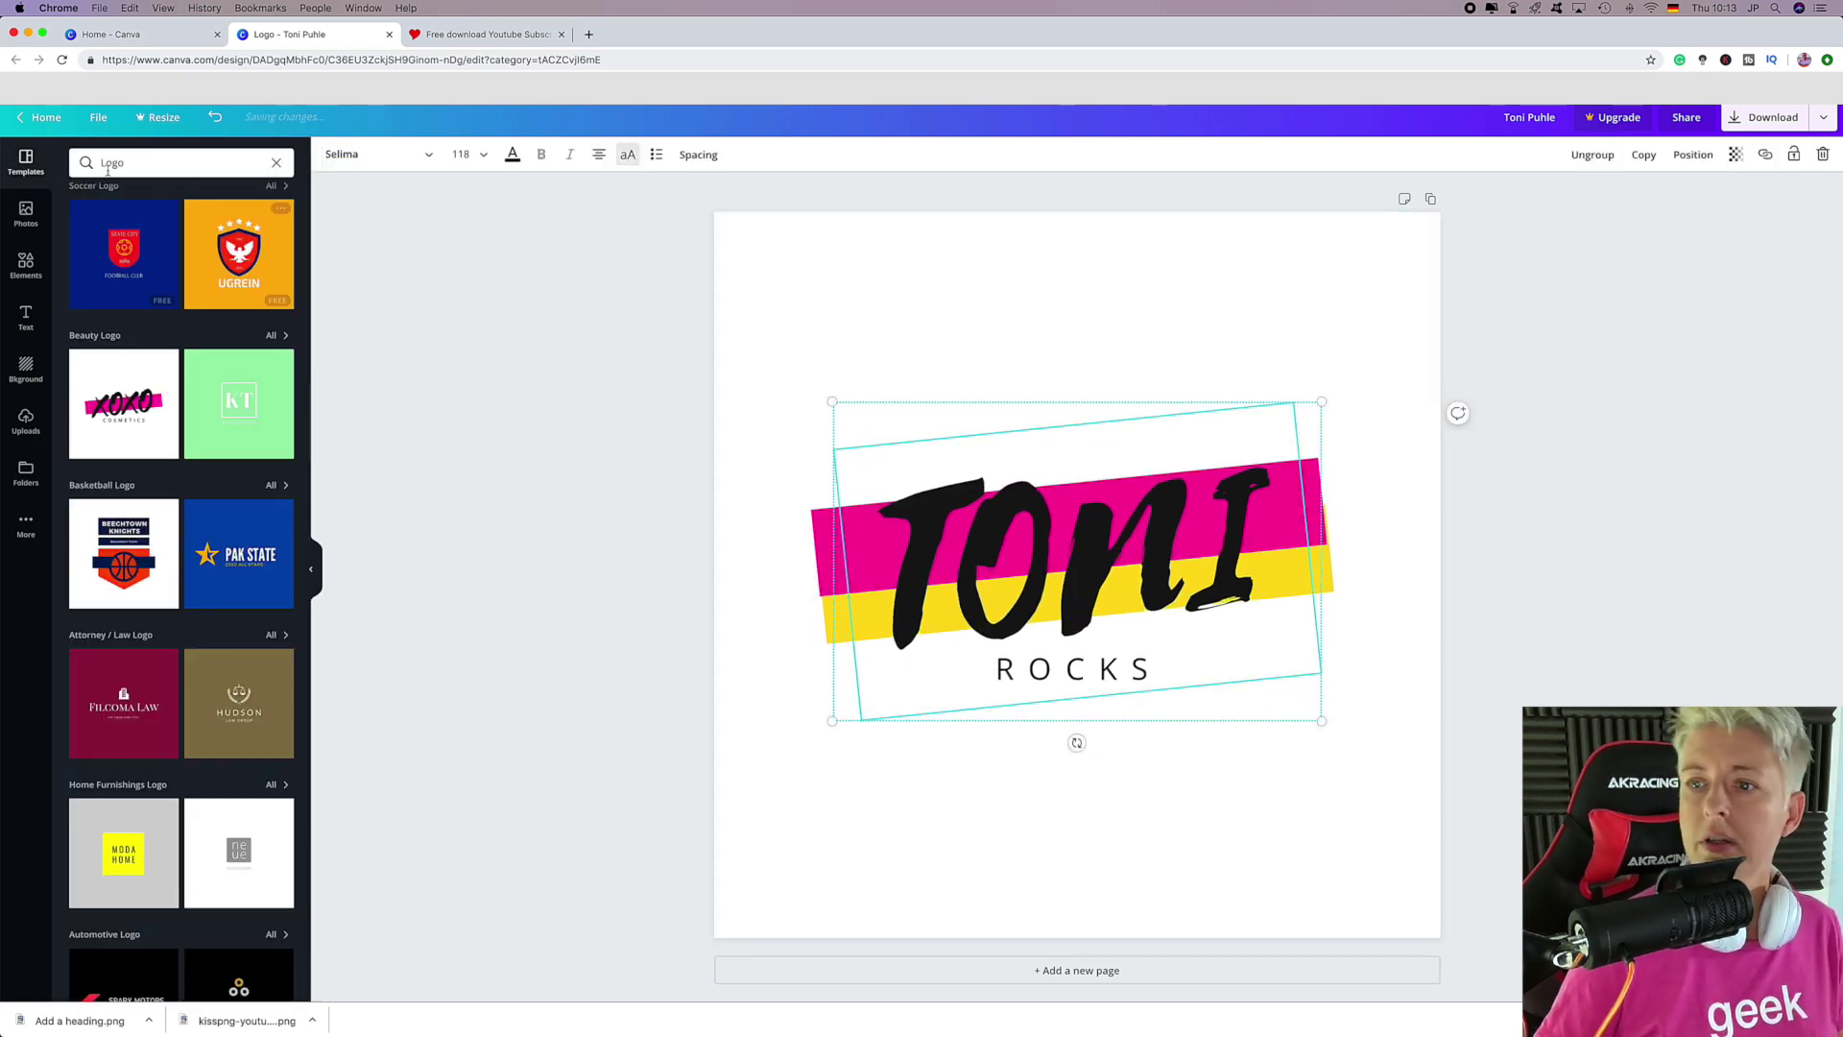
{"action": "left_click", "coordinate": [834, 626]}
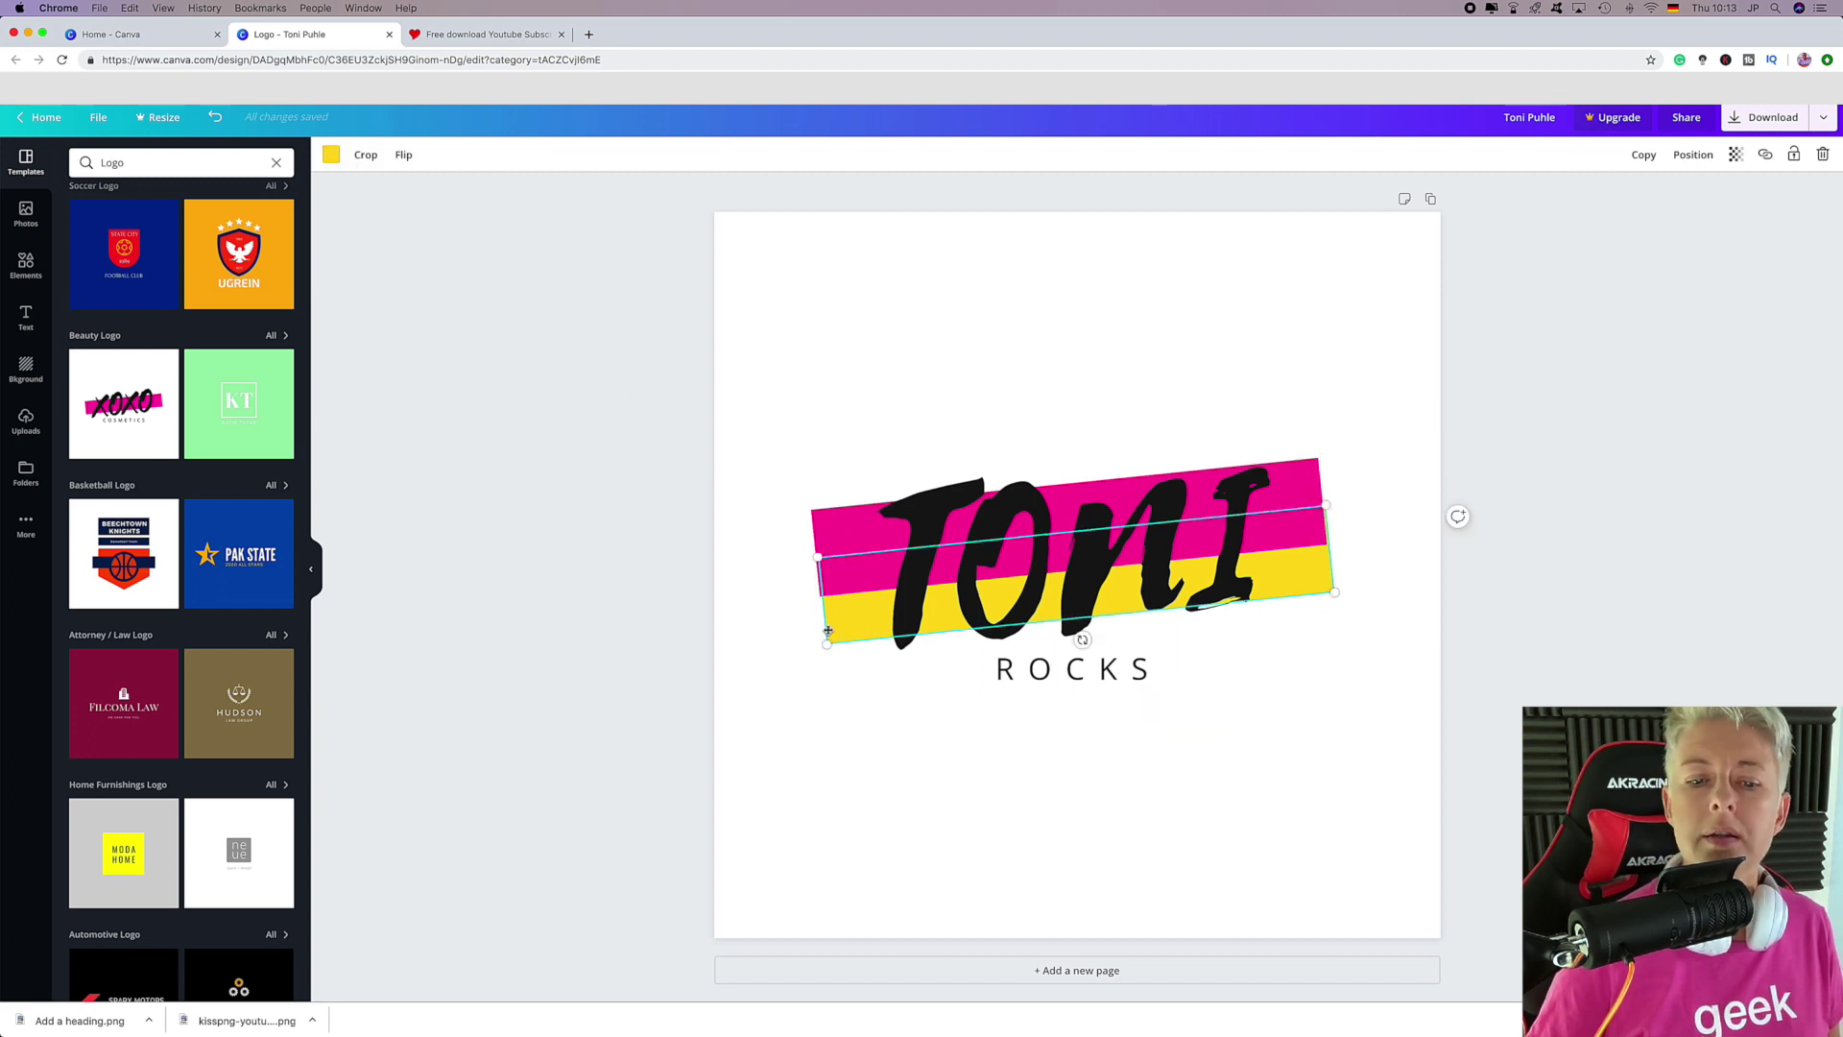
{"action": "left_click", "coordinate": [1642, 156]}
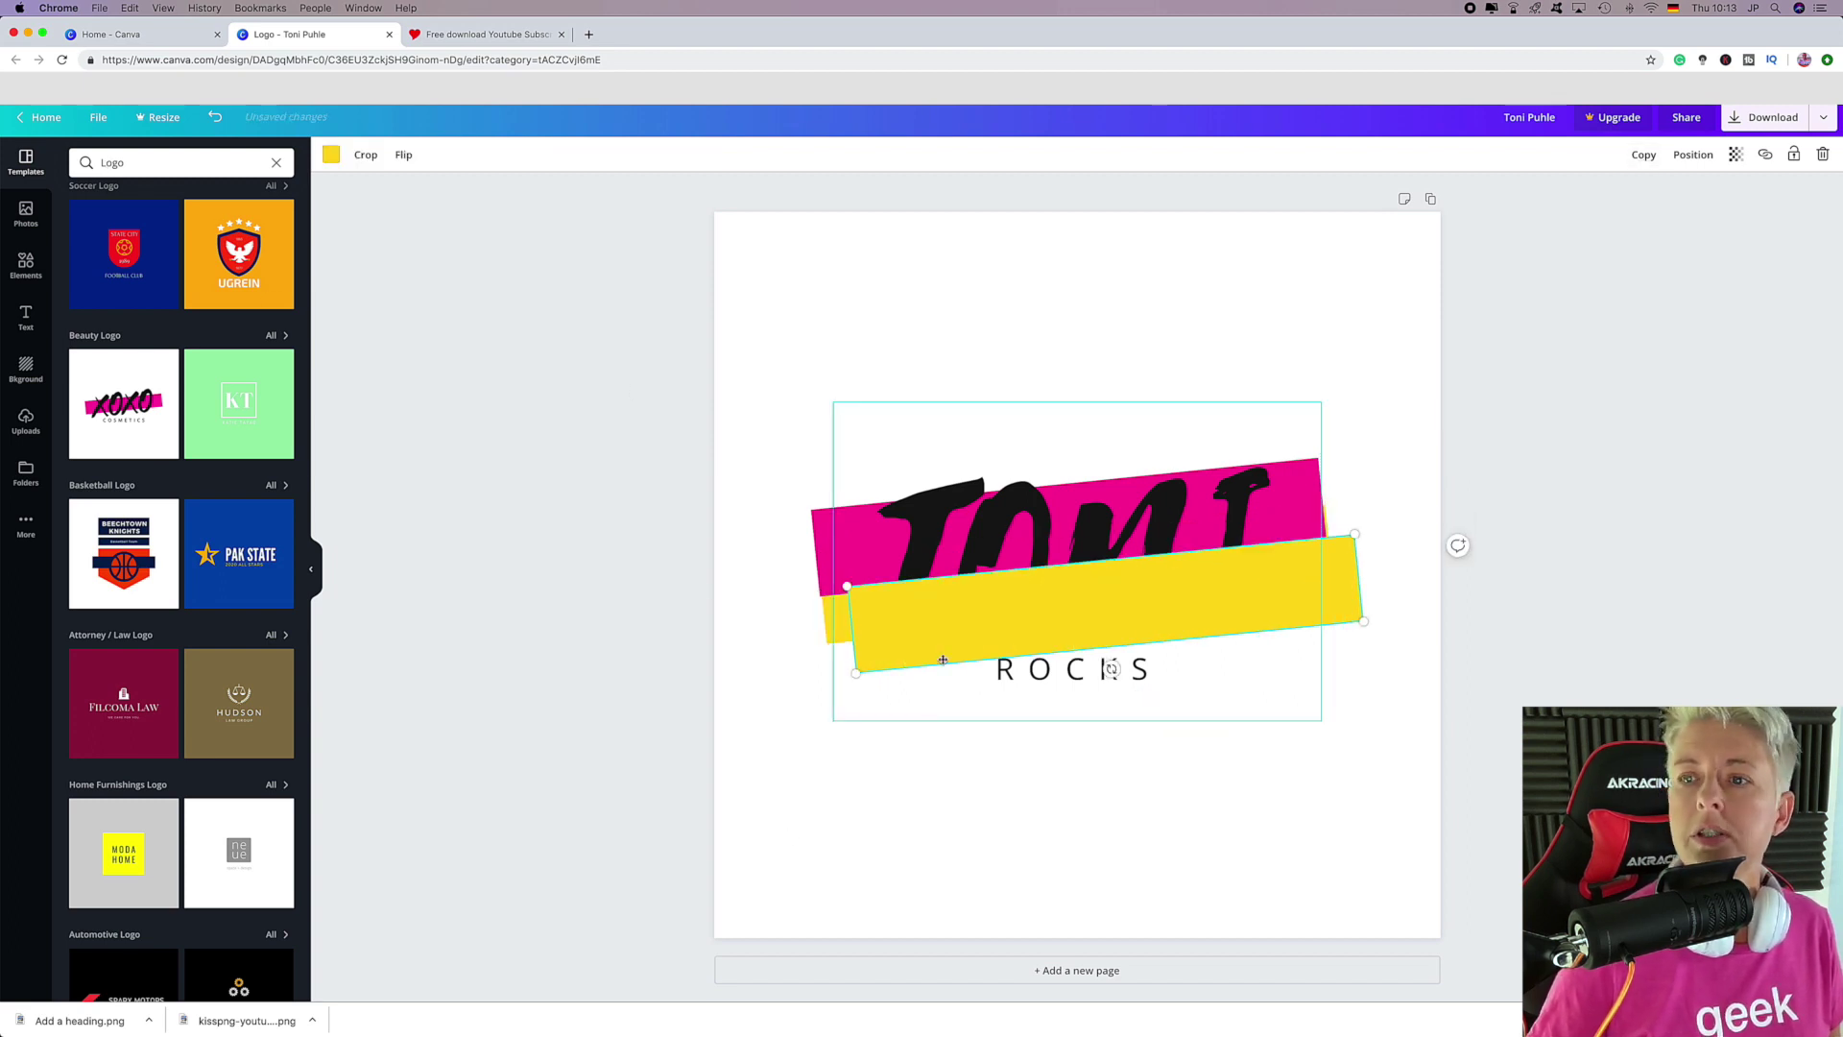
{"action": "left_click_drag", "start_coordinate": [937, 650], "coordinate": [925, 696]}
{"action": "left_click", "coordinate": [331, 155]}
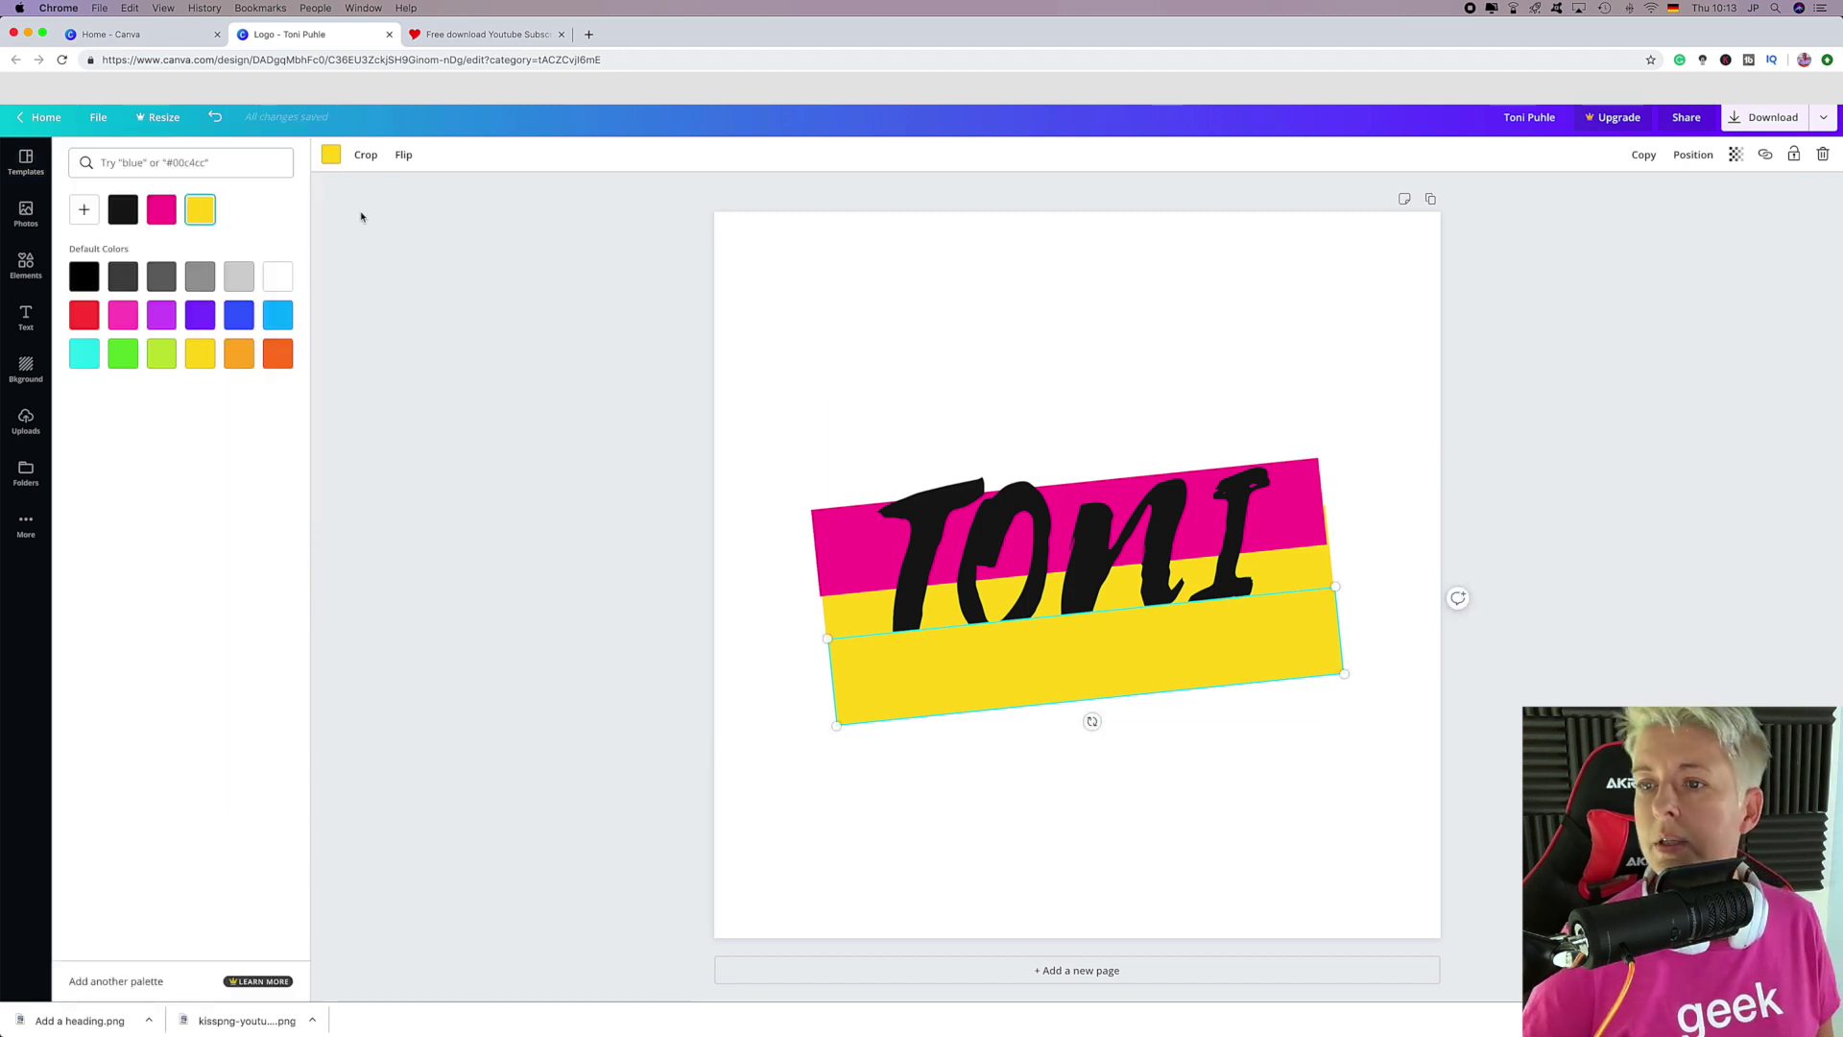
{"action": "left_click", "coordinate": [275, 316]}
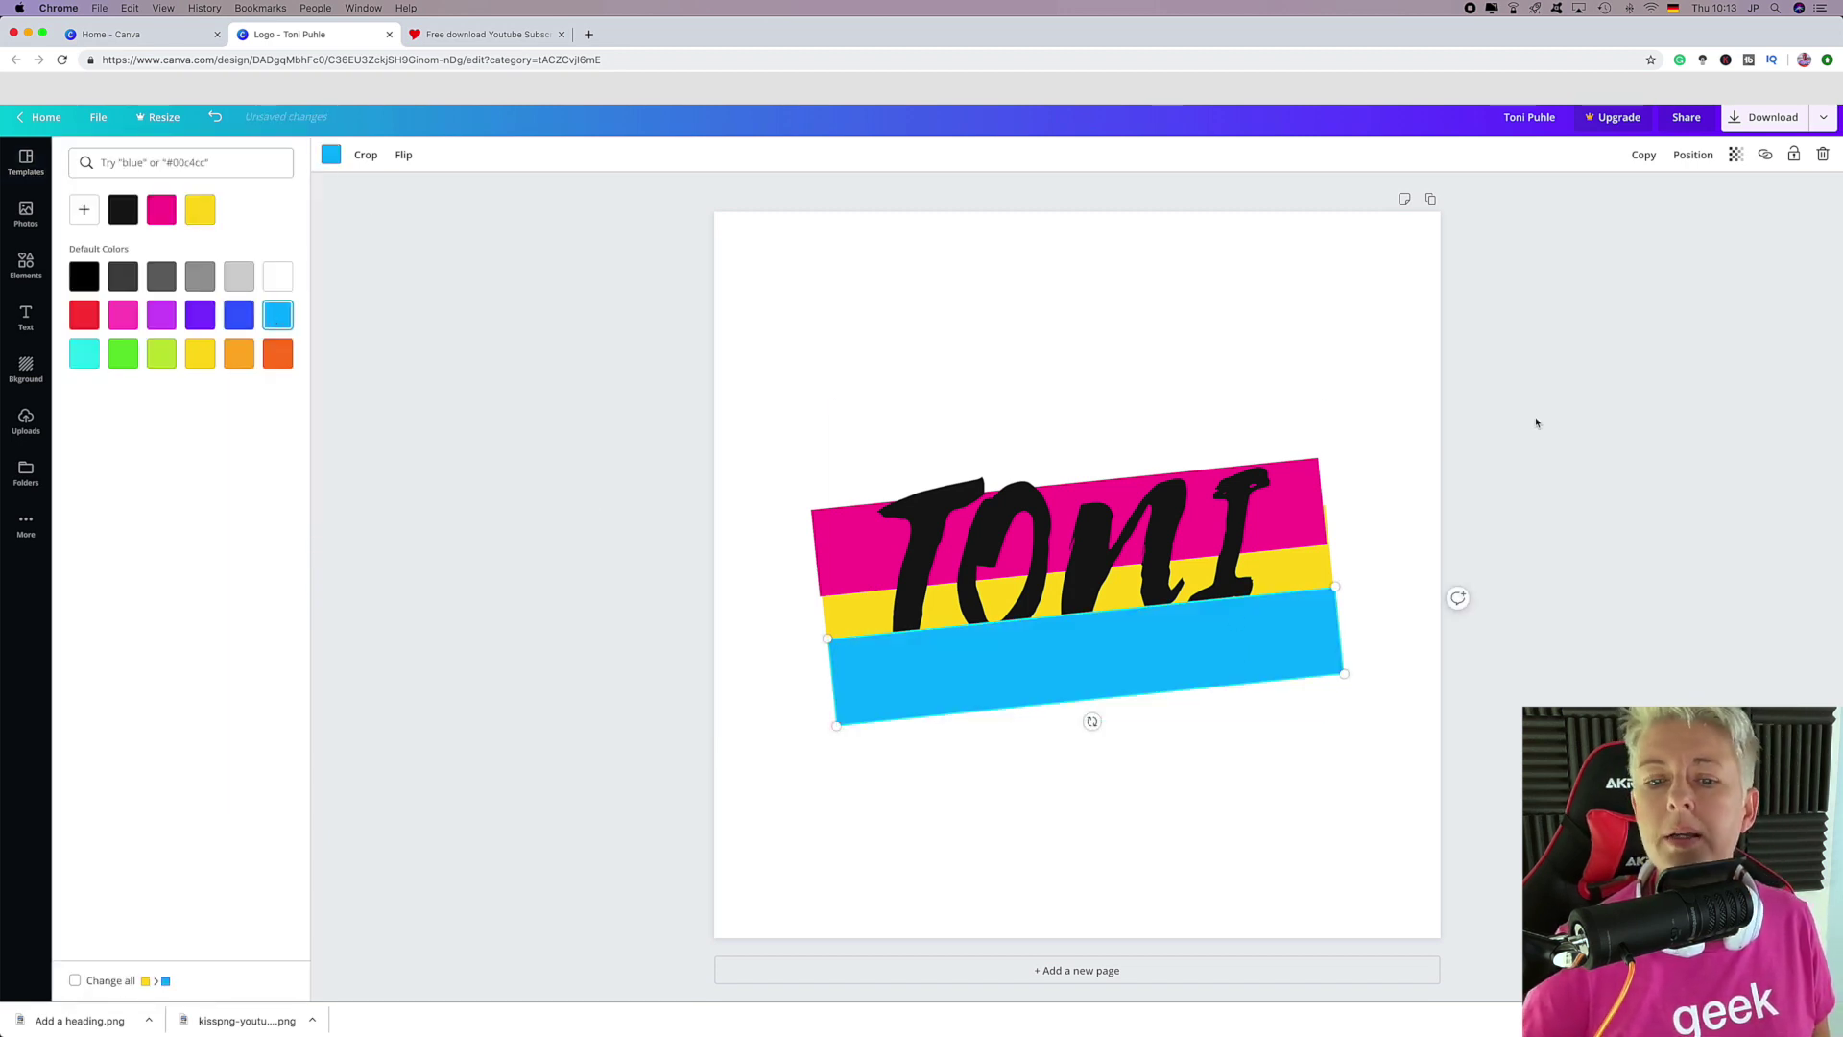
Send the blue stripe behind ROCKS and shift the Toni and ROCKS text slightly lower.
{"action": "left_click", "coordinate": [1693, 155]}
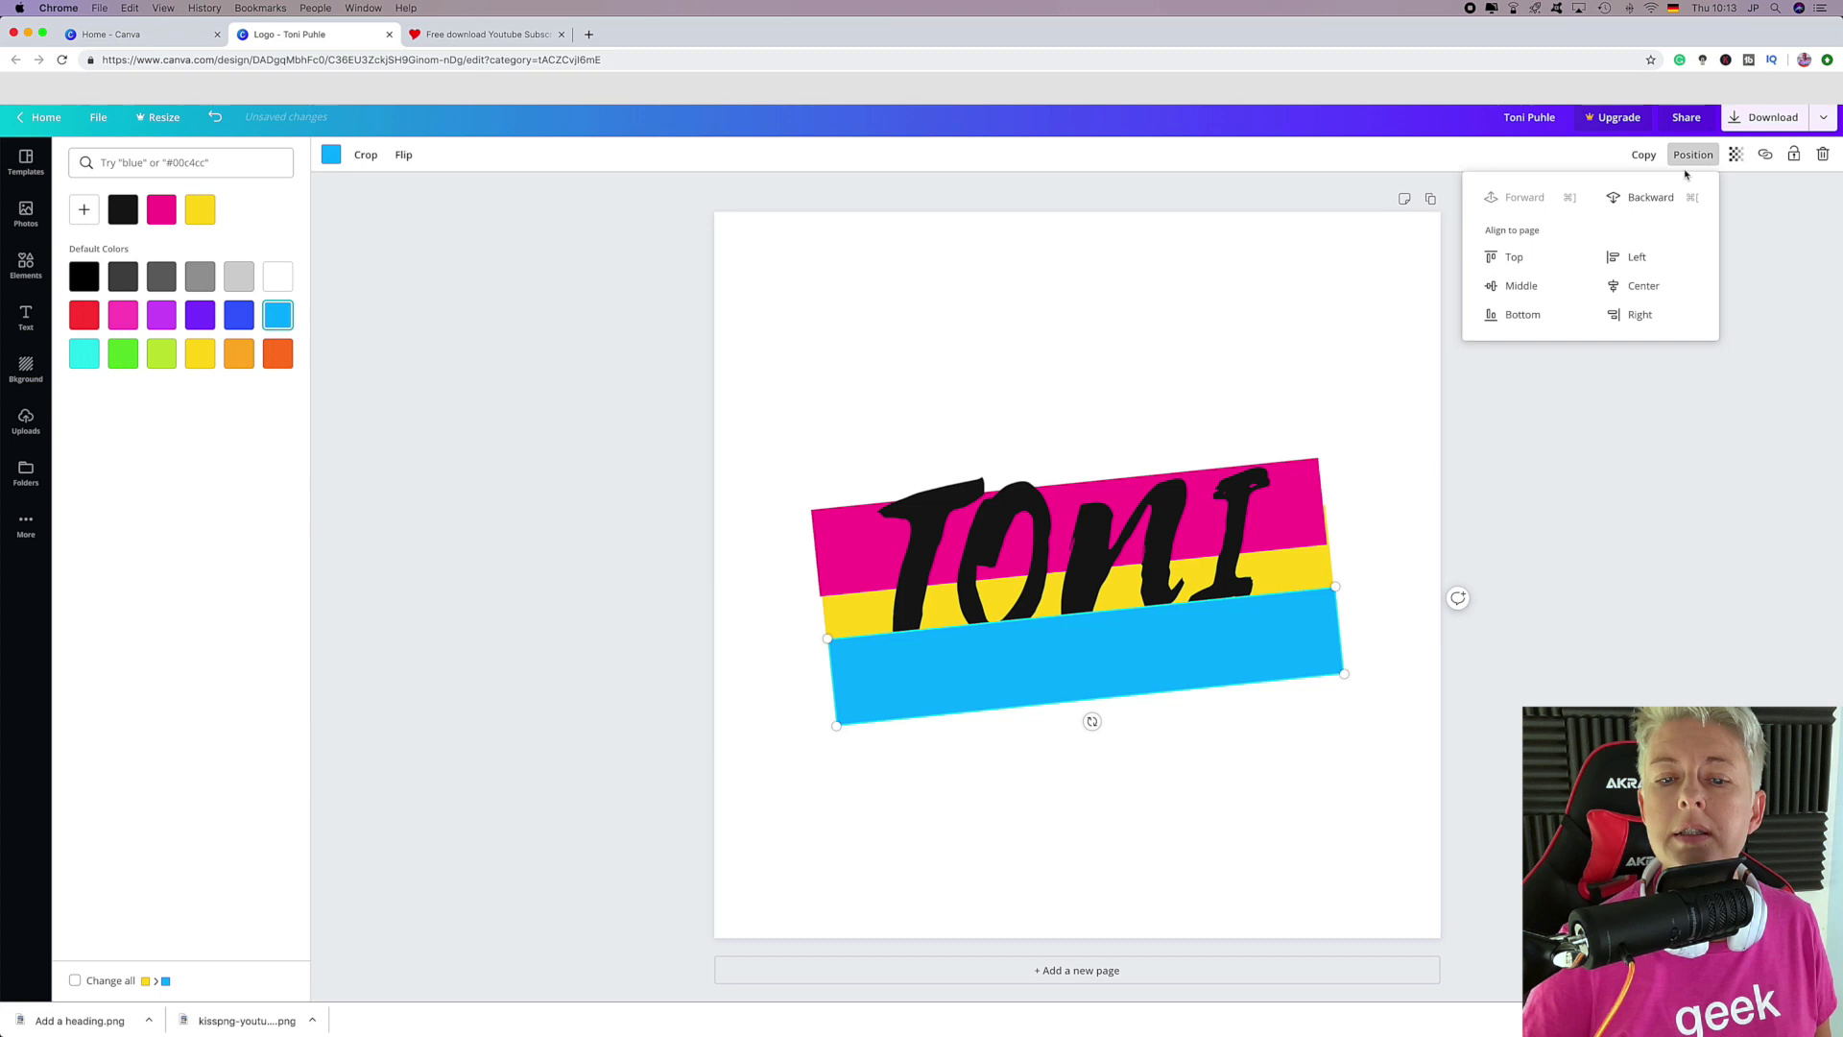
{"action": "left_click", "coordinate": [1617, 201]}
{"action": "left_click", "coordinate": [1360, 279]}
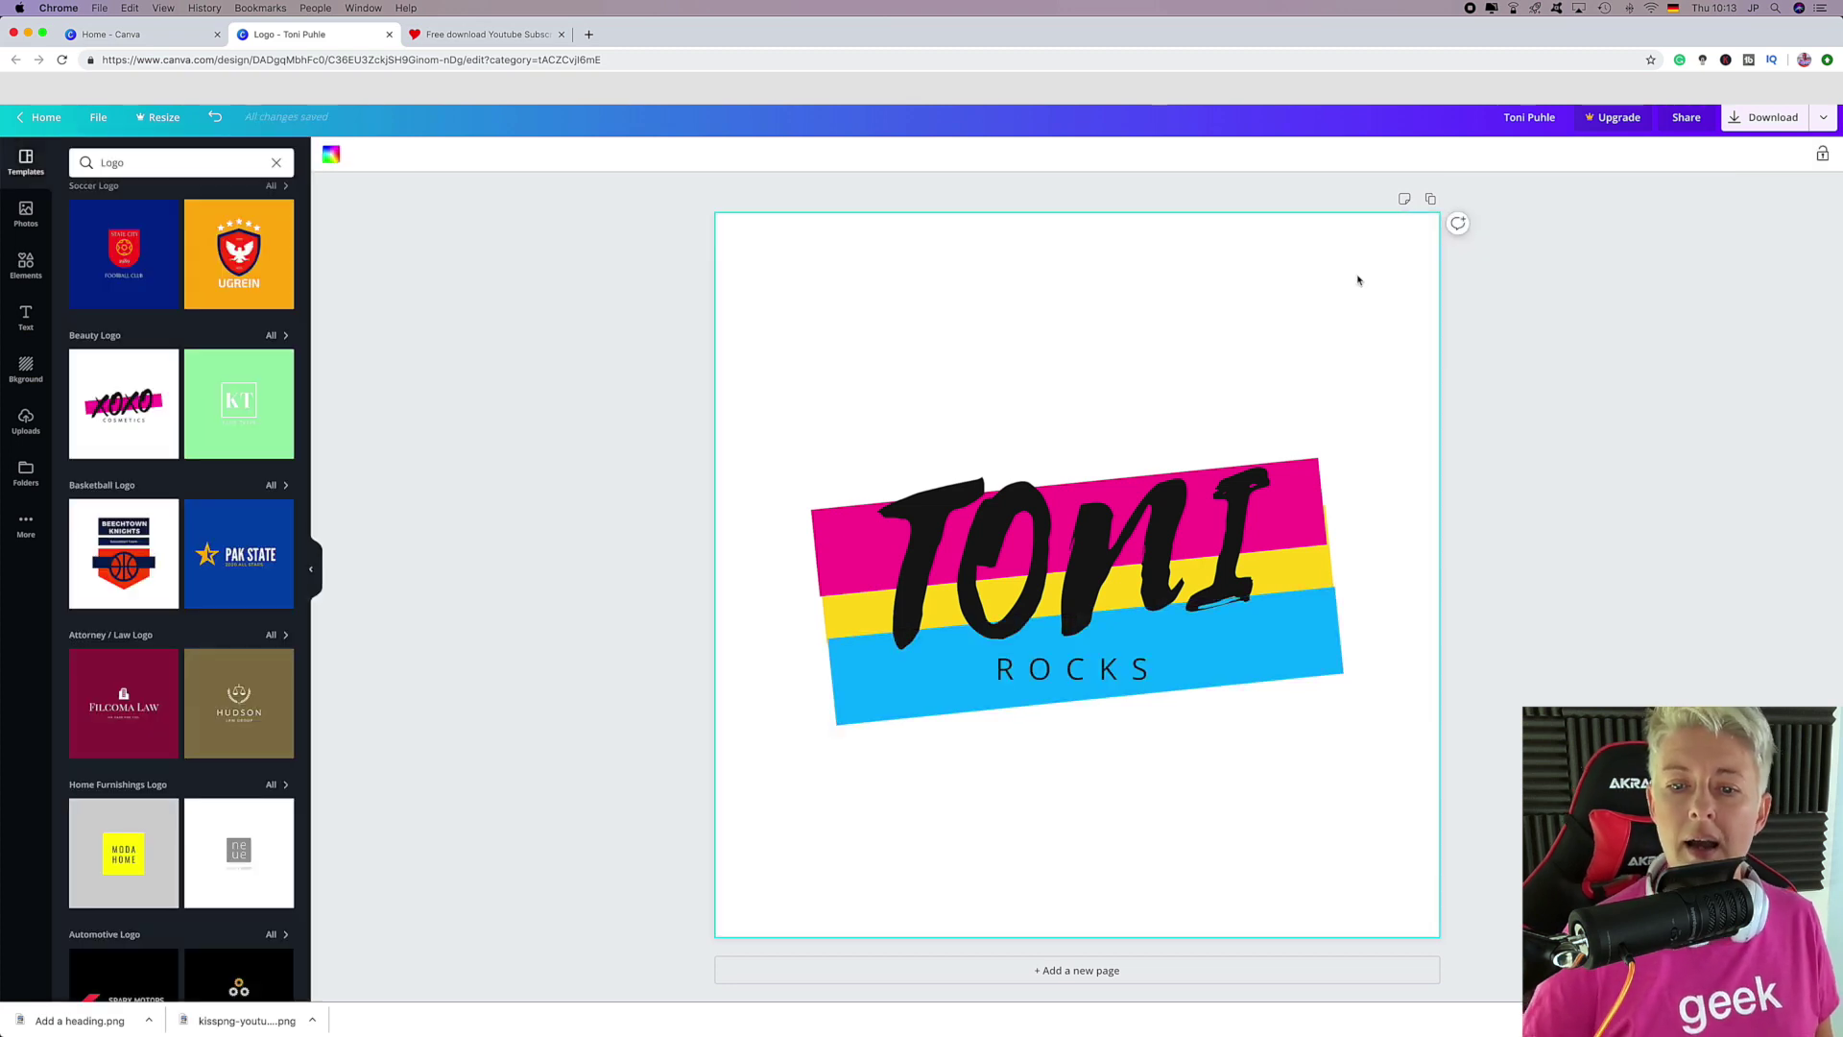
{"action": "left_click_drag", "start_coordinate": [1064, 555], "coordinate": [1063, 566]}
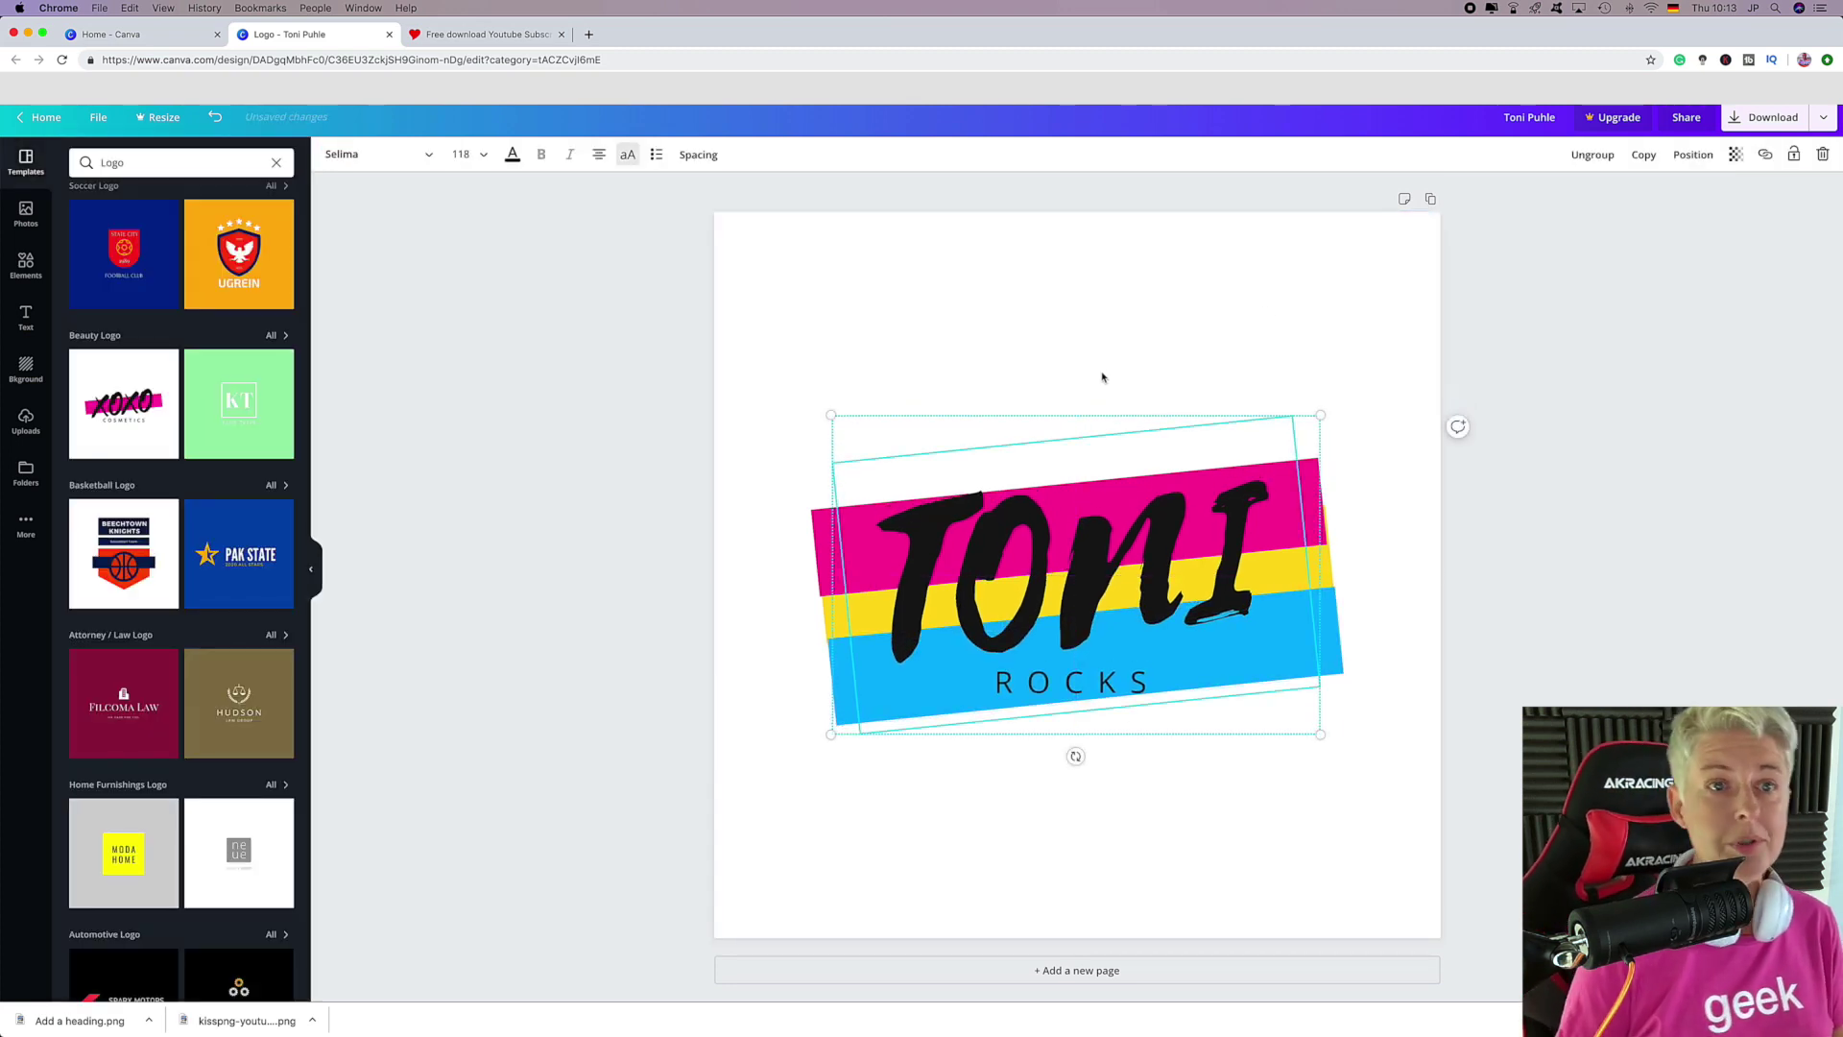
{"action": "left_click", "coordinate": [1110, 335]}
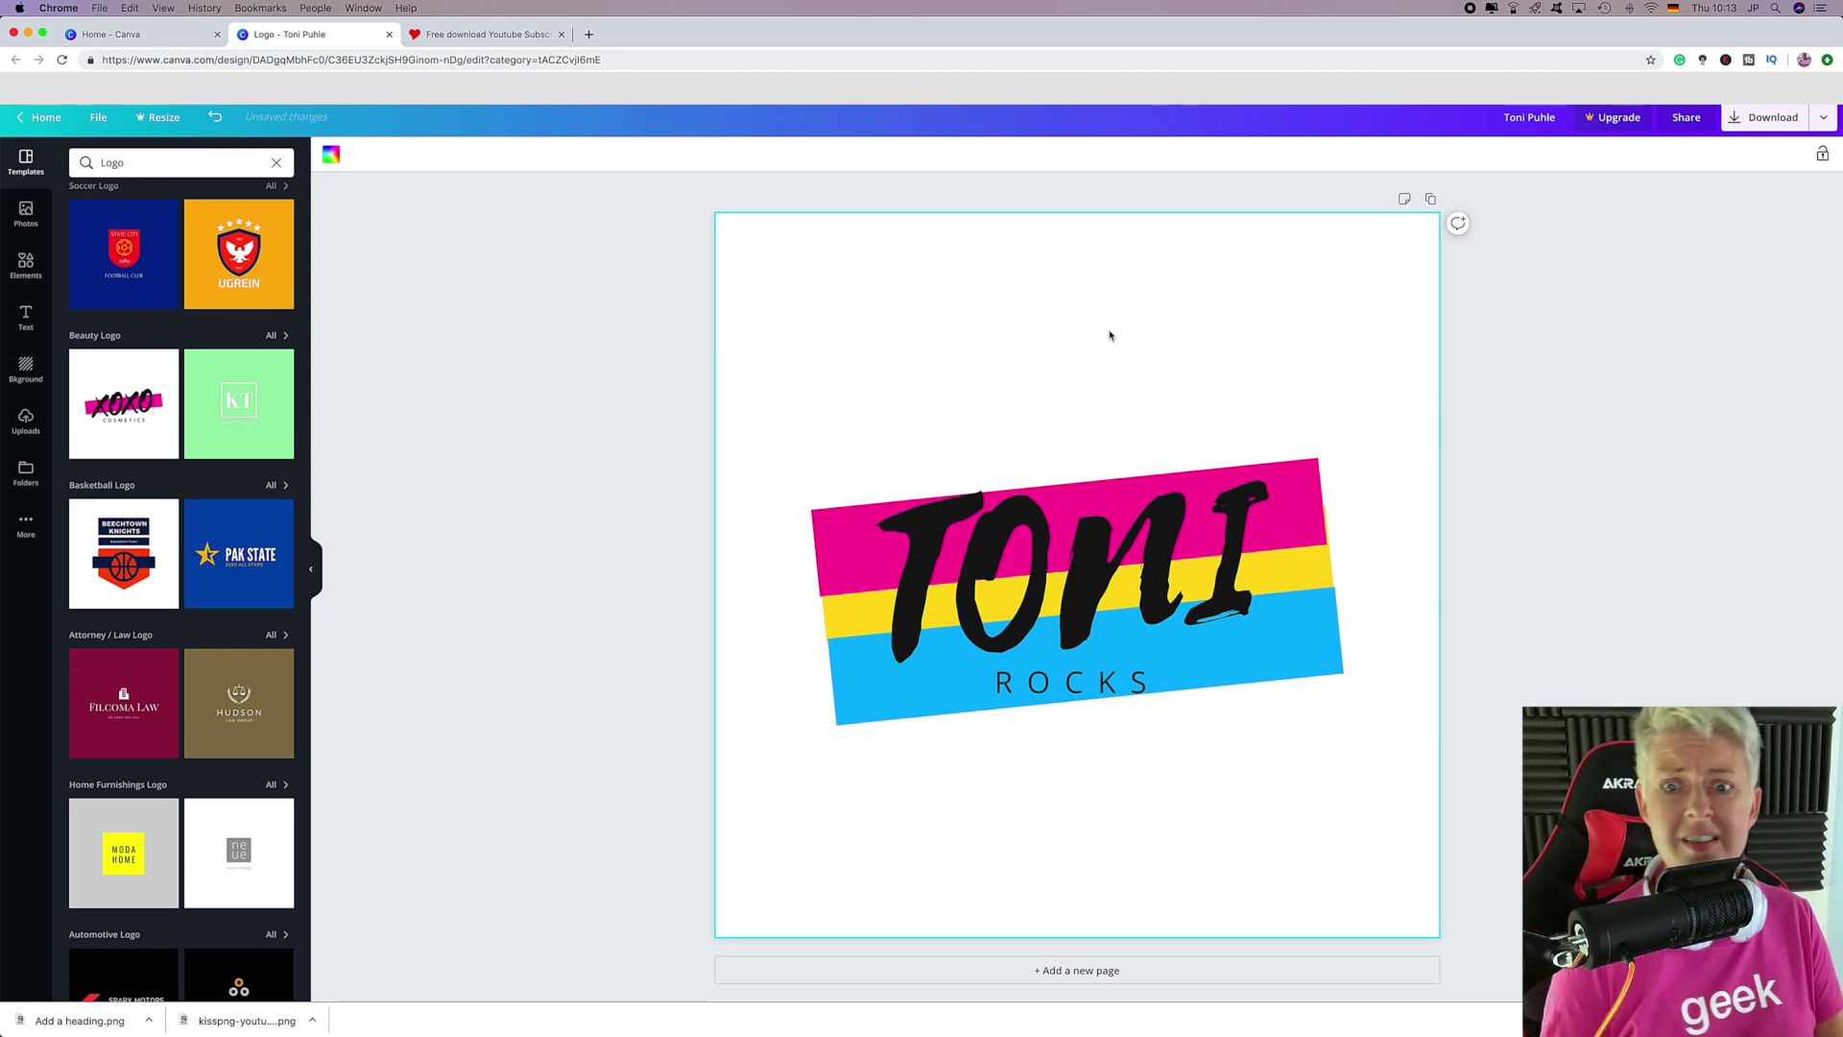